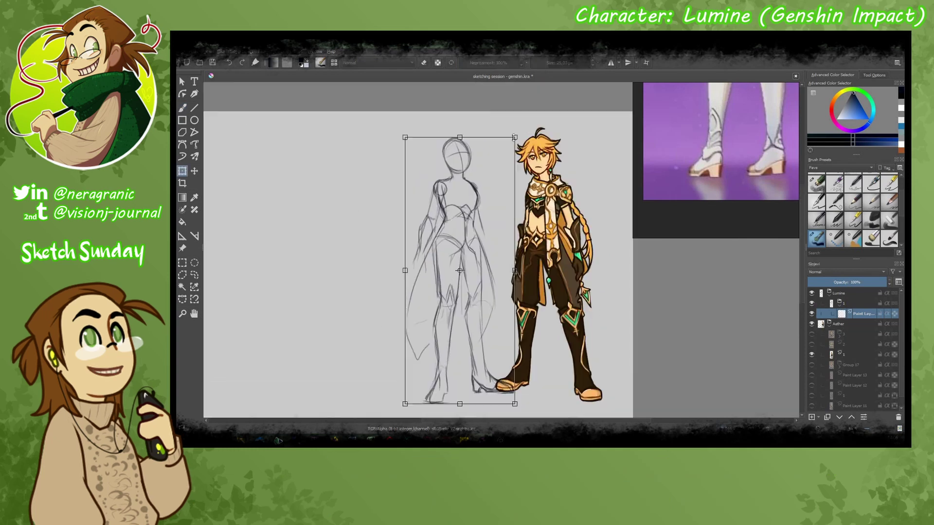
- Move the body sketch away from the finished Aether drawing and redraw the foot of the figure's right leg
{"action": "left_click_drag", "start_coordinate": [422, 335], "coordinate": [388, 335]}
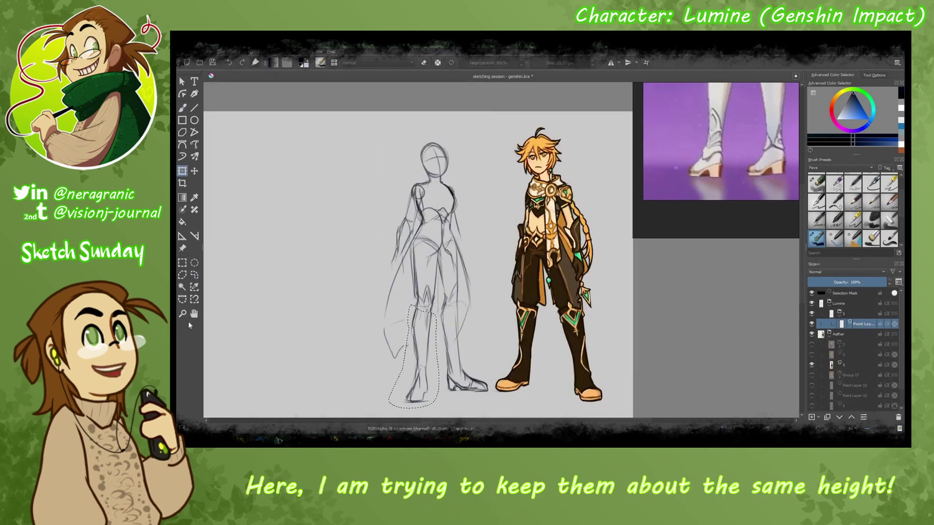
{"action": "key", "text": "Return"}
{"action": "key", "text": "b"}
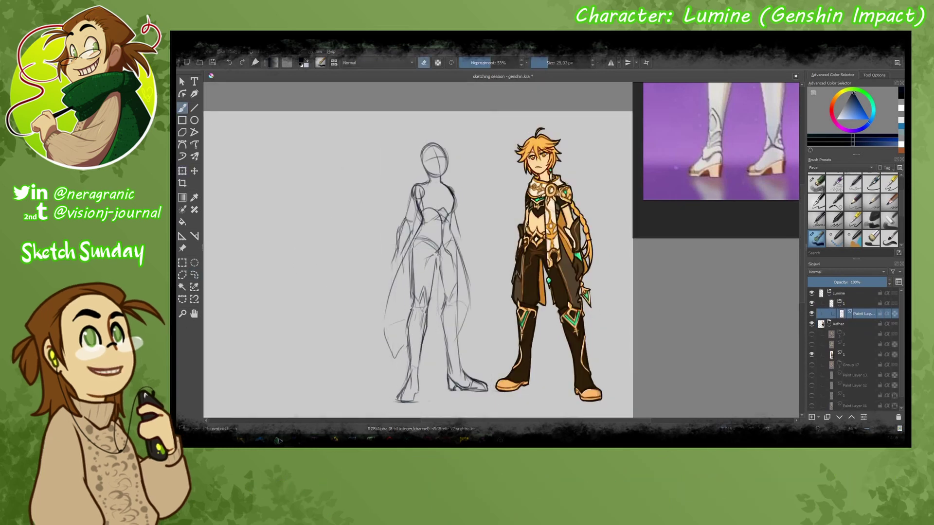
{"action": "left_click_drag", "start_coordinate": [418, 389], "coordinate": [398, 402]}
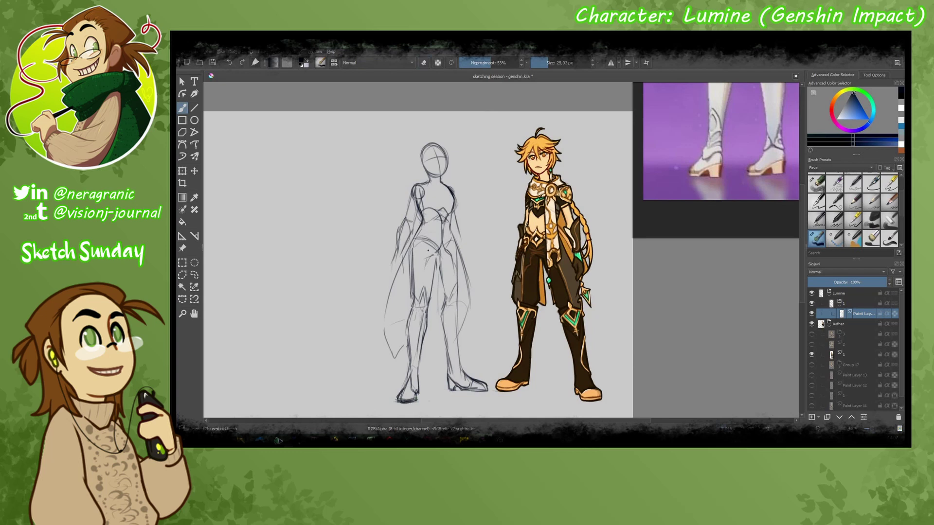
- Strengthen the contours of the figure's left leg from the thigh down to the heeled boot
{"action": "left_click_drag", "start_coordinate": [444, 302], "coordinate": [447, 368]}
{"action": "left_click_drag", "start_coordinate": [460, 301], "coordinate": [448, 390]}
{"action": "left_click_drag", "start_coordinate": [457, 348], "coordinate": [446, 379]}
{"action": "left_click_drag", "start_coordinate": [459, 276], "coordinate": [450, 314]}
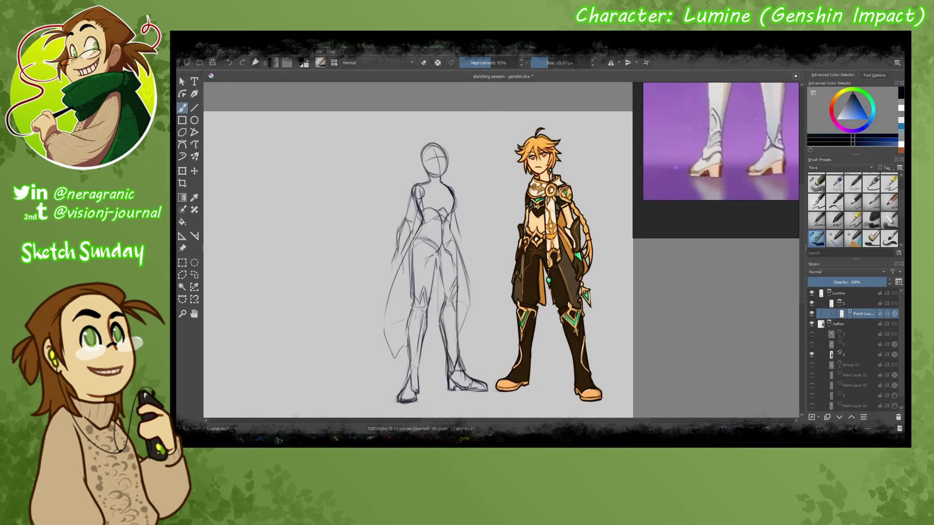
- Refine the inner thigh lines and sketch the folded cape corner beside the figure's right shin
{"action": "left_click_drag", "start_coordinate": [444, 251], "coordinate": [441, 292]}
{"action": "left_click_drag", "start_coordinate": [427, 229], "coordinate": [425, 287]}
{"action": "left_click_drag", "start_coordinate": [428, 267], "coordinate": [417, 306]}
{"action": "left_click_drag", "start_coordinate": [400, 326], "coordinate": [388, 346]}
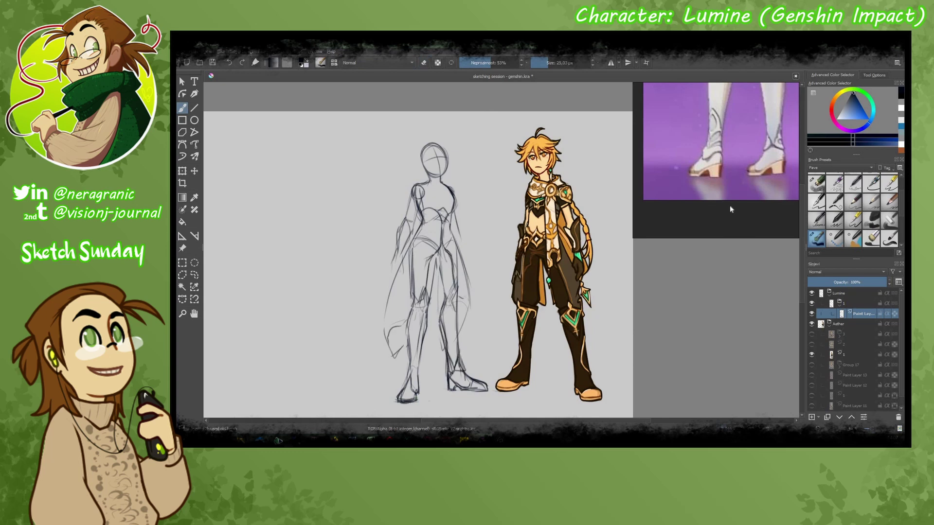
- Following the Lumine reference images, sketch the crossed neckline and a flowing cape with a pointed hem behind both legs
{"action": "scroll", "coordinate": [729, 209], "scroll_direction": "down", "scroll_amount": 5}
{"action": "scroll", "coordinate": [681, 202], "scroll_direction": "up", "scroll_amount": 4}
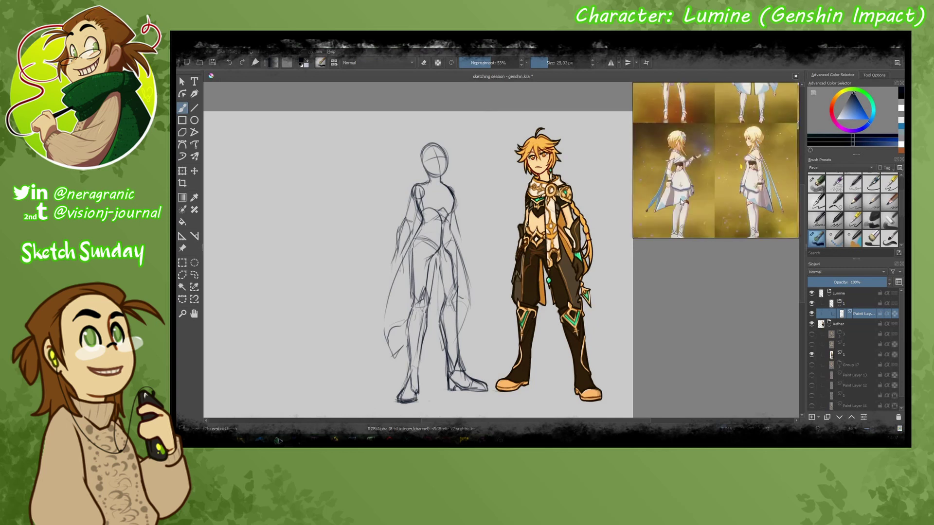
{"action": "scroll", "coordinate": [681, 202], "scroll_direction": "up", "scroll_amount": 3}
{"action": "left_click_drag", "start_coordinate": [412, 209], "coordinate": [365, 311]}
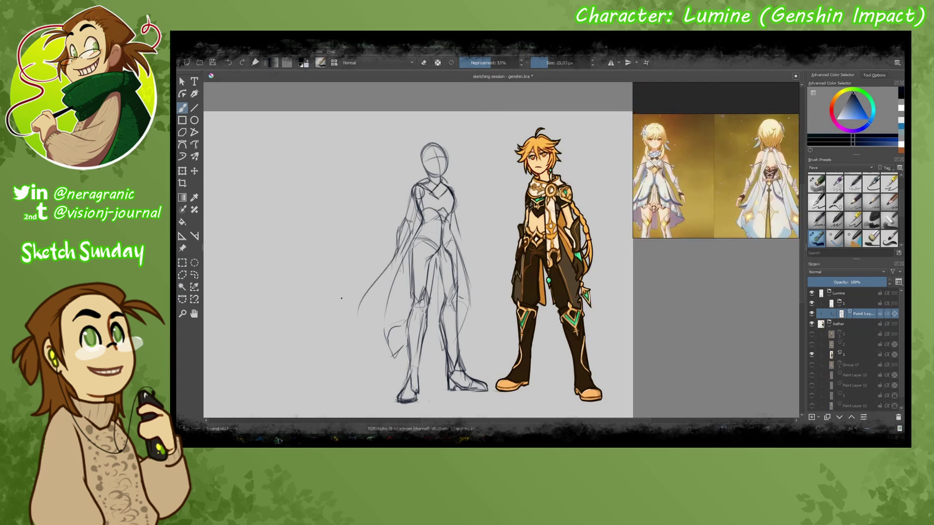
{"action": "scroll", "coordinate": [715, 161], "scroll_direction": "up", "scroll_amount": 2}
{"action": "left_click_drag", "start_coordinate": [413, 180], "coordinate": [365, 316]}
{"action": "key", "text": "ctrl+z"}
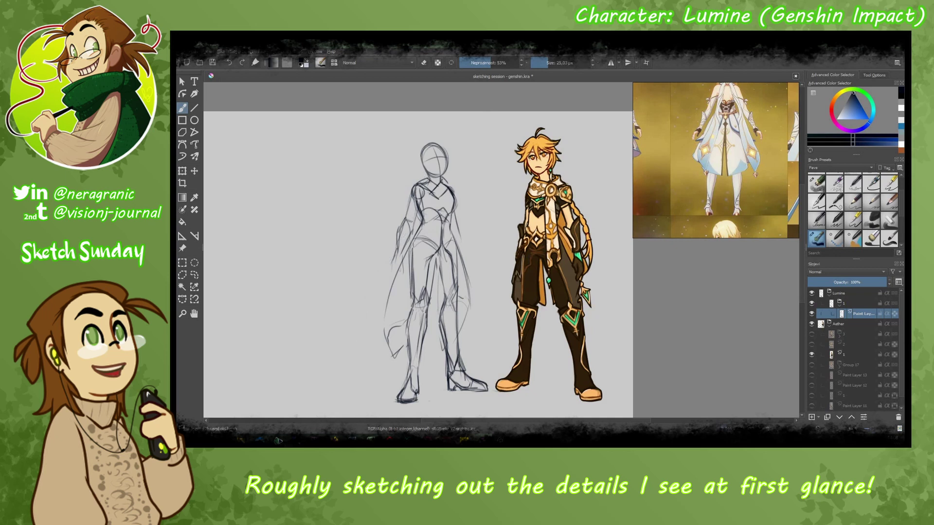
{"action": "left_click_drag", "start_coordinate": [417, 205], "coordinate": [370, 321]}
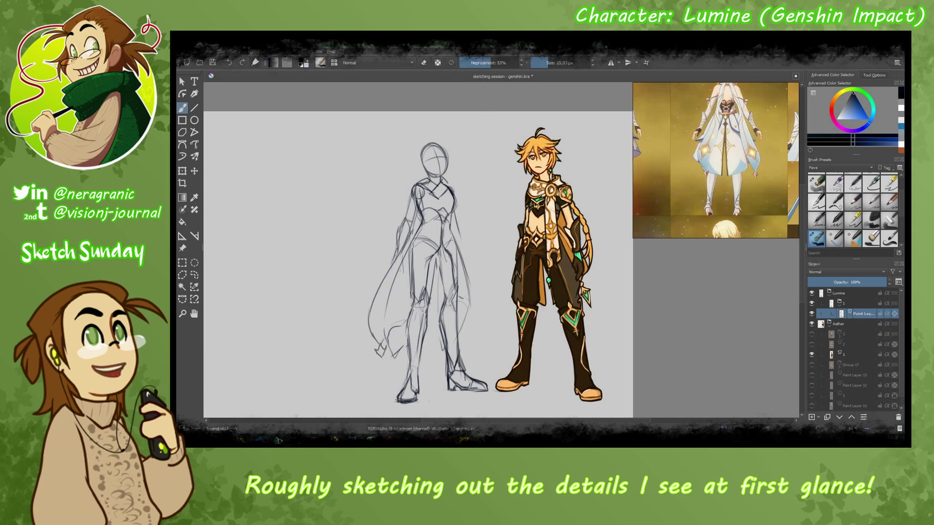
{"action": "left_click_drag", "start_coordinate": [467, 274], "coordinate": [463, 340]}
- Sketch the figure's right hand and a pointed gauntlet around the right forearm
{"action": "left_click_drag", "start_coordinate": [403, 250], "coordinate": [387, 278]}
{"action": "key", "text": "e"}
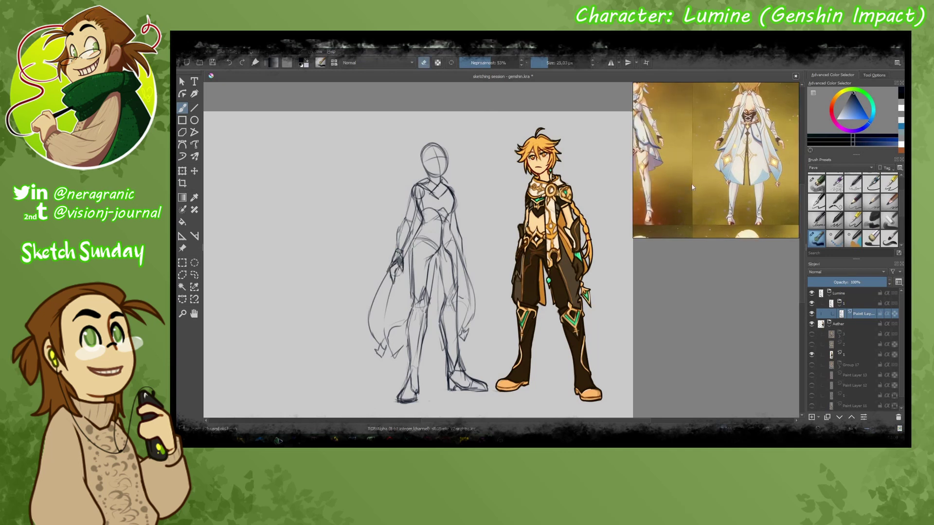
{"action": "key", "text": "e"}
{"action": "mouse_move", "coordinate": [409, 214]}
{"action": "left_mouse_down"}
{"action": "mouse_move", "coordinate": [397, 238]}
{"action": "mouse_move", "coordinate": [396, 225]}
{"action": "left_mouse_up"}
{"action": "key", "text": "e"}
{"action": "left_click_drag", "start_coordinate": [411, 217], "coordinate": [396, 247]}
{"action": "key", "text": "e"}
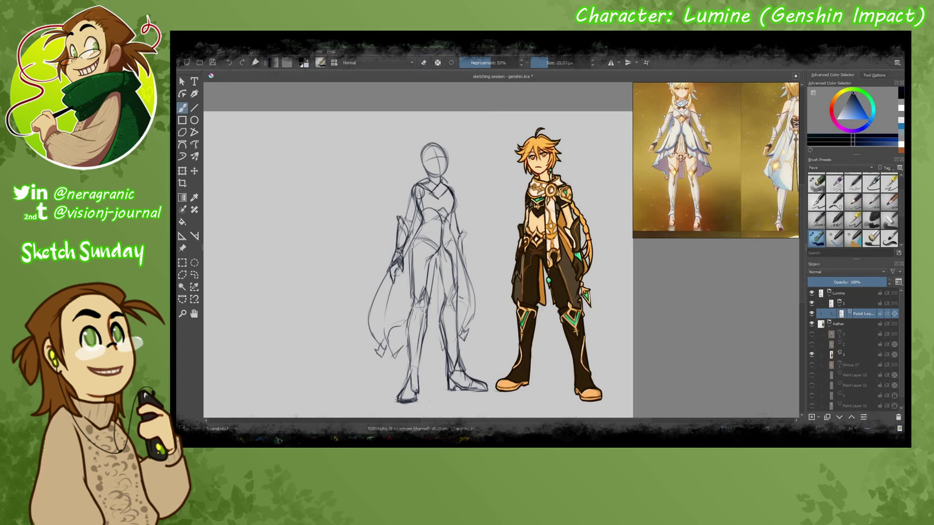
- Sketch the pointed gauntlet on the figure's left forearm and erase the overlapping lines below it
{"action": "left_click_drag", "start_coordinate": [469, 266], "coordinate": [451, 300]}
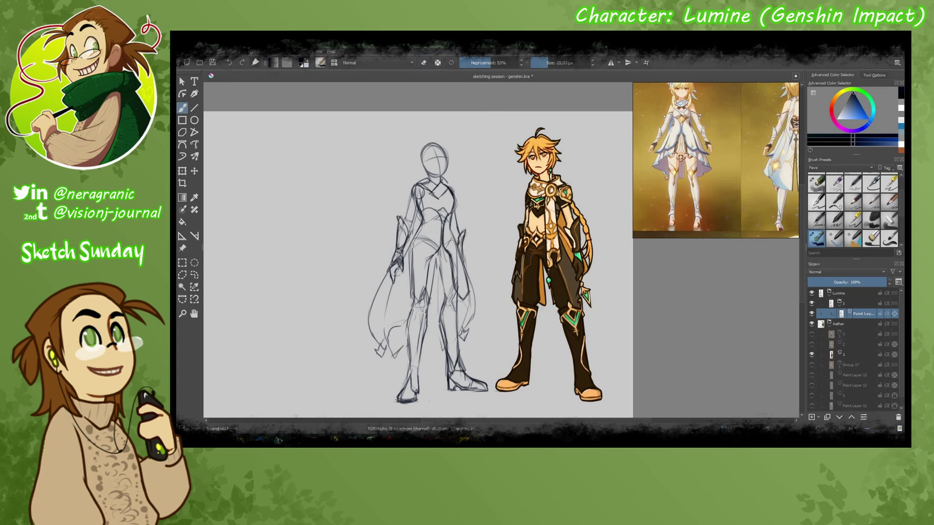
{"action": "left_click_drag", "start_coordinate": [461, 226], "coordinate": [448, 263]}
{"action": "key", "text": "e"}
{"action": "left_click_drag", "start_coordinate": [457, 252], "coordinate": [457, 291]}
{"action": "left_click", "coordinate": [494, 63]}
{"action": "key", "text": "e"}
- Sketch the flared skirt from the waist to a pointed hem above the knees, with fold lines on both sides
{"action": "left_click_drag", "start_coordinate": [478, 228], "coordinate": [450, 295]}
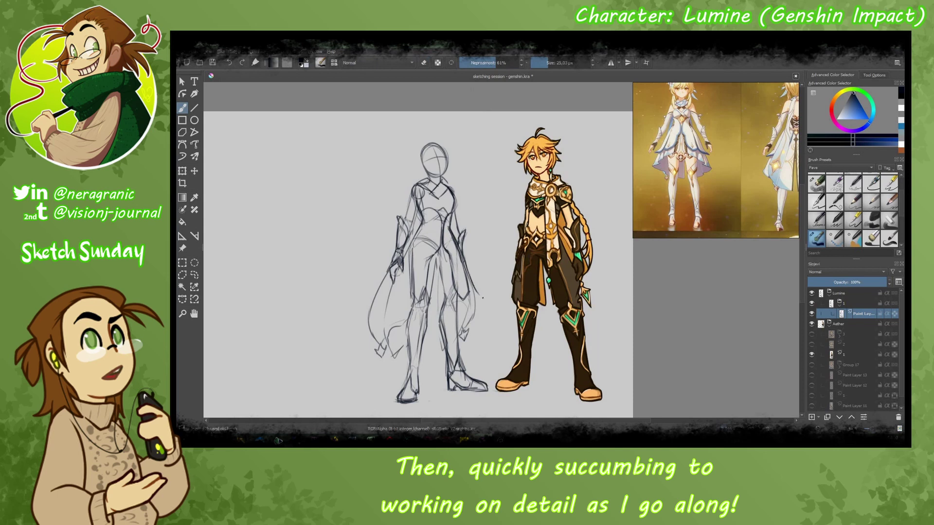
{"action": "left_click_drag", "start_coordinate": [479, 246], "coordinate": [461, 295]}
{"action": "key", "text": "e"}
{"action": "left_click_drag", "start_coordinate": [441, 239], "coordinate": [423, 299]}
{"action": "left_click_drag", "start_coordinate": [424, 298], "coordinate": [404, 310]}
{"action": "left_click_drag", "start_coordinate": [423, 279], "coordinate": [400, 309]}
{"action": "left_click_drag", "start_coordinate": [418, 237], "coordinate": [404, 287]}
{"action": "left_click_drag", "start_coordinate": [440, 207], "coordinate": [426, 222]}
{"action": "mouse_move", "coordinate": [433, 206]}
{"action": "left_mouse_down"}
{"action": "mouse_move", "coordinate": [406, 269]}
{"action": "mouse_move", "coordinate": [406, 309]}
{"action": "left_mouse_up"}
- Sketch the trailing back panel of the dress behind the figure's right hand
{"action": "key", "text": "e"}
{"action": "key", "text": "e"}
{"action": "left_click_drag", "start_coordinate": [424, 293], "coordinate": [372, 316]}
{"action": "key", "text": "e"}
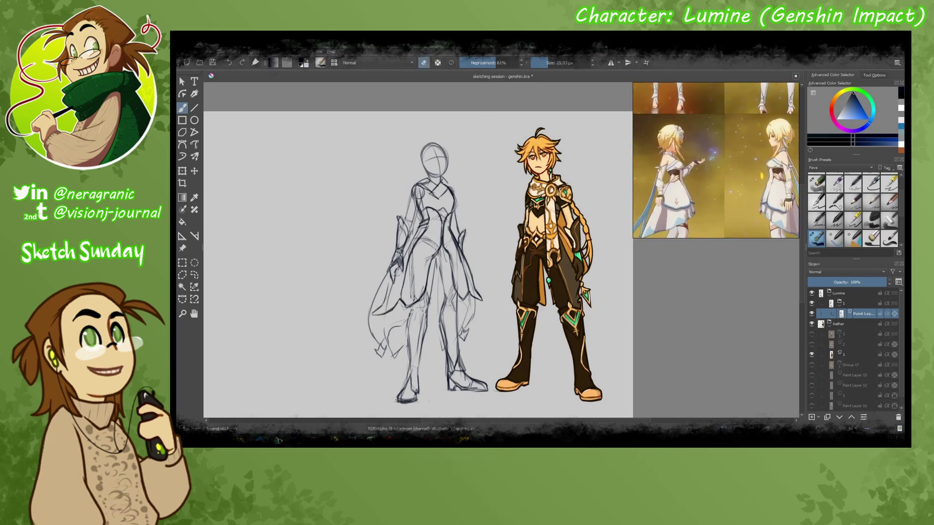
{"action": "key", "text": "e"}
{"action": "left_click_drag", "start_coordinate": [390, 275], "coordinate": [373, 314]}
{"action": "key", "text": "e"}
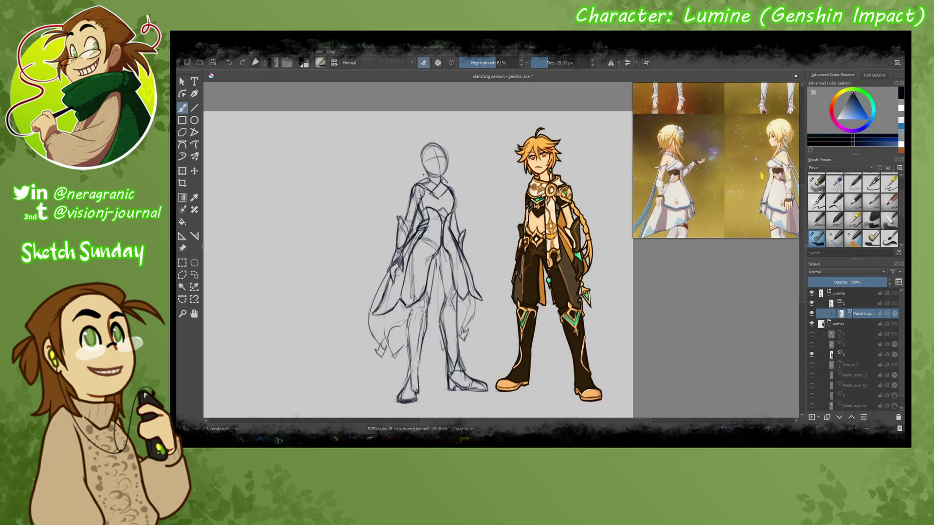
- Erase the stray construction lines around the figure's right arm and waist with the larger brush
{"action": "key", "text": "/"}
{"action": "mouse_move", "coordinate": [430, 248]}
{"action": "left_mouse_down"}
{"action": "mouse_move", "coordinate": [413, 280]}
{"action": "mouse_move", "coordinate": [408, 223]}
{"action": "left_mouse_up"}
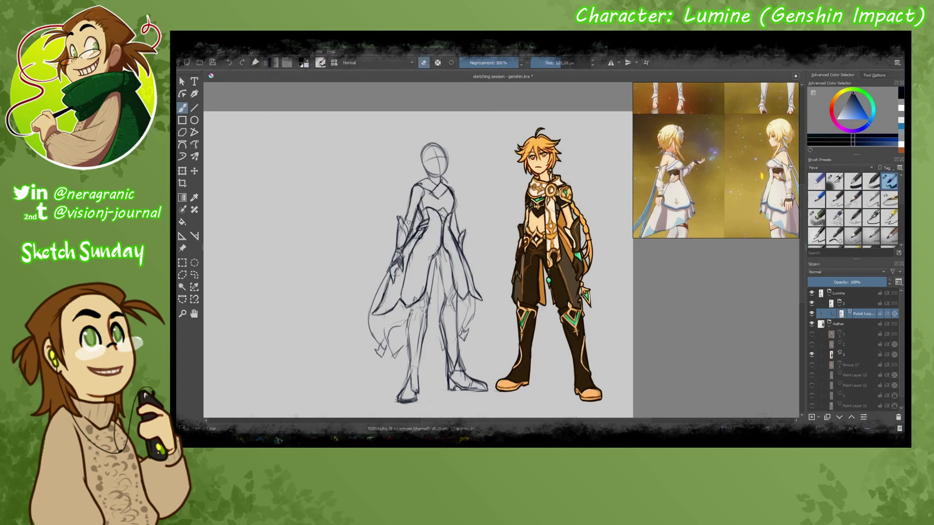
{"action": "key", "text": "/"}
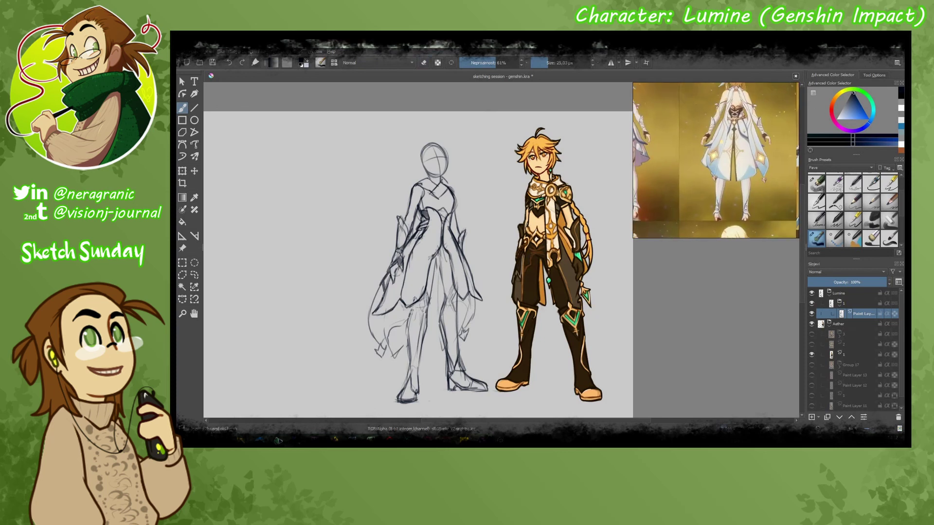
- Rework the cape hem into rippling folds with pointed corners on both sides of the legs, erasing the old lines
{"action": "mouse_move", "coordinate": [386, 275]}
{"action": "left_mouse_down"}
{"action": "mouse_move", "coordinate": [377, 350]}
{"action": "mouse_move", "coordinate": [406, 347]}
{"action": "left_mouse_up"}
{"action": "key", "text": "e"}
{"action": "key", "text": "/"}
{"action": "mouse_move", "coordinate": [373, 316]}
{"action": "left_mouse_down"}
{"action": "mouse_move", "coordinate": [406, 345]}
{"action": "mouse_move", "coordinate": [383, 282]}
{"action": "mouse_move", "coordinate": [373, 336]}
{"action": "left_mouse_up"}
{"action": "key", "text": "/"}
{"action": "left_click_drag", "start_coordinate": [464, 300], "coordinate": [479, 331]}
{"action": "mouse_move", "coordinate": [441, 249]}
{"action": "left_mouse_down"}
{"action": "mouse_move", "coordinate": [440, 291]}
{"action": "mouse_move", "coordinate": [477, 304]}
{"action": "mouse_move", "coordinate": [373, 329]}
{"action": "left_mouse_up"}
{"action": "key", "text": "ctrl+z"}
{"action": "key", "text": "e"}
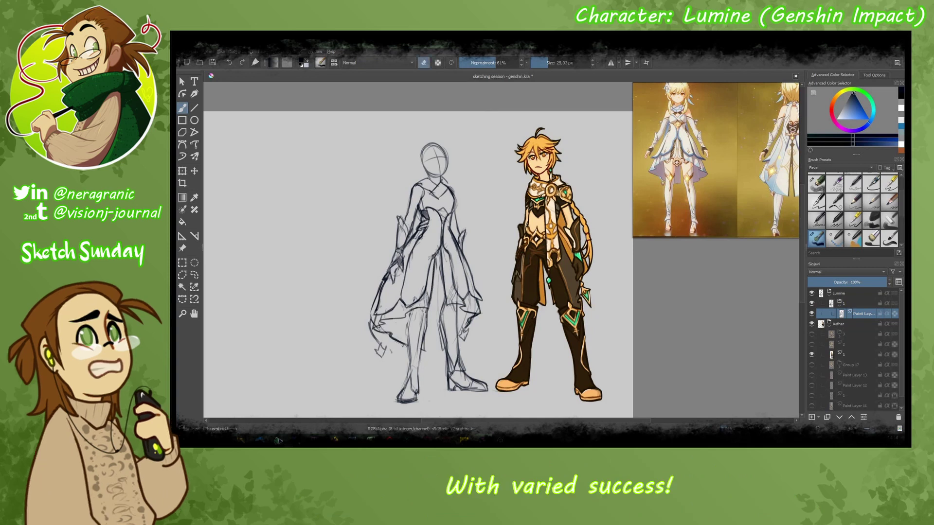
- Darken the hem folds beside the figure's left leg and refine the lines under the skirt
{"action": "key", "text": "e"}
{"action": "key", "text": "e"}
{"action": "left_click_drag", "start_coordinate": [460, 319], "coordinate": [469, 333]}
{"action": "key", "text": "e"}
{"action": "key", "text": "e"}
{"action": "left_click_drag", "start_coordinate": [434, 294], "coordinate": [447, 350]}
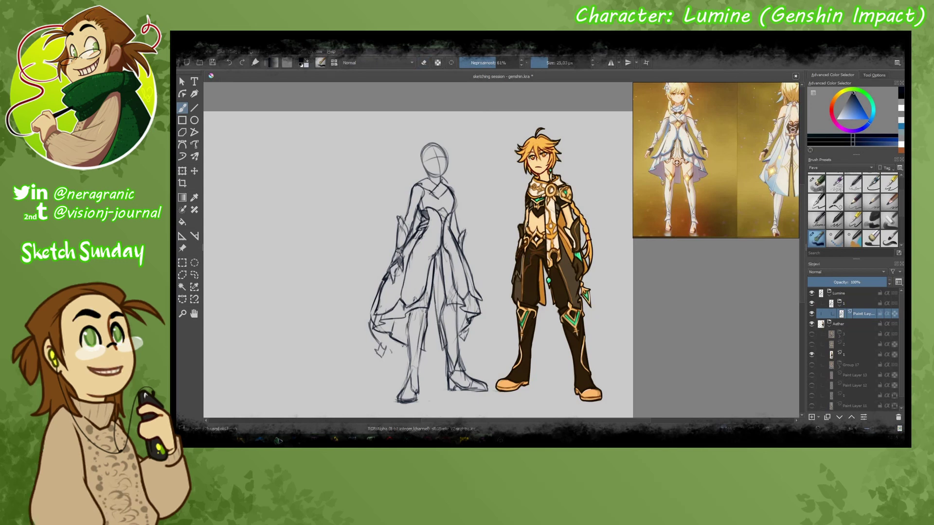
- Redraw cleaner contours on both legs below the skirt hem
{"action": "left_click_drag", "start_coordinate": [407, 319], "coordinate": [420, 373]}
{"action": "key", "text": "e"}
{"action": "left_click_drag", "start_coordinate": [448, 286], "coordinate": [453, 349]}
{"action": "mouse_move", "coordinate": [413, 307]}
{"action": "left_mouse_down"}
{"action": "mouse_move", "coordinate": [423, 365]}
{"action": "mouse_move", "coordinate": [462, 371]}
{"action": "left_mouse_up"}
{"action": "key", "text": "e"}
- Sketch the ankle detail on the figure's right boot and erase the excess lines around it
{"action": "mouse_move", "coordinate": [448, 349]}
{"action": "left_mouse_down"}
{"action": "mouse_move", "coordinate": [446, 366]}
{"action": "mouse_move", "coordinate": [403, 387]}
{"action": "left_mouse_up"}
{"action": "key", "text": "e"}
{"action": "mouse_move", "coordinate": [411, 385]}
{"action": "left_mouse_down"}
{"action": "mouse_move", "coordinate": [419, 394]}
{"action": "mouse_move", "coordinate": [405, 385]}
{"action": "left_mouse_up"}
{"action": "key", "text": "e"}
{"action": "key", "text": "e"}
{"action": "key", "text": "e"}
{"action": "key", "text": "e"}
{"action": "left_click_drag", "start_coordinate": [411, 365], "coordinate": [404, 378]}
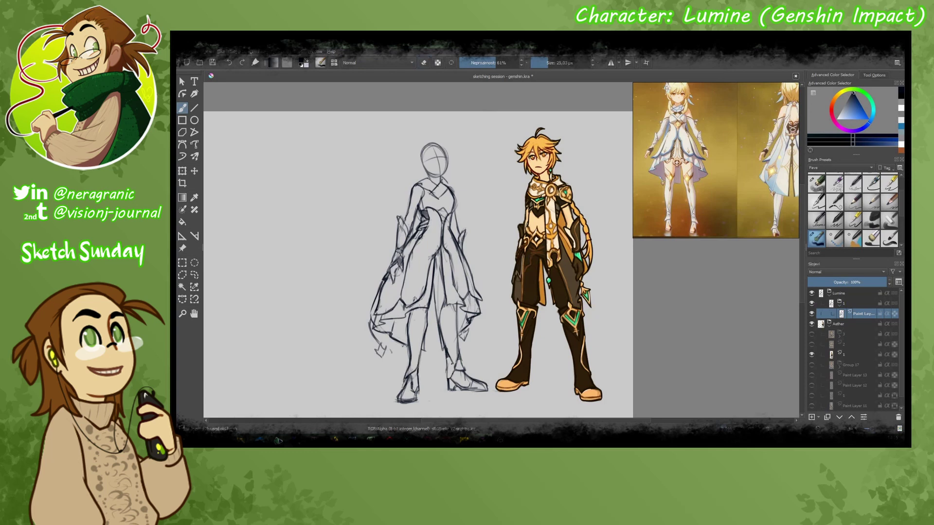
- Sketch the matching ankle detail on the figure's left boot
{"action": "left_click_drag", "start_coordinate": [456, 344], "coordinate": [443, 366]}
{"action": "key", "text": "e"}
{"action": "mouse_move", "coordinate": [455, 351]}
{"action": "left_mouse_down"}
{"action": "mouse_move", "coordinate": [445, 379]}
{"action": "mouse_move", "coordinate": [479, 391]}
{"action": "mouse_move", "coordinate": [446, 384]}
{"action": "mouse_move", "coordinate": [458, 372]}
{"action": "left_mouse_up"}
{"action": "key", "text": "e"}
{"action": "key", "text": "e"}
{"action": "key", "text": "e"}
- Sketch the skirt's front opening and the long drape hanging between the legs, cleaning up the overlapping lines
{"action": "key", "text": "/"}
{"action": "key", "text": "e"}
{"action": "left_click_drag", "start_coordinate": [459, 304], "coordinate": [457, 362]}
{"action": "left_click_drag", "start_coordinate": [460, 277], "coordinate": [451, 298]}
{"action": "left_click_drag", "start_coordinate": [442, 249], "coordinate": [441, 325]}
{"action": "key", "text": "e"}
{"action": "left_click_drag", "start_coordinate": [443, 297], "coordinate": [442, 343]}
{"action": "key", "text": "/"}
{"action": "key", "text": "e"}
{"action": "key", "text": "e"}
{"action": "key", "text": "e"}
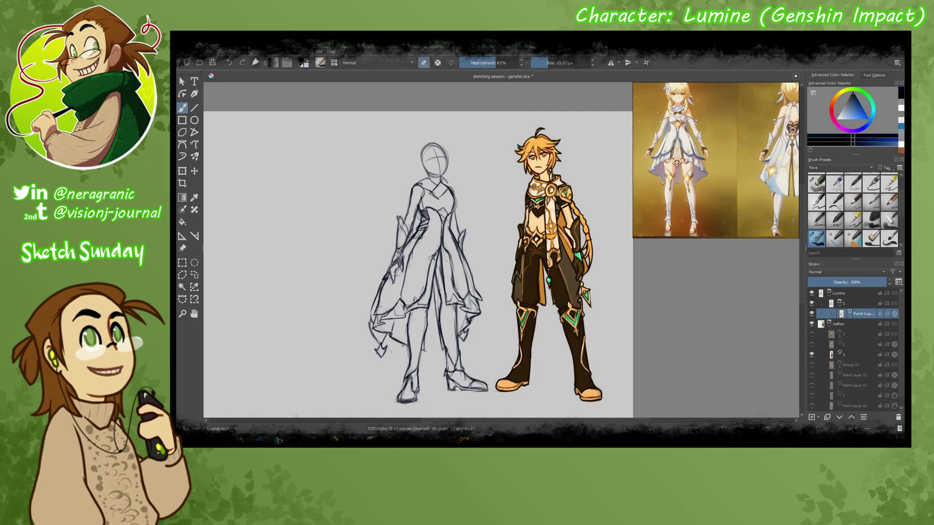
- Add a decorative trim line along the edge and hem of the skirt's right-hand panel on the figure
{"action": "key", "text": "e"}
{"action": "mouse_move", "coordinate": [434, 219]}
{"action": "left_mouse_down"}
{"action": "mouse_move", "coordinate": [440, 248]}
{"action": "mouse_move", "coordinate": [417, 250]}
{"action": "left_mouse_up"}
{"action": "key", "text": "e"}
{"action": "left_click_drag", "start_coordinate": [403, 299], "coordinate": [416, 305]}
{"action": "key", "text": "e"}
{"action": "mouse_move", "coordinate": [430, 251]}
{"action": "left_mouse_down"}
{"action": "mouse_move", "coordinate": [433, 265]}
{"action": "mouse_move", "coordinate": [438, 249]}
{"action": "left_mouse_up"}
{"action": "key", "text": "e"}
- Refine the skirt's front edge at the waist and add the border along the figure's left skirt panel
{"action": "key", "text": "e"}
{"action": "left_click_drag", "start_coordinate": [446, 223], "coordinate": [445, 246]}
{"action": "key", "text": "e"}
{"action": "key", "text": "e"}
{"action": "mouse_move", "coordinate": [462, 294]}
{"action": "left_mouse_down"}
{"action": "mouse_move", "coordinate": [453, 248]}
{"action": "mouse_move", "coordinate": [450, 280]}
{"action": "mouse_move", "coordinate": [467, 291]}
{"action": "left_mouse_up"}
{"action": "key", "text": "e"}
{"action": "key", "text": "e"}
{"action": "key", "text": "e"}
{"action": "key", "text": "e"}
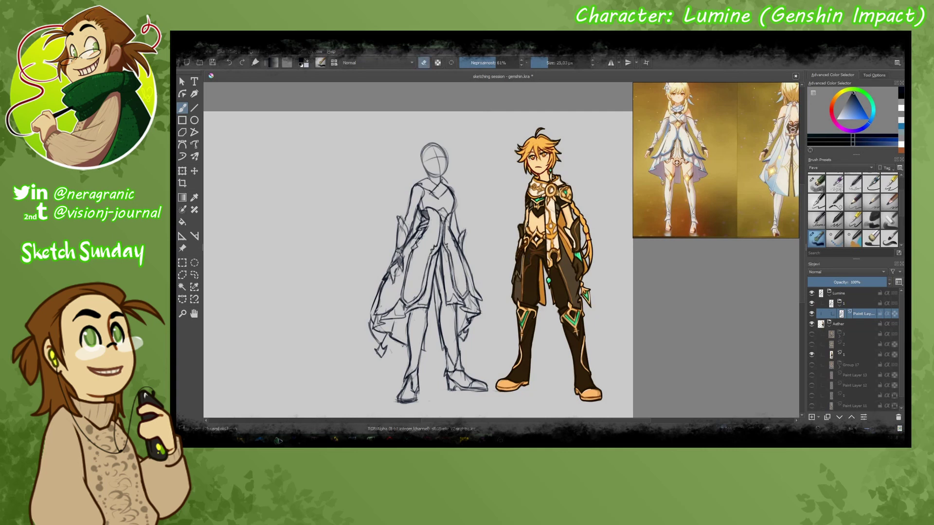
- Sketch the crossed bands on the chest and bodice, alternating drawing with erasing of leftover lines
{"action": "key", "text": "e"}
{"action": "key", "text": "e"}
{"action": "mouse_move", "coordinate": [450, 220]}
{"action": "left_mouse_down"}
{"action": "mouse_move", "coordinate": [450, 232]}
{"action": "mouse_move", "coordinate": [447, 212]}
{"action": "left_mouse_up"}
{"action": "key", "text": "e"}
{"action": "key", "text": "e"}
{"action": "key", "text": "e"}
{"action": "key", "text": "e"}
{"action": "key", "text": "e"}
{"action": "key", "text": "slash"}
{"action": "key", "text": "e"}
{"action": "key", "text": "e"}
{"action": "key", "text": "slash"}
{"action": "key", "text": "e"}
{"action": "key", "text": "e"}
{"action": "key", "text": "slash"}
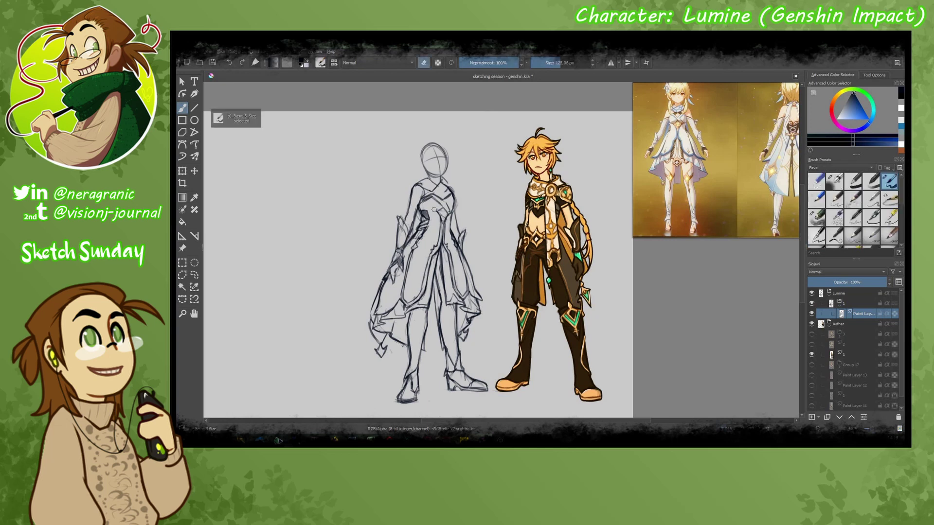
{"action": "key", "text": "slash"}
- Refine the shoulder line and sketch a tied ribbon on the figure's right upper arm
{"action": "key", "text": "e"}
{"action": "key", "text": "e"}
{"action": "key", "text": "e"}
{"action": "key", "text": "e"}
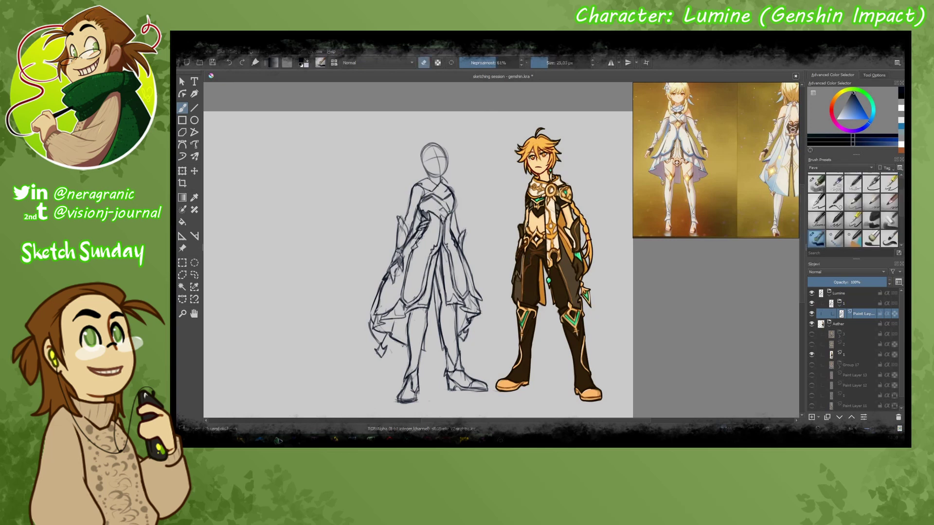
{"action": "key", "text": "e"}
{"action": "key", "text": "e"}
{"action": "key", "text": "e"}
{"action": "key", "text": "e"}
{"action": "key", "text": "e"}
{"action": "key", "text": "e"}
{"action": "key", "text": "e"}
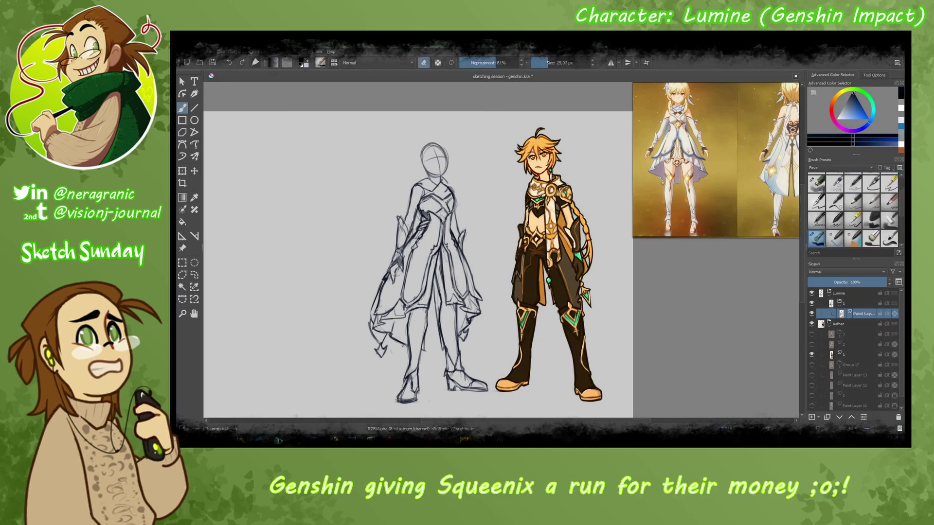
{"action": "key", "text": "e"}
{"action": "key", "text": "e"}
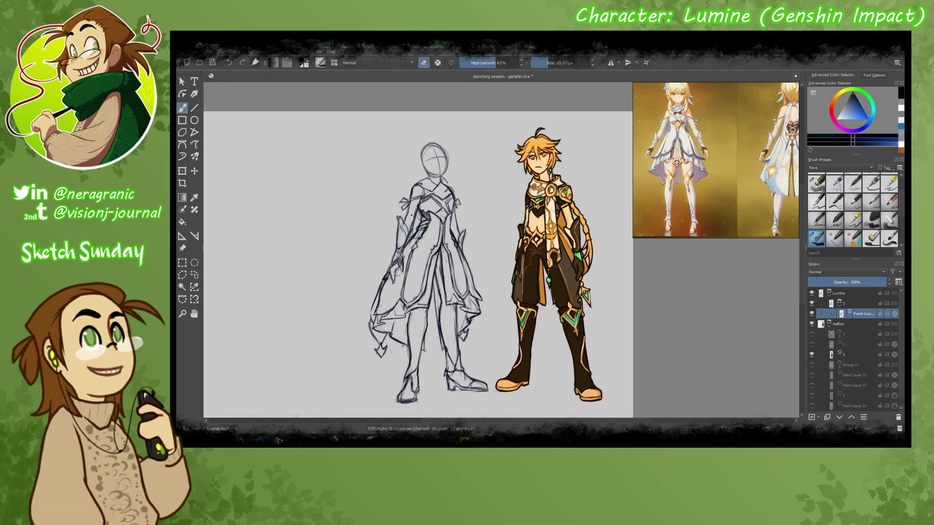
- Sketch the matching tied ribbon on the figure's left upper arm
{"action": "key", "text": "e"}
{"action": "key", "text": "e"}
{"action": "key", "text": "e"}
{"action": "key", "text": "e"}
{"action": "key", "text": "e"}
- Using the close-up arm reference, sketch the layered pointed plates inside the figure's right gauntlet
{"action": "key", "text": "plus"}
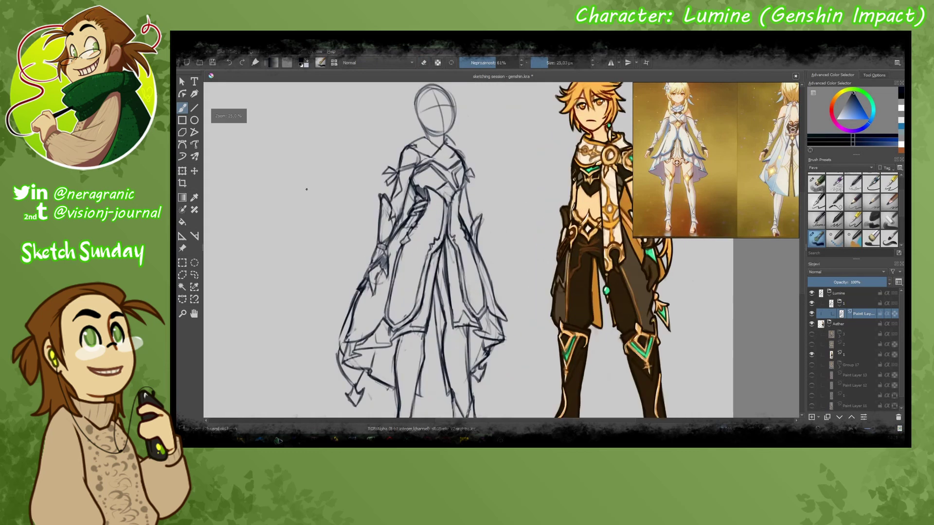
{"action": "left_click_drag", "start_coordinate": [307, 189], "coordinate": [339, 222]}
{"action": "scroll", "coordinate": [684, 156], "scroll_direction": "down", "scroll_amount": 3}
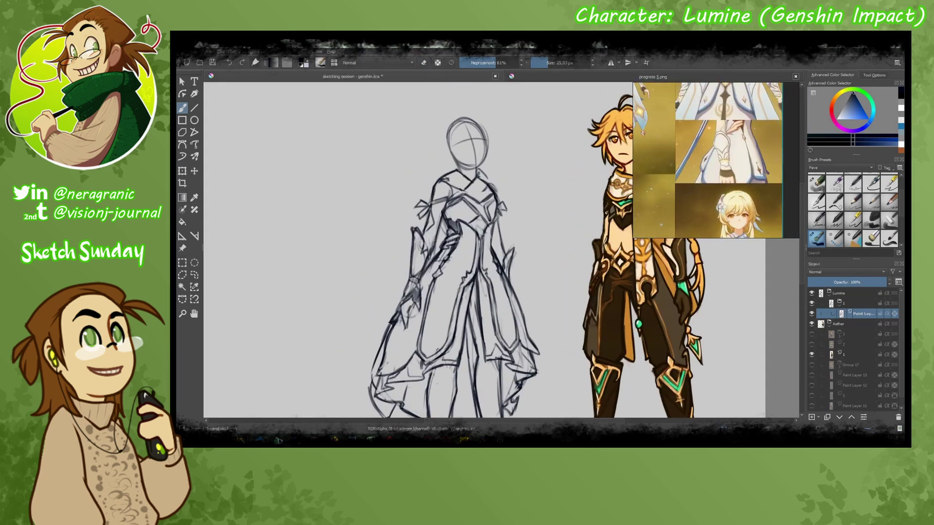
{"action": "key", "text": "e"}
{"action": "key", "text": "e"}
{"action": "key", "text": "e"}
{"action": "key", "text": "e"}
{"action": "key", "text": "e"}
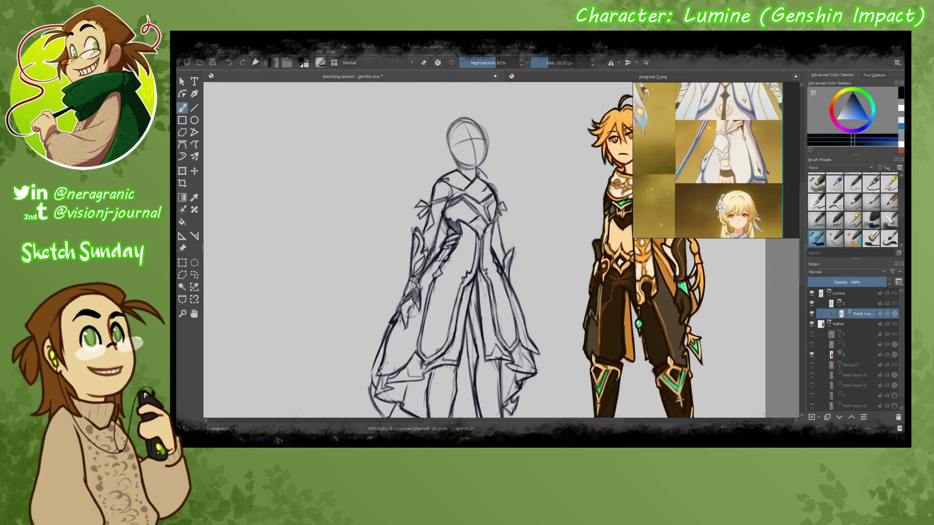
- Clean up the figure's right gauntlet outline and add the cuff bands at the wrist
{"action": "key", "text": "e"}
{"action": "key", "text": "e"}
{"action": "key", "text": "e"}
{"action": "key", "text": "e"}
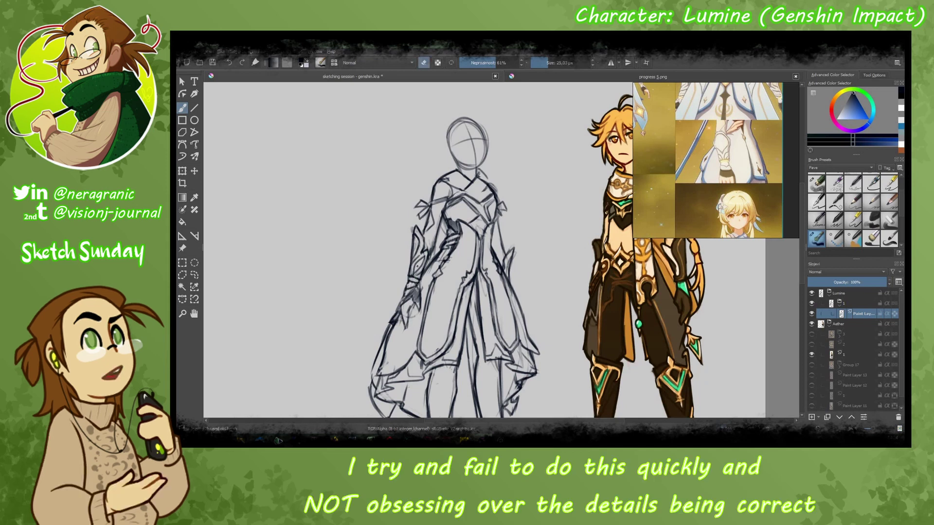
- Clean up the tied ribbons on the figure's upper arms, following the outfit reference images
{"action": "key", "text": "e"}
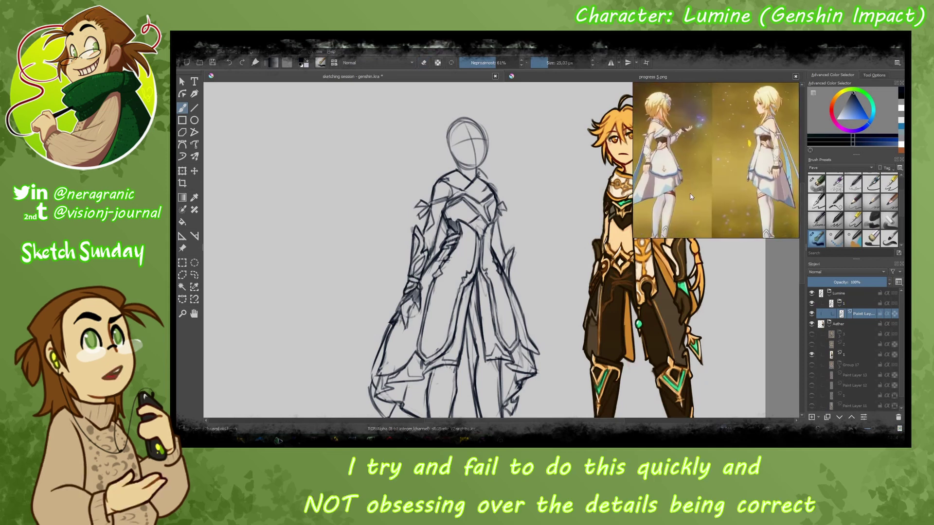
{"action": "key", "text": "e"}
{"action": "key", "text": "e"}
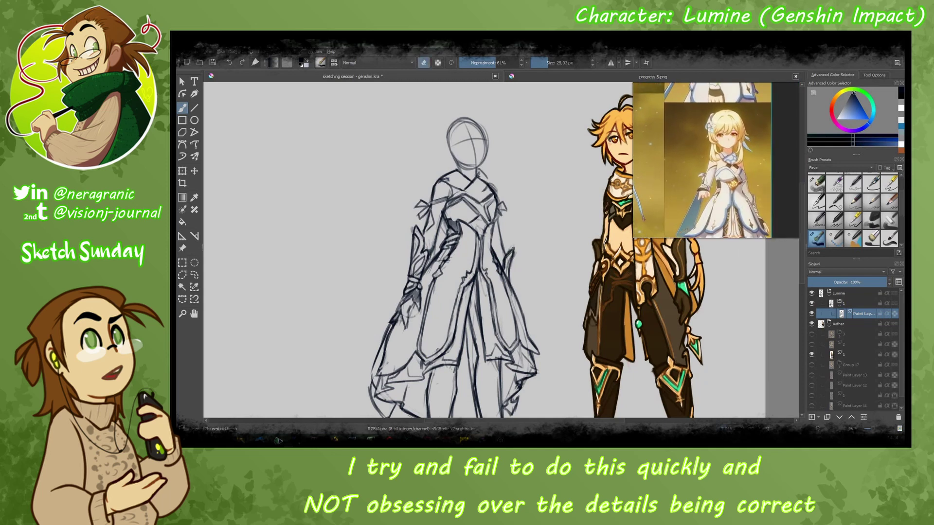
{"action": "key", "text": "e"}
{"action": "key", "text": "e"}
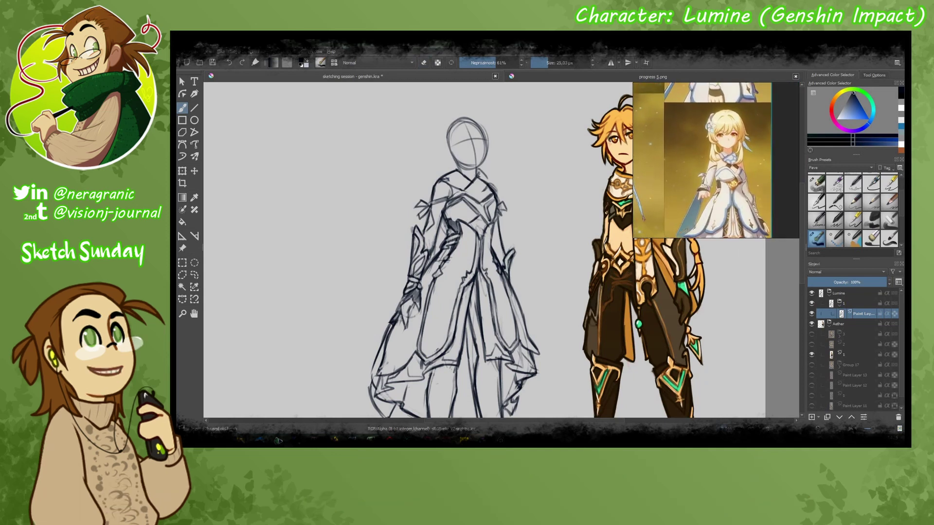
{"action": "key", "text": "e"}
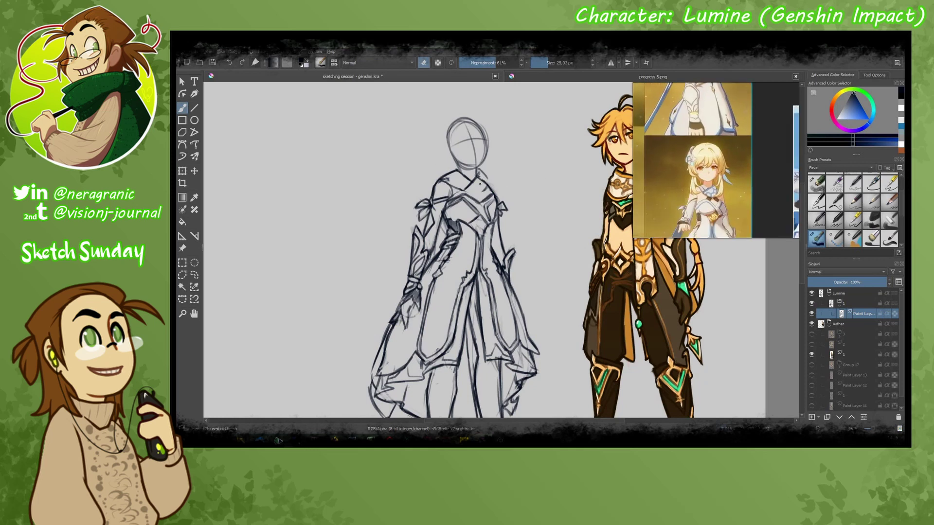
- Sketch the draped scarf collar around the neck and over the figure's left shoulder
{"action": "left_click_drag", "start_coordinate": [477, 173], "coordinate": [496, 219]}
{"action": "key", "text": "e"}
{"action": "key", "text": "e"}
{"action": "key", "text": "e"}
{"action": "key", "text": "e"}
{"action": "key", "text": "e"}
{"action": "key", "text": "e"}
{"action": "mouse_move", "coordinate": [487, 197]}
{"action": "left_mouse_down"}
{"action": "mouse_move", "coordinate": [500, 201]}
{"action": "mouse_move", "coordinate": [481, 208]}
{"action": "left_mouse_up"}
{"action": "key", "text": "e"}
{"action": "key", "text": "e"}
{"action": "key", "text": "e"}
{"action": "key", "text": "e"}
{"action": "key", "text": "e"}
{"action": "key", "text": "e"}
{"action": "key", "text": "e"}
{"action": "key", "text": "e"}
{"action": "key", "text": "e"}
{"action": "key", "text": "e"}
- Refine the bust outline and the crossing bands across the front of the bodice
{"action": "left_click_drag", "start_coordinate": [447, 195], "coordinate": [462, 211]}
{"action": "key", "text": "e"}
{"action": "mouse_move", "coordinate": [443, 200]}
{"action": "left_mouse_down"}
{"action": "mouse_move", "coordinate": [464, 212]}
{"action": "mouse_move", "coordinate": [467, 203]}
{"action": "mouse_move", "coordinate": [477, 223]}
{"action": "left_mouse_up"}
{"action": "key", "text": "e"}
{"action": "key", "text": "e"}
{"action": "key", "text": "e"}
{"action": "key", "text": "e"}
{"action": "key", "text": "e"}
- Refine the side detailing at the waist and the upper trim of the front skirt panel
{"action": "mouse_move", "coordinate": [452, 217]}
{"action": "left_mouse_down"}
{"action": "mouse_move", "coordinate": [471, 224]}
{"action": "mouse_move", "coordinate": [424, 265]}
{"action": "mouse_move", "coordinate": [439, 257]}
{"action": "left_mouse_up"}
{"action": "key", "text": "e"}
{"action": "key", "text": "e"}
{"action": "key", "text": "e"}
{"action": "key", "text": "e"}
{"action": "key", "text": "e"}
{"action": "key", "text": "e"}
{"action": "left_click_drag", "start_coordinate": [438, 262], "coordinate": [442, 257]}
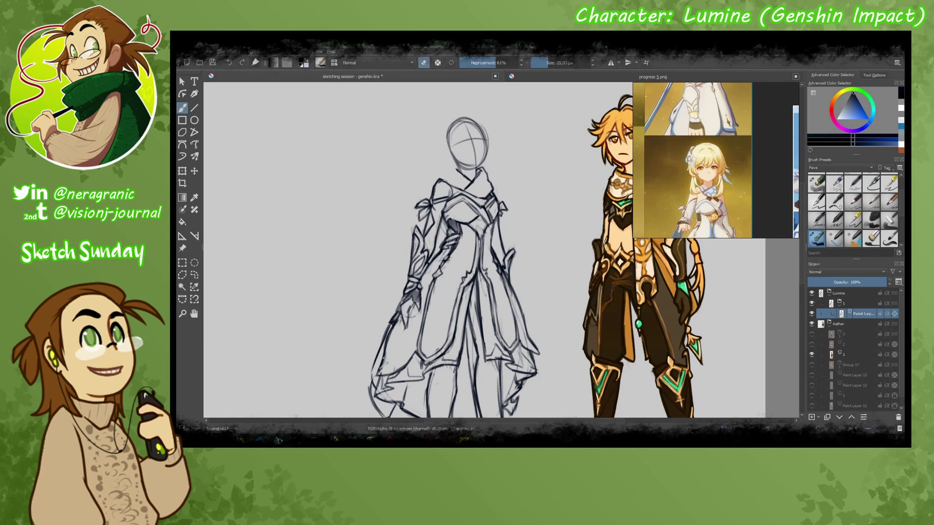
- Add pointed diamond star ornaments to the front and side panels of the skirt
{"action": "key", "text": "e"}
{"action": "left_click_drag", "start_coordinate": [414, 348], "coordinate": [402, 364]}
{"action": "left_click_drag", "start_coordinate": [407, 358], "coordinate": [384, 370]}
{"action": "key", "text": "e"}
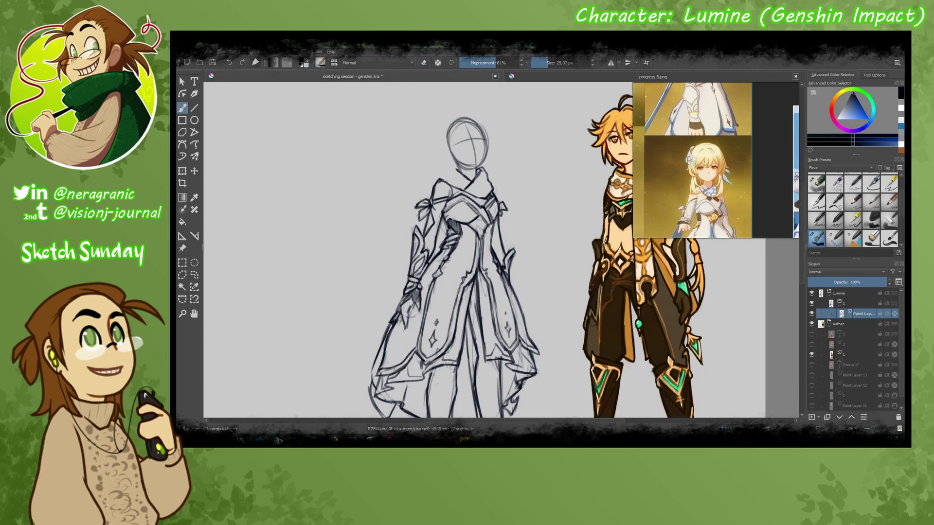
{"action": "scroll", "coordinate": [481, 250], "scroll_direction": "down", "scroll_amount": 2}
{"action": "scroll", "coordinate": [696, 161], "scroll_direction": "down", "scroll_amount": 3}
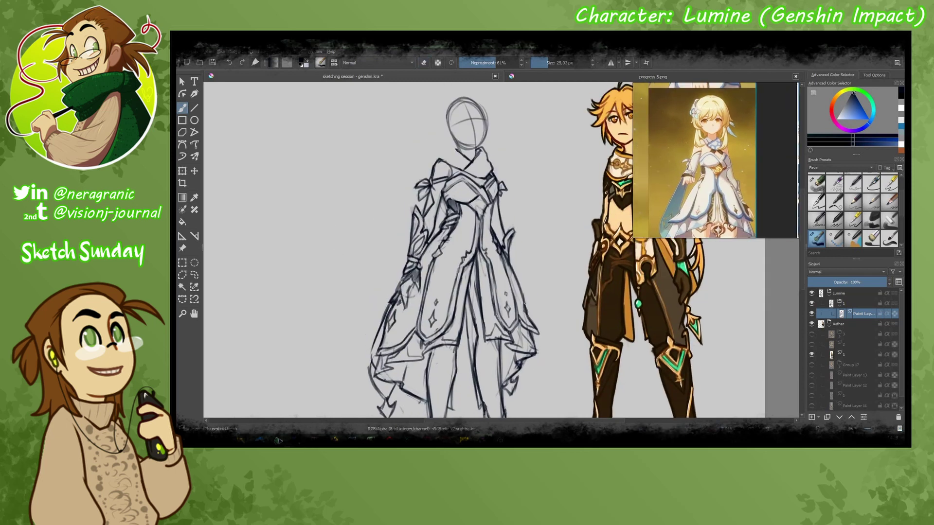
{"action": "key", "text": "e"}
{"action": "key", "text": "e"}
- Sketch the diamond-shaped gem clasp at the centre of the bodice beneath the bust
{"action": "scroll", "coordinate": [485, 251], "scroll_direction": "up", "scroll_amount": 3}
{"action": "key", "text": "e"}
{"action": "key", "text": "e"}
{"action": "key", "text": "e"}
{"action": "key", "text": "e"}
{"action": "key", "text": "e"}
{"action": "key", "text": "e"}
{"action": "key", "text": "e"}
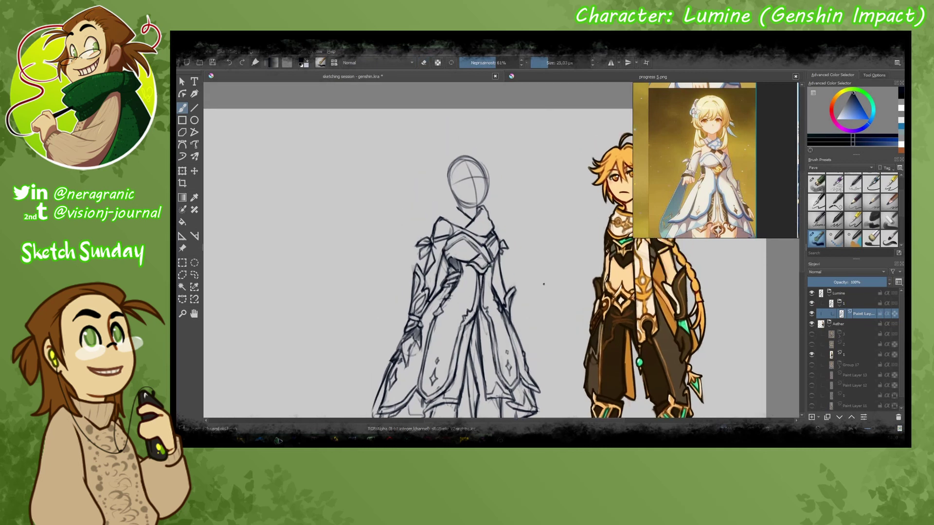
{"action": "key", "text": "e"}
{"action": "key", "text": "e"}
{"action": "key", "text": "e"}
{"action": "left_click_drag", "start_coordinate": [484, 255], "coordinate": [491, 254]}
{"action": "key", "text": "e"}
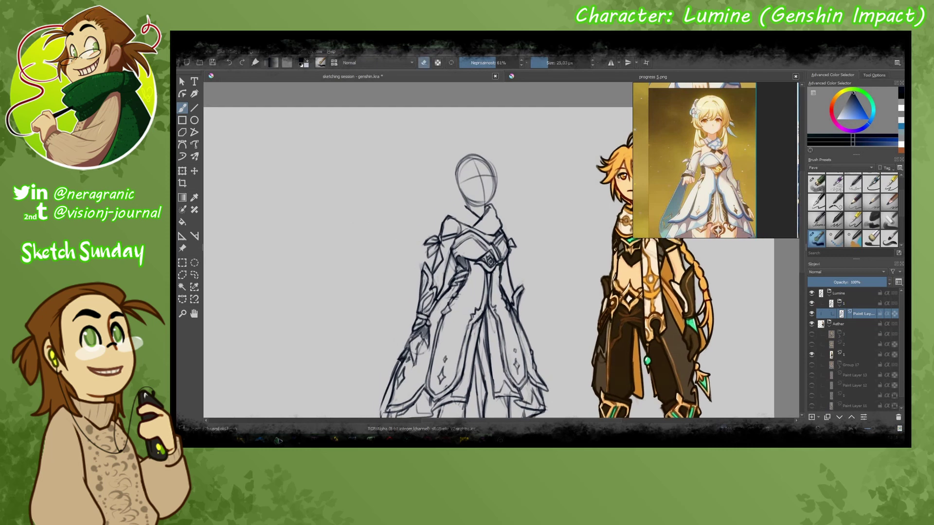
- Redraw the scarf folds so they wrap over the figure's right shoulder and cross at the neckline
{"action": "key", "text": "e"}
{"action": "key", "text": "e"}
{"action": "key", "text": "e"}
{"action": "mouse_move", "coordinate": [480, 204]}
{"action": "left_mouse_down"}
{"action": "mouse_move", "coordinate": [494, 226]}
{"action": "mouse_move", "coordinate": [481, 227]}
{"action": "left_mouse_up"}
{"action": "key", "text": "e"}
{"action": "left_click_drag", "start_coordinate": [474, 211], "coordinate": [494, 229]}
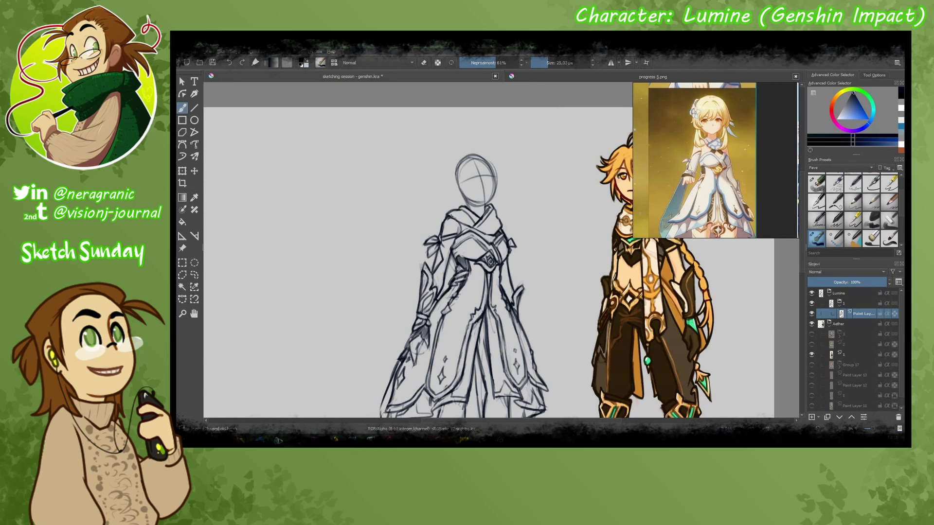
- Sketch the ornament on the scarf over the figure's left chest and tidy the surrounding folds
{"action": "key", "text": "slash"}
{"action": "key", "text": "slash"}
{"action": "key", "text": "e"}
{"action": "left_click_drag", "start_coordinate": [482, 225], "coordinate": [496, 235]}
{"action": "key", "text": "e"}
{"action": "left_click_drag", "start_coordinate": [482, 226], "coordinate": [501, 223]}
{"action": "key", "text": "e"}
{"action": "key", "text": "e"}
{"action": "key", "text": "e"}
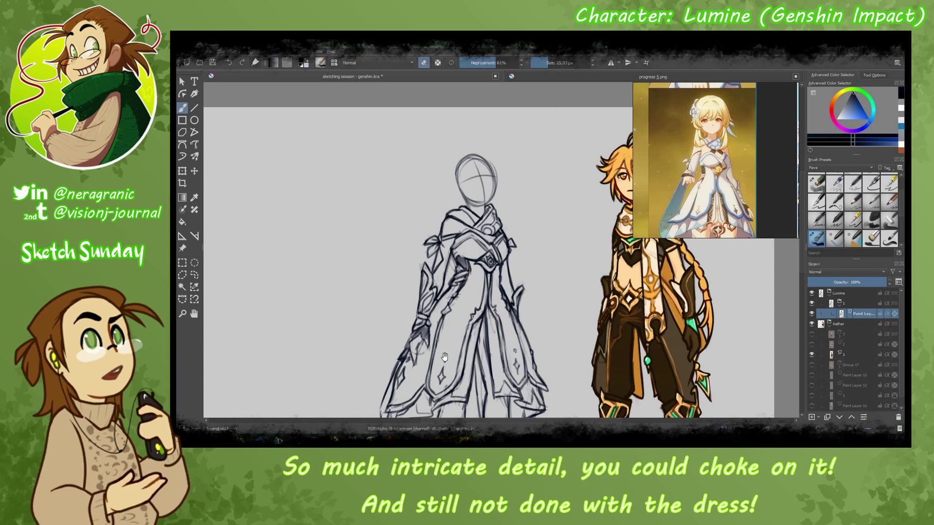
- Erase the cluttered lines at the skirt's front opening and redraw the inner panel edges
{"action": "left_click_drag", "start_coordinate": [445, 357], "coordinate": [439, 299]}
{"action": "key", "text": "slash"}
{"action": "key", "text": "slash"}
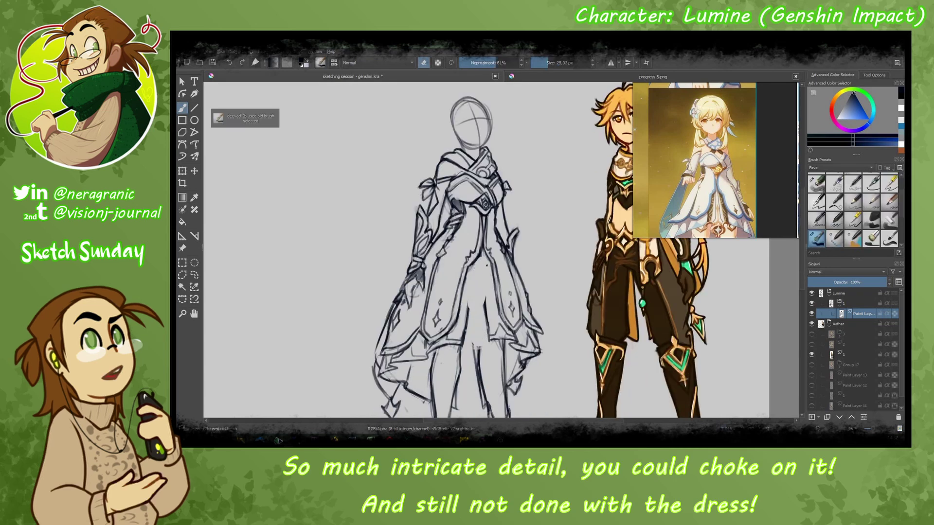
{"action": "key", "text": "e"}
{"action": "left_click_drag", "start_coordinate": [488, 256], "coordinate": [485, 343]}
{"action": "left_click_drag", "start_coordinate": [483, 251], "coordinate": [468, 308]}
{"action": "left_click_drag", "start_coordinate": [481, 252], "coordinate": [468, 319]}
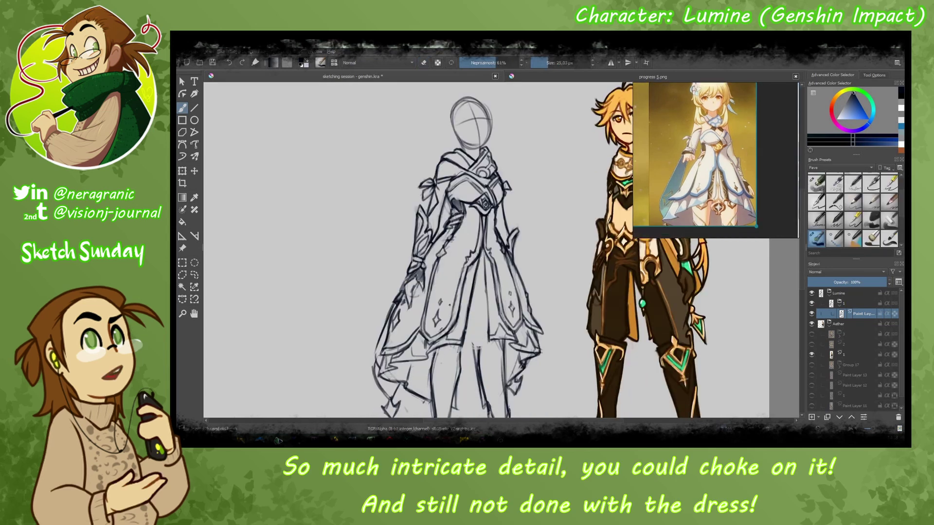
- Sketch a round ornament with curved trim at the centre of the inner skirt hem
{"action": "mouse_move", "coordinate": [477, 351]}
{"action": "left_mouse_down"}
{"action": "mouse_move", "coordinate": [468, 340]}
{"action": "mouse_move", "coordinate": [479, 341]}
{"action": "mouse_move", "coordinate": [459, 338]}
{"action": "mouse_move", "coordinate": [477, 322]}
{"action": "mouse_move", "coordinate": [456, 338]}
{"action": "left_mouse_up"}
{"action": "key", "text": "e"}
{"action": "key", "text": "e"}
{"action": "key", "text": "e"}
{"action": "left_click_drag", "start_coordinate": [468, 325], "coordinate": [497, 341]}
{"action": "key", "text": "e"}
{"action": "key", "text": "e"}
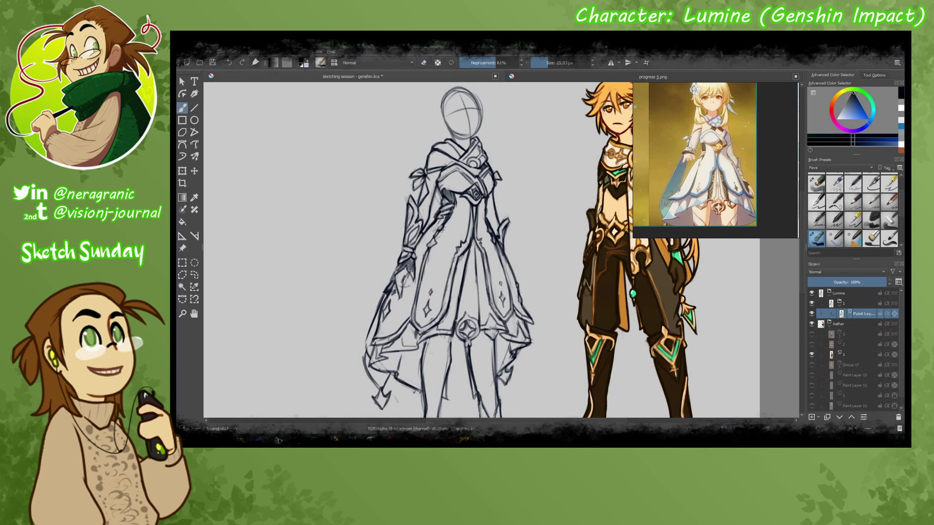
- Erase the round hem ornament and its surrounding lines, and redraw the inner skirt panel with a lower hem guide
{"action": "scroll", "coordinate": [680, 187], "scroll_direction": "up", "scroll_amount": 3}
{"action": "scroll", "coordinate": [679, 187], "scroll_direction": "down", "scroll_amount": 3}
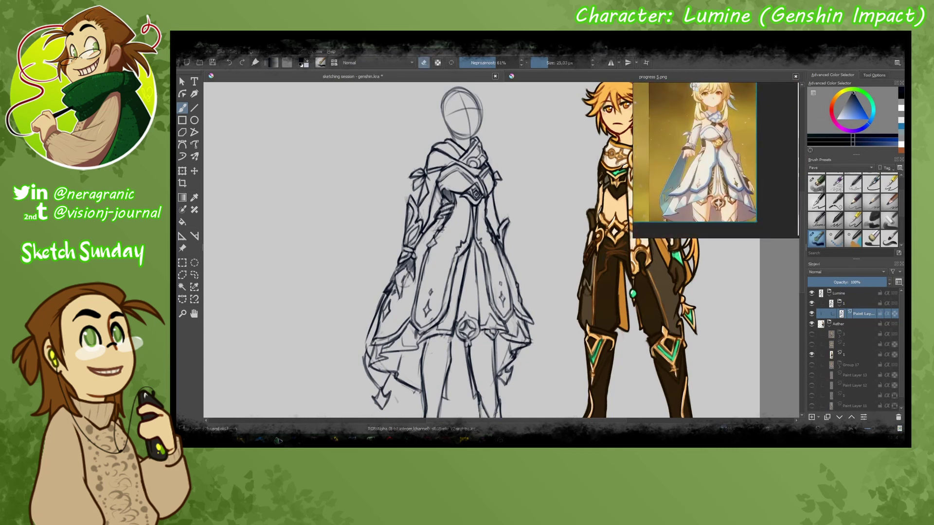
{"action": "mouse_move", "coordinate": [462, 309]}
{"action": "left_mouse_down"}
{"action": "mouse_move", "coordinate": [437, 340]}
{"action": "mouse_move", "coordinate": [482, 346]}
{"action": "left_mouse_up"}
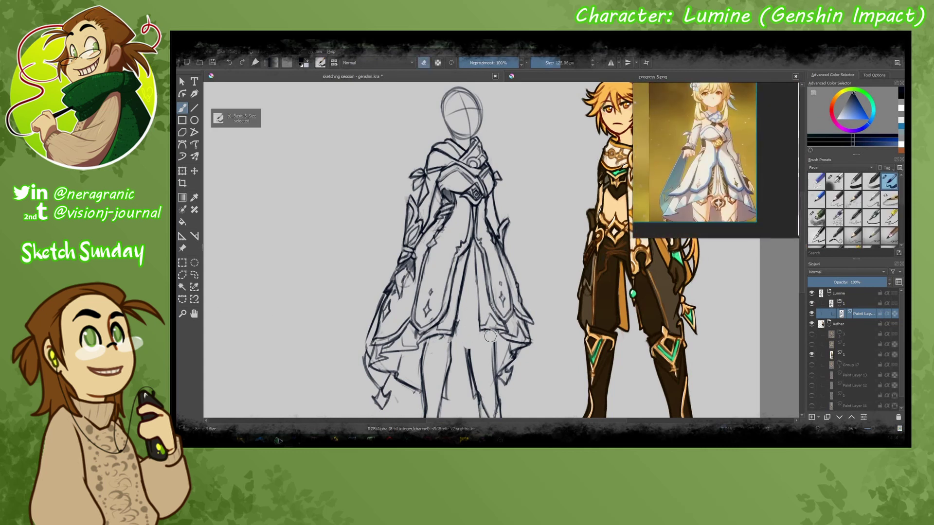
{"action": "key", "text": "e"}
{"action": "left_click_drag", "start_coordinate": [485, 297], "coordinate": [485, 330]}
{"action": "left_click_drag", "start_coordinate": [479, 243], "coordinate": [475, 331]}
{"action": "left_click_drag", "start_coordinate": [468, 289], "coordinate": [452, 335]}
{"action": "key", "text": "slash"}
{"action": "mouse_move", "coordinate": [475, 263]}
{"action": "left_mouse_down"}
{"action": "mouse_move", "coordinate": [474, 321]}
{"action": "mouse_move", "coordinate": [437, 331]}
{"action": "left_mouse_up"}
{"action": "key", "text": "slash"}
{"action": "key", "text": "slash"}
{"action": "key", "text": "slash"}
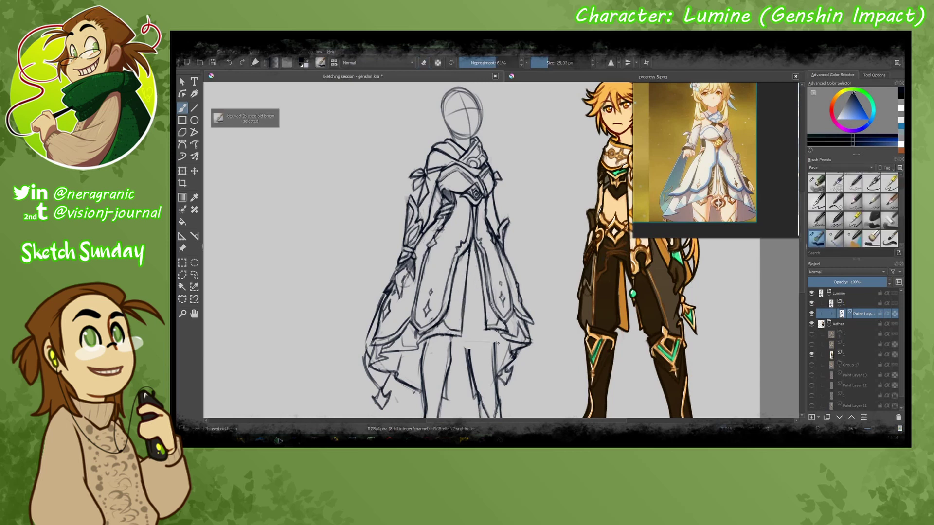
- Transform the selected lower skirt section upward on its own layer to shorten the dress
{"action": "scroll", "coordinate": [478, 334], "scroll_direction": "down", "scroll_amount": 3}
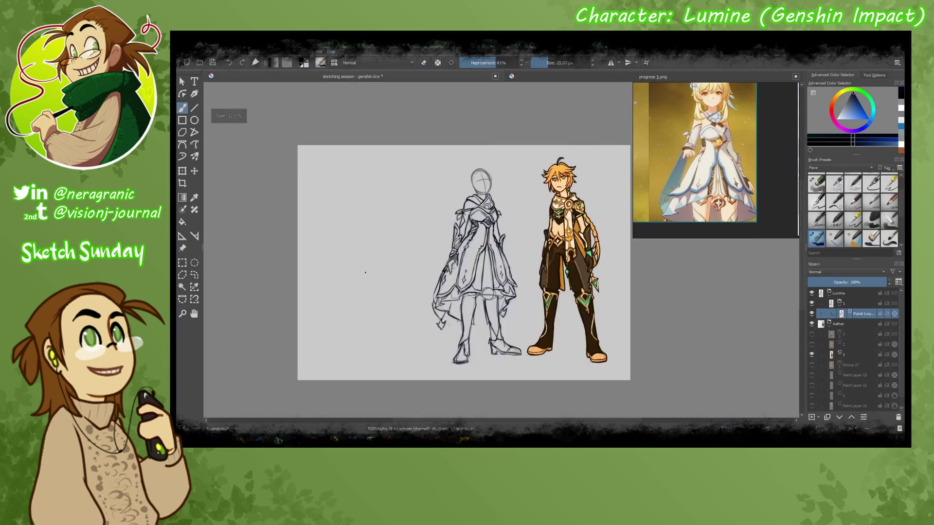
{"action": "mouse_move", "coordinate": [446, 275]}
{"action": "left_mouse_down"}
{"action": "mouse_move", "coordinate": [487, 325]}
{"action": "mouse_move", "coordinate": [411, 272]}
{"action": "mouse_move", "coordinate": [357, 204]}
{"action": "mouse_move", "coordinate": [372, 217]}
{"action": "mouse_move", "coordinate": [309, 180]}
{"action": "mouse_move", "coordinate": [352, 225]}
{"action": "mouse_move", "coordinate": [369, 224]}
{"action": "left_mouse_up"}
{"action": "key", "text": "ctrl+t"}
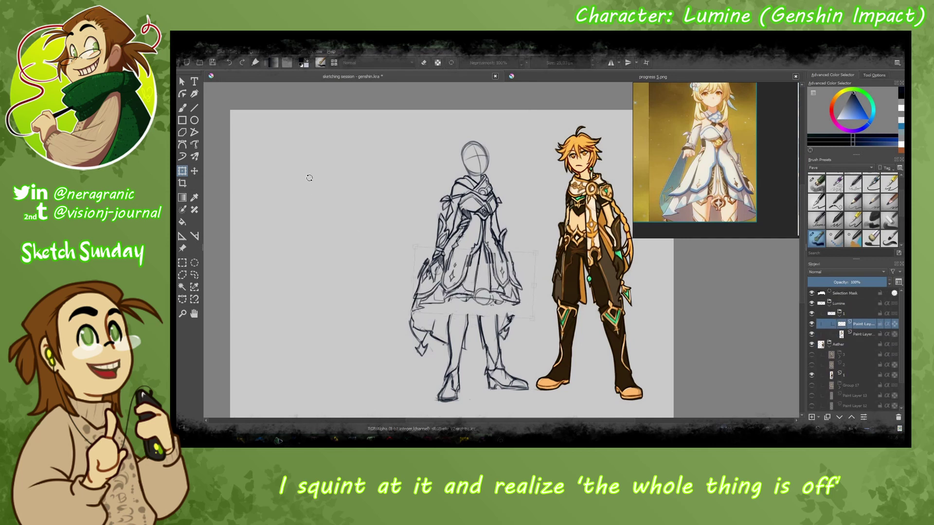
{"action": "key", "text": "Return"}
{"action": "key", "text": "plus"}
{"action": "key", "text": "ctrl+shift+a"}
{"action": "key", "text": "b"}
- Merge the raised skirt section into the sketch layer and clean up its overlapping lines
{"action": "left_click_drag", "start_coordinate": [396, 270], "coordinate": [329, 307]}
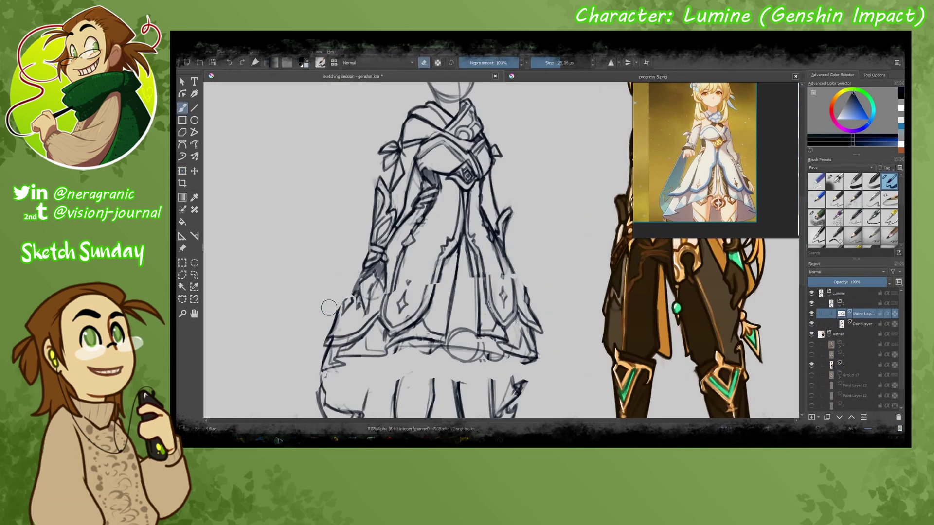
{"action": "key", "text": "ctrl+z"}
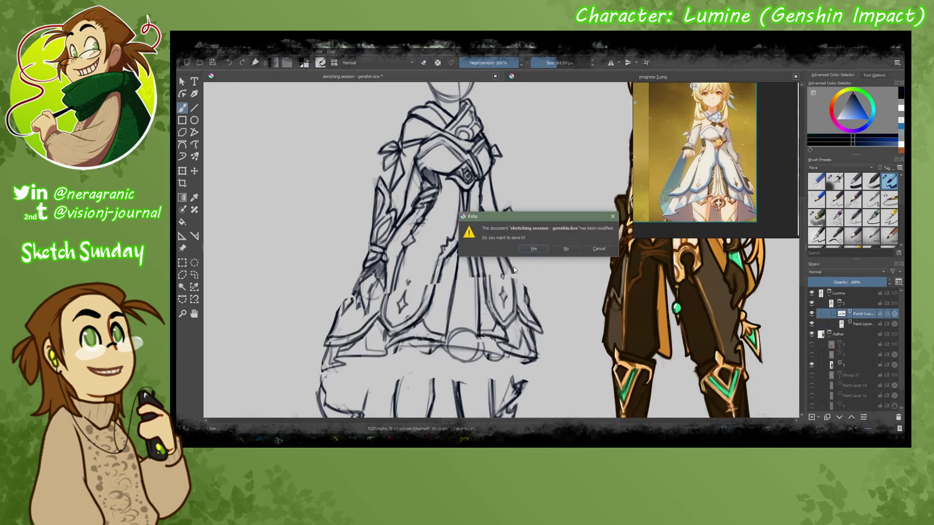
{"action": "key", "text": "slash"}
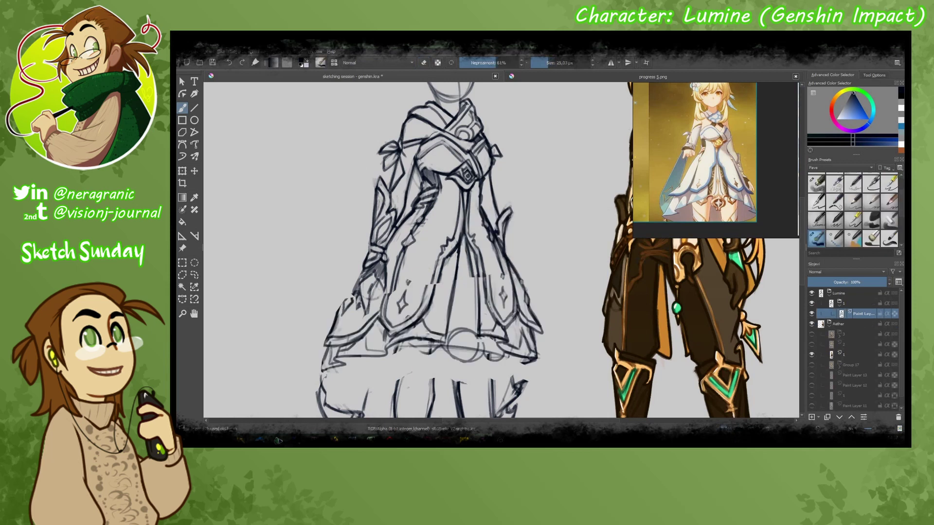
{"action": "key", "text": "e"}
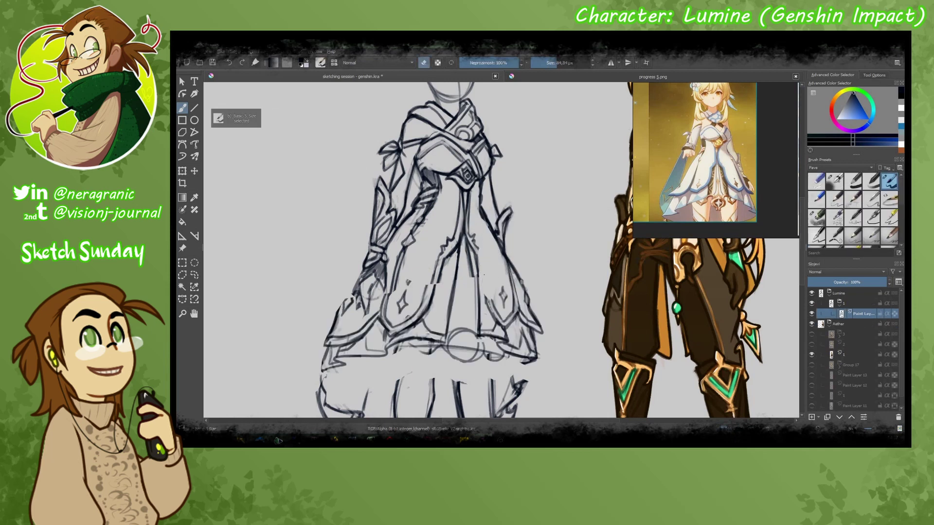
{"action": "key", "text": "slash"}
- Reconnect the broken outlines of the front and side skirt panels above the raised section
{"action": "left_click_drag", "start_coordinate": [423, 315], "coordinate": [435, 290]}
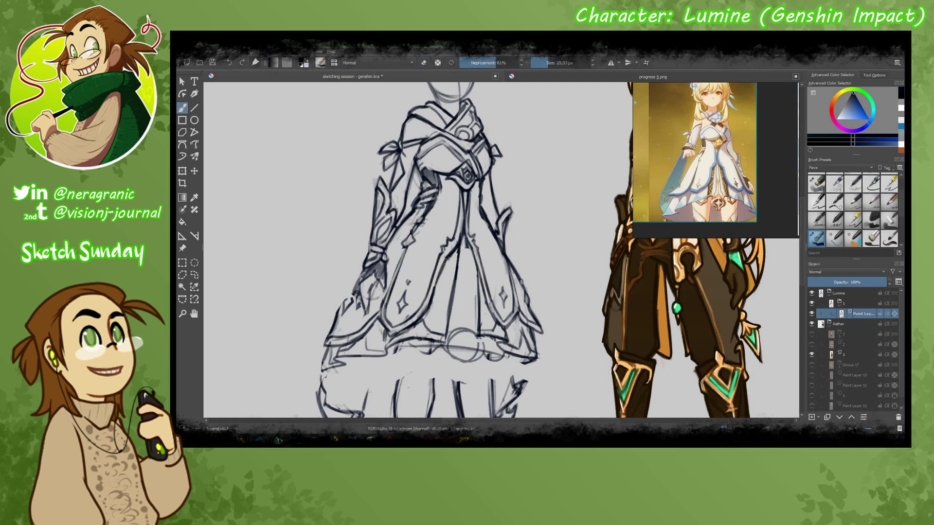
{"action": "left_click_drag", "start_coordinate": [364, 272], "coordinate": [335, 321]}
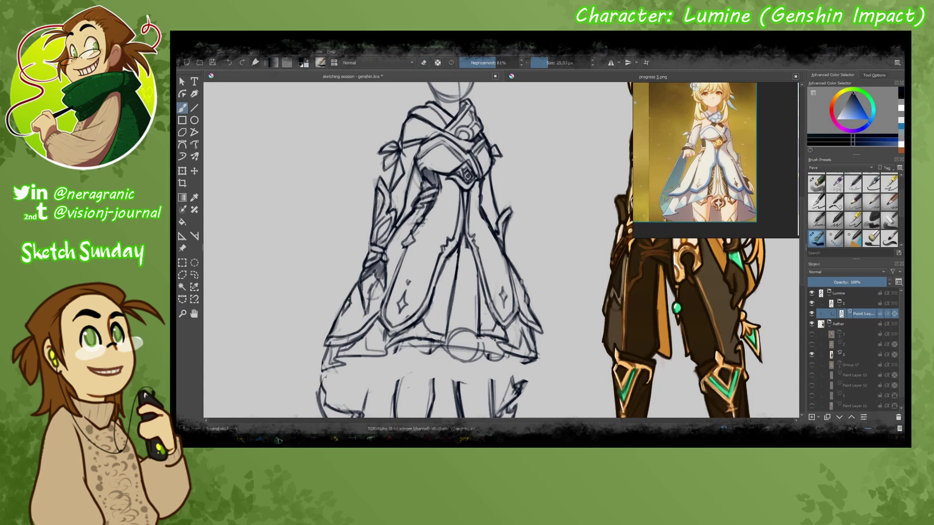
{"action": "key", "text": "e"}
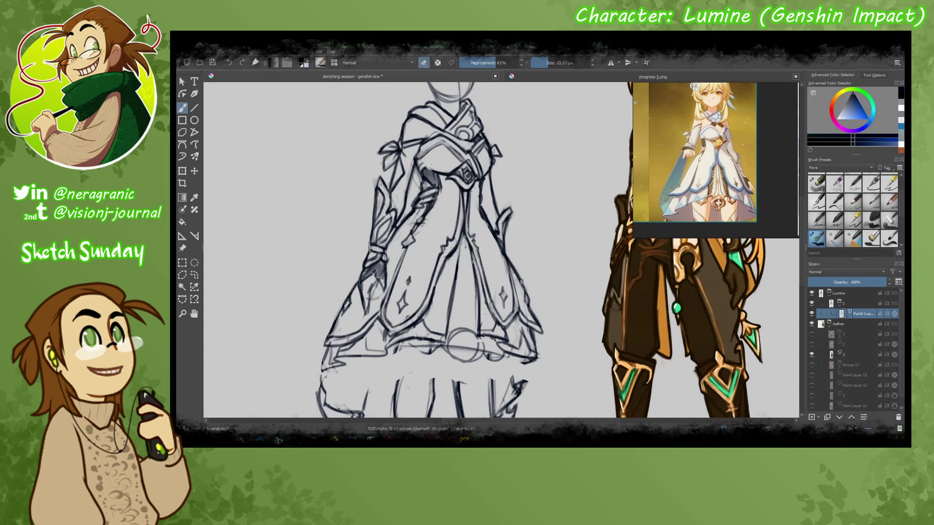
{"action": "key", "text": "e"}
- Rejoin the rear skirt drape and leg lines to the raised hem and clean up their edges
{"action": "scroll", "coordinate": [501, 251], "scroll_direction": "down", "scroll_amount": 4}
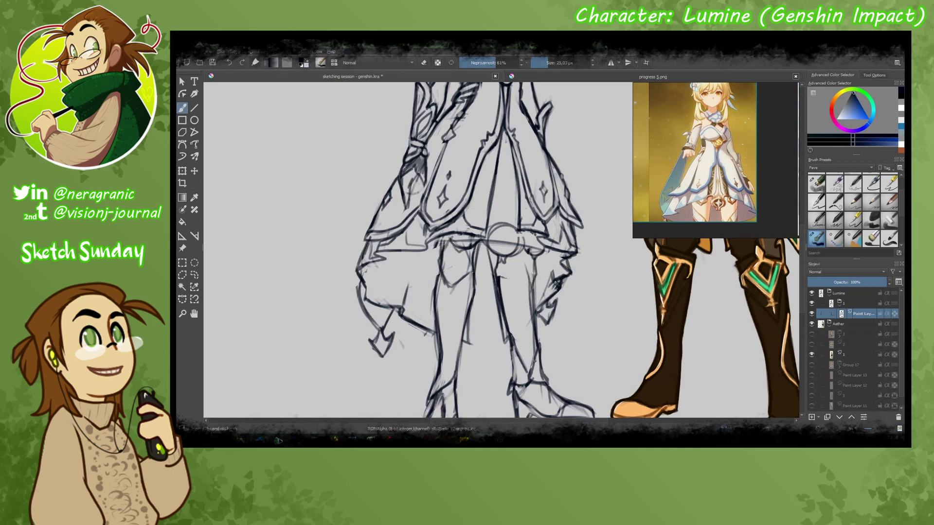
{"action": "key", "text": "e"}
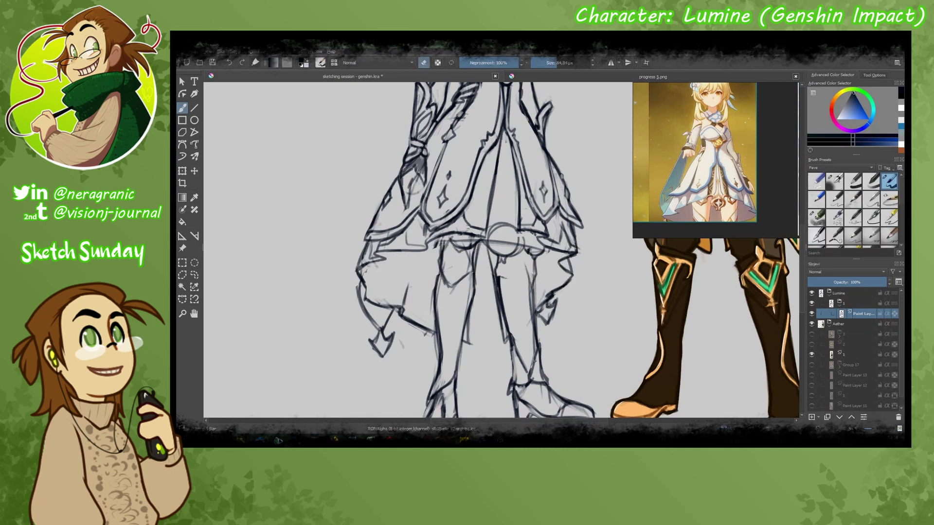
{"action": "key", "text": "slash"}
{"action": "left_click_drag", "start_coordinate": [498, 272], "coordinate": [503, 311]}
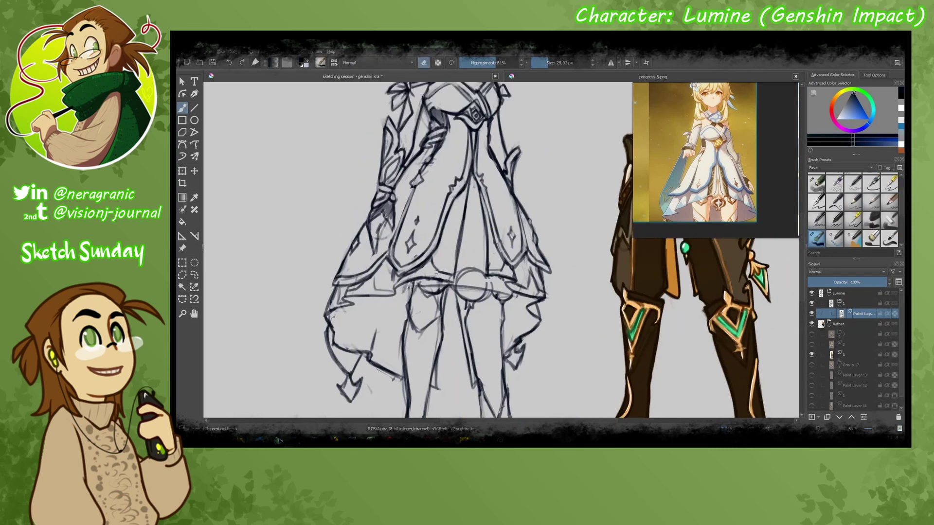
{"action": "key", "text": "slash"}
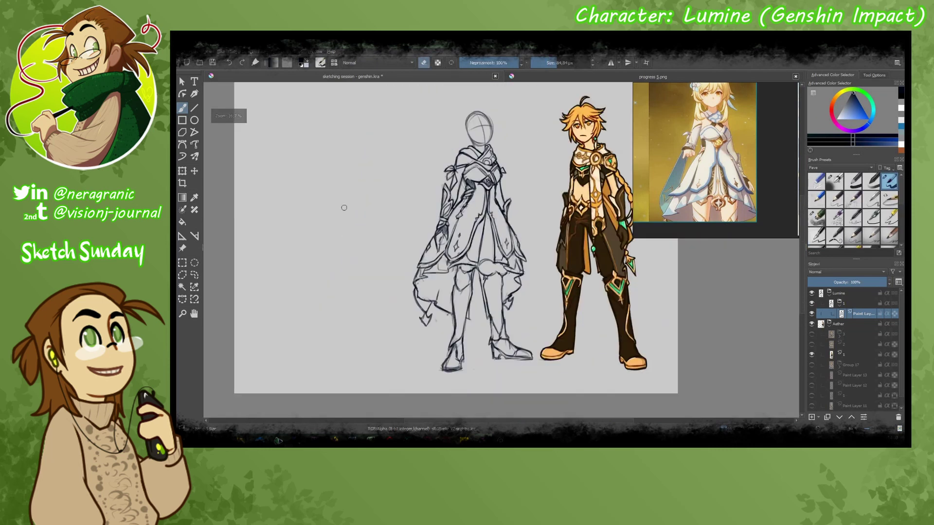
- Using the face close-up reference, sketch the parted bangs and the outer hair contour on the head
{"action": "scroll", "coordinate": [371, 191], "scroll_direction": "up", "scroll_amount": 3}
{"action": "key", "text": "slash"}
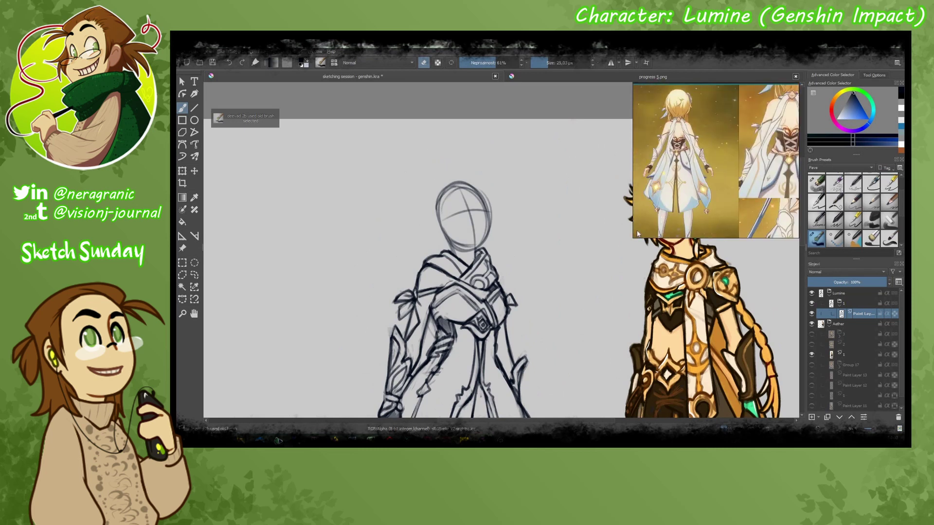
{"action": "scroll", "coordinate": [710, 176], "scroll_direction": "down", "scroll_amount": 3}
{"action": "left_click_drag", "start_coordinate": [710, 176], "coordinate": [730, 160]}
{"action": "scroll", "coordinate": [730, 160], "scroll_direction": "up", "scroll_amount": 3}
{"action": "key", "text": "e"}
{"action": "left_click_drag", "start_coordinate": [460, 183], "coordinate": [468, 218]}
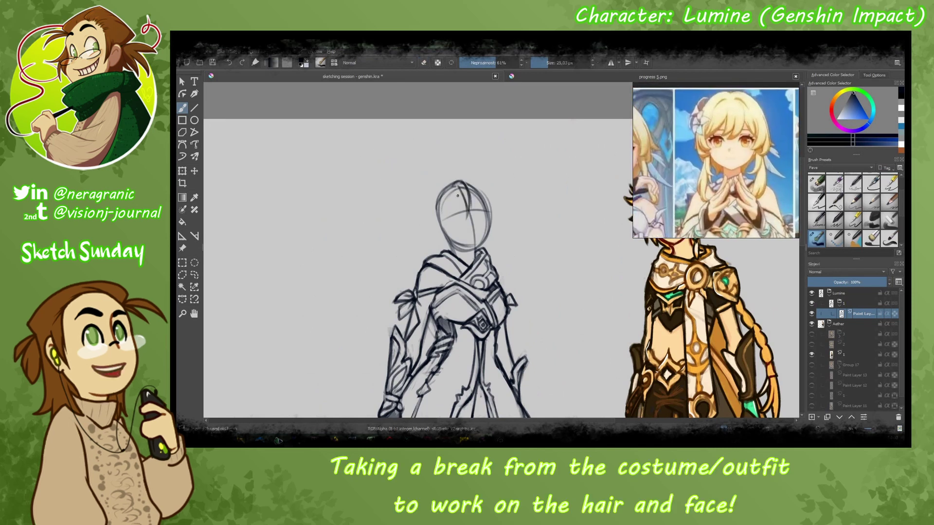
{"action": "left_click_drag", "start_coordinate": [462, 177], "coordinate": [497, 229]}
{"action": "key", "text": "e"}
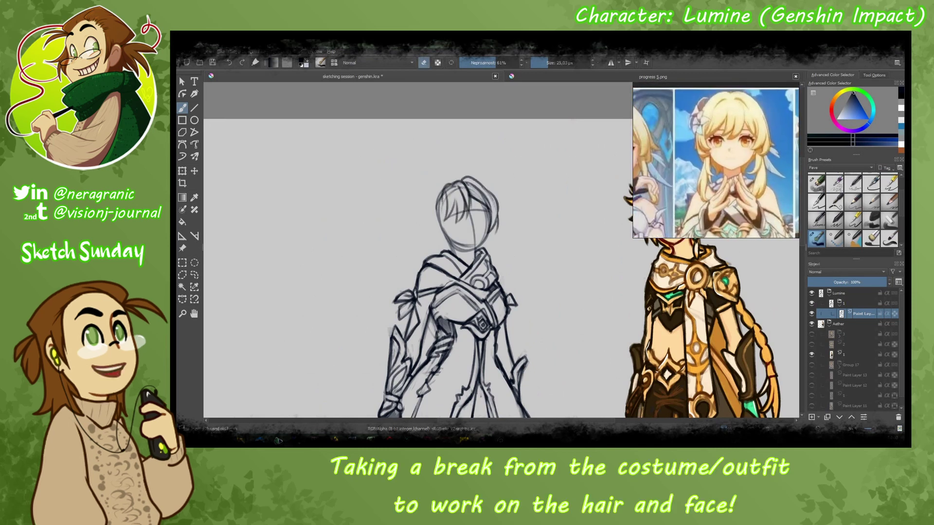
- Sketch the long side lock falling over the figure's left shoulder and the feather ornament beside it
{"action": "key", "text": "e"}
{"action": "mouse_move", "coordinate": [496, 197]}
{"action": "left_mouse_down"}
{"action": "mouse_move", "coordinate": [492, 232]}
{"action": "mouse_move", "coordinate": [508, 279]}
{"action": "left_mouse_up"}
{"action": "left_click_drag", "start_coordinate": [496, 238], "coordinate": [514, 285]}
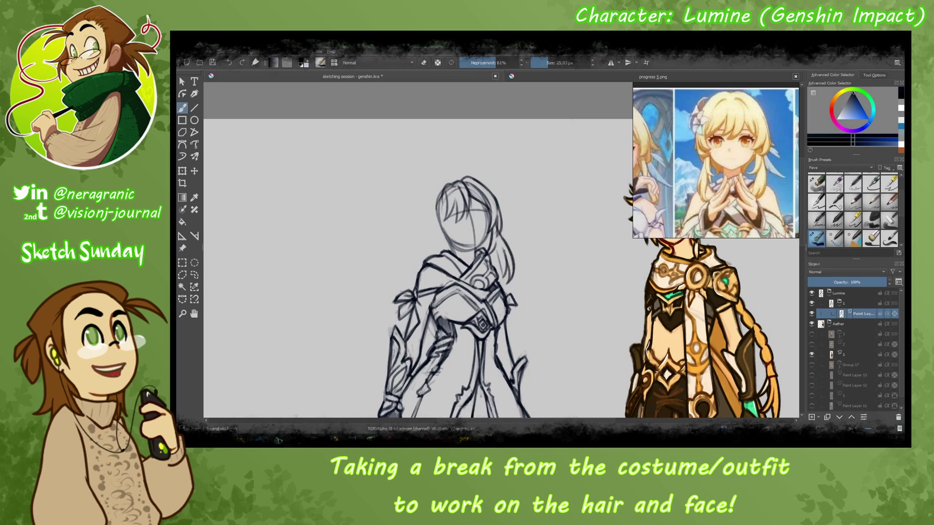
{"action": "left_click_drag", "start_coordinate": [497, 211], "coordinate": [509, 232]}
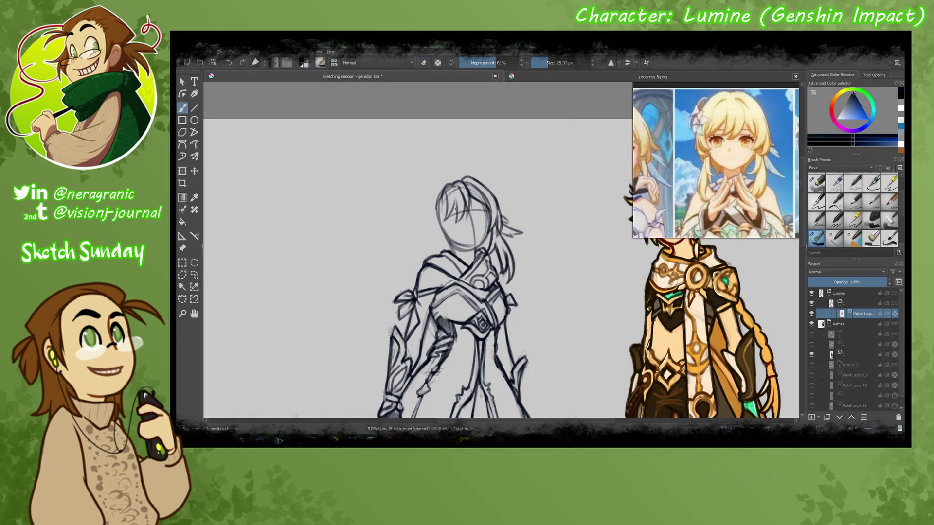
- Sketch the short side hair and the flower ornament on the side of the head opposite the feather
{"action": "left_click_drag", "start_coordinate": [461, 192], "coordinate": [447, 235]}
{"action": "left_click_drag", "start_coordinate": [433, 211], "coordinate": [470, 296]}
{"action": "key", "text": "ctrl+z"}
{"action": "key", "text": "ctrl+z"}
{"action": "key", "text": "ctrl+z"}
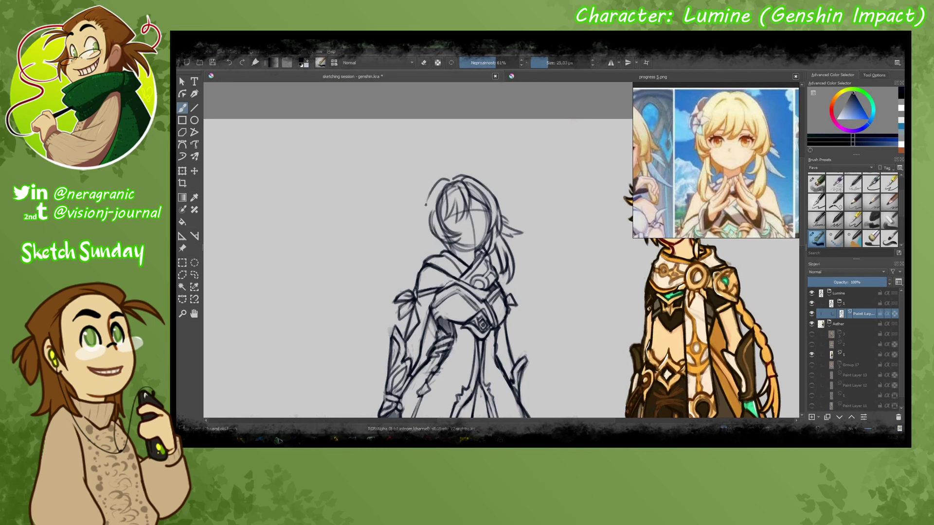
{"action": "left_click_drag", "start_coordinate": [436, 217], "coordinate": [431, 203]}
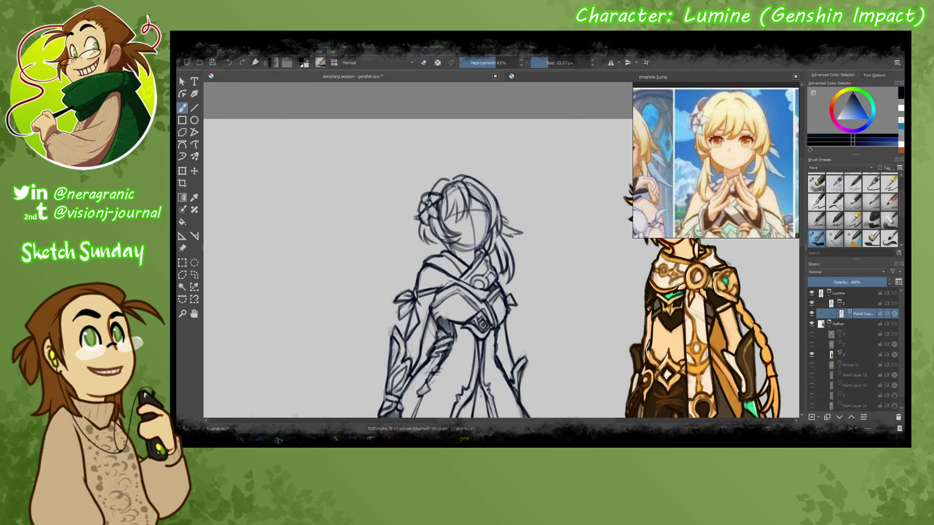
- Erase the overlapping lines at the crown and redraw the top hair contour and bangs beside the flower
{"action": "key", "text": "e"}
{"action": "mouse_move", "coordinate": [457, 185]}
{"action": "left_mouse_down"}
{"action": "mouse_move", "coordinate": [440, 211]}
{"action": "mouse_move", "coordinate": [460, 176]}
{"action": "left_mouse_up"}
{"action": "key", "text": "e"}
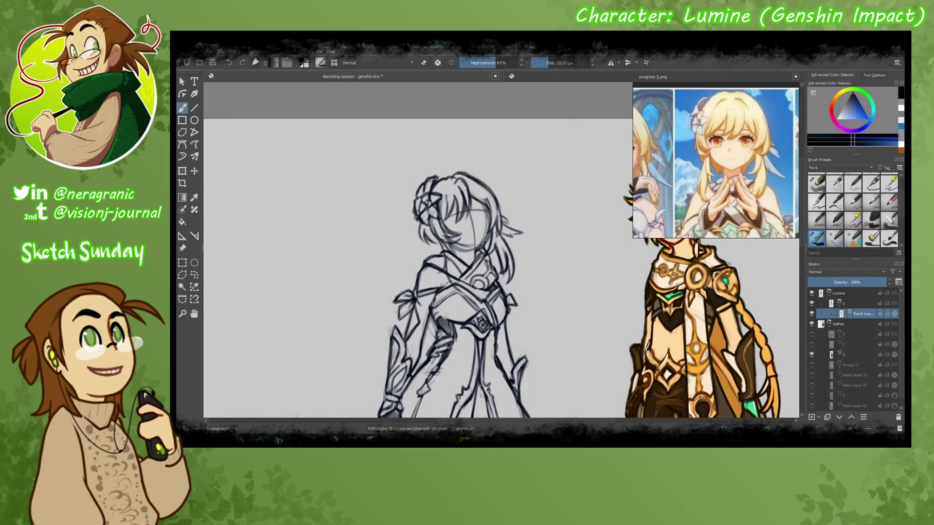
- Sketch the front hair lock below the flower, falling past the cheek onto the chest, replacing the first attempt
{"action": "key", "text": "e"}
{"action": "key", "text": "e"}
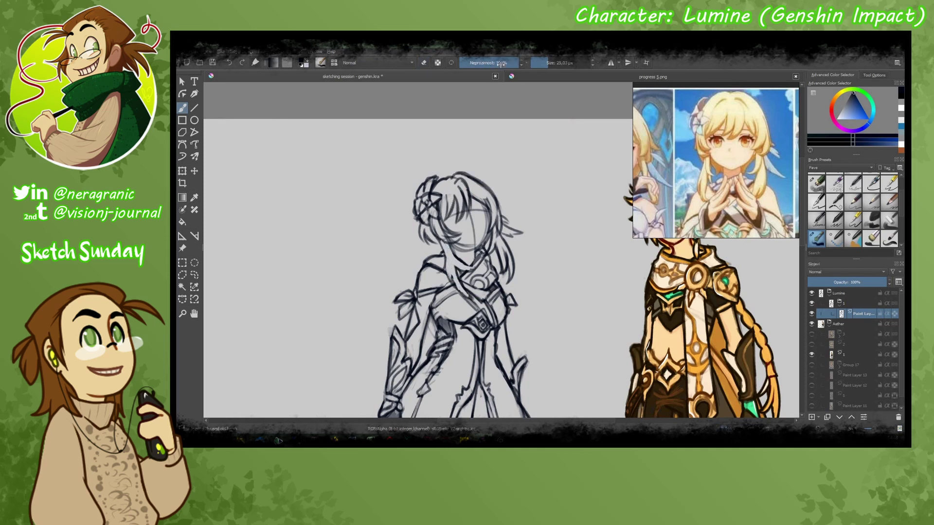
{"action": "key", "text": "ctrl+z"}
{"action": "left_click_drag", "start_coordinate": [475, 292], "coordinate": [440, 242]}
{"action": "key", "text": "e"}
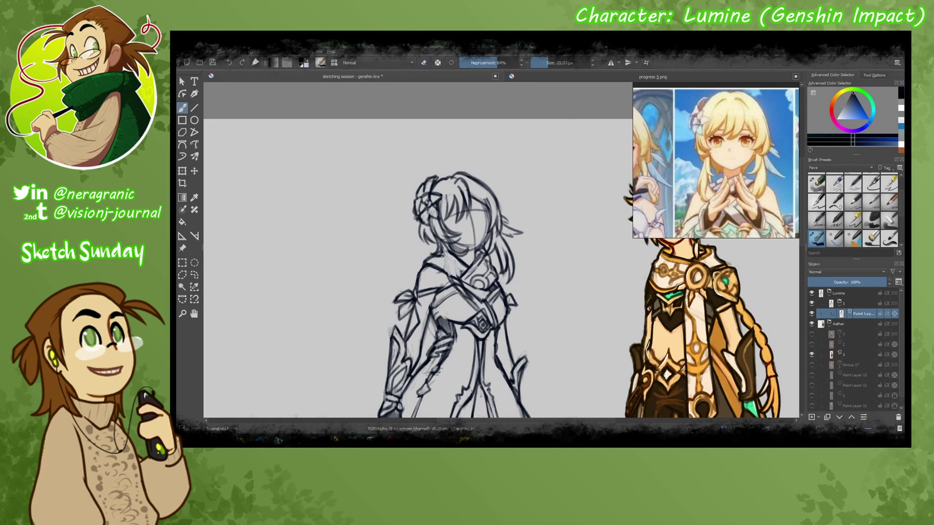
- Redraw the scarf folds around the neck and clean up the overlapping lines on the bodice and face
{"action": "left_click_drag", "start_coordinate": [487, 278], "coordinate": [443, 246]}
{"action": "key", "text": "e"}
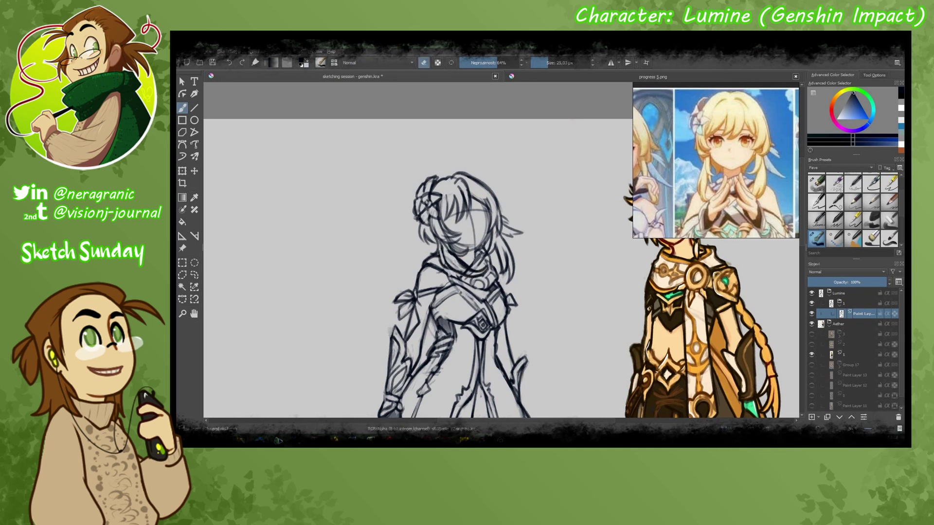
{"action": "key", "text": "e"}
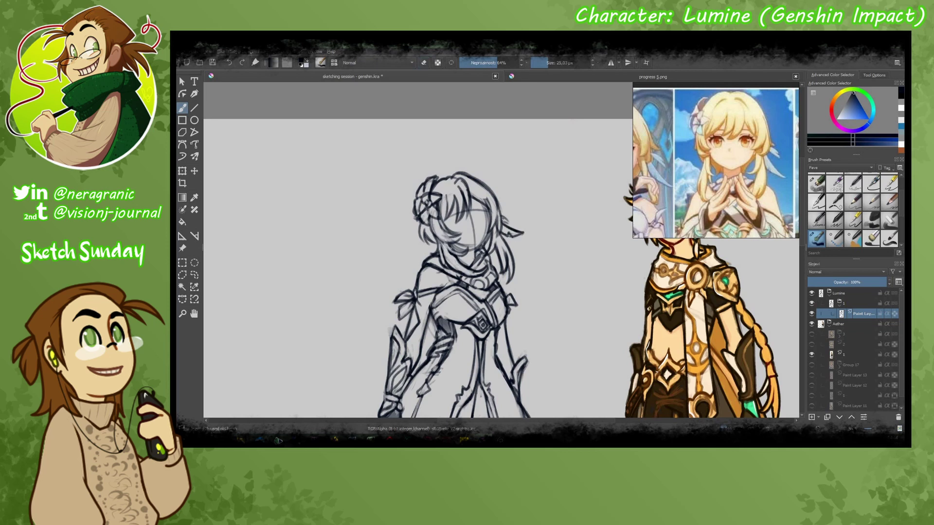
{"action": "key", "text": "e"}
{"action": "mouse_move", "coordinate": [468, 196]}
{"action": "left_mouse_down"}
{"action": "mouse_move", "coordinate": [462, 185]}
{"action": "mouse_move", "coordinate": [486, 201]}
{"action": "left_mouse_up"}
{"action": "key", "text": "e"}
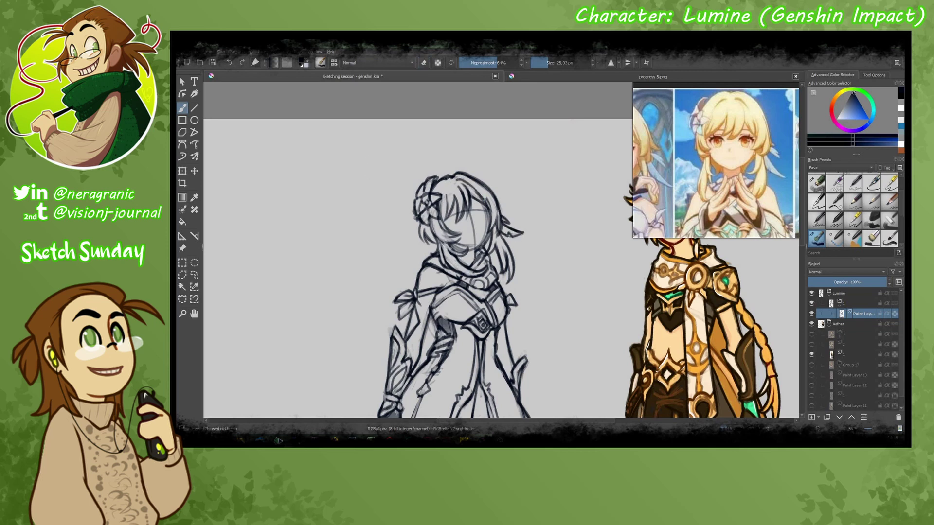
- Compare the whole figure's proportions with the Aether drawing and save the file
{"action": "scroll", "coordinate": [280, 148], "scroll_direction": "down", "scroll_amount": 5}
{"action": "key", "text": "minus"}
{"action": "key", "text": "minus"}
{"action": "key", "text": "minus"}
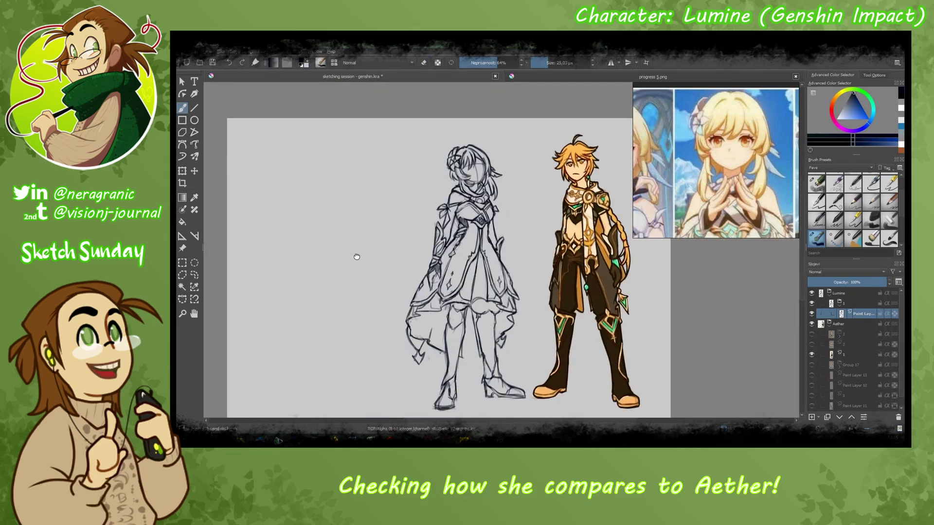
{"action": "key", "text": "ctrl+t"}
{"action": "left_click_drag", "start_coordinate": [345, 261], "coordinate": [326, 237]}
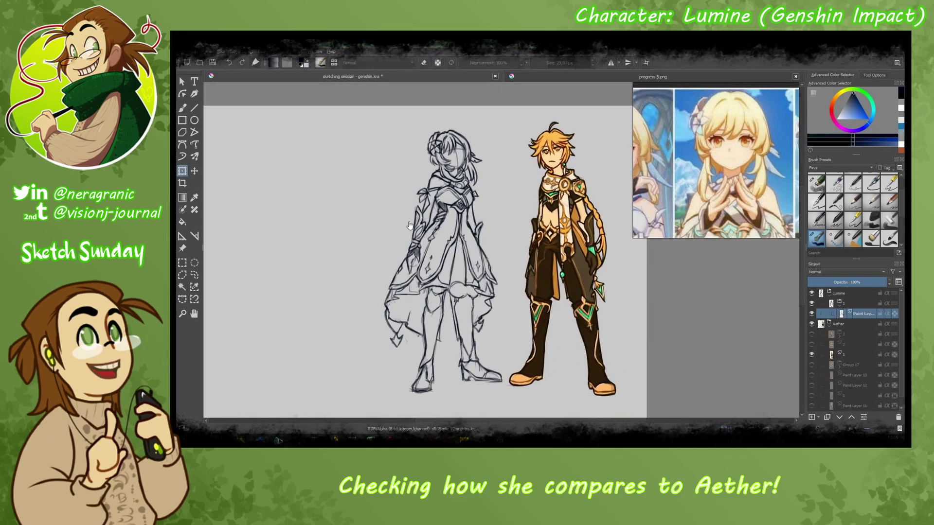
{"action": "key", "text": "ctrl+s"}
- Add a new paint layer above the faded body sketch and draw both eyes on the face guides
{"action": "key", "text": "b"}
{"action": "key", "text": "plus"}
{"action": "key", "text": "plus"}
{"action": "key", "text": "plus"}
{"action": "key", "text": "Insert"}
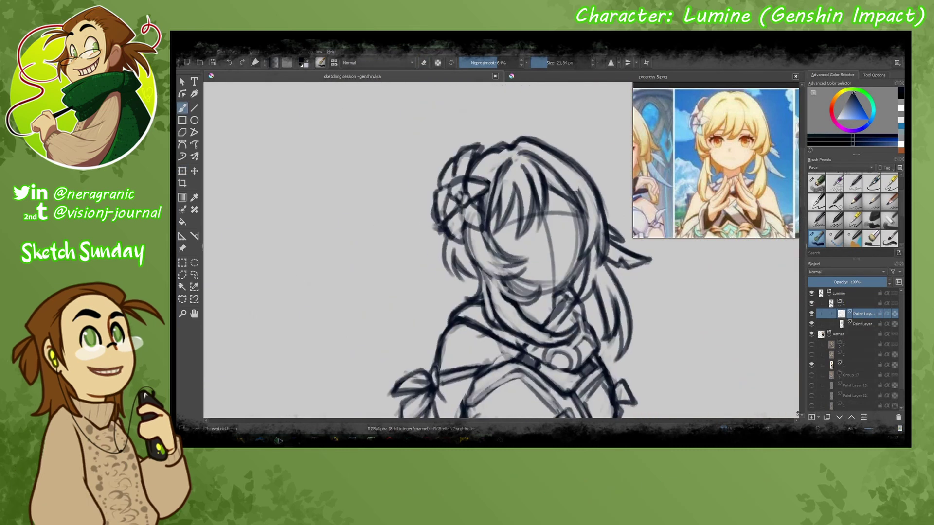
{"action": "mouse_move", "coordinate": [497, 223]}
{"action": "left_mouse_down"}
{"action": "mouse_move", "coordinate": [404, 252]}
{"action": "mouse_move", "coordinate": [421, 239]}
{"action": "mouse_move", "coordinate": [417, 211]}
{"action": "left_mouse_up"}
{"action": "scroll", "coordinate": [695, 174], "scroll_direction": "down", "scroll_amount": 6}
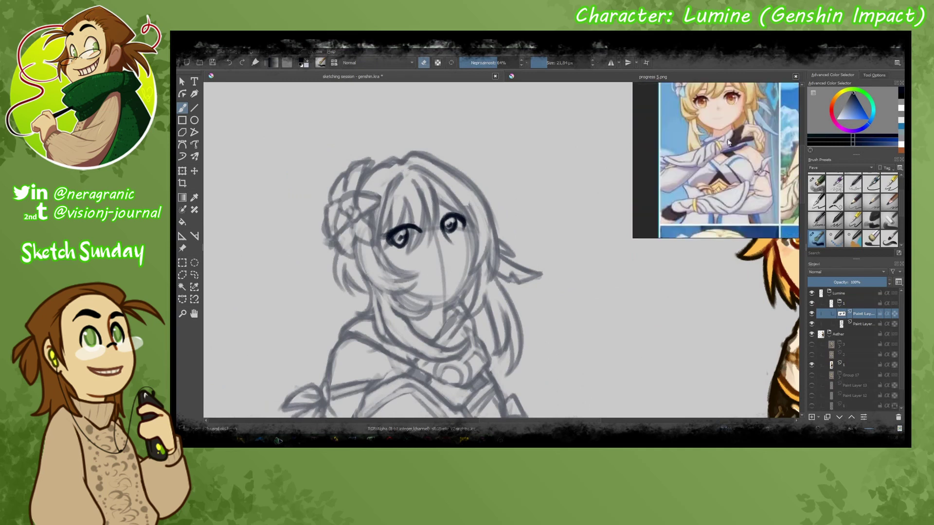
- Using the portrait reference, draw the mouth, eyebrows and the jaw and cheek contour on the face layer
{"action": "scroll", "coordinate": [694, 173], "scroll_direction": "up", "scroll_amount": 6}
{"action": "left_click_drag", "start_coordinate": [428, 277], "coordinate": [455, 271]}
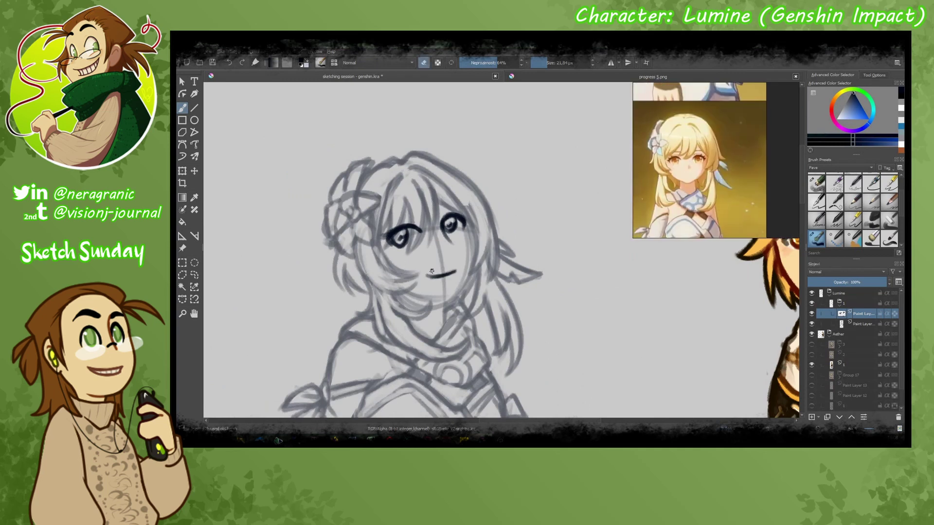
{"action": "key", "text": "ctrl+z"}
{"action": "key", "text": "e"}
{"action": "left_click_drag", "start_coordinate": [468, 208], "coordinate": [466, 292]}
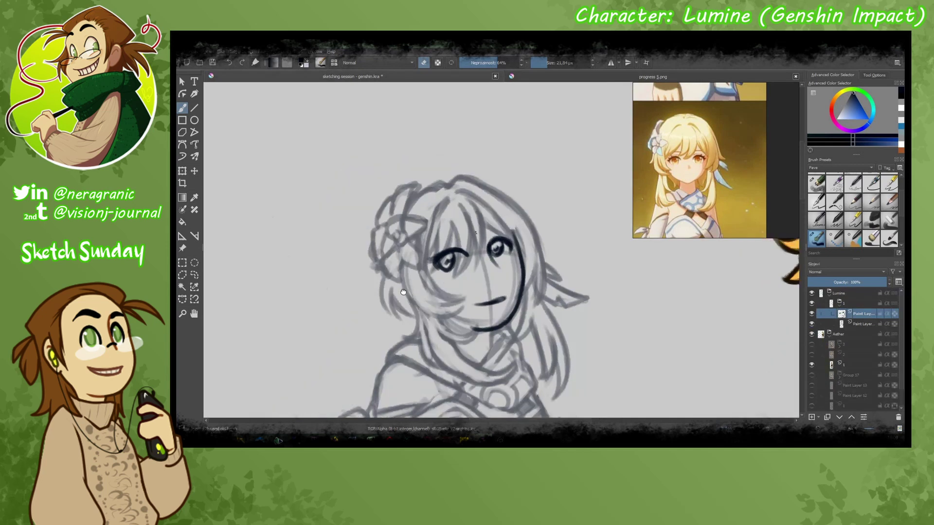
{"action": "key", "text": "e"}
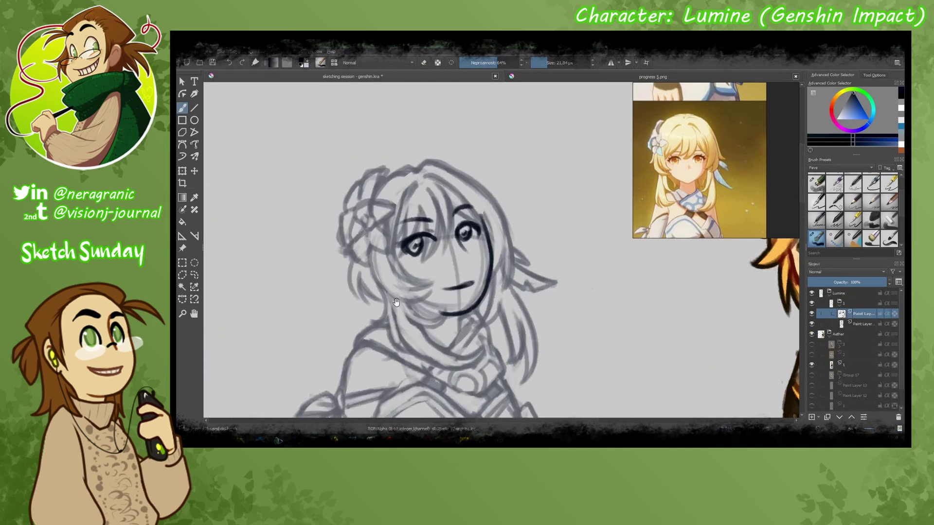
- Erase the face construction lines and refine the bangs on the lower layer, merging the face layer into it
{"action": "key", "text": "Page_Down"}
{"action": "key", "text": "/"}
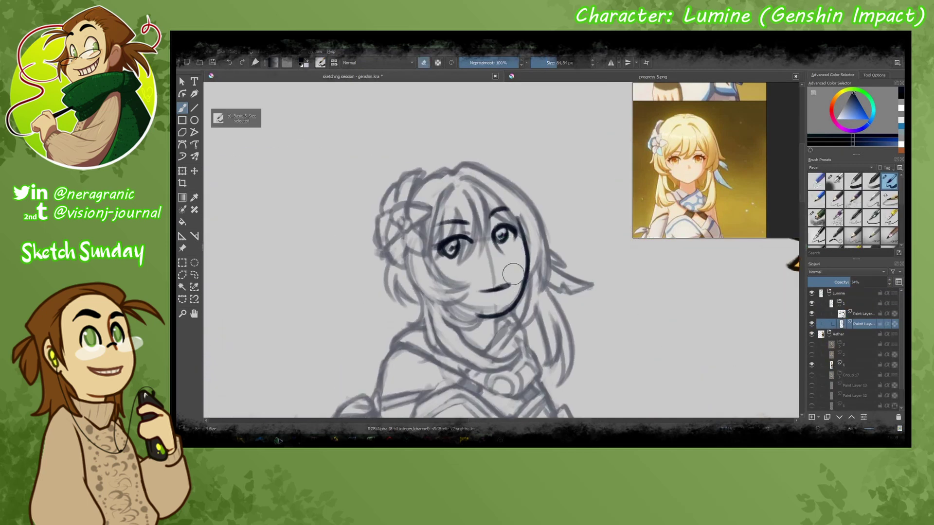
{"action": "key", "text": "/"}
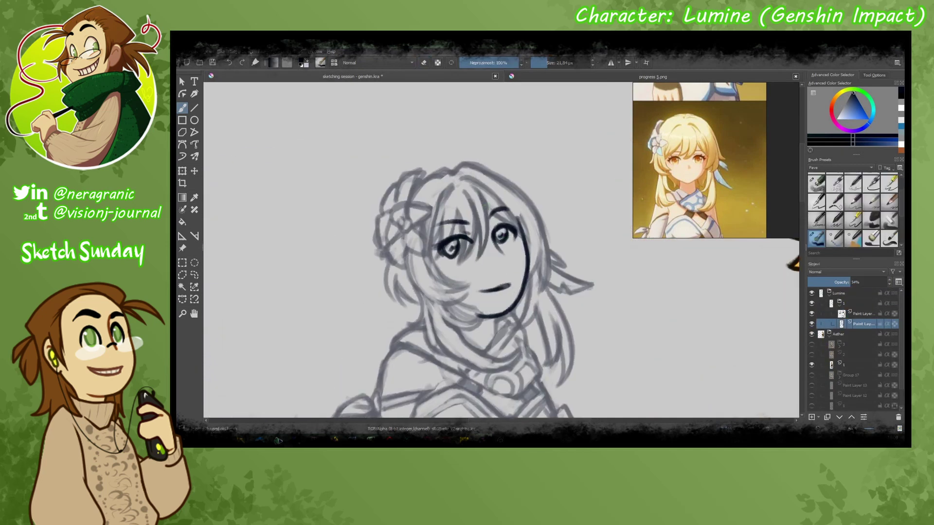
{"action": "key", "text": "Page_Up"}
{"action": "key", "text": "Page_Down"}
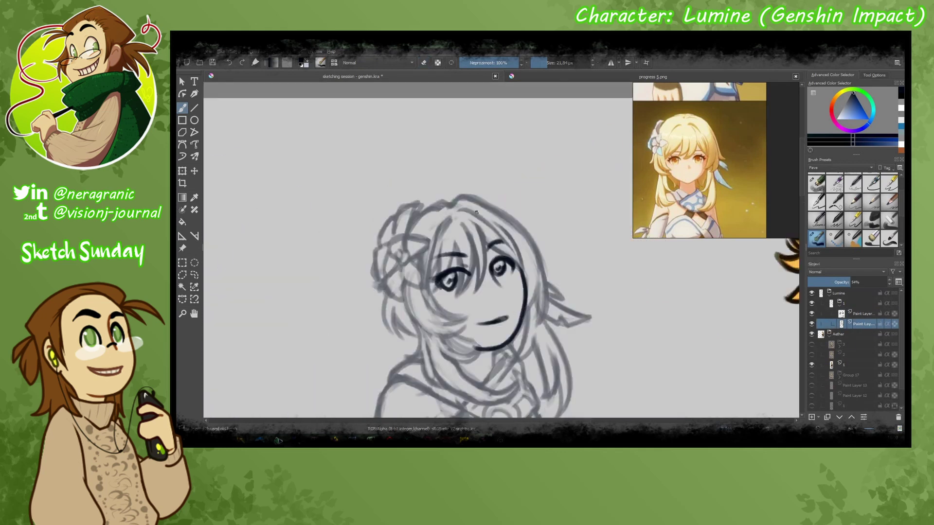
{"action": "key", "text": "Page_Up"}
{"action": "key", "text": "Page_Down"}
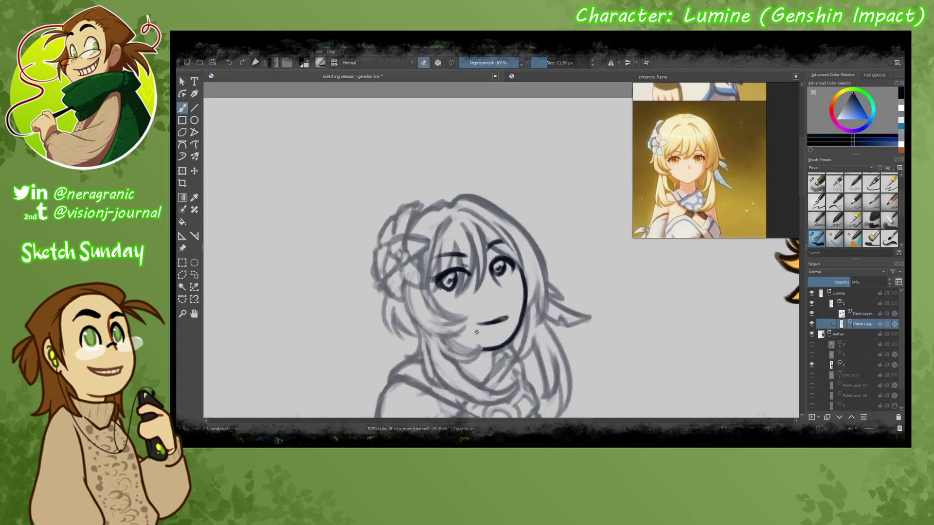
{"action": "key", "text": "Page_Up"}
{"action": "key", "text": "ctrl+e"}
- Redraw the hair flower with a round centre and pointed petals, cleaning up its outer edge
{"action": "key", "text": "i"}
{"action": "key", "text": "i"}
{"action": "key", "text": "i"}
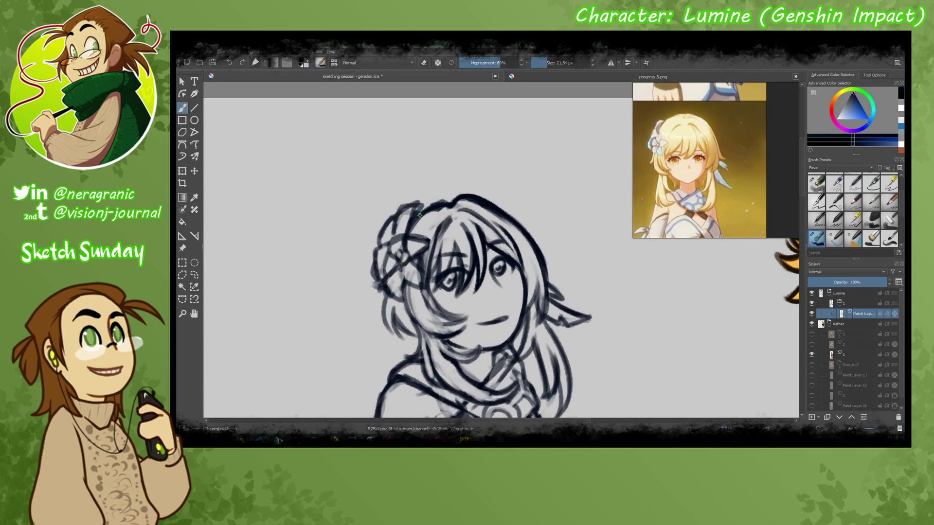
{"action": "mouse_move", "coordinate": [404, 237]}
{"action": "left_mouse_down"}
{"action": "mouse_move", "coordinate": [396, 254]}
{"action": "mouse_move", "coordinate": [431, 241]}
{"action": "left_mouse_up"}
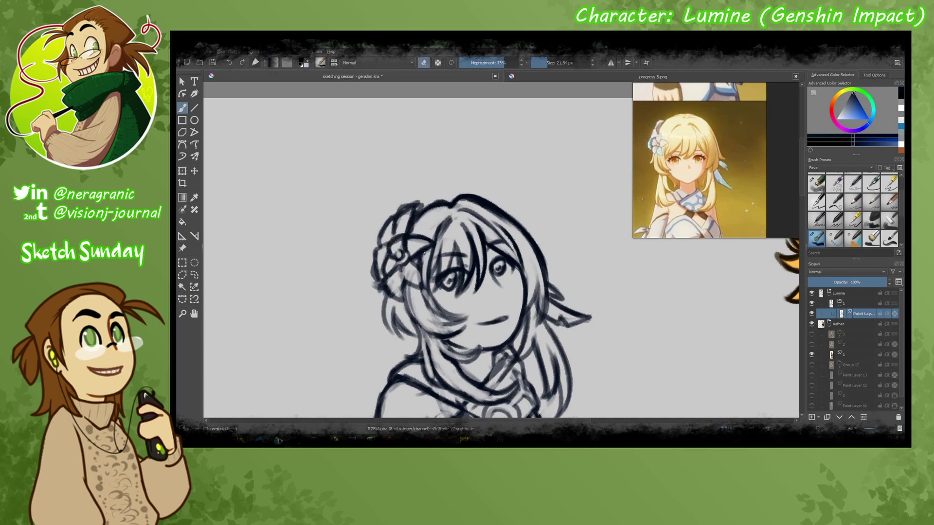
{"action": "key", "text": "e"}
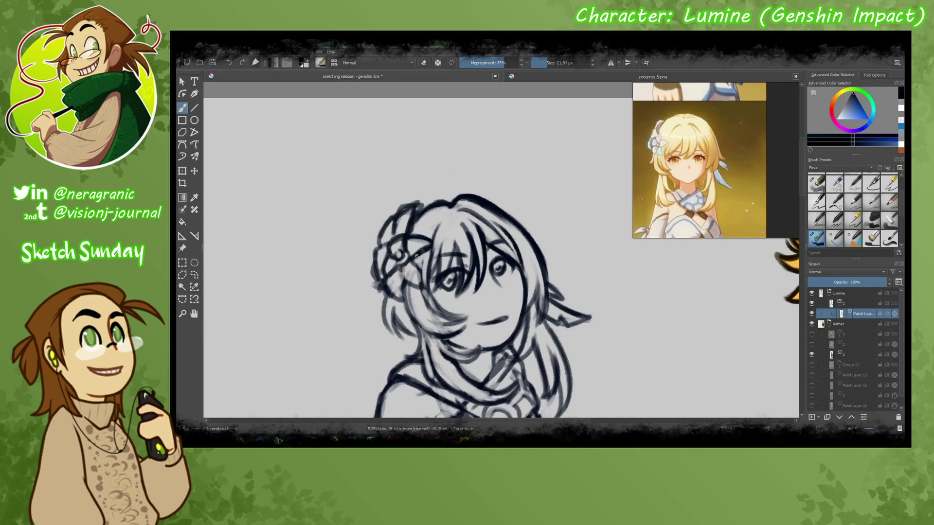
{"action": "left_click_drag", "start_coordinate": [438, 238], "coordinate": [396, 223]}
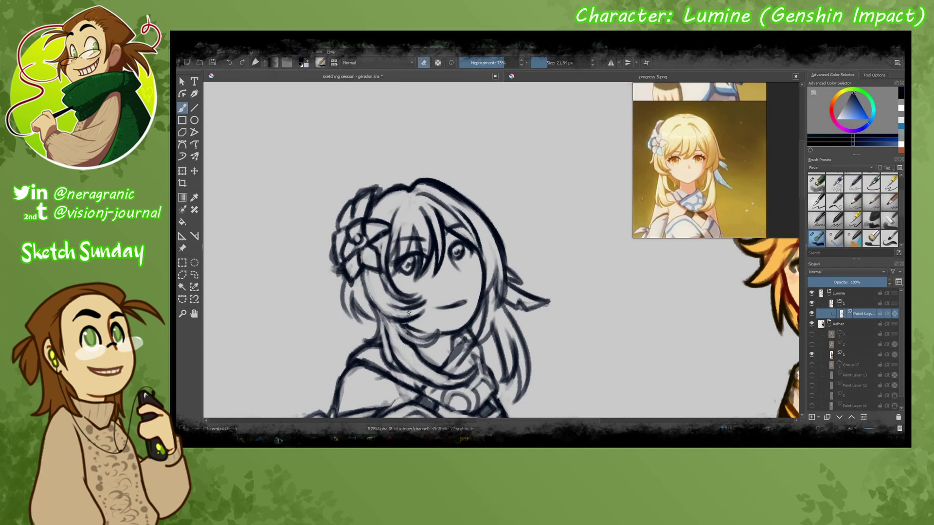
{"action": "mouse_move", "coordinate": [338, 275]}
{"action": "left_mouse_down"}
{"action": "mouse_move", "coordinate": [331, 233]}
{"action": "mouse_move", "coordinate": [352, 201]}
{"action": "left_mouse_up"}
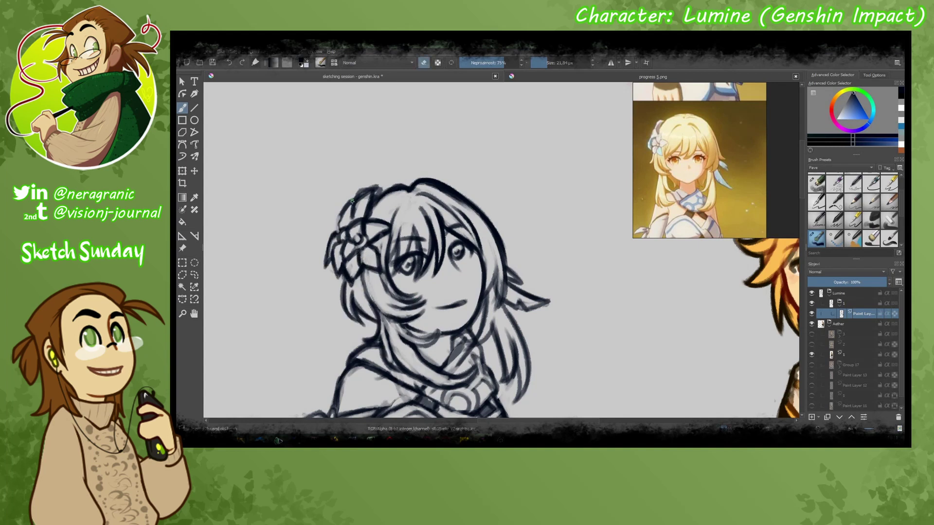
- Sharpen the feather ornament's shape and clean up the long side lock and the collar lines beneath the hair
{"action": "left_click_drag", "start_coordinate": [525, 310], "coordinate": [492, 259]}
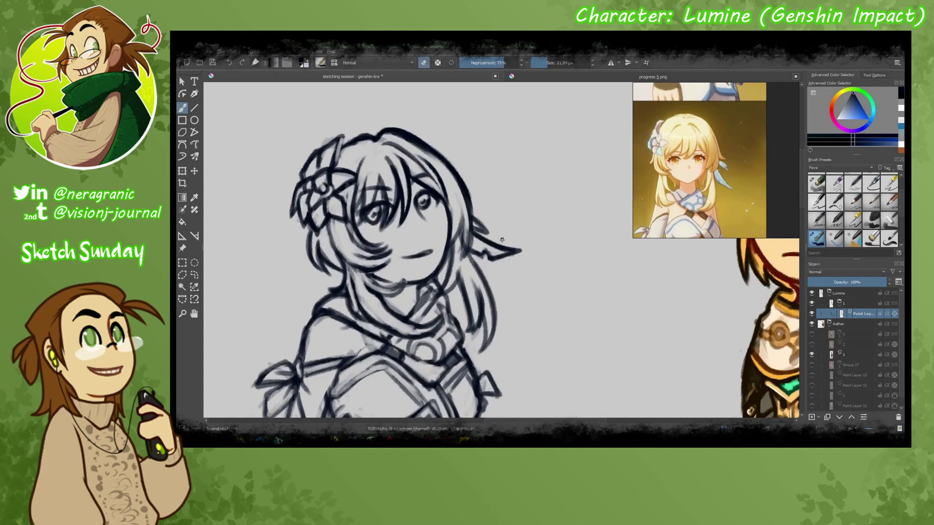
{"action": "left_click_drag", "start_coordinate": [470, 219], "coordinate": [444, 181]}
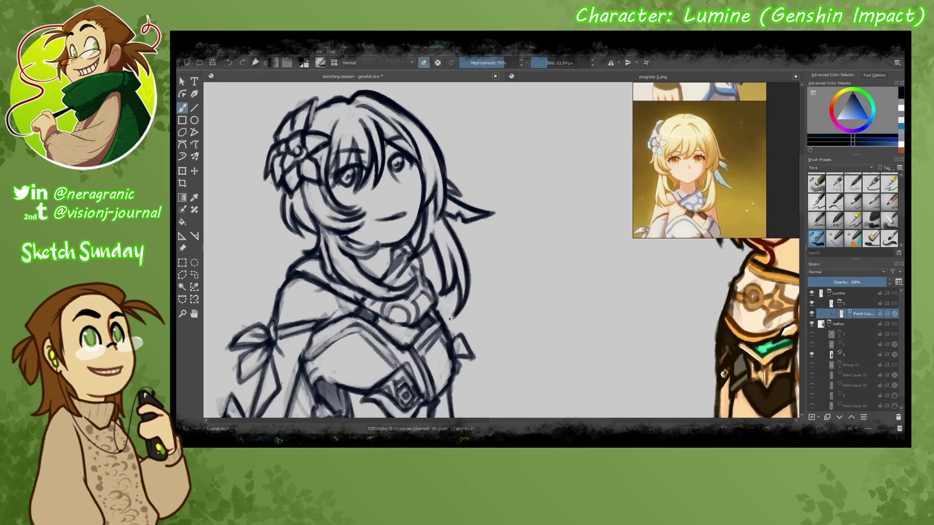
{"action": "mouse_move", "coordinate": [269, 192]}
{"action": "left_mouse_down"}
{"action": "mouse_move", "coordinate": [410, 223]}
{"action": "mouse_move", "coordinate": [422, 259]}
{"action": "mouse_move", "coordinate": [493, 258]}
{"action": "mouse_move", "coordinate": [473, 272]}
{"action": "mouse_move", "coordinate": [530, 340]}
{"action": "mouse_move", "coordinate": [438, 316]}
{"action": "mouse_move", "coordinate": [491, 330]}
{"action": "mouse_move", "coordinate": [548, 289]}
{"action": "left_mouse_up"}
{"action": "key", "text": "e"}
{"action": "key", "text": "e"}
{"action": "key", "text": "e"}
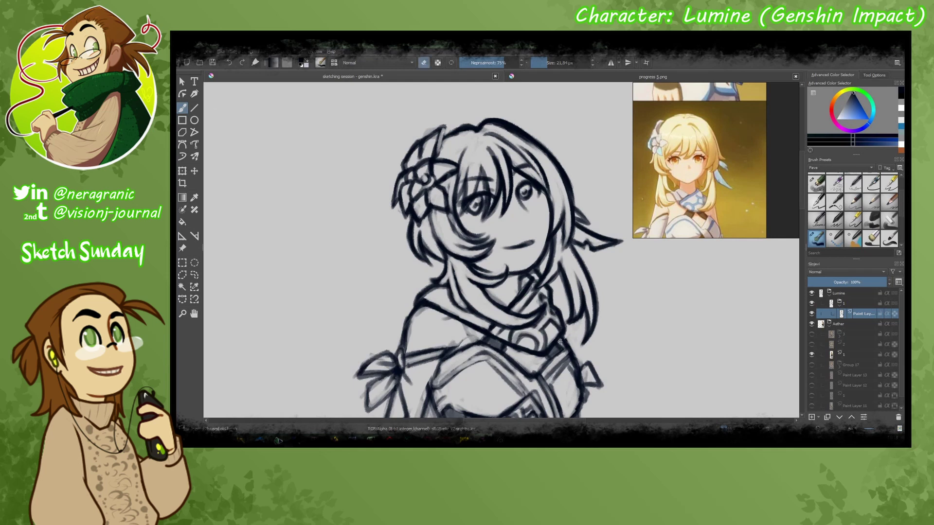
- Clean up the shoulder outline and redraw the loops and hanging tails of the upper-arm bow
{"action": "left_click_drag", "start_coordinate": [423, 306], "coordinate": [402, 347]}
{"action": "key", "text": "e"}
{"action": "left_click_drag", "start_coordinate": [460, 344], "coordinate": [491, 282]}
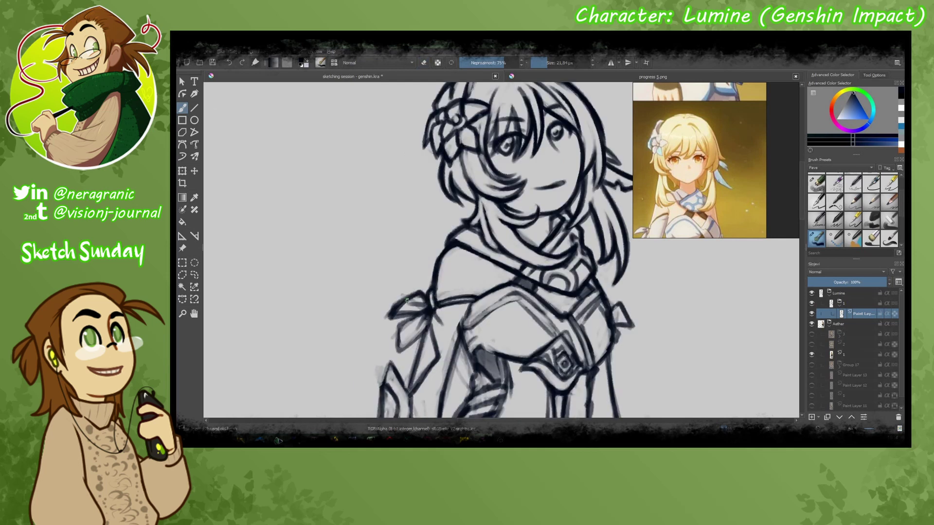
{"action": "mouse_move", "coordinate": [407, 300]}
{"action": "left_mouse_down"}
{"action": "mouse_move", "coordinate": [404, 325]}
{"action": "mouse_move", "coordinate": [424, 354]}
{"action": "left_mouse_up"}
{"action": "left_click_drag", "start_coordinate": [423, 323], "coordinate": [411, 340]}
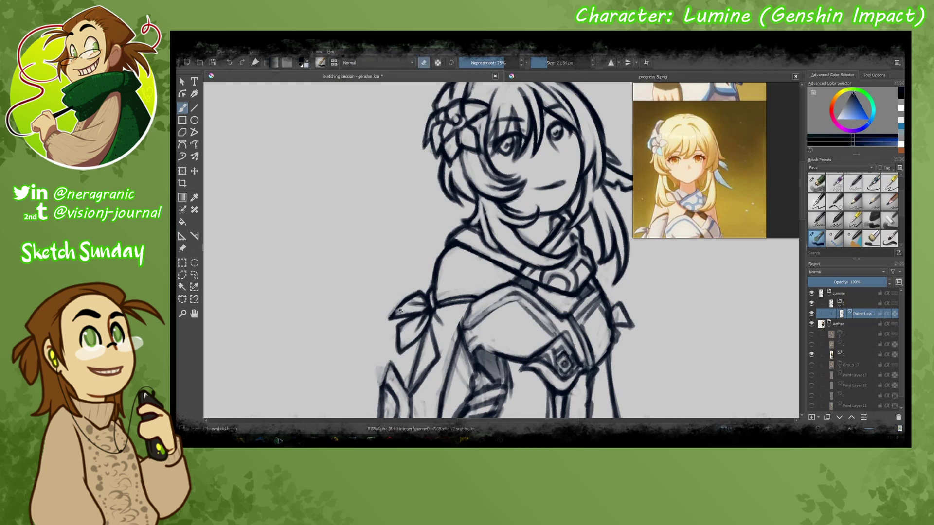
{"action": "left_click_drag", "start_coordinate": [406, 304], "coordinate": [389, 318]}
{"action": "mouse_move", "coordinate": [437, 341]}
{"action": "left_mouse_down"}
{"action": "mouse_move", "coordinate": [433, 262]}
{"action": "mouse_move", "coordinate": [418, 316]}
{"action": "left_mouse_up"}
- Using the sleeve reference, redraw the pointed top and notched inner edge of the forearm sleeve below the bow
{"action": "scroll", "coordinate": [678, 148], "scroll_direction": "down", "scroll_amount": 2}
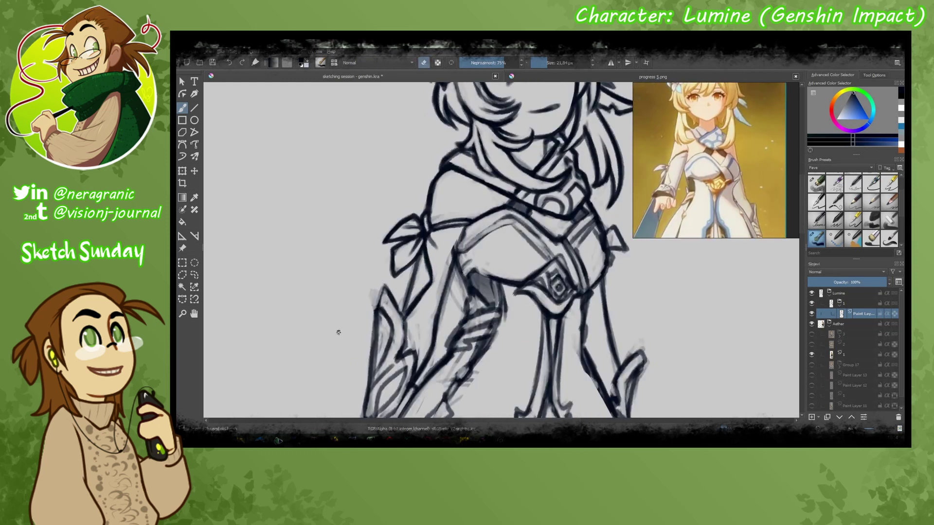
{"action": "scroll", "coordinate": [677, 148], "scroll_direction": "up", "scroll_amount": 4}
{"action": "key", "text": "e"}
{"action": "left_click_drag", "start_coordinate": [411, 321], "coordinate": [398, 356]}
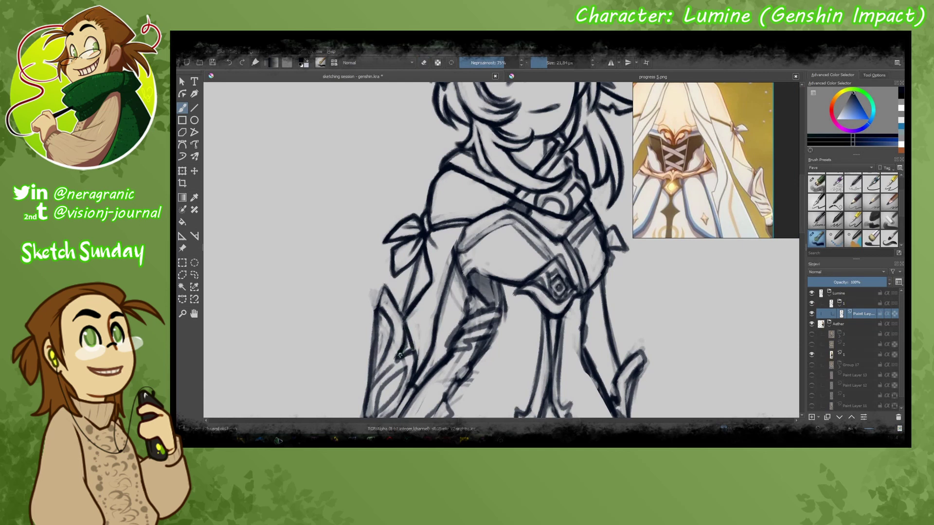
{"action": "mouse_move", "coordinate": [406, 292]}
{"action": "left_mouse_down"}
{"action": "mouse_move", "coordinate": [384, 351]}
{"action": "mouse_move", "coordinate": [379, 321]}
{"action": "left_mouse_up"}
{"action": "key", "text": "e"}
{"action": "left_click_drag", "start_coordinate": [372, 375], "coordinate": [369, 311]}
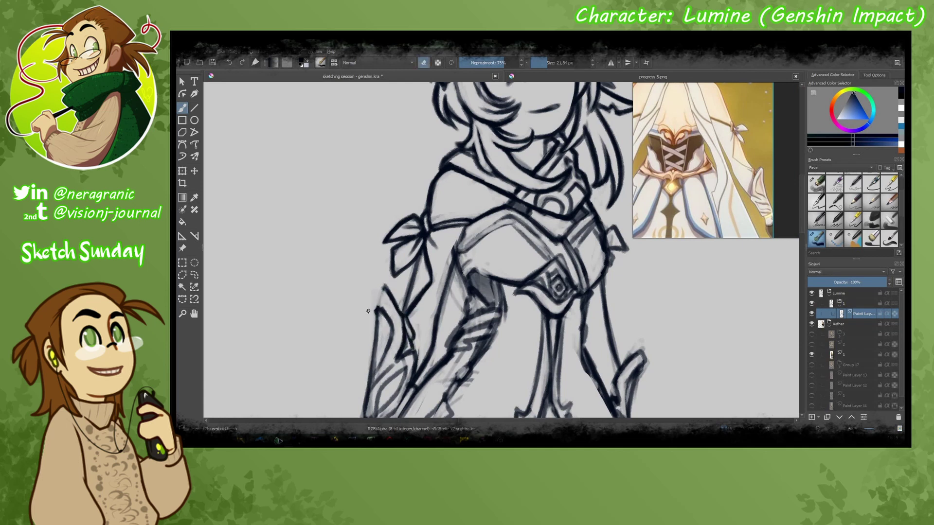
{"action": "left_click_drag", "start_coordinate": [370, 388], "coordinate": [375, 366]}
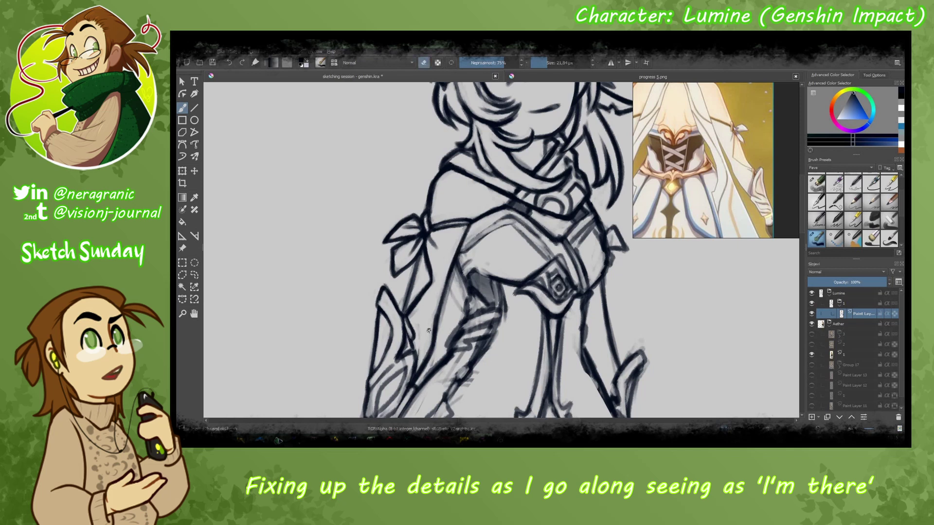
- Clean up the upper-arm and bodice edges and redraw the winged trim beside the chest gem
{"action": "left_click_drag", "start_coordinate": [466, 228], "coordinate": [426, 271]}
{"action": "key", "text": "e"}
{"action": "mouse_move", "coordinate": [516, 287]}
{"action": "left_mouse_down"}
{"action": "mouse_move", "coordinate": [540, 311]}
{"action": "mouse_move", "coordinate": [530, 319]}
{"action": "left_mouse_up"}
{"action": "key", "text": "e"}
{"action": "key", "text": "e"}
{"action": "left_click_drag", "start_coordinate": [488, 294], "coordinate": [530, 318]}
{"action": "key", "text": "e"}
{"action": "scroll", "coordinate": [681, 157], "scroll_direction": "down", "scroll_amount": 3}
{"action": "scroll", "coordinate": [680, 156], "scroll_direction": "down", "scroll_amount": 3}
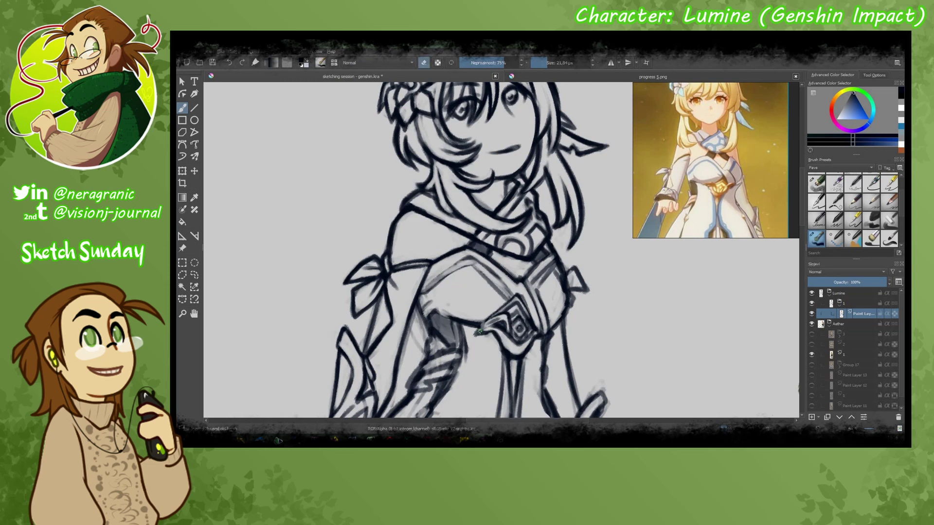
{"action": "mouse_move", "coordinate": [479, 331]}
{"action": "left_mouse_down"}
{"action": "mouse_move", "coordinate": [448, 325]}
{"action": "mouse_move", "coordinate": [478, 322]}
{"action": "mouse_move", "coordinate": [445, 314]}
{"action": "mouse_move", "coordinate": [473, 327]}
{"action": "mouse_move", "coordinate": [491, 320]}
{"action": "left_mouse_up"}
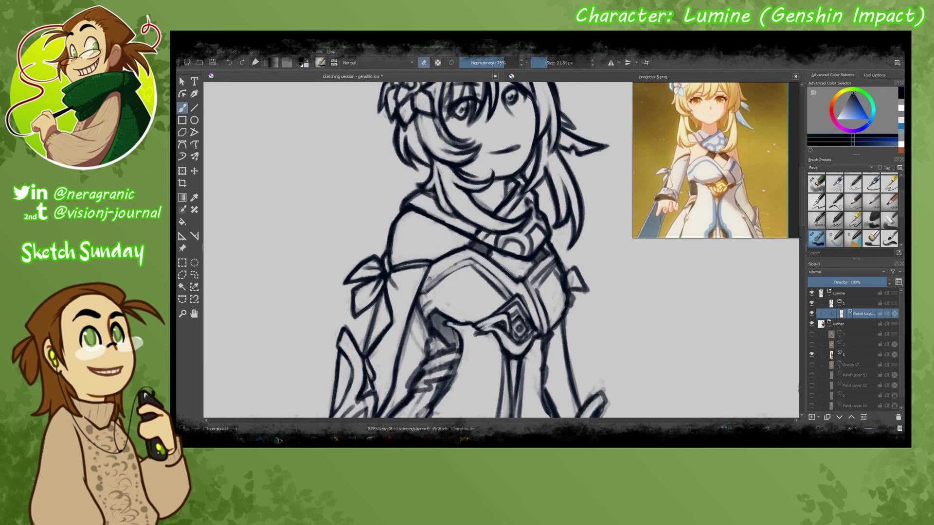
- Clean up the bodice outline along the bust and darken the ribbon on the far upper arm
{"action": "mouse_move", "coordinate": [523, 381]}
{"action": "left_mouse_down"}
{"action": "mouse_move", "coordinate": [331, 340]}
{"action": "mouse_move", "coordinate": [454, 333]}
{"action": "left_mouse_up"}
{"action": "key", "text": "e"}
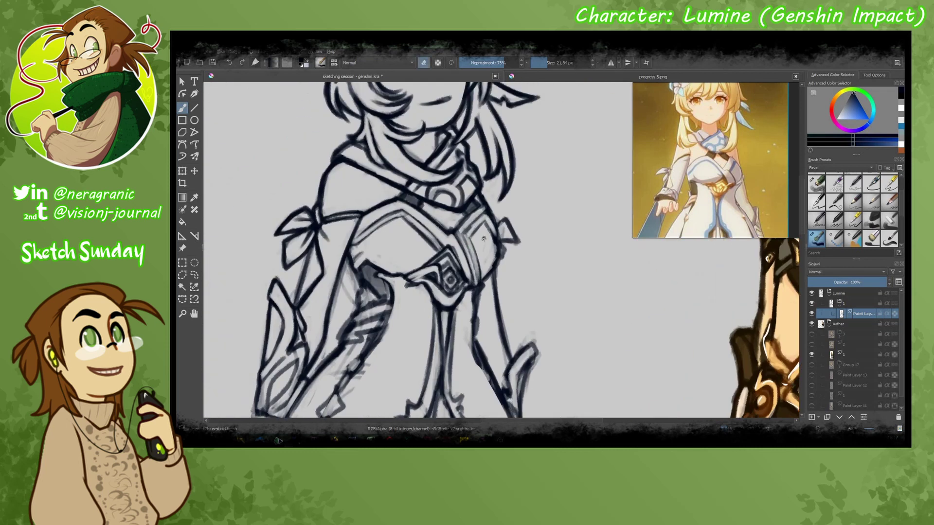
{"action": "mouse_move", "coordinate": [493, 235]}
{"action": "left_mouse_down"}
{"action": "mouse_move", "coordinate": [471, 230]}
{"action": "mouse_move", "coordinate": [486, 229]}
{"action": "mouse_move", "coordinate": [495, 286]}
{"action": "left_mouse_up"}
{"action": "key", "text": "e"}
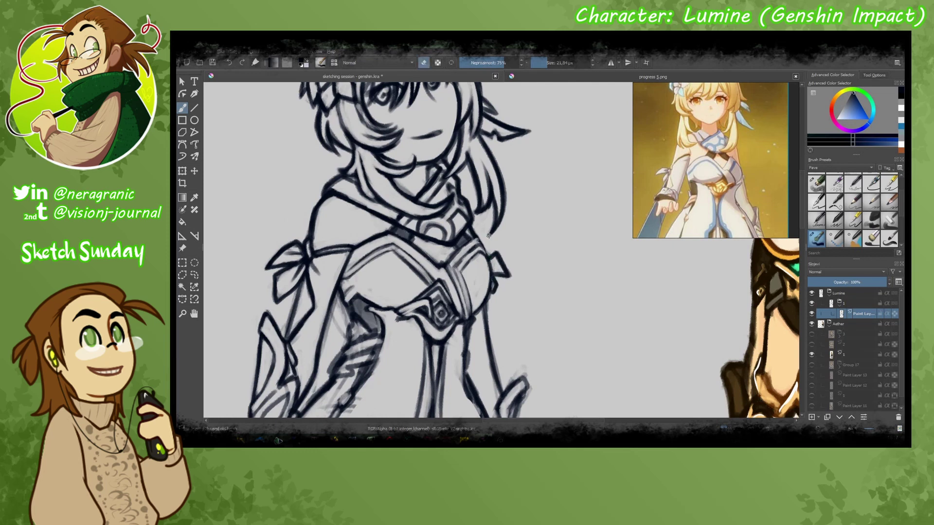
{"action": "left_click_drag", "start_coordinate": [489, 236], "coordinate": [419, 201]}
{"action": "mouse_move", "coordinate": [408, 236]}
{"action": "left_mouse_down"}
{"action": "mouse_move", "coordinate": [445, 287]}
{"action": "mouse_move", "coordinate": [501, 207]}
{"action": "mouse_move", "coordinate": [525, 199]}
{"action": "mouse_move", "coordinate": [508, 211]}
{"action": "mouse_move", "coordinate": [518, 153]}
{"action": "mouse_move", "coordinate": [508, 139]}
{"action": "mouse_move", "coordinate": [511, 151]}
{"action": "left_mouse_up"}
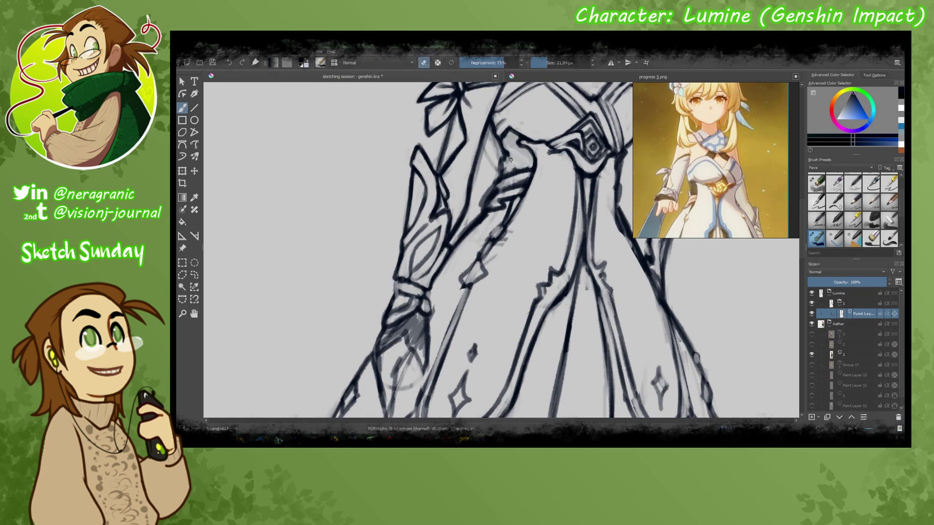
- Erase the rough shading beneath the near arm and redraw the waist ornament and diamond side trim with crisp lines
{"action": "key", "text": "/"}
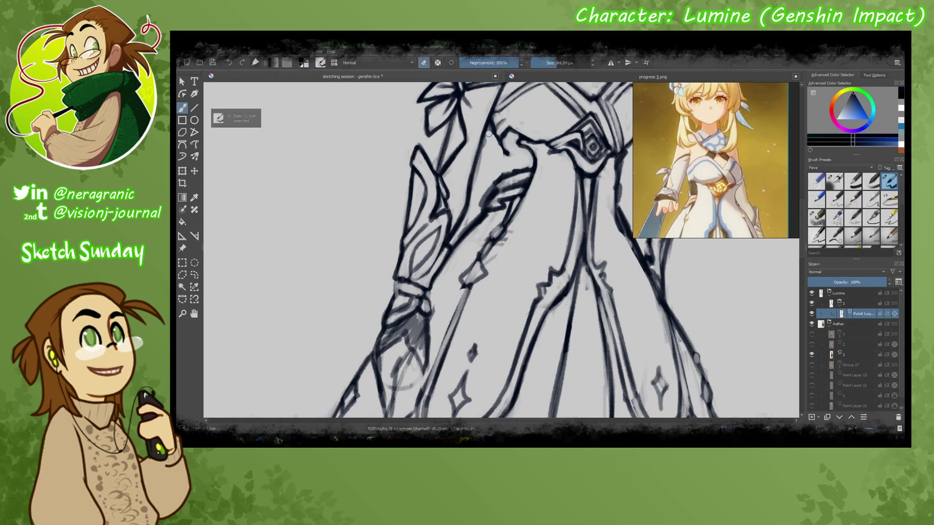
{"action": "key", "text": "/"}
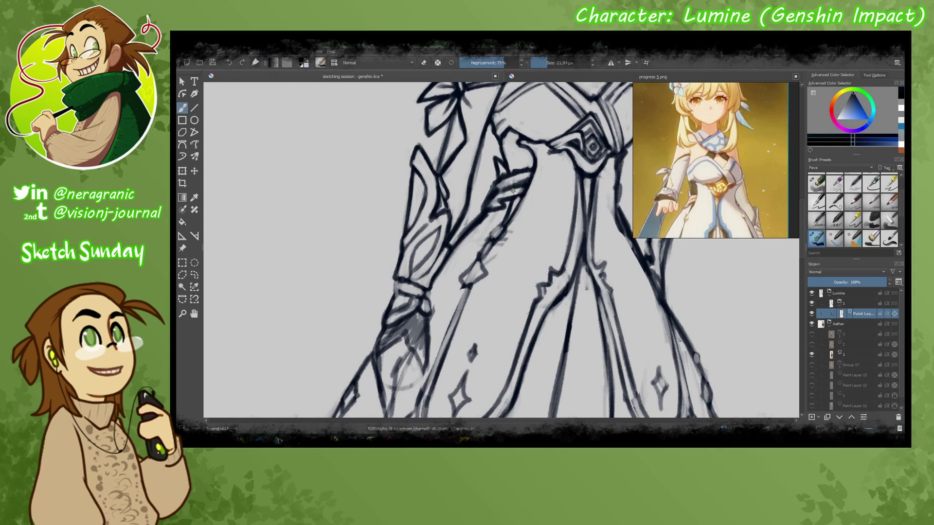
{"action": "key", "text": "e"}
{"action": "key", "text": "/"}
{"action": "key", "text": "/"}
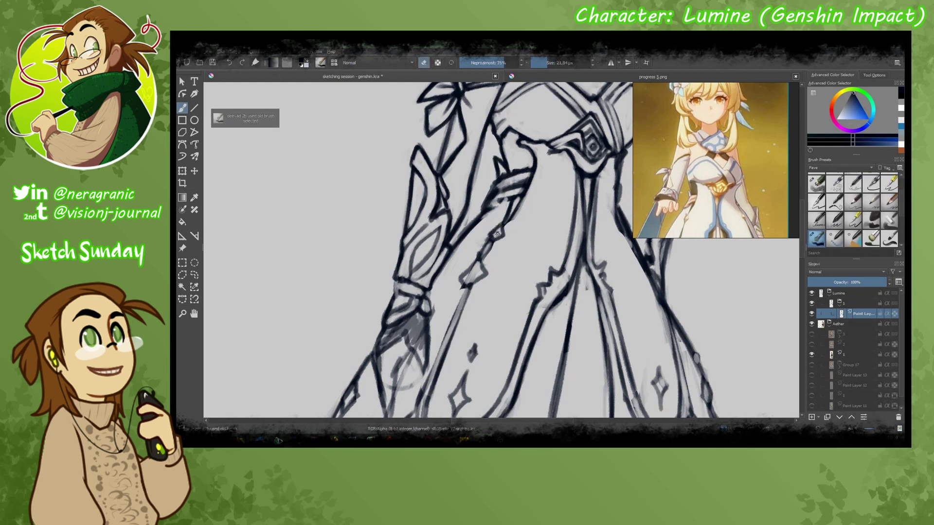
{"action": "scroll", "coordinate": [463, 223], "scroll_direction": "up", "scroll_amount": 3}
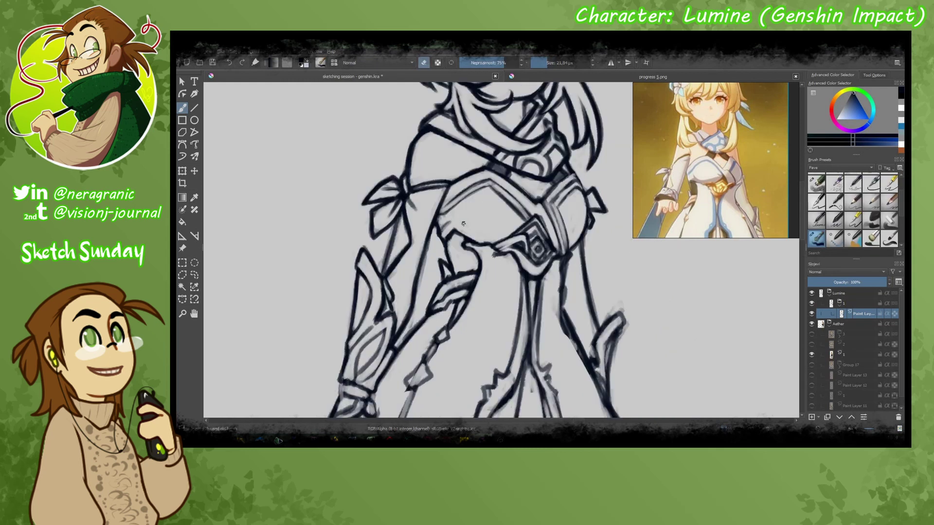
- Clean up the far forearm line and redraw the pointed sleeve guard beside the hip
{"action": "key", "text": "e"}
{"action": "scroll", "coordinate": [463, 224], "scroll_direction": "up", "scroll_amount": 3}
{"action": "scroll", "coordinate": [553, 212], "scroll_direction": "down", "scroll_amount": 6}
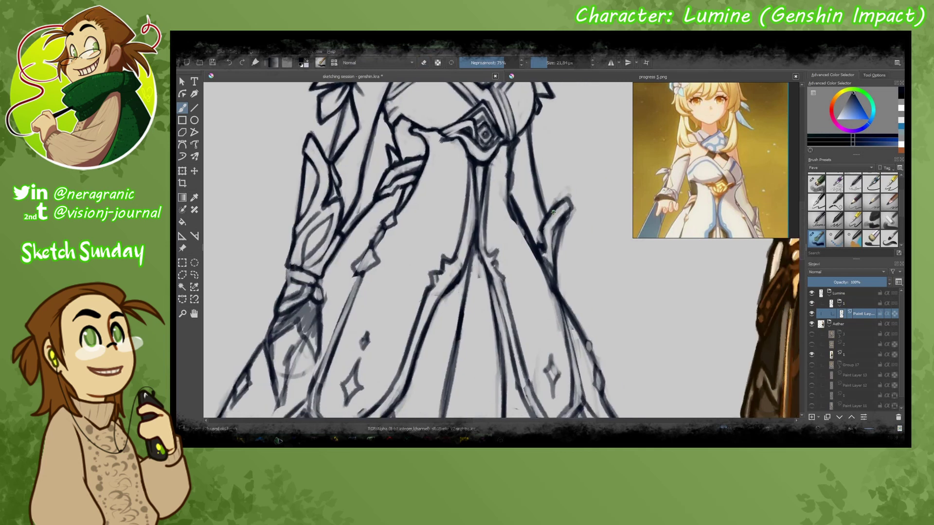
{"action": "key", "text": "e"}
{"action": "left_click_drag", "start_coordinate": [554, 229], "coordinate": [559, 195]}
{"action": "mouse_move", "coordinate": [560, 251]}
{"action": "left_mouse_down"}
{"action": "mouse_move", "coordinate": [507, 168]}
{"action": "mouse_move", "coordinate": [526, 169]}
{"action": "left_mouse_up"}
- Darken the far waist contour and the upper part of the dress's central trim below the chest gem
{"action": "key", "text": "e"}
{"action": "mouse_move", "coordinate": [513, 165]}
{"action": "left_mouse_down"}
{"action": "mouse_move", "coordinate": [508, 243]}
{"action": "mouse_move", "coordinate": [508, 223]}
{"action": "mouse_move", "coordinate": [481, 253]}
{"action": "left_mouse_up"}
{"action": "left_click_drag", "start_coordinate": [495, 184], "coordinate": [467, 304]}
{"action": "key", "text": "e"}
{"action": "left_click_drag", "start_coordinate": [496, 227], "coordinate": [462, 307]}
{"action": "left_click_drag", "start_coordinate": [516, 214], "coordinate": [498, 285]}
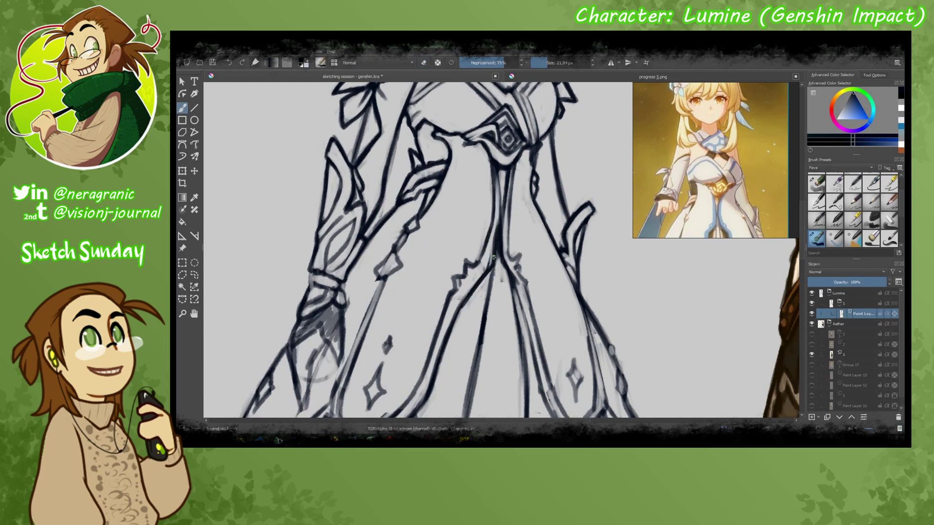
- Redraw the central skirt trim where it splits, replacing the jagged edges with pointed tabs holding small diamonds
{"action": "key", "text": "e"}
{"action": "left_click_drag", "start_coordinate": [501, 195], "coordinate": [486, 287]}
{"action": "key", "text": "e"}
{"action": "left_click_drag", "start_coordinate": [499, 248], "coordinate": [508, 170]}
{"action": "mouse_move", "coordinate": [501, 221]}
{"action": "left_mouse_down"}
{"action": "mouse_move", "coordinate": [515, 285]}
{"action": "mouse_move", "coordinate": [484, 256]}
{"action": "mouse_move", "coordinate": [498, 225]}
{"action": "mouse_move", "coordinate": [444, 304]}
{"action": "left_mouse_up"}
{"action": "key", "text": "e"}
{"action": "key", "text": "e"}
{"action": "mouse_move", "coordinate": [519, 250]}
{"action": "left_mouse_down"}
{"action": "mouse_move", "coordinate": [522, 280]}
{"action": "mouse_move", "coordinate": [505, 259]}
{"action": "mouse_move", "coordinate": [539, 320]}
{"action": "left_mouse_up"}
{"action": "key", "text": "e"}
{"action": "left_click_drag", "start_coordinate": [434, 268], "coordinate": [543, 214]}
{"action": "key", "text": "e"}
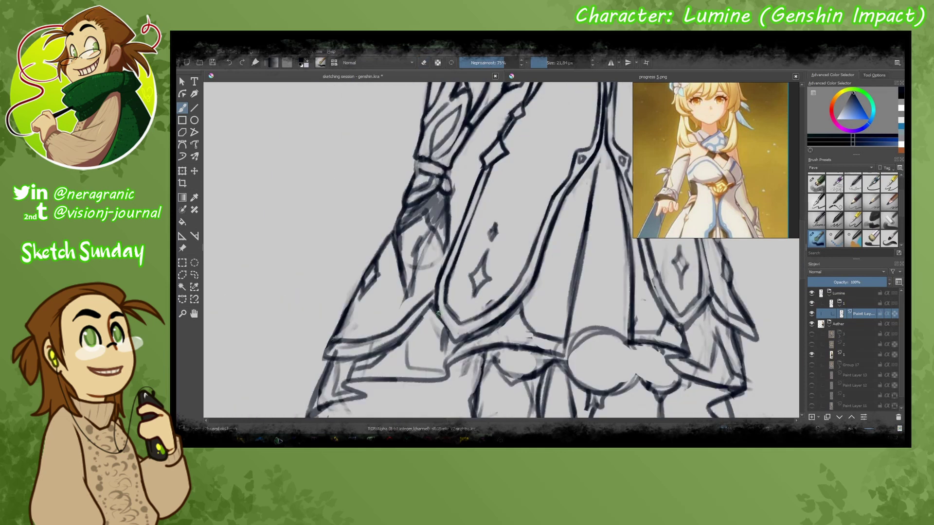
- Bold the double border and diamond trim of the near front skirt panel and erase stray lines around it
{"action": "left_click_drag", "start_coordinate": [438, 317], "coordinate": [491, 341]}
{"action": "key", "text": "e"}
{"action": "left_click_drag", "start_coordinate": [511, 280], "coordinate": [481, 321]}
{"action": "key", "text": "e"}
{"action": "mouse_move", "coordinate": [373, 171]}
{"action": "left_mouse_down"}
{"action": "mouse_move", "coordinate": [281, 220]}
{"action": "mouse_move", "coordinate": [427, 115]}
{"action": "left_mouse_up"}
{"action": "mouse_move", "coordinate": [510, 202]}
{"action": "left_mouse_down"}
{"action": "mouse_move", "coordinate": [506, 232]}
{"action": "mouse_move", "coordinate": [465, 246]}
{"action": "left_mouse_up"}
{"action": "left_click_drag", "start_coordinate": [464, 214], "coordinate": [455, 239]}
- Erase the rough shaded hand below the near cuff and redraw it with clear finger outlines
{"action": "key", "text": "e"}
{"action": "mouse_move", "coordinate": [506, 200]}
{"action": "left_mouse_down"}
{"action": "mouse_move", "coordinate": [491, 253]}
{"action": "mouse_move", "coordinate": [463, 246]}
{"action": "mouse_move", "coordinate": [467, 301]}
{"action": "left_mouse_up"}
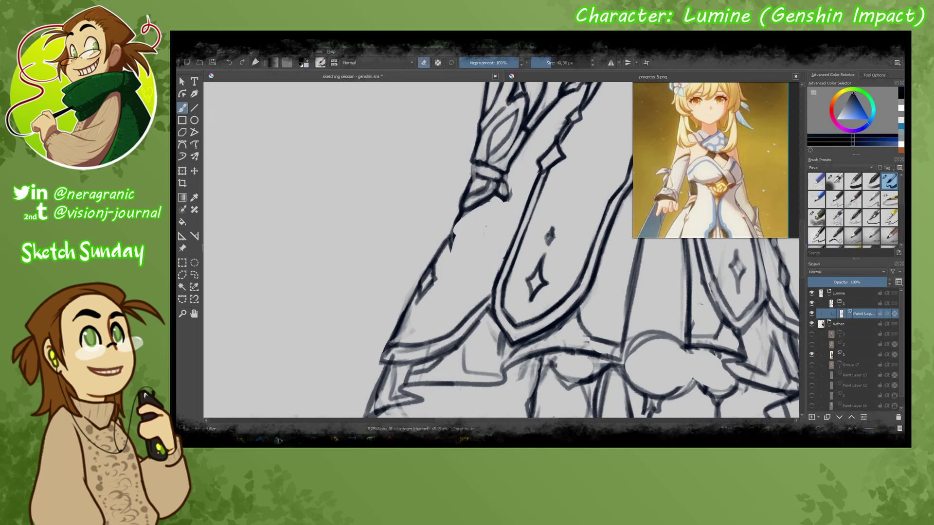
{"action": "key", "text": "slash"}
{"action": "left_click_drag", "start_coordinate": [508, 202], "coordinate": [487, 263]}
{"action": "left_click_drag", "start_coordinate": [467, 228], "coordinate": [452, 292]}
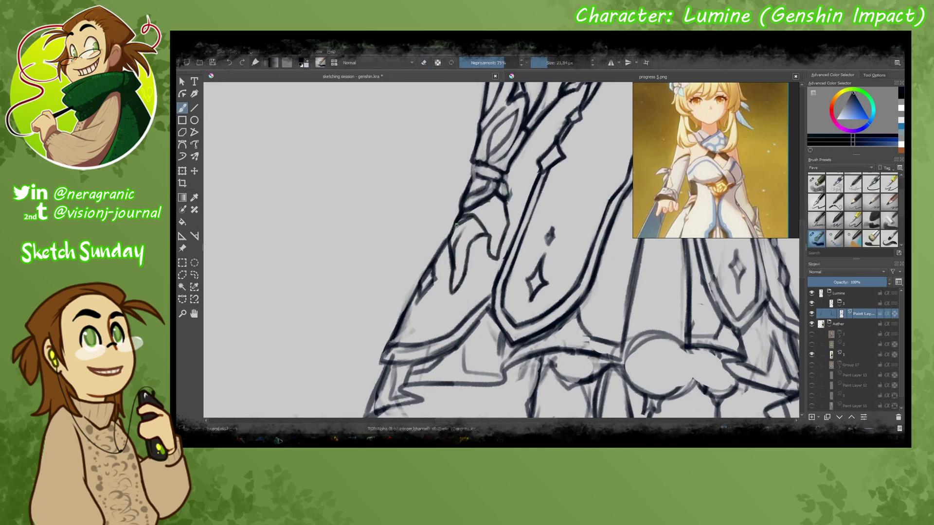
- Clean up the wrist cuff lines and bold the edge and hem of the outer skirt panel beside the hand
{"action": "key", "text": "e"}
{"action": "mouse_move", "coordinate": [456, 223]}
{"action": "left_mouse_down"}
{"action": "mouse_move", "coordinate": [487, 190]}
{"action": "mouse_move", "coordinate": [477, 168]}
{"action": "left_mouse_up"}
{"action": "key", "text": "e"}
{"action": "key", "text": "e"}
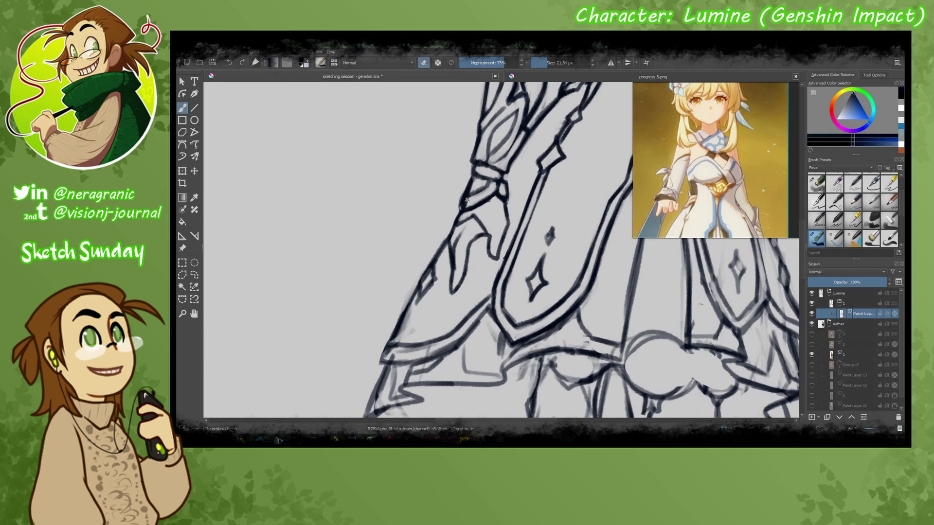
{"action": "key", "text": "e"}
{"action": "mouse_move", "coordinate": [448, 239]}
{"action": "left_mouse_down"}
{"action": "mouse_move", "coordinate": [386, 348]}
{"action": "mouse_move", "coordinate": [460, 344]}
{"action": "left_mouse_up"}
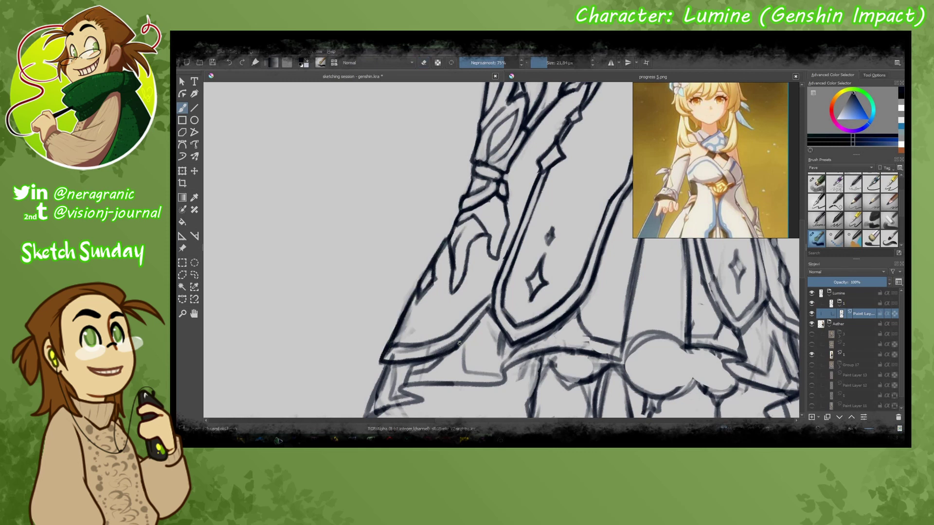
- Clean up the near arm's inner outline between the upper-arm bow and the waist
{"action": "key", "text": "slash"}
{"action": "scroll", "coordinate": [459, 343], "scroll_direction": "down", "scroll_amount": 4}
{"action": "scroll", "coordinate": [514, 255], "scroll_direction": "up", "scroll_amount": 4}
{"action": "key", "text": "slash"}
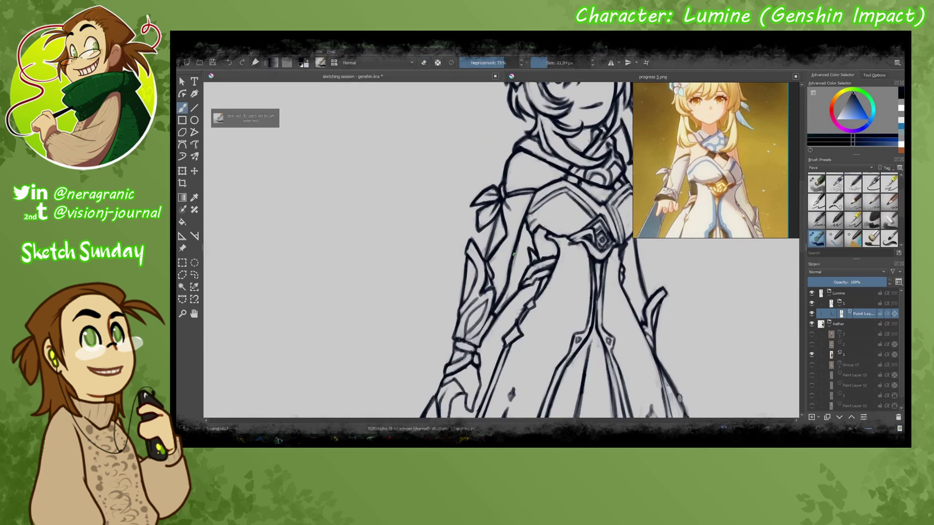
{"action": "left_click_drag", "start_coordinate": [494, 314], "coordinate": [535, 248]}
{"action": "scroll", "coordinate": [518, 151], "scroll_direction": "up", "scroll_amount": 2}
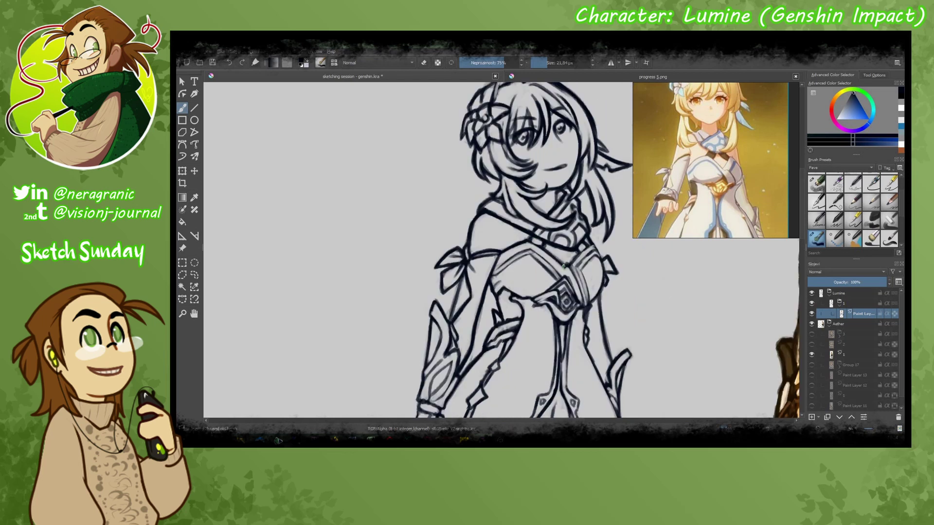
{"action": "scroll", "coordinate": [574, 253], "scroll_direction": "down", "scroll_amount": 5}
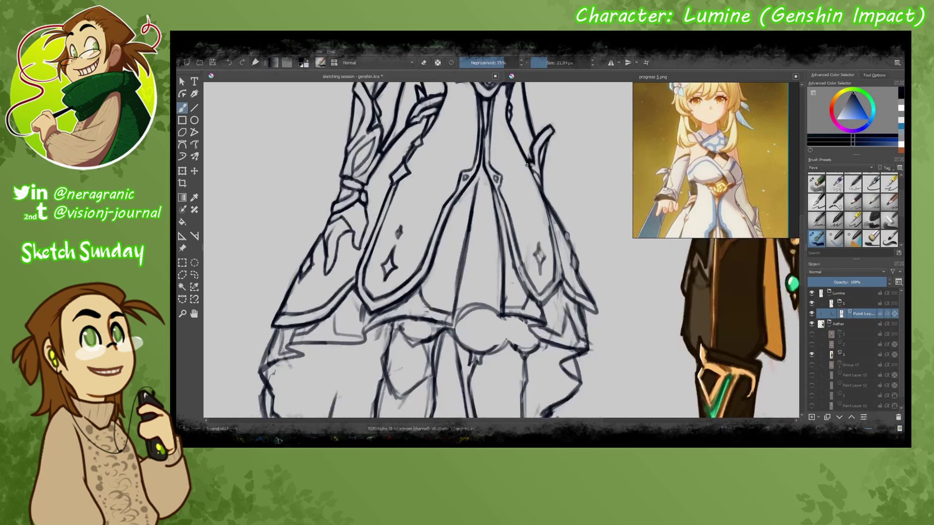
- Bold the outer edge of the far skirt panel and tidy the central trim lines beneath the chest gem
{"action": "key", "text": "e"}
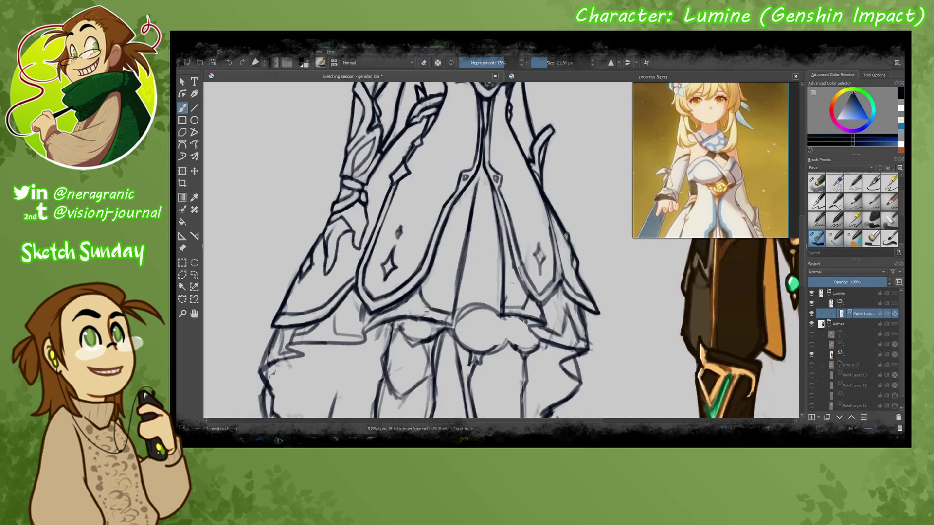
{"action": "mouse_move", "coordinate": [537, 280]}
{"action": "left_mouse_down"}
{"action": "mouse_move", "coordinate": [564, 306]}
{"action": "mouse_move", "coordinate": [589, 358]}
{"action": "left_mouse_up"}
{"action": "scroll", "coordinate": [501, 248], "scroll_direction": "up", "scroll_amount": 2}
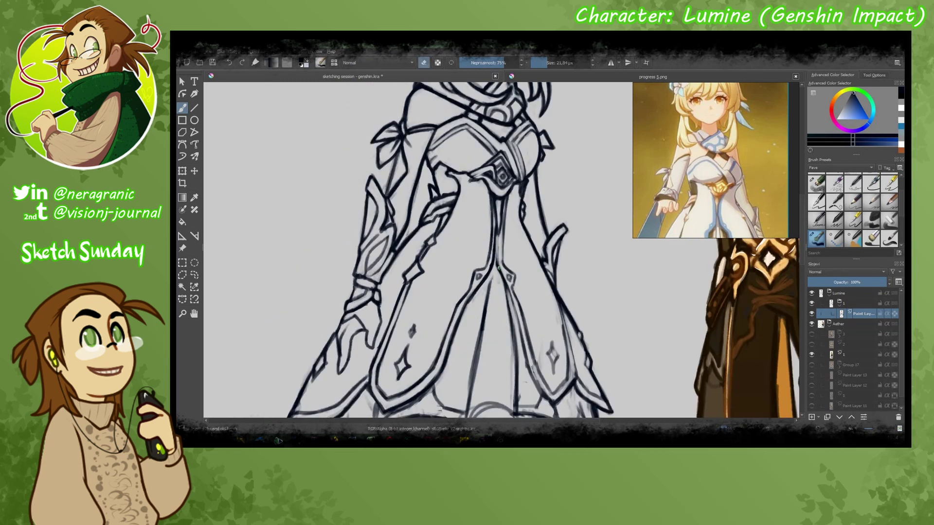
{"action": "left_click_drag", "start_coordinate": [497, 214], "coordinate": [499, 270]}
{"action": "key", "text": "e"}
{"action": "left_click_drag", "start_coordinate": [494, 197], "coordinate": [491, 266]}
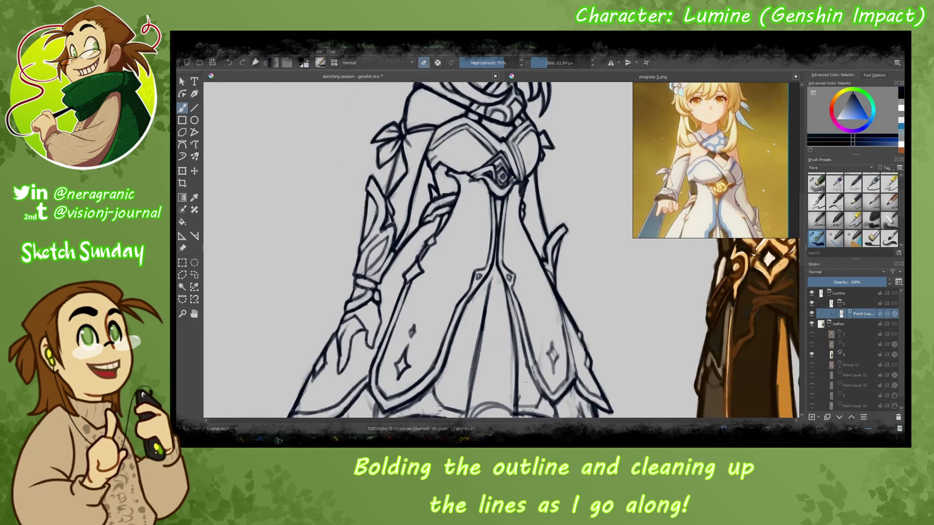
- Darken the far front skirt panel's double border and sharpen its four-pointed star
{"action": "scroll", "coordinate": [512, 182], "scroll_direction": "down", "scroll_amount": 3}
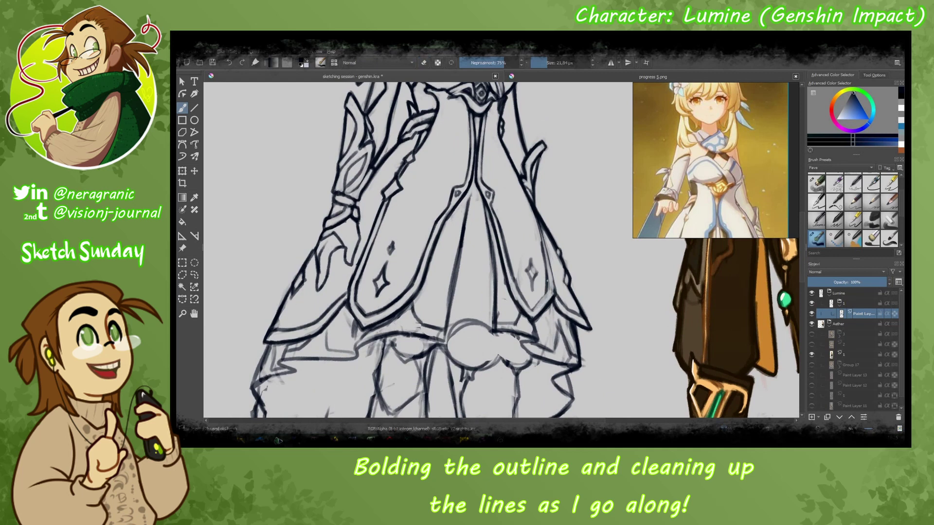
{"action": "key", "text": "slash"}
{"action": "key", "text": "slash"}
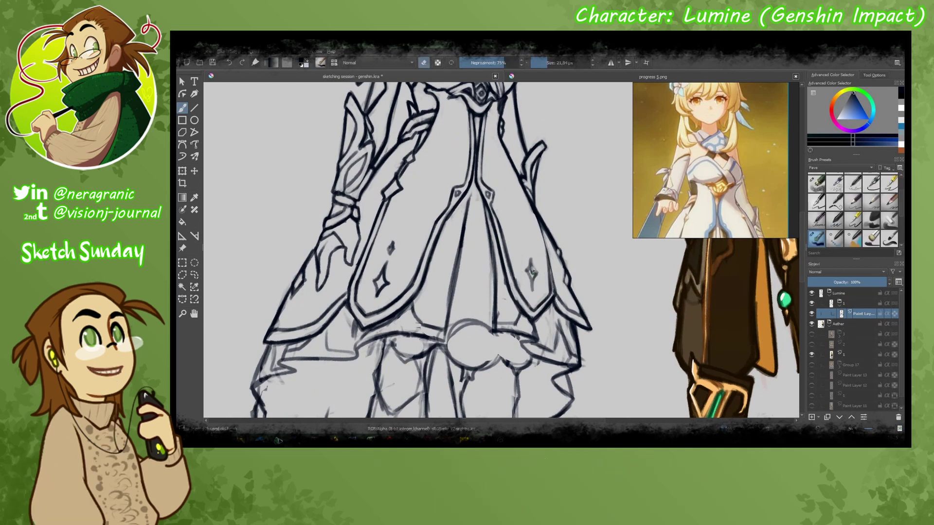
{"action": "scroll", "coordinate": [521, 242], "scroll_direction": "up", "scroll_amount": 1}
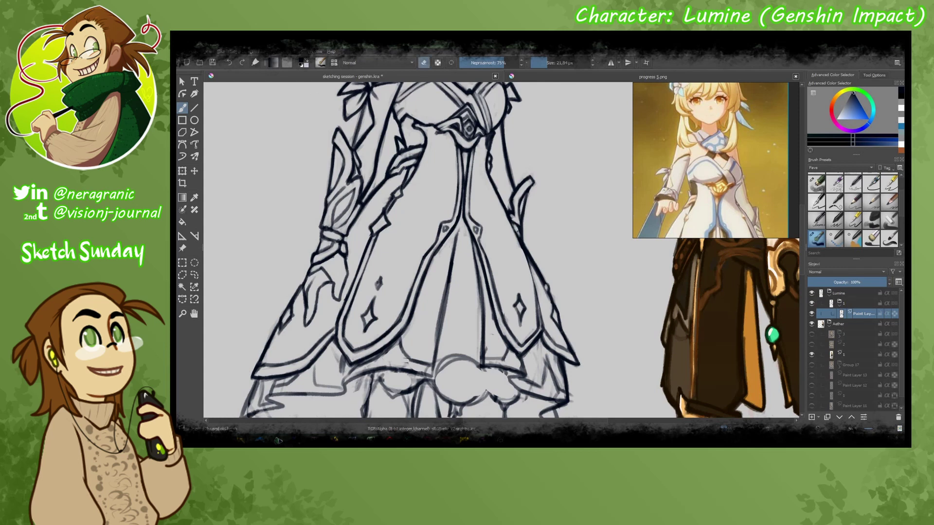
{"action": "mouse_move", "coordinate": [279, 243]}
{"action": "left_mouse_down"}
{"action": "mouse_move", "coordinate": [415, 235]}
{"action": "mouse_move", "coordinate": [461, 245]}
{"action": "mouse_move", "coordinate": [444, 340]}
{"action": "mouse_move", "coordinate": [487, 256]}
{"action": "left_mouse_up"}
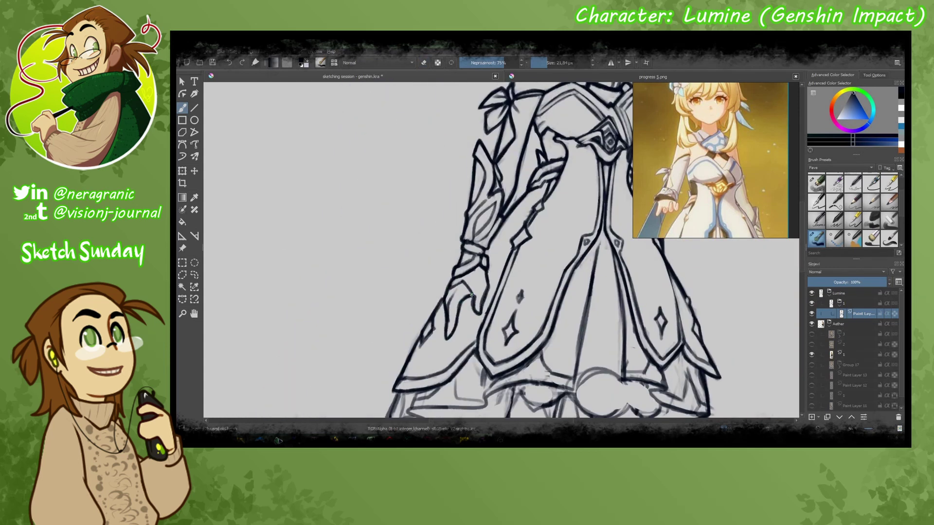
- On a new layer, draw the far scarf tail with its hanging diamond ornament, then merge the layer down
{"action": "scroll", "coordinate": [471, 294], "scroll_direction": "down", "scroll_amount": 5}
{"action": "scroll", "coordinate": [338, 234], "scroll_direction": "up", "scroll_amount": 3}
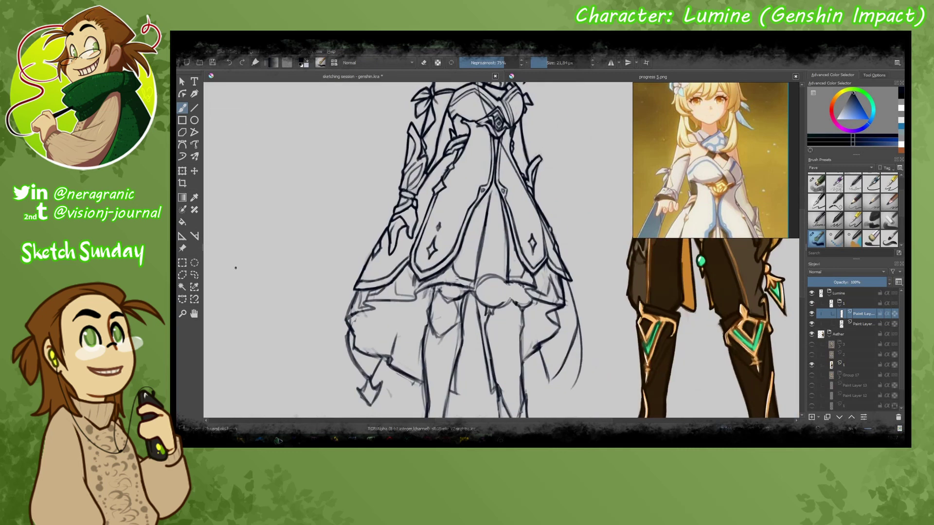
{"action": "scroll", "coordinate": [235, 267], "scroll_direction": "down", "scroll_amount": 2}
{"action": "scroll", "coordinate": [341, 292], "scroll_direction": "up", "scroll_amount": 3}
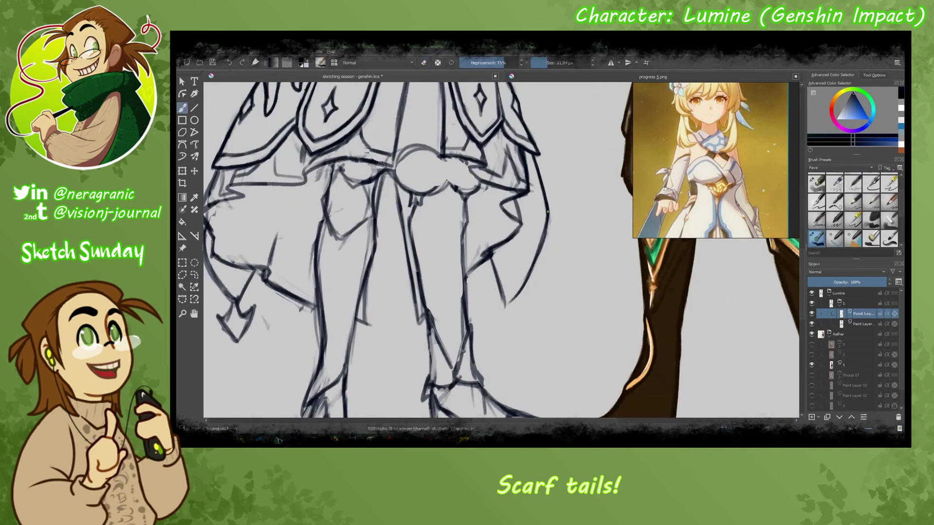
{"action": "left_click_drag", "start_coordinate": [548, 214], "coordinate": [506, 304]}
{"action": "mouse_move", "coordinate": [491, 258]}
{"action": "left_mouse_down"}
{"action": "mouse_move", "coordinate": [506, 311]}
{"action": "mouse_move", "coordinate": [496, 341]}
{"action": "mouse_move", "coordinate": [503, 321]}
{"action": "left_mouse_up"}
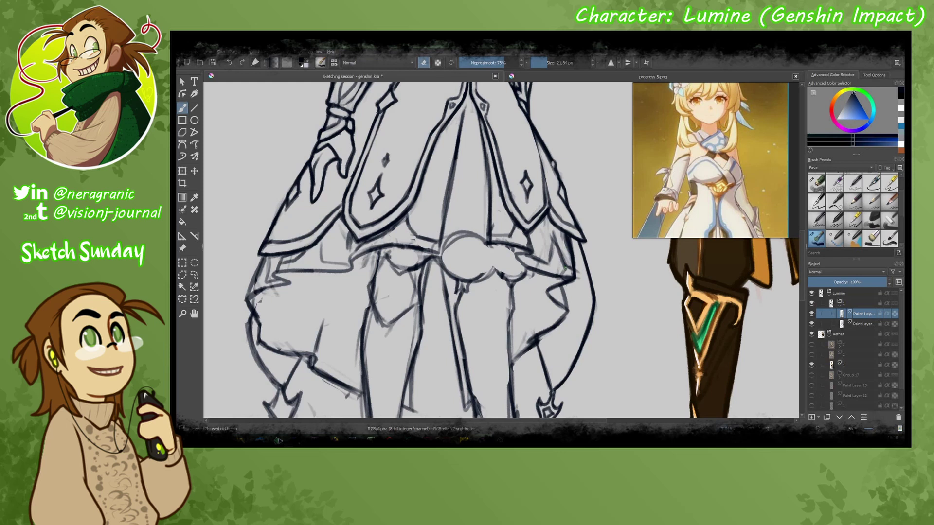
{"action": "key", "text": "ctrl+e"}
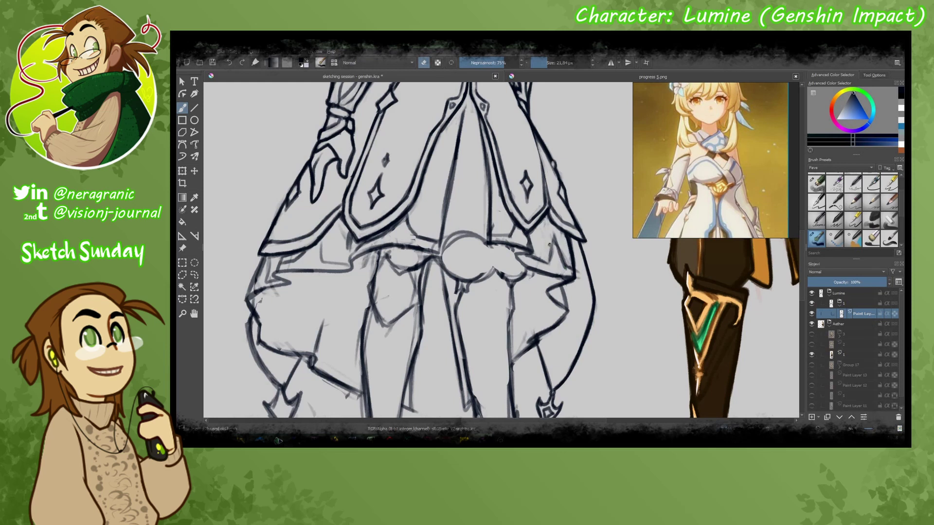
- Bold the ruffled drape edges on both sides and the front underskirt hem above the near thigh
{"action": "mouse_move", "coordinate": [566, 286]}
{"action": "left_mouse_down"}
{"action": "mouse_move", "coordinate": [562, 318]}
{"action": "mouse_move", "coordinate": [651, 294]}
{"action": "mouse_move", "coordinate": [644, 296]}
{"action": "left_mouse_up"}
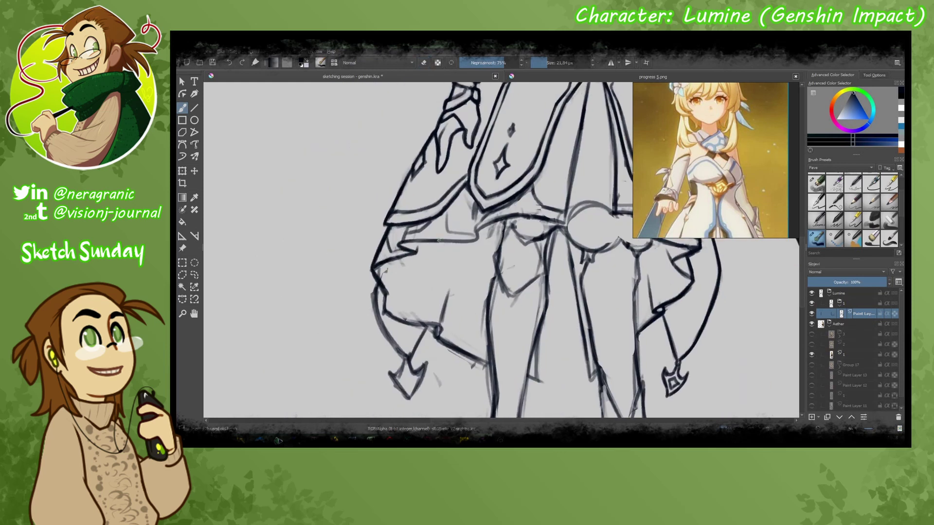
{"action": "left_click_drag", "start_coordinate": [438, 241], "coordinate": [565, 216]}
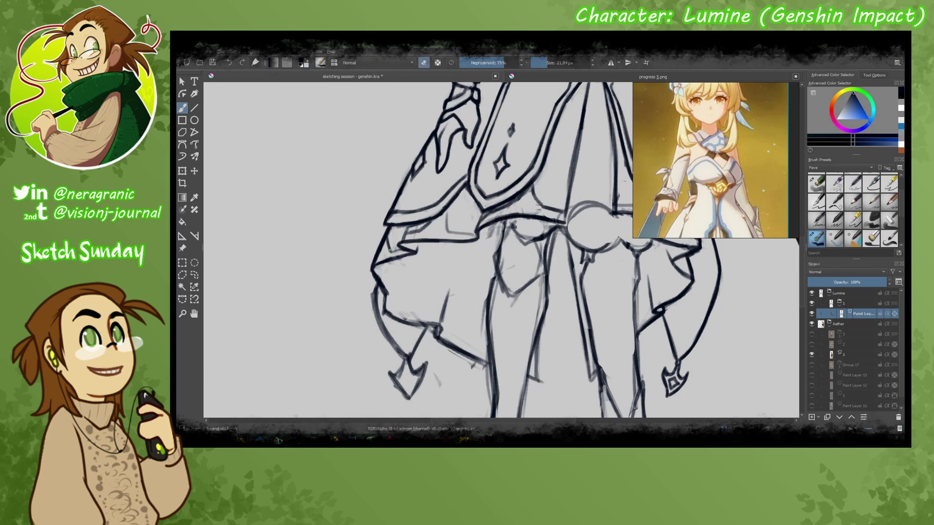
{"action": "left_click_drag", "start_coordinate": [484, 214], "coordinate": [510, 205]}
{"action": "mouse_move", "coordinate": [563, 217]}
{"action": "left_mouse_down"}
{"action": "mouse_move", "coordinate": [562, 303]}
{"action": "mouse_move", "coordinate": [400, 159]}
{"action": "mouse_move", "coordinate": [432, 159]}
{"action": "left_mouse_up"}
- Clean up the folds and zigzag edge of the near-side drape below the outer skirt panel
{"action": "key", "text": "e"}
{"action": "mouse_move", "coordinate": [250, 234]}
{"action": "left_mouse_down"}
{"action": "mouse_move", "coordinate": [267, 258]}
{"action": "mouse_move", "coordinate": [309, 272]}
{"action": "left_mouse_up"}
{"action": "key", "text": "e"}
{"action": "left_click_drag", "start_coordinate": [314, 241], "coordinate": [273, 260]}
{"action": "key", "text": "e"}
{"action": "left_click_drag", "start_coordinate": [270, 210], "coordinate": [253, 246]}
{"action": "key", "text": "e"}
{"action": "mouse_move", "coordinate": [270, 201]}
{"action": "left_mouse_down"}
{"action": "mouse_move", "coordinate": [252, 240]}
{"action": "mouse_move", "coordinate": [243, 221]}
{"action": "mouse_move", "coordinate": [244, 250]}
{"action": "left_mouse_up"}
{"action": "key", "text": "e"}
{"action": "key", "text": "e"}
{"action": "key", "text": "e"}
- Redraw the near scarf tail and its pointed diamond ornament, and tidy the drape's lower hem
{"action": "mouse_move", "coordinate": [254, 230]}
{"action": "left_mouse_down"}
{"action": "mouse_move", "coordinate": [250, 258]}
{"action": "mouse_move", "coordinate": [266, 287]}
{"action": "left_mouse_up"}
{"action": "key", "text": "e"}
{"action": "key", "text": "e"}
{"action": "mouse_move", "coordinate": [248, 252]}
{"action": "left_mouse_down"}
{"action": "mouse_move", "coordinate": [277, 298]}
{"action": "mouse_move", "coordinate": [277, 340]}
{"action": "mouse_move", "coordinate": [272, 314]}
{"action": "left_mouse_up"}
{"action": "key", "text": "e"}
{"action": "key", "text": "e"}
{"action": "left_click_drag", "start_coordinate": [270, 314], "coordinate": [280, 330]}
{"action": "key", "text": "e"}
{"action": "left_click_drag", "start_coordinate": [321, 292], "coordinate": [354, 307]}
{"action": "scroll", "coordinate": [389, 243], "scroll_direction": "up", "scroll_amount": 3}
{"action": "scroll", "coordinate": [472, 261], "scroll_direction": "down", "scroll_amount": 5}
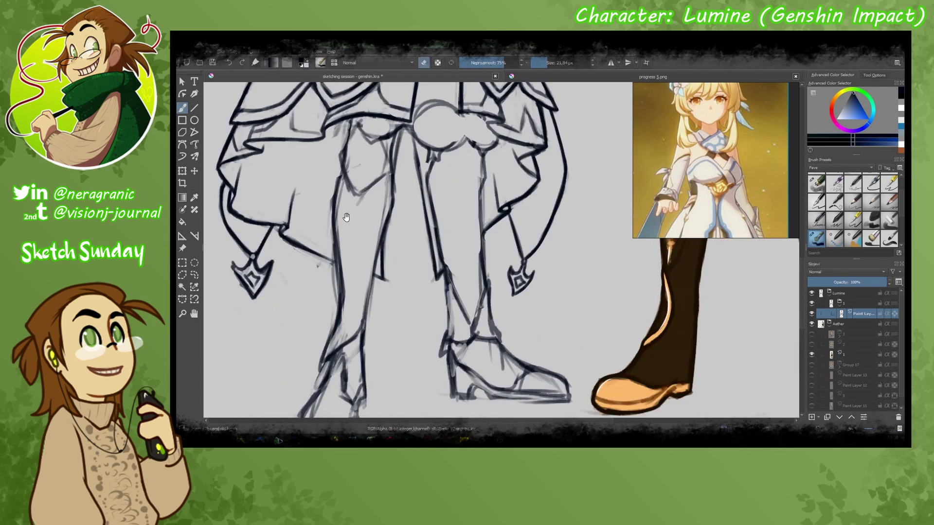
- Using the skirt-hem reference, turn the rough circle at the front hem into a round medallion with a four-pointed star
{"action": "scroll", "coordinate": [471, 261], "scroll_direction": "up", "scroll_amount": 3}
{"action": "scroll", "coordinate": [715, 161], "scroll_direction": "down", "scroll_amount": 3}
{"action": "scroll", "coordinate": [715, 160], "scroll_direction": "up", "scroll_amount": 4}
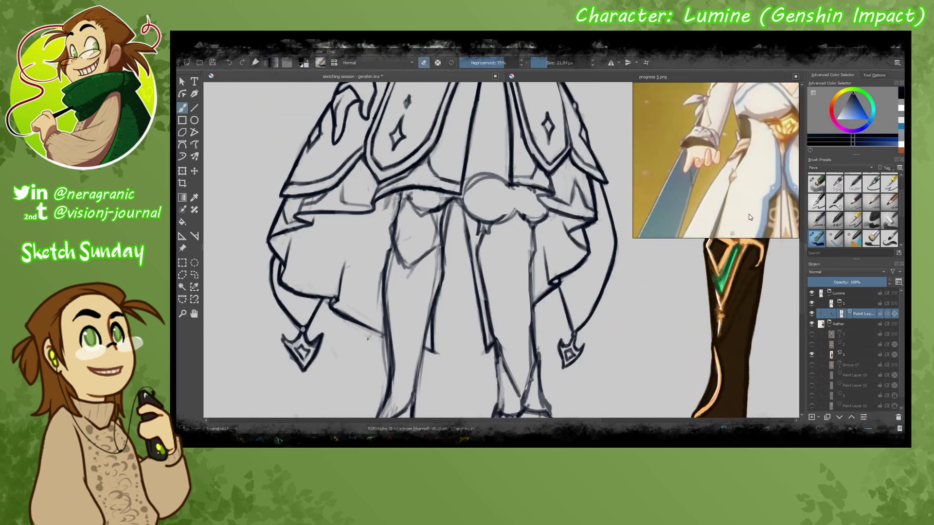
{"action": "scroll", "coordinate": [499, 236], "scroll_direction": "up", "scroll_amount": 2}
{"action": "mouse_move", "coordinate": [475, 253]}
{"action": "left_mouse_down"}
{"action": "mouse_move", "coordinate": [489, 216]}
{"action": "mouse_move", "coordinate": [484, 250]}
{"action": "mouse_move", "coordinate": [512, 222]}
{"action": "mouse_move", "coordinate": [495, 195]}
{"action": "left_mouse_up"}
{"action": "key", "text": "e"}
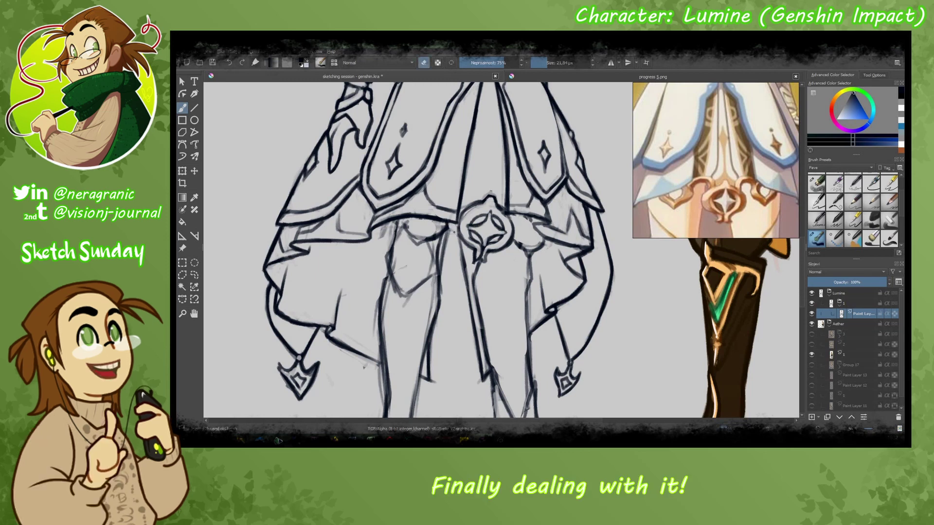
- Redraw the scrolled ornaments hanging from the hem on either side of the star medallion
{"action": "mouse_move", "coordinate": [521, 237]}
{"action": "left_mouse_down"}
{"action": "mouse_move", "coordinate": [528, 255]}
{"action": "mouse_move", "coordinate": [524, 240]}
{"action": "mouse_move", "coordinate": [547, 243]}
{"action": "mouse_move", "coordinate": [529, 237]}
{"action": "mouse_move", "coordinate": [535, 243]}
{"action": "mouse_move", "coordinate": [529, 221]}
{"action": "left_mouse_up"}
{"action": "key", "text": "e"}
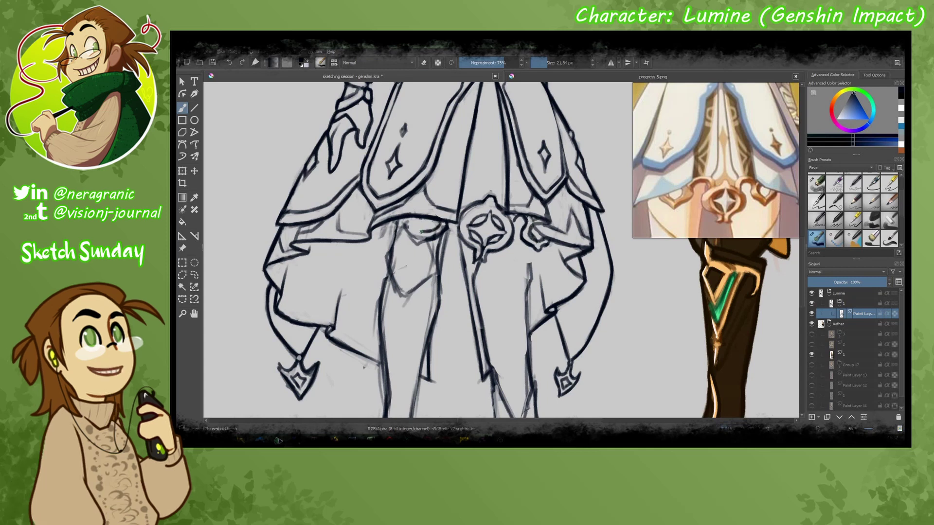
{"action": "key", "text": "e"}
{"action": "mouse_move", "coordinate": [422, 232]}
{"action": "left_mouse_down"}
{"action": "mouse_move", "coordinate": [428, 228]}
{"action": "mouse_move", "coordinate": [414, 233]}
{"action": "left_mouse_up"}
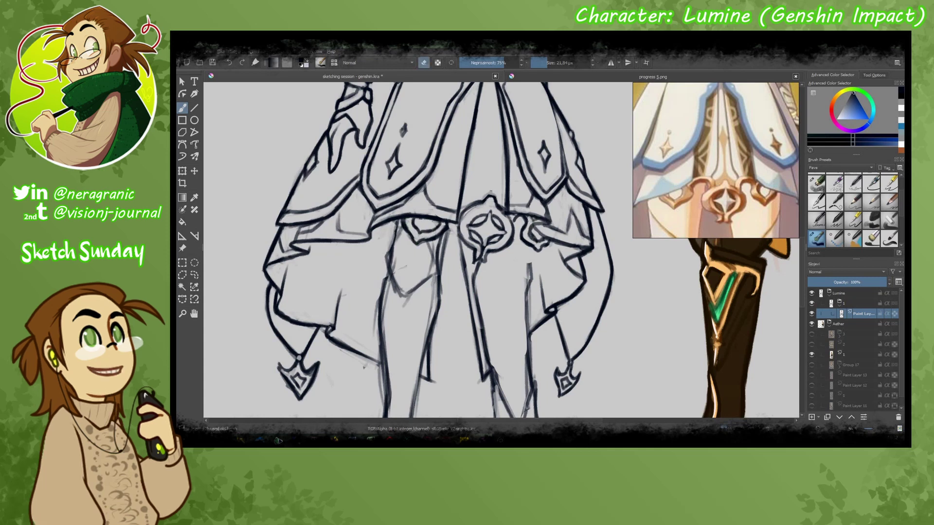
- Draw a four-pointed star and patterned trim inside the narrow front panel between the two outer skirt panels
{"action": "scroll", "coordinate": [463, 221], "scroll_direction": "up", "scroll_amount": 5}
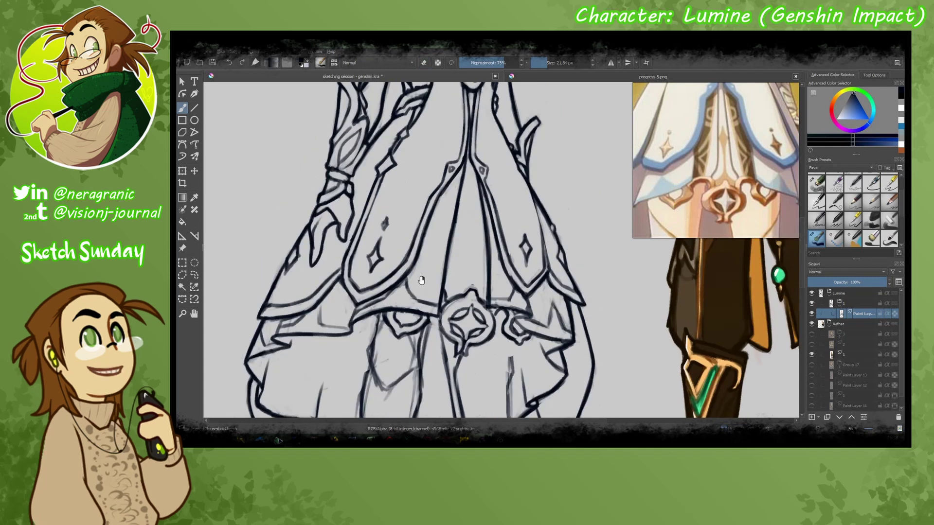
{"action": "mouse_move", "coordinate": [483, 233]}
{"action": "left_mouse_down"}
{"action": "mouse_move", "coordinate": [489, 313]}
{"action": "mouse_move", "coordinate": [495, 303]}
{"action": "mouse_move", "coordinate": [451, 312]}
{"action": "mouse_move", "coordinate": [486, 304]}
{"action": "mouse_move", "coordinate": [482, 291]}
{"action": "mouse_move", "coordinate": [479, 299]}
{"action": "mouse_move", "coordinate": [377, 213]}
{"action": "mouse_move", "coordinate": [461, 283]}
{"action": "mouse_move", "coordinate": [470, 220]}
{"action": "left_mouse_up"}
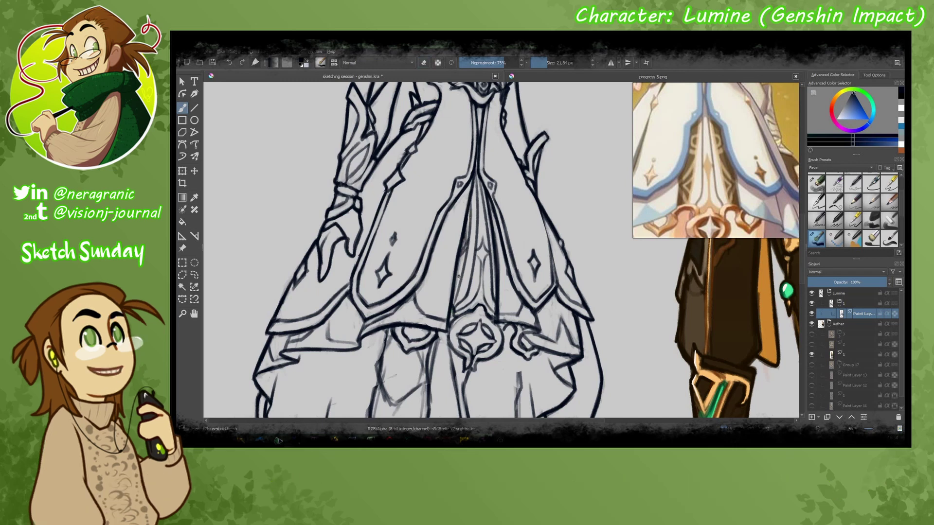
{"action": "key", "text": "e"}
{"action": "left_click_drag", "start_coordinate": [458, 276], "coordinate": [460, 254]}
{"action": "key", "text": "e"}
{"action": "scroll", "coordinate": [472, 186], "scroll_direction": "down", "scroll_amount": 3}
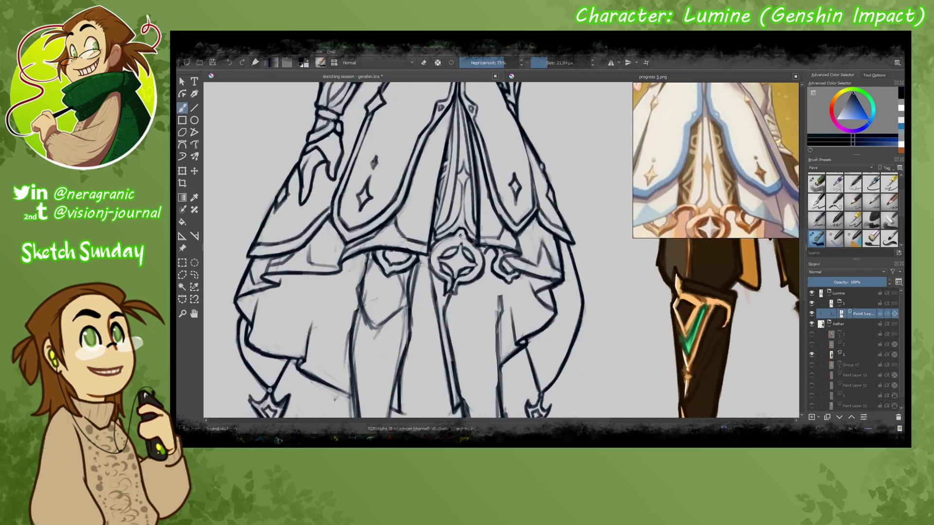
- Using the boot reference, replace the rough knee shape on Lumine's right leg with a pointed ornament and long teardrop pendant
{"action": "key", "text": "e"}
{"action": "scroll", "coordinate": [472, 243], "scroll_direction": "down", "scroll_amount": 2}
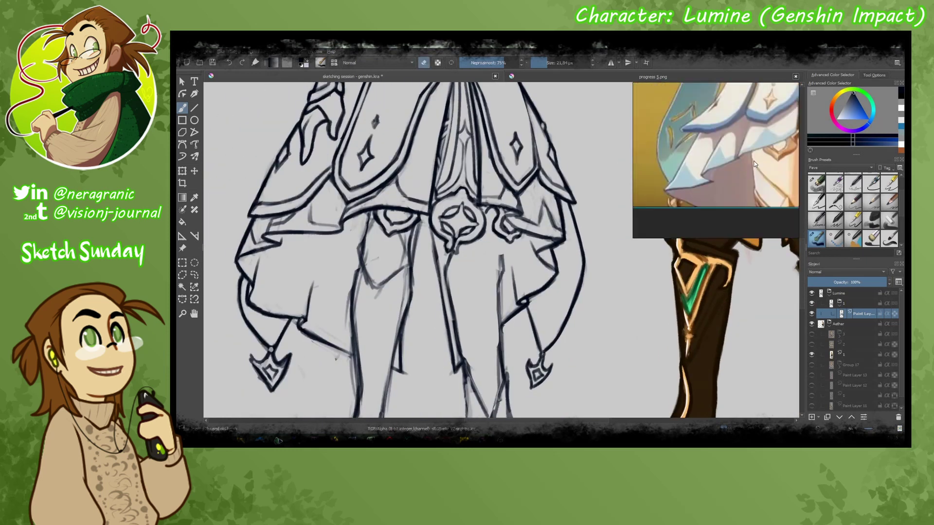
{"action": "scroll", "coordinate": [702, 200], "scroll_direction": "down", "scroll_amount": 3}
{"action": "scroll", "coordinate": [702, 199], "scroll_direction": "down", "scroll_amount": 5}
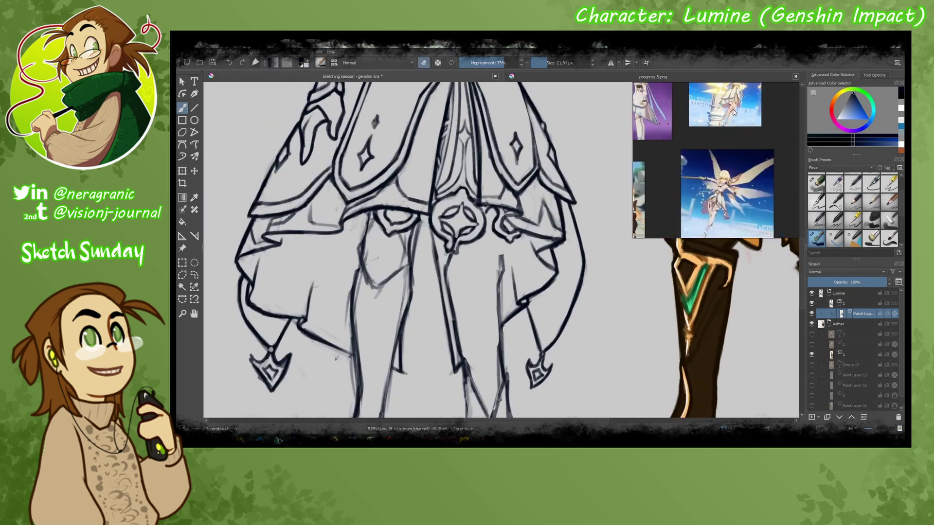
{"action": "scroll", "coordinate": [713, 153], "scroll_direction": "up", "scroll_amount": 5}
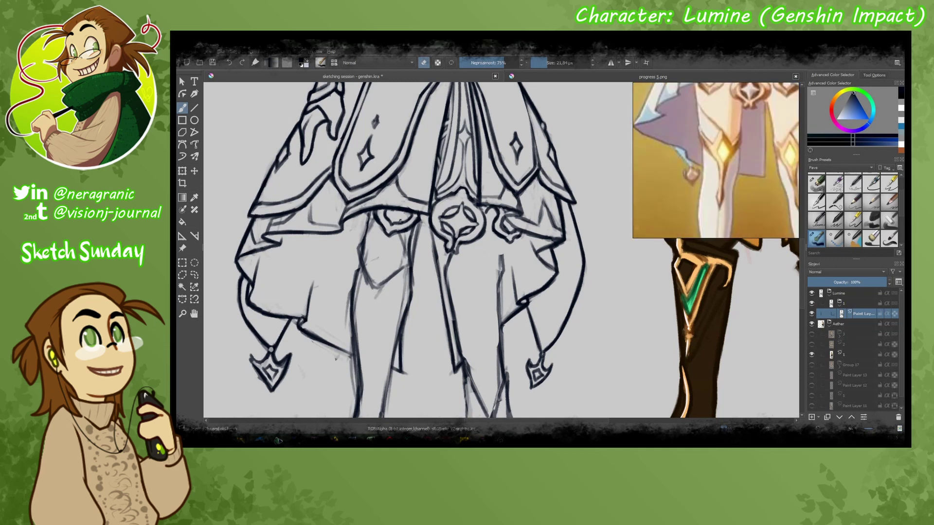
{"action": "key", "text": "/"}
{"action": "key", "text": "/"}
{"action": "mouse_move", "coordinate": [384, 241]}
{"action": "left_mouse_down"}
{"action": "mouse_move", "coordinate": [395, 269]}
{"action": "mouse_move", "coordinate": [370, 260]}
{"action": "left_mouse_up"}
{"action": "mouse_move", "coordinate": [395, 249]}
{"action": "left_mouse_down"}
{"action": "mouse_move", "coordinate": [397, 268]}
{"action": "mouse_move", "coordinate": [406, 264]}
{"action": "mouse_move", "coordinate": [358, 265]}
{"action": "mouse_move", "coordinate": [383, 290]}
{"action": "mouse_move", "coordinate": [378, 329]}
{"action": "left_mouse_up"}
{"action": "left_click_drag", "start_coordinate": [374, 288], "coordinate": [372, 321]}
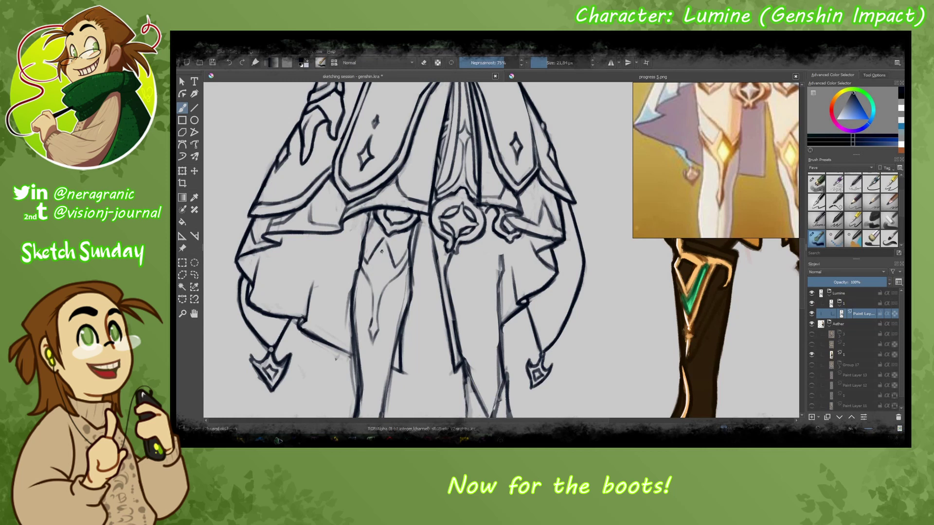
- Add a diamond to the right boot's knee ornament and firm up both contours of that leg around the knee
{"action": "mouse_move", "coordinate": [374, 216]}
{"action": "left_mouse_down"}
{"action": "mouse_move", "coordinate": [406, 250]}
{"action": "mouse_move", "coordinate": [369, 216]}
{"action": "mouse_move", "coordinate": [358, 278]}
{"action": "left_mouse_up"}
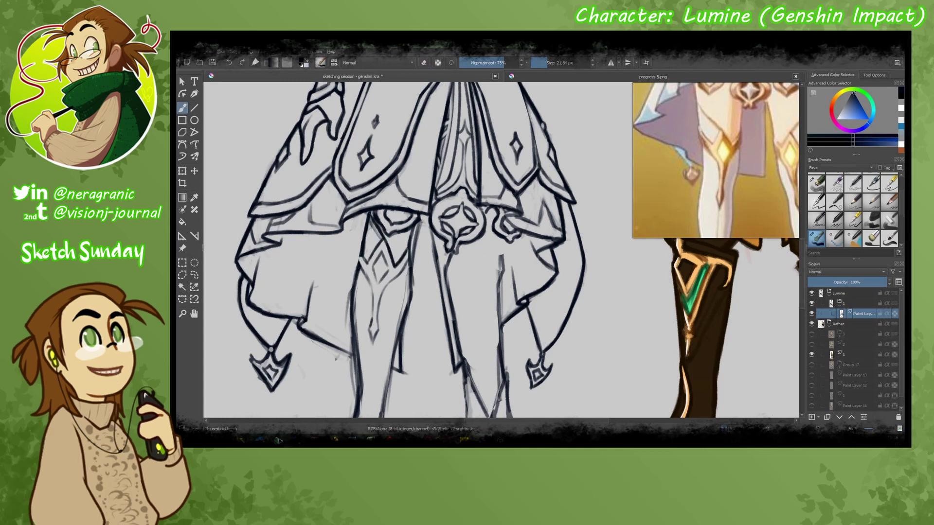
{"action": "left_click_drag", "start_coordinate": [419, 214], "coordinate": [413, 270]}
{"action": "key", "text": "e"}
{"action": "left_click_drag", "start_coordinate": [414, 235], "coordinate": [412, 289]}
{"action": "key", "text": "e"}
{"action": "key", "text": "e"}
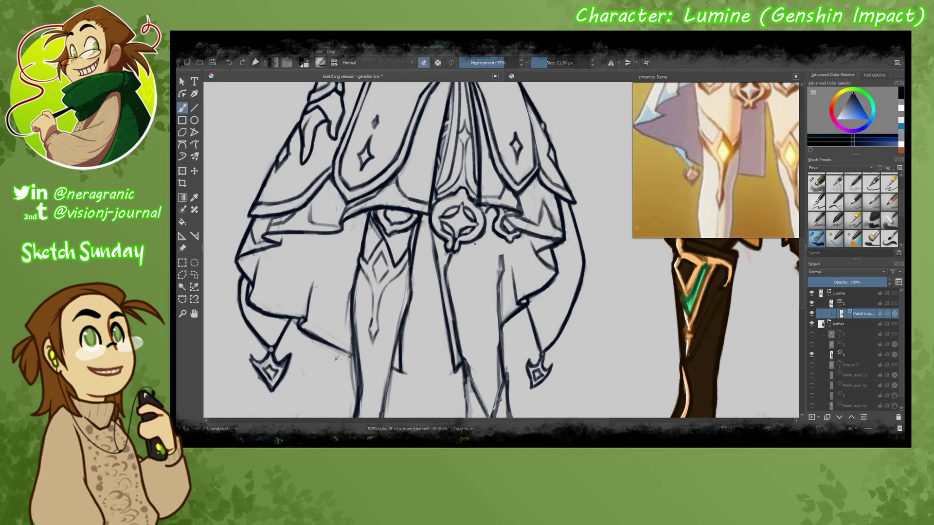
{"action": "key", "text": "e"}
{"action": "key", "text": "e"}
- Following the ankle reference, draw a looped, wing-like ornament around the ankle of the right boot
{"action": "left_click_drag", "start_coordinate": [396, 190], "coordinate": [418, 119]}
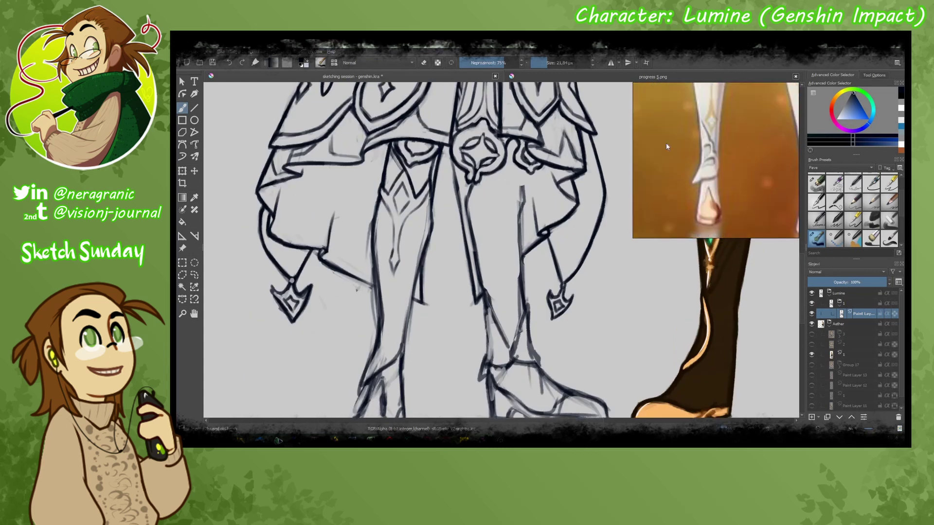
{"action": "key", "text": "e"}
{"action": "mouse_move", "coordinate": [404, 333]}
{"action": "left_mouse_down"}
{"action": "mouse_move", "coordinate": [377, 361]}
{"action": "mouse_move", "coordinate": [370, 290]}
{"action": "left_mouse_up"}
{"action": "key", "text": "slash"}
{"action": "key", "text": "slash"}
{"action": "mouse_move", "coordinate": [372, 252]}
{"action": "left_mouse_down"}
{"action": "mouse_move", "coordinate": [364, 210]}
{"action": "mouse_move", "coordinate": [379, 340]}
{"action": "left_mouse_up"}
{"action": "mouse_move", "coordinate": [378, 286]}
{"action": "left_mouse_down"}
{"action": "mouse_move", "coordinate": [382, 341]}
{"action": "mouse_move", "coordinate": [367, 379]}
{"action": "left_mouse_up"}
{"action": "left_click_drag", "start_coordinate": [358, 378], "coordinate": [393, 363]}
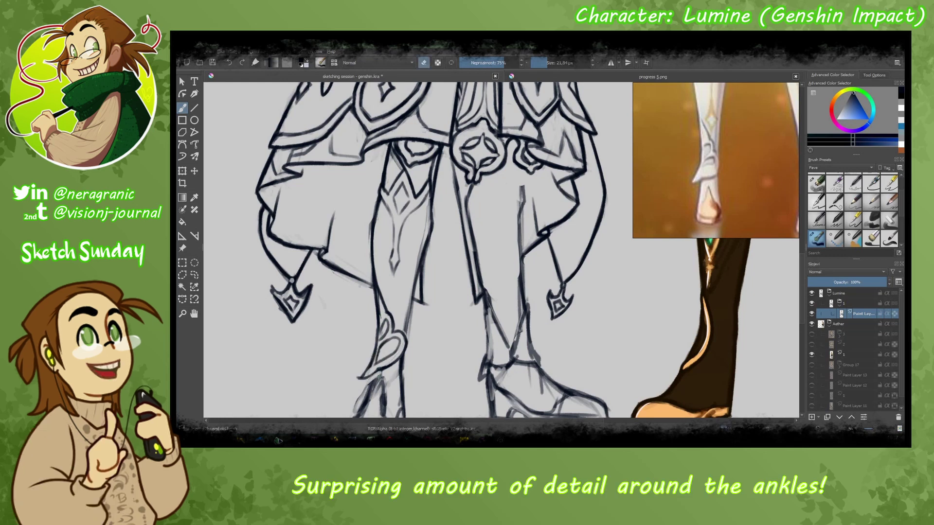
- Bold the right boot's calf and ankle contours down to the shoe
{"action": "key", "text": "slash"}
{"action": "scroll", "coordinate": [414, 292], "scroll_direction": "down", "scroll_amount": 2}
{"action": "mouse_move", "coordinate": [379, 275]}
{"action": "left_mouse_down"}
{"action": "mouse_move", "coordinate": [374, 312]}
{"action": "mouse_move", "coordinate": [401, 328]}
{"action": "left_mouse_up"}
{"action": "left_click_drag", "start_coordinate": [413, 253], "coordinate": [414, 309]}
{"action": "key", "text": "slash"}
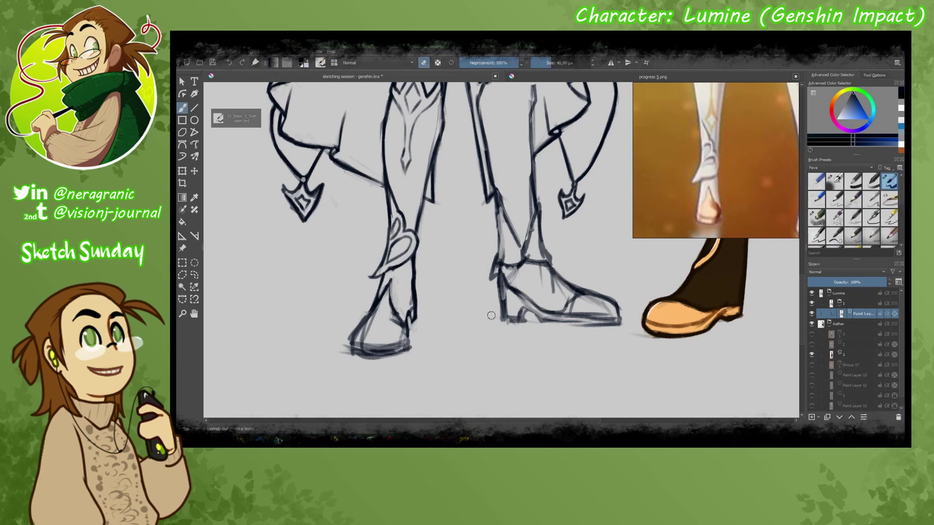
- Erase the rough lines of the right shoe and redraw its toe and the start of its sole
{"action": "mouse_move", "coordinate": [346, 354]}
{"action": "left_mouse_down"}
{"action": "mouse_move", "coordinate": [406, 323]}
{"action": "mouse_move", "coordinate": [360, 351]}
{"action": "mouse_move", "coordinate": [406, 350]}
{"action": "left_mouse_up"}
{"action": "key", "text": "slash"}
{"action": "mouse_move", "coordinate": [371, 311]}
{"action": "left_mouse_down"}
{"action": "mouse_move", "coordinate": [350, 351]}
{"action": "mouse_move", "coordinate": [407, 337]}
{"action": "left_mouse_up"}
{"action": "key", "text": "minus"}
{"action": "key", "text": "plus"}
{"action": "key", "text": "slash"}
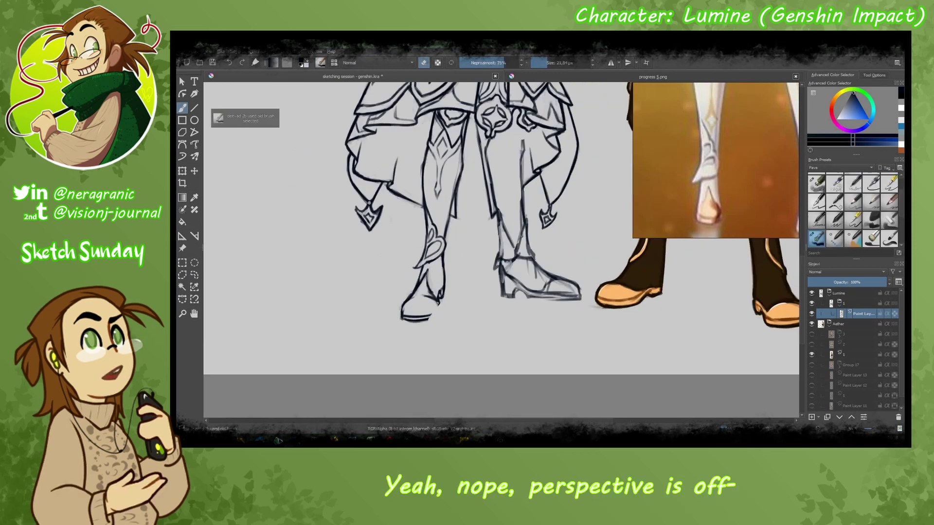
- Correct the perspective of the right shoe by reworking its toe, sole and heel lines
{"action": "key", "text": "plus"}
{"action": "key", "text": "e"}
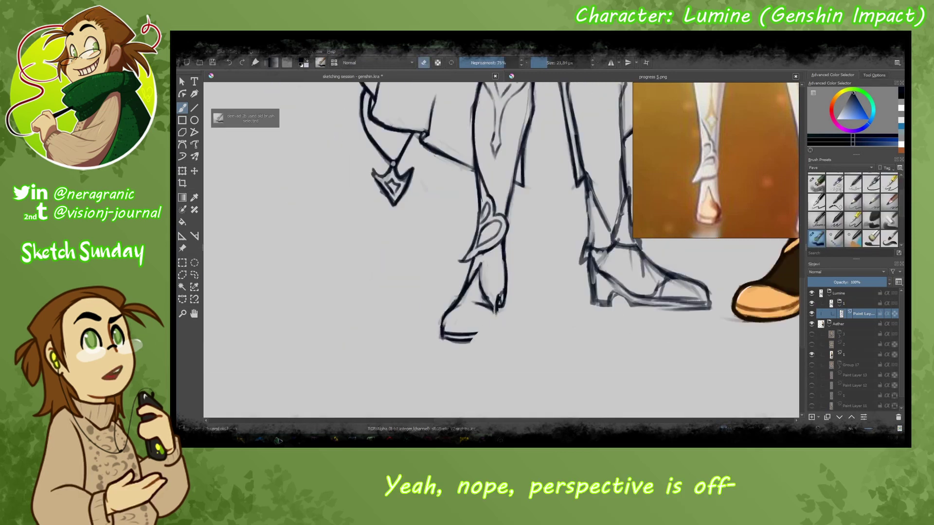
{"action": "key", "text": "e"}
{"action": "key", "text": "e"}
{"action": "mouse_move", "coordinate": [494, 330]}
{"action": "left_mouse_down"}
{"action": "mouse_move", "coordinate": [473, 343]}
{"action": "mouse_move", "coordinate": [438, 339]}
{"action": "left_mouse_up"}
{"action": "key", "text": "e"}
{"action": "key", "text": "e"}
{"action": "key", "text": "e"}
{"action": "key", "text": "e"}
{"action": "key", "text": "minus"}
{"action": "scroll", "coordinate": [313, 298], "scroll_direction": "up", "scroll_amount": 5}
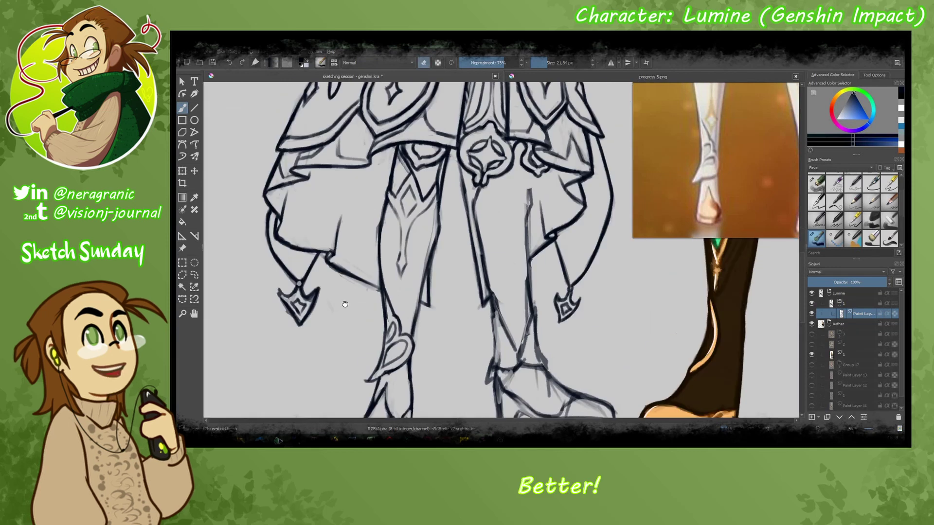
- Sketch a pointed knee ornament on the left boot and extend the drape edge beside it, using the reference sheet
{"action": "scroll", "coordinate": [717, 212], "scroll_direction": "down", "scroll_amount": 10}
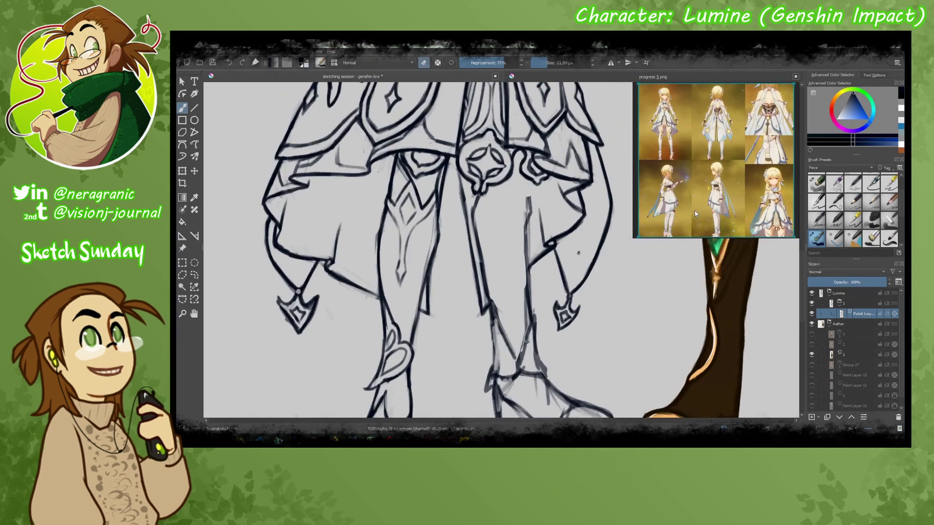
{"action": "scroll", "coordinate": [746, 161], "scroll_direction": "up", "scroll_amount": 5}
{"action": "mouse_move", "coordinate": [519, 188]}
{"action": "left_mouse_down"}
{"action": "mouse_move", "coordinate": [497, 231]}
{"action": "mouse_move", "coordinate": [509, 277]}
{"action": "left_mouse_up"}
{"action": "key", "text": "e"}
{"action": "left_click_drag", "start_coordinate": [470, 231], "coordinate": [501, 284]}
{"action": "left_click_drag", "start_coordinate": [484, 252], "coordinate": [510, 302]}
{"action": "key", "text": "e"}
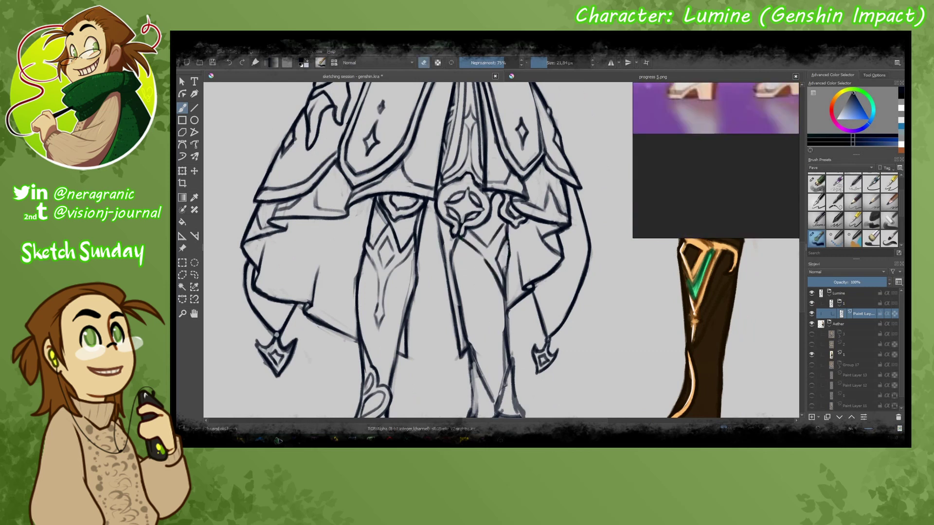
- Remove the first knee ornament sketch from the left boot, keeping the drape edge beside it
{"action": "mouse_move", "coordinate": [506, 238]}
{"action": "left_mouse_down"}
{"action": "mouse_move", "coordinate": [506, 287]}
{"action": "mouse_move", "coordinate": [492, 299]}
{"action": "left_mouse_up"}
{"action": "key", "text": "e"}
{"action": "key", "text": "e"}
{"action": "key", "text": "e"}
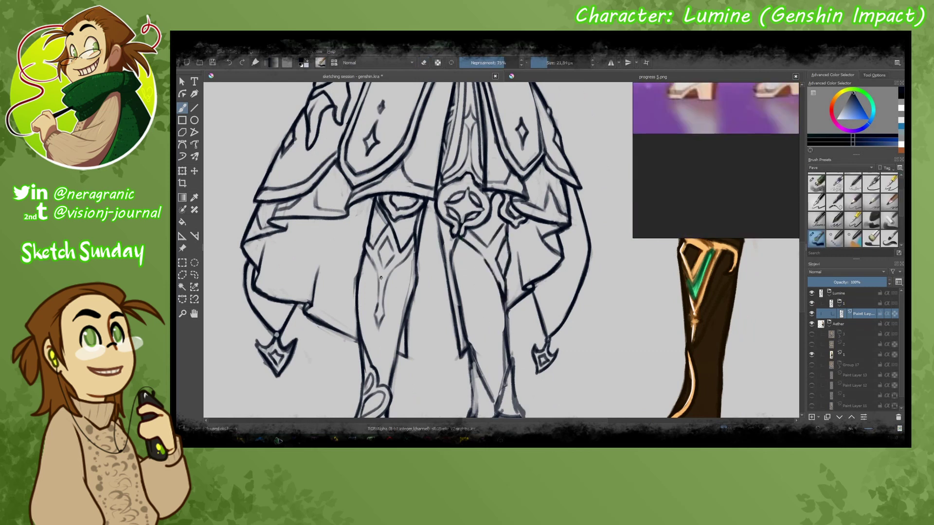
{"action": "key", "text": "e"}
{"action": "mouse_move", "coordinate": [505, 228]}
{"action": "left_mouse_down"}
{"action": "mouse_move", "coordinate": [496, 282]}
{"action": "mouse_move", "coordinate": [476, 256]}
{"action": "left_mouse_up"}
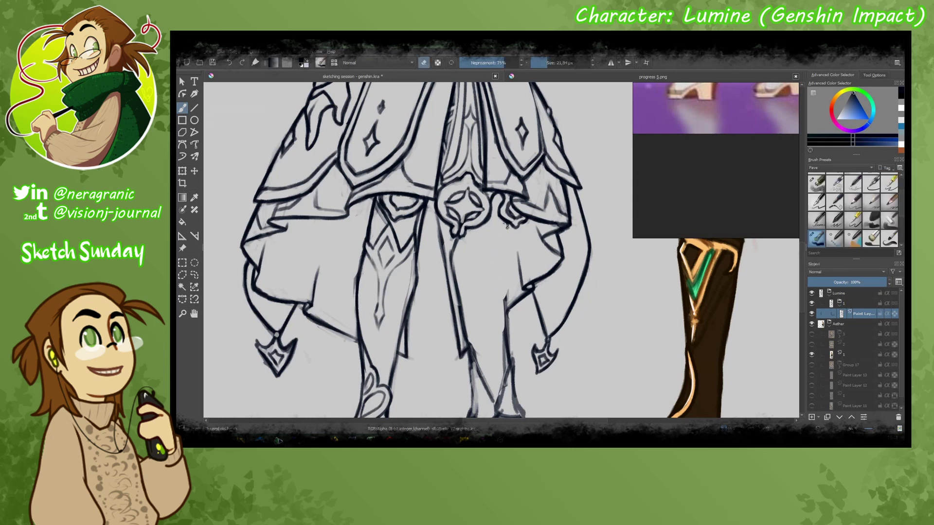
- Redraw the left boot's knee ornament as a pointed band with a tapering pendant turned toward the leg's outer side
{"action": "key", "text": "e"}
{"action": "left_click_drag", "start_coordinate": [507, 227], "coordinate": [501, 297]}
{"action": "mouse_move", "coordinate": [467, 232]}
{"action": "left_mouse_down"}
{"action": "mouse_move", "coordinate": [492, 252]}
{"action": "mouse_move", "coordinate": [504, 311]}
{"action": "left_mouse_up"}
{"action": "key", "text": "e"}
{"action": "left_click_drag", "start_coordinate": [506, 239], "coordinate": [503, 307]}
{"action": "mouse_move", "coordinate": [491, 241]}
{"action": "left_mouse_down"}
{"action": "mouse_move", "coordinate": [467, 236]}
{"action": "mouse_move", "coordinate": [503, 262]}
{"action": "mouse_move", "coordinate": [502, 304]}
{"action": "left_mouse_up"}
{"action": "key", "text": "e"}
{"action": "key", "text": "e"}
- Erase the rough contour below the left knee, join the ornament's tip to the drape edge and redraw the calf line
{"action": "left_click_drag", "start_coordinate": [510, 369], "coordinate": [504, 292]}
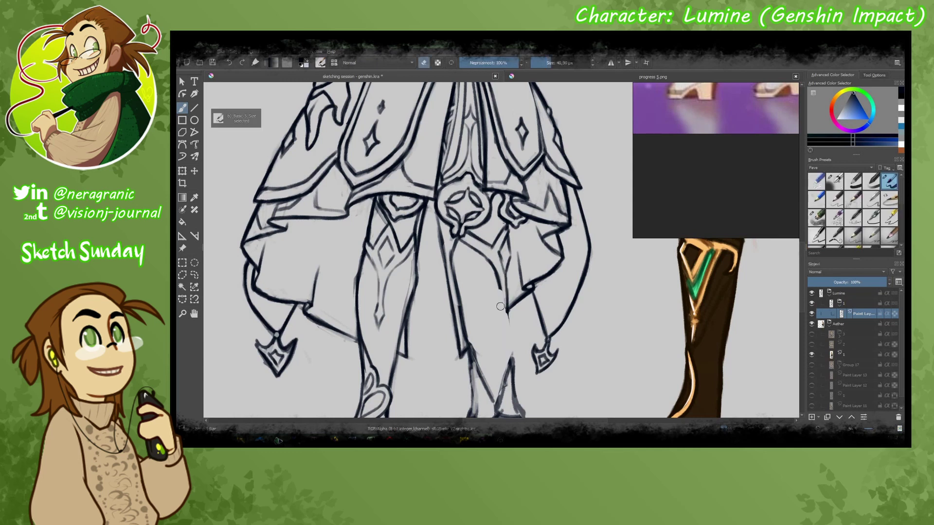
{"action": "key", "text": "e"}
{"action": "mouse_move", "coordinate": [501, 251]}
{"action": "left_mouse_down"}
{"action": "mouse_move", "coordinate": [494, 277]}
{"action": "mouse_move", "coordinate": [510, 308]}
{"action": "left_mouse_up"}
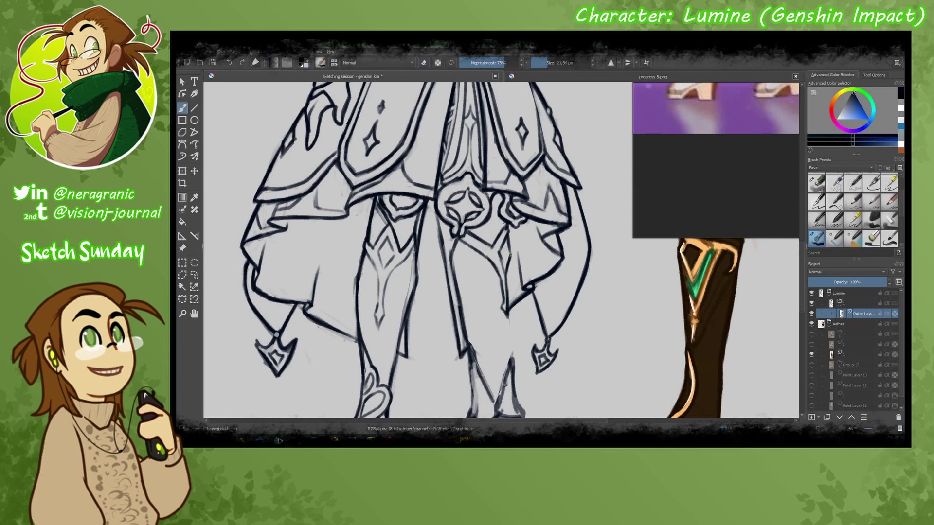
{"action": "left_click_drag", "start_coordinate": [510, 254], "coordinate": [506, 224]}
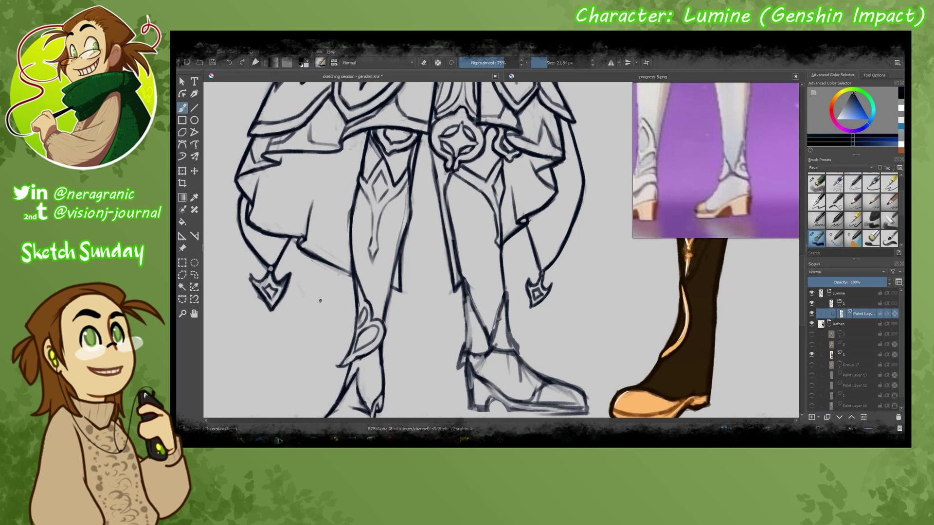
- Replace the rough crossed lines at the left ankle with a pair of mirrored, looped wing ornaments matching the boot reference
{"action": "mouse_move", "coordinate": [491, 277]}
{"action": "left_mouse_down"}
{"action": "mouse_move", "coordinate": [462, 362]}
{"action": "mouse_move", "coordinate": [518, 292]}
{"action": "mouse_move", "coordinate": [511, 360]}
{"action": "mouse_move", "coordinate": [470, 348]}
{"action": "mouse_move", "coordinate": [479, 320]}
{"action": "left_mouse_up"}
{"action": "key", "text": "e"}
{"action": "key", "text": "e"}
{"action": "key", "text": "ctrl+z"}
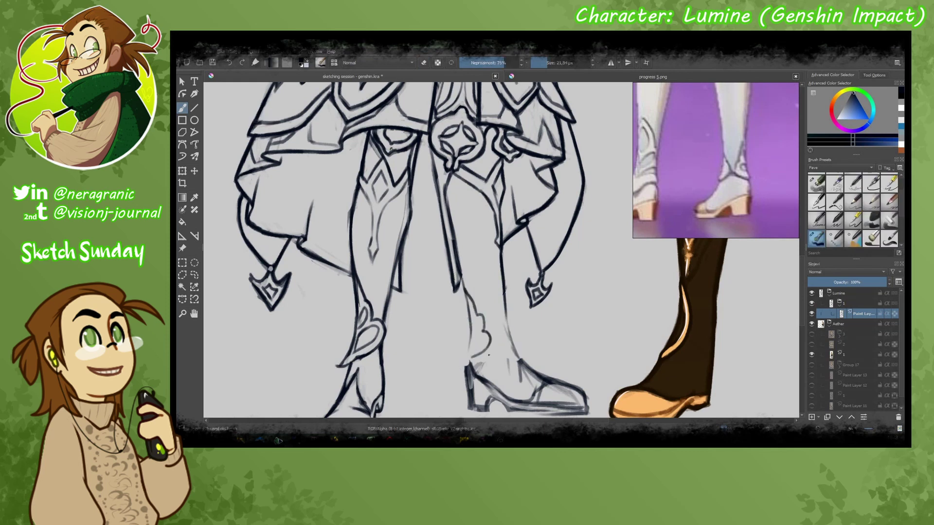
{"action": "left_click_drag", "start_coordinate": [501, 281], "coordinate": [519, 354]}
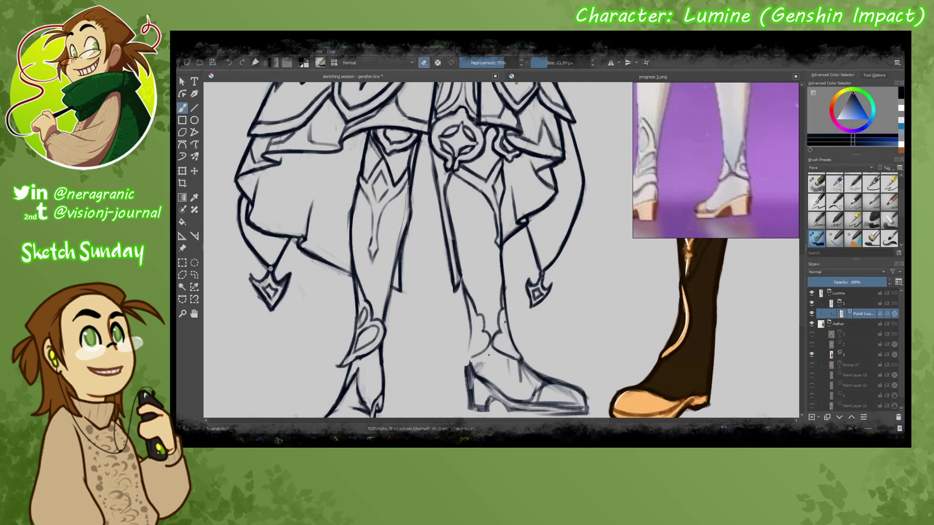
{"action": "mouse_move", "coordinate": [504, 287]}
{"action": "left_mouse_down"}
{"action": "mouse_move", "coordinate": [515, 355]}
{"action": "mouse_move", "coordinate": [509, 335]}
{"action": "mouse_move", "coordinate": [472, 319]}
{"action": "left_mouse_up"}
{"action": "key", "text": "e"}
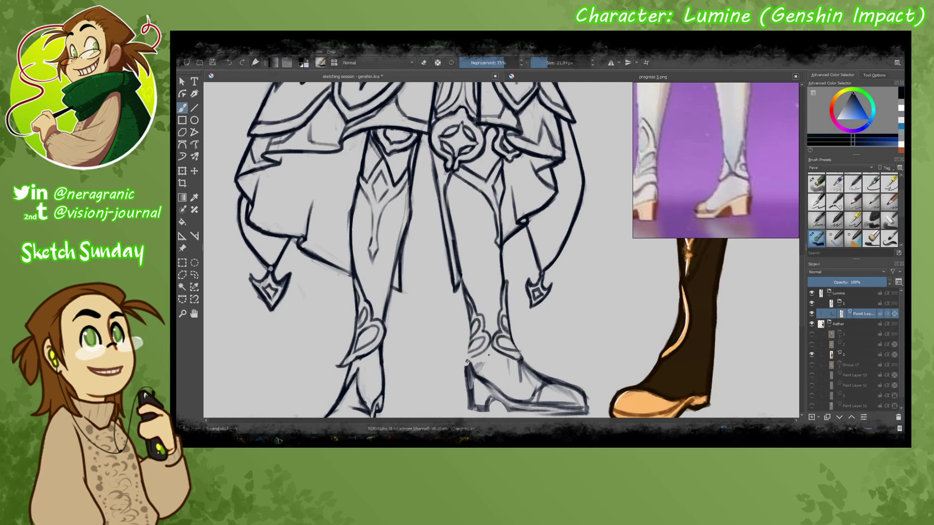
- Outline the left shoe's upper below the ankle ornaments, including its back edge, instep and toe section
{"action": "key", "text": "e"}
{"action": "mouse_move", "coordinate": [467, 362]}
{"action": "left_mouse_down"}
{"action": "mouse_move", "coordinate": [469, 382]}
{"action": "mouse_move", "coordinate": [482, 375]}
{"action": "left_mouse_up"}
{"action": "key", "text": "e"}
{"action": "mouse_move", "coordinate": [462, 284]}
{"action": "left_mouse_down"}
{"action": "mouse_move", "coordinate": [457, 362]}
{"action": "mouse_move", "coordinate": [440, 304]}
{"action": "left_mouse_up"}
{"action": "mouse_move", "coordinate": [471, 347]}
{"action": "left_mouse_down"}
{"action": "mouse_move", "coordinate": [535, 340]}
{"action": "mouse_move", "coordinate": [562, 360]}
{"action": "left_mouse_up"}
{"action": "key", "text": "e"}
{"action": "mouse_move", "coordinate": [508, 315]}
{"action": "left_mouse_down"}
{"action": "mouse_move", "coordinate": [569, 359]}
{"action": "mouse_move", "coordinate": [511, 363]}
{"action": "left_mouse_up"}
{"action": "key", "text": "e"}
{"action": "key", "text": "e"}
- Define the left shoe's block heel and clean up the lines of its sole
{"action": "mouse_move", "coordinate": [504, 336]}
{"action": "left_mouse_down"}
{"action": "mouse_move", "coordinate": [530, 359]}
{"action": "mouse_move", "coordinate": [525, 341]}
{"action": "mouse_move", "coordinate": [567, 350]}
{"action": "mouse_move", "coordinate": [513, 317]}
{"action": "mouse_move", "coordinate": [489, 235]}
{"action": "left_mouse_up"}
{"action": "key", "text": "e"}
{"action": "key", "text": "e"}
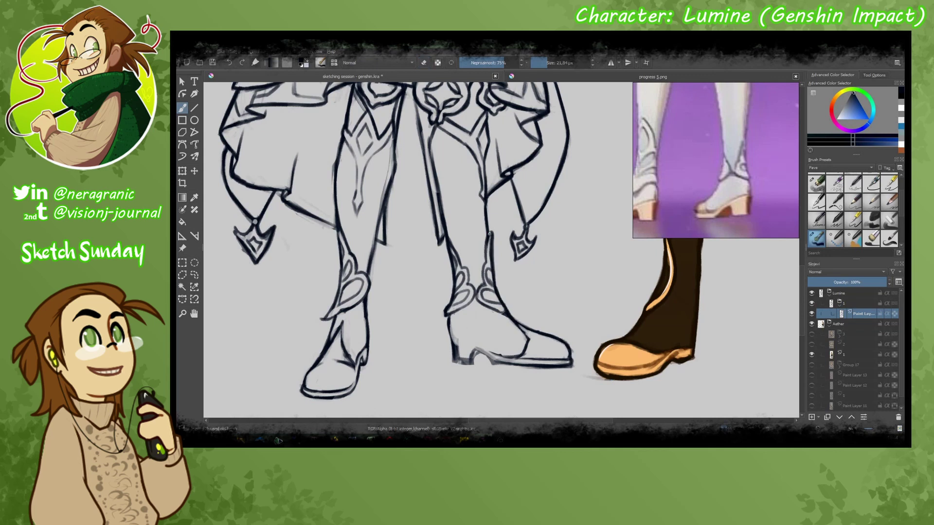
{"action": "mouse_move", "coordinate": [484, 353]}
{"action": "left_mouse_down"}
{"action": "mouse_move", "coordinate": [456, 345]}
{"action": "mouse_move", "coordinate": [521, 359]}
{"action": "left_mouse_up"}
{"action": "key", "text": "e"}
{"action": "key", "text": "e"}
{"action": "left_click_drag", "start_coordinate": [445, 319], "coordinate": [449, 330]}
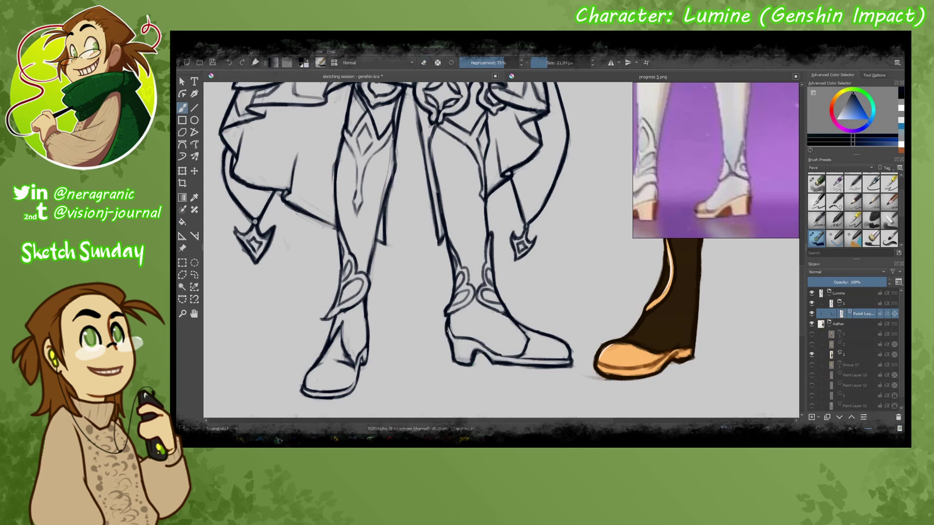
{"action": "key", "text": "e"}
{"action": "left_click_drag", "start_coordinate": [497, 364], "coordinate": [566, 363]}
{"action": "key", "text": "e"}
{"action": "left_click_drag", "start_coordinate": [494, 365], "coordinate": [571, 358]}
- Thicken the outer outlines of both boots and shoes with a slightly larger brush
{"action": "scroll", "coordinate": [559, 360], "scroll_direction": "down", "scroll_amount": 5}
{"action": "scroll", "coordinate": [334, 183], "scroll_direction": "up", "scroll_amount": 6}
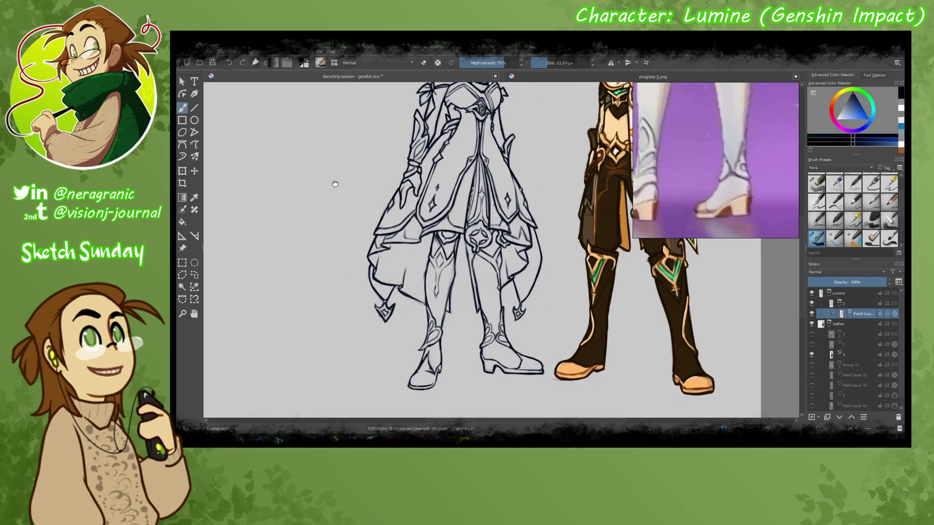
{"action": "mouse_move", "coordinate": [486, 389]}
{"action": "left_mouse_down"}
{"action": "mouse_move", "coordinate": [498, 297]}
{"action": "mouse_move", "coordinate": [472, 263]}
{"action": "left_mouse_up"}
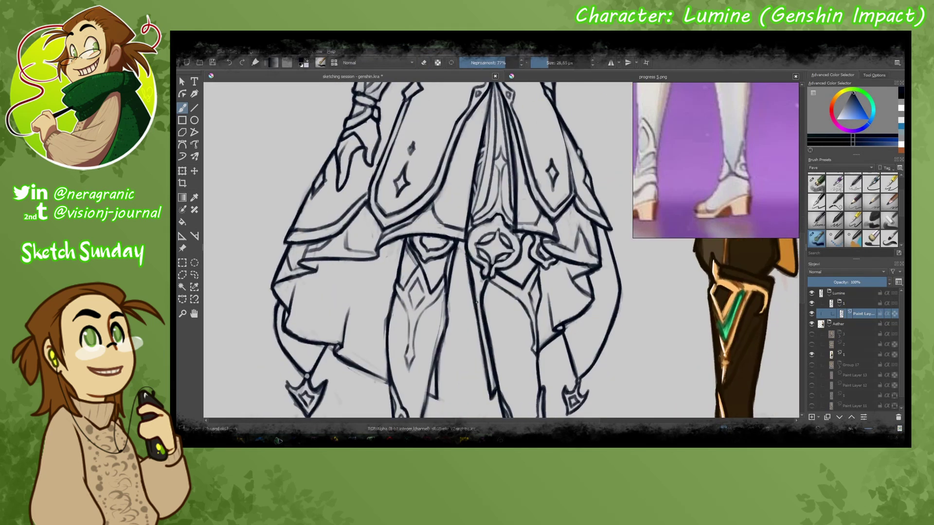
{"action": "mouse_move", "coordinate": [450, 340]}
{"action": "left_mouse_down"}
{"action": "mouse_move", "coordinate": [420, 263]}
{"action": "mouse_move", "coordinate": [437, 126]}
{"action": "left_mouse_up"}
{"action": "left_click_drag", "start_coordinate": [433, 277], "coordinate": [438, 321]}
{"action": "left_click_drag", "start_coordinate": [435, 321], "coordinate": [440, 244]}
{"action": "left_click_drag", "start_coordinate": [462, 307], "coordinate": [399, 336]}
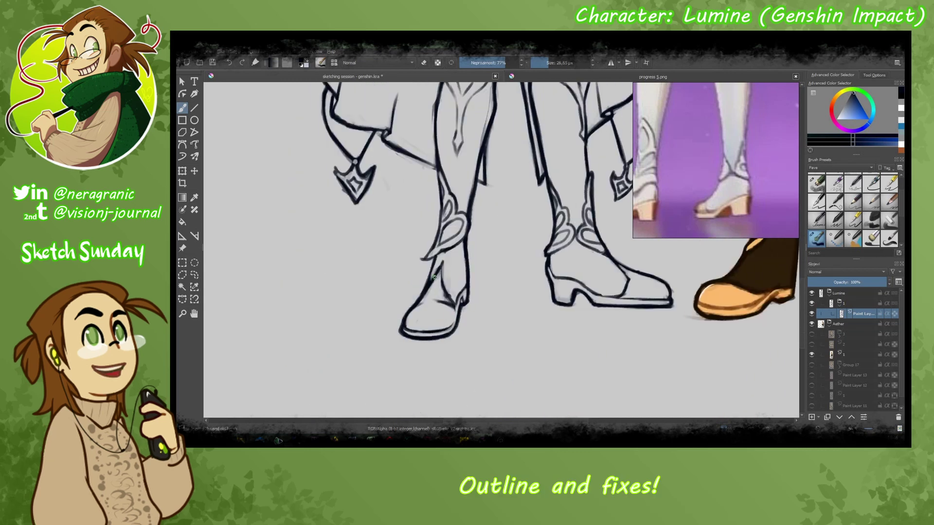
{"action": "left_click_drag", "start_coordinate": [431, 294], "coordinate": [435, 144]}
- Bold the leg contours and the drape edges around the knees, tidying stray line ends
{"action": "scroll", "coordinate": [435, 144], "scroll_direction": "up", "scroll_amount": 5}
{"action": "scroll", "coordinate": [715, 161], "scroll_direction": "up", "scroll_amount": 2}
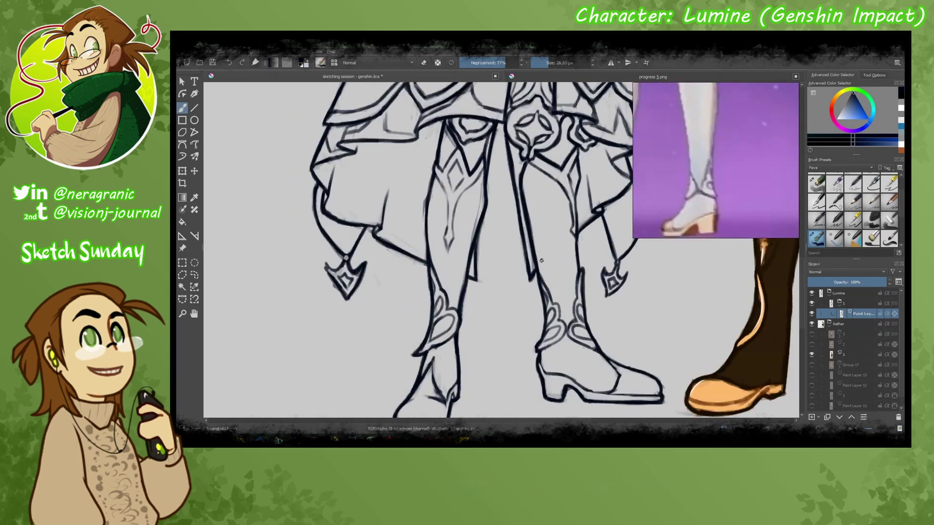
{"action": "scroll", "coordinate": [548, 227], "scroll_direction": "up", "scroll_amount": 2}
{"action": "left_click_drag", "start_coordinate": [548, 227], "coordinate": [548, 269]}
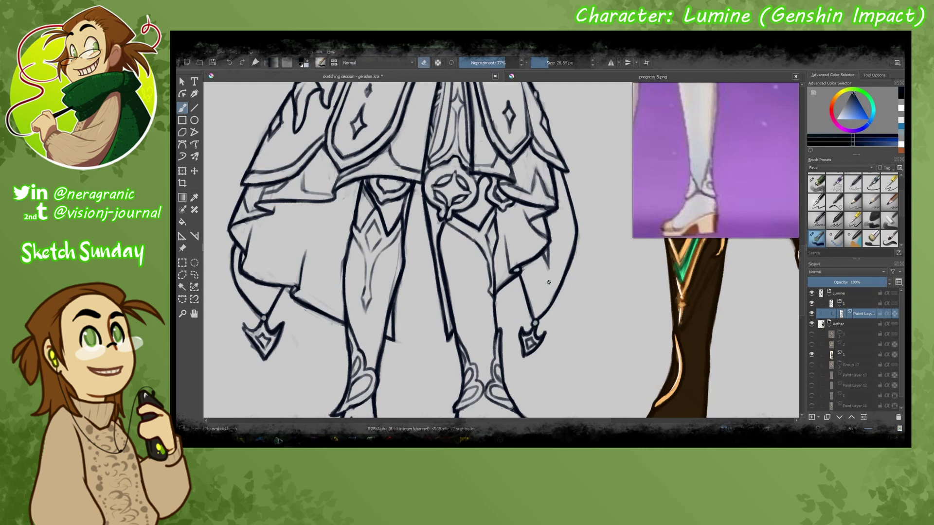
{"action": "scroll", "coordinate": [548, 282], "scroll_direction": "down", "scroll_amount": 3}
{"action": "left_click_drag", "start_coordinate": [516, 175], "coordinate": [521, 336]}
{"action": "left_click_drag", "start_coordinate": [564, 311], "coordinate": [506, 345]}
{"action": "scroll", "coordinate": [362, 320], "scroll_direction": "up", "scroll_amount": 3}
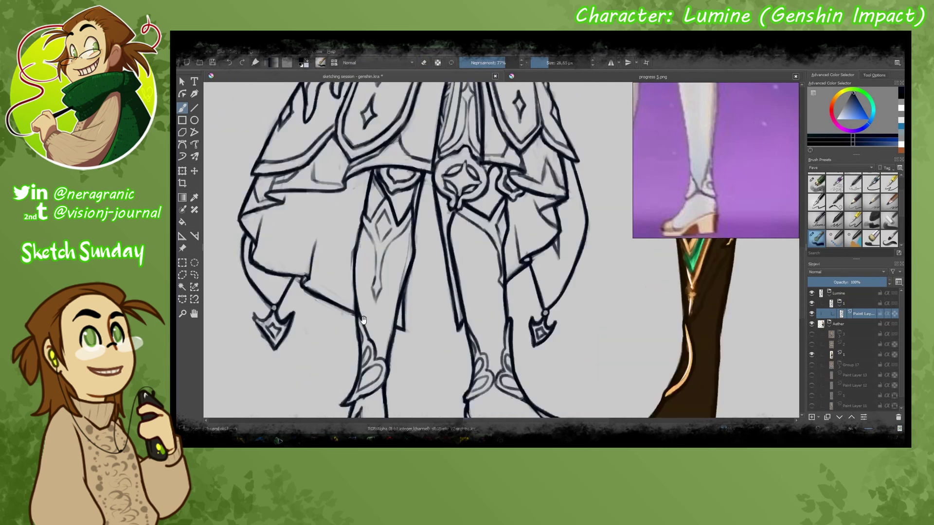
- Add a new paint layer inside the Lumine layer group
{"action": "scroll", "coordinate": [363, 320], "scroll_direction": "up", "scroll_amount": 3}
{"action": "scroll", "coordinate": [386, 257], "scroll_direction": "down", "scroll_amount": 3}
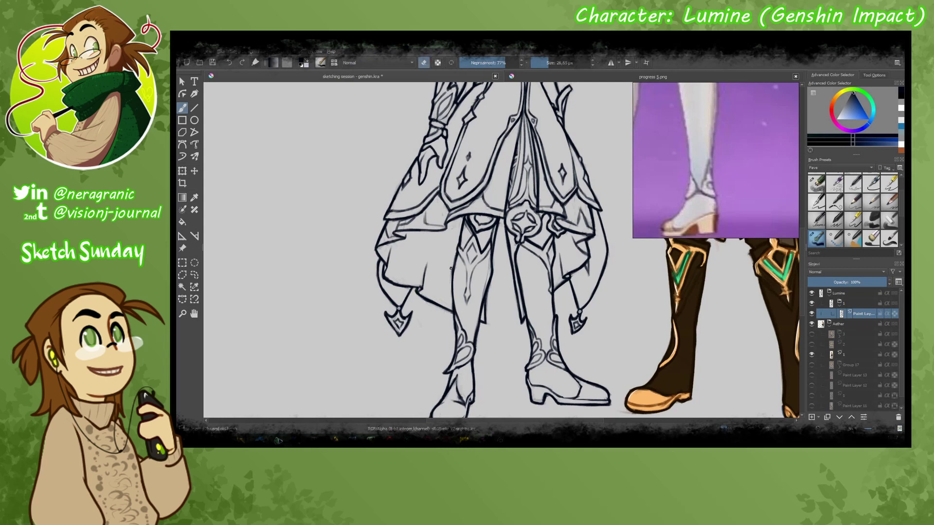
{"action": "scroll", "coordinate": [451, 268], "scroll_direction": "down", "scroll_amount": 5}
{"action": "scroll", "coordinate": [451, 268], "scroll_direction": "up", "scroll_amount": 3}
{"action": "key", "text": "Insert"}
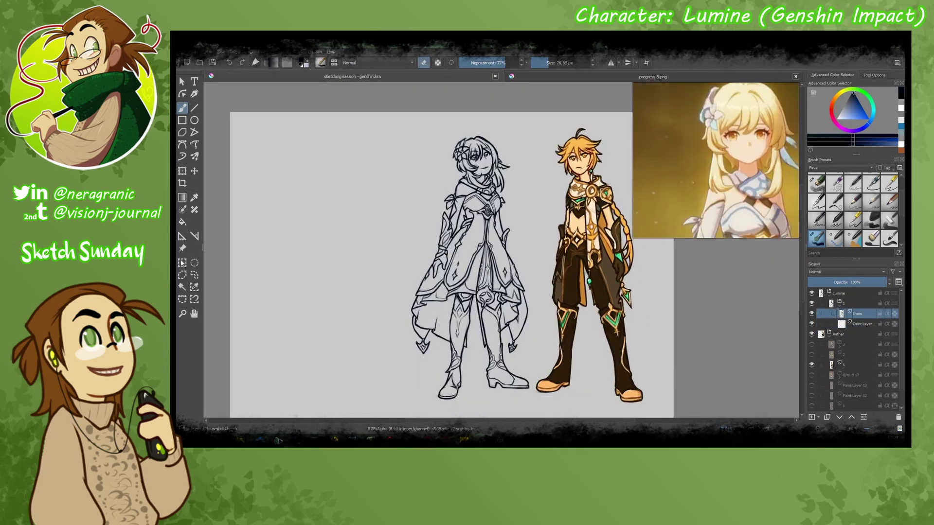
{"action": "left_click", "coordinate": [182, 287]}
{"action": "left_click", "coordinate": [393, 174]}
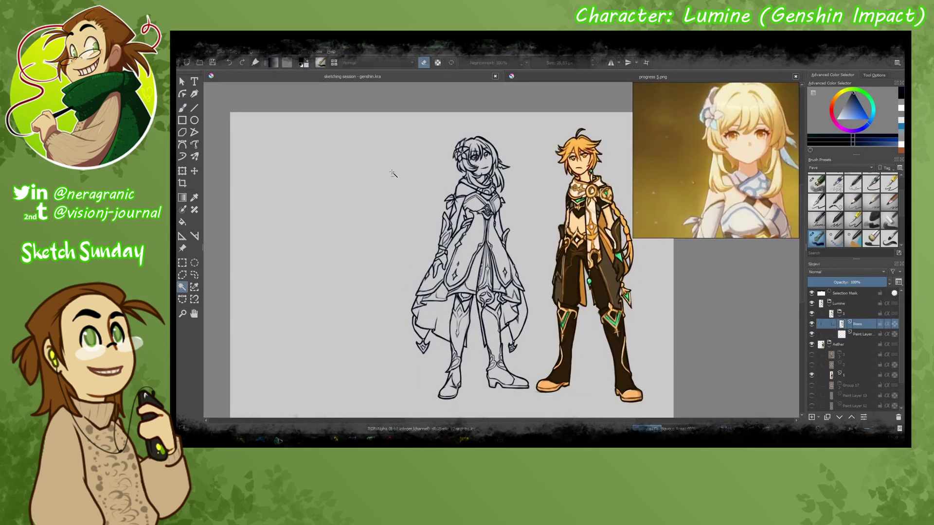
{"action": "key", "text": "ctrl+shift+a"}
- Touch up the line art between Lumine's near sleeve and the waist of her dress
{"action": "key", "text": "b"}
{"action": "scroll", "coordinate": [522, 259], "scroll_direction": "up", "scroll_amount": 5}
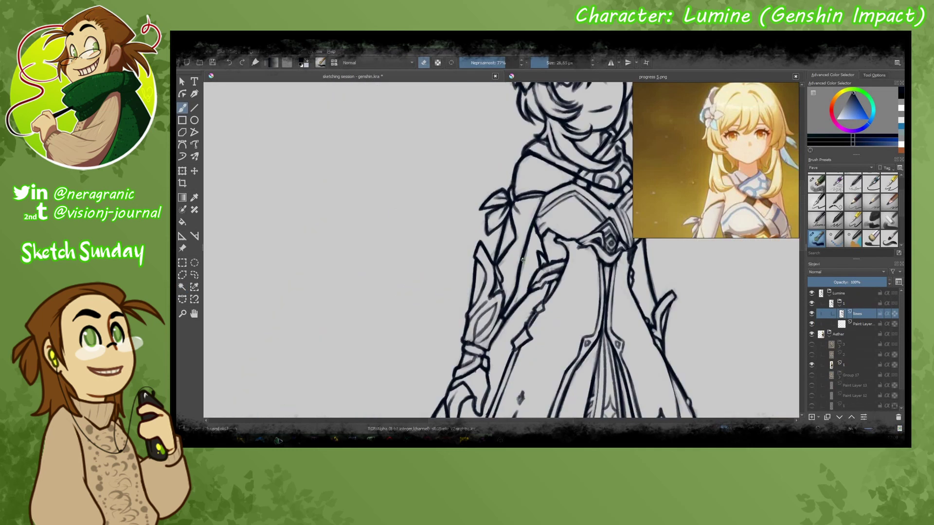
{"action": "key", "text": "e"}
{"action": "left_click_drag", "start_coordinate": [514, 298], "coordinate": [532, 234]}
{"action": "scroll", "coordinate": [511, 304], "scroll_direction": "down", "scroll_amount": 5}
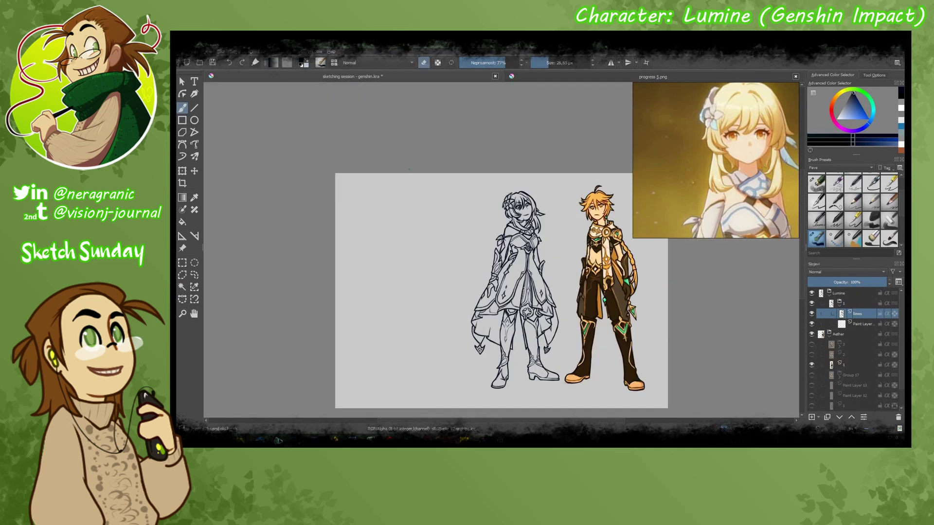
{"action": "scroll", "coordinate": [559, 316], "scroll_direction": "up", "scroll_amount": 4}
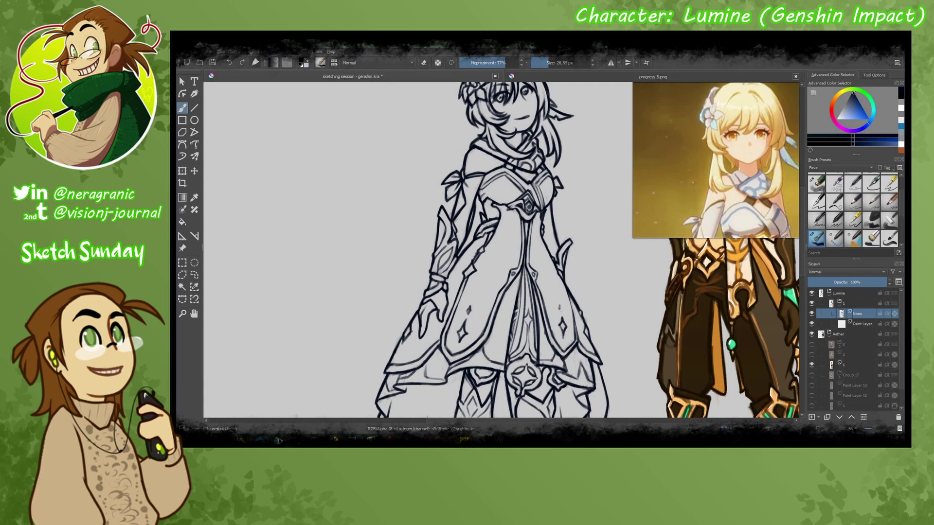
- Select the empty area around Lumine's line art and invert the selection so it covers her whole silhouette
{"action": "key", "text": "w"}
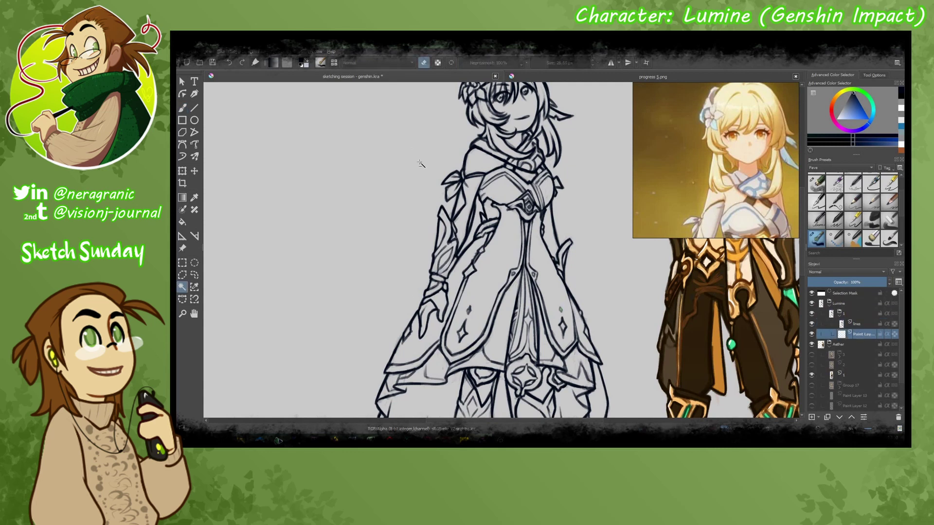
{"action": "left_click", "coordinate": [396, 151]}
{"action": "scroll", "coordinate": [444, 206], "scroll_direction": "up", "scroll_amount": 2}
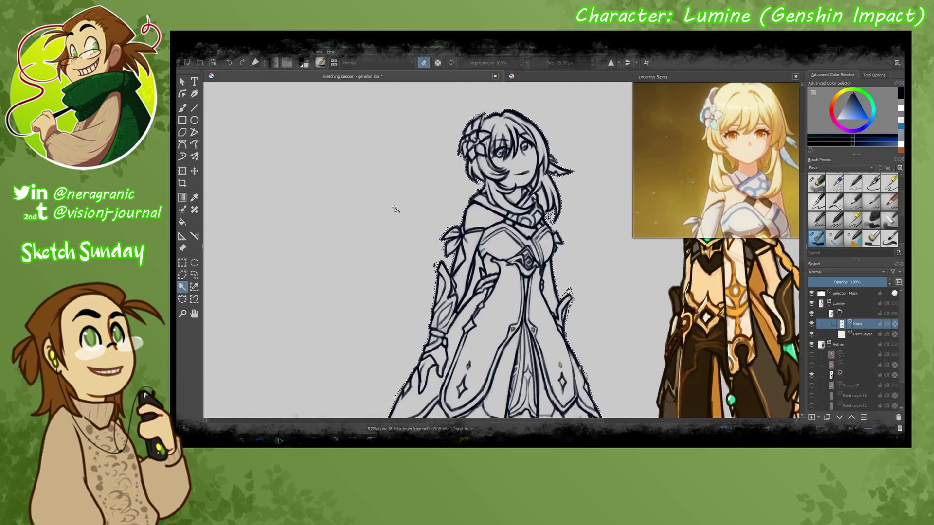
{"action": "scroll", "coordinate": [409, 273], "scroll_direction": "down", "scroll_amount": 5}
{"action": "key", "text": "l"}
{"action": "scroll", "coordinate": [350, 204], "scroll_direction": "up", "scroll_amount": 5}
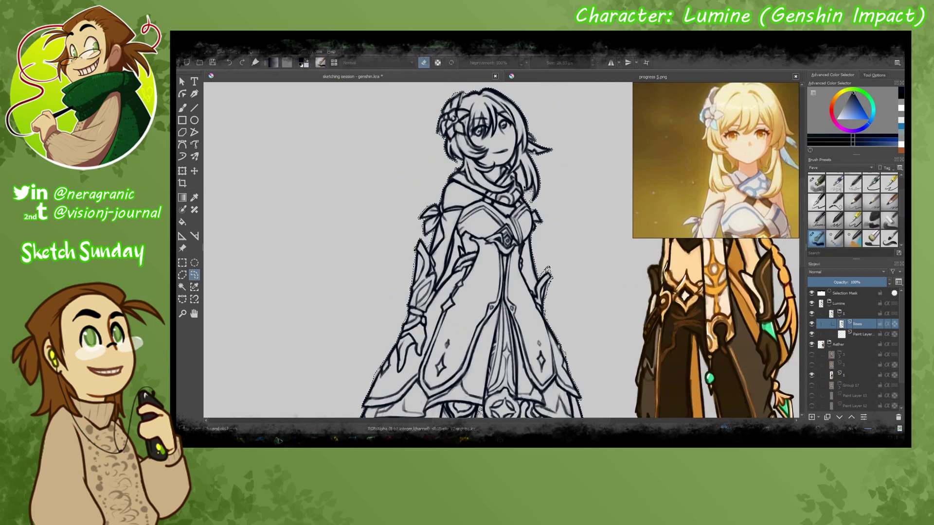
{"action": "left_click", "coordinate": [240, 53]}
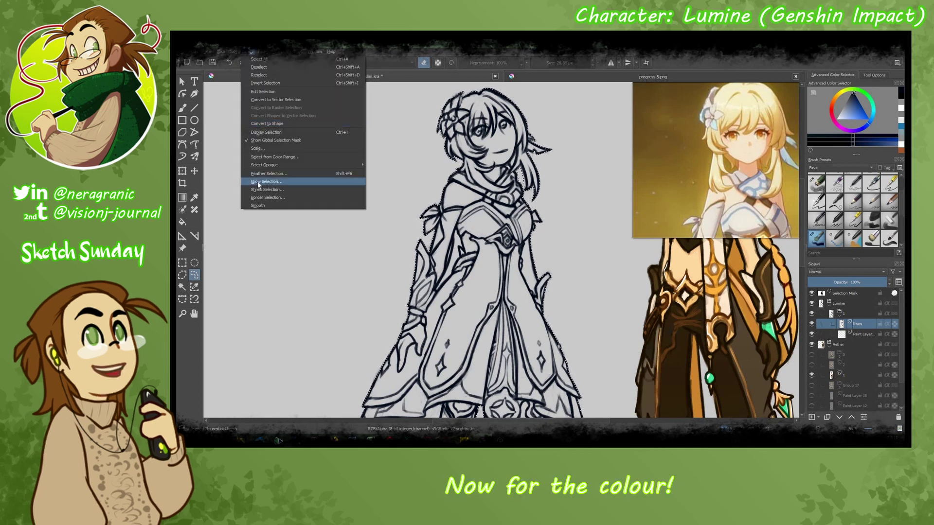
- Fill Lumine's selected silhouette with flat grey on the paint layer beneath the lines
{"action": "left_click", "coordinate": [861, 335]}
{"action": "key", "text": "b"}
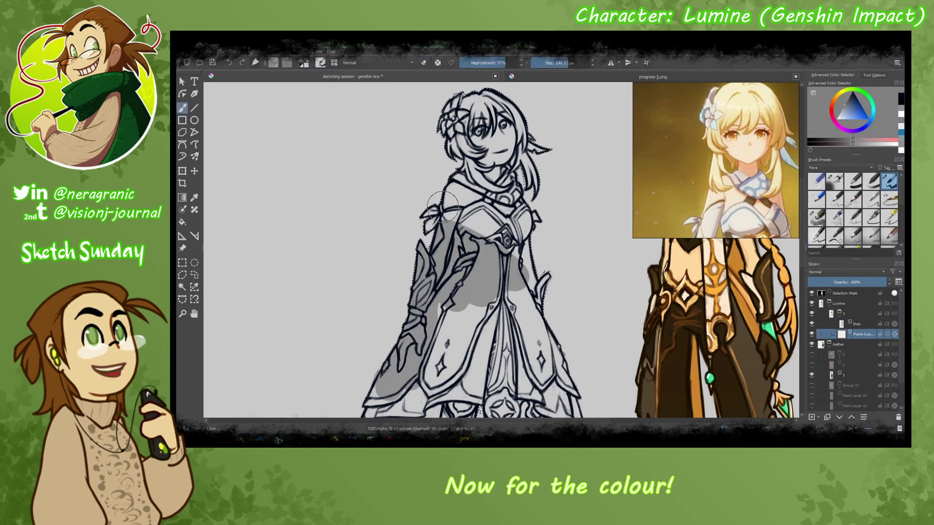
{"action": "left_click_drag", "start_coordinate": [428, 272], "coordinate": [516, 351]}
{"action": "scroll", "coordinate": [489, 194], "scroll_direction": "down", "scroll_amount": 5}
{"action": "scroll", "coordinate": [488, 194], "scroll_direction": "down", "scroll_amount": 5}
{"action": "left_click_drag", "start_coordinate": [389, 292], "coordinate": [486, 340]}
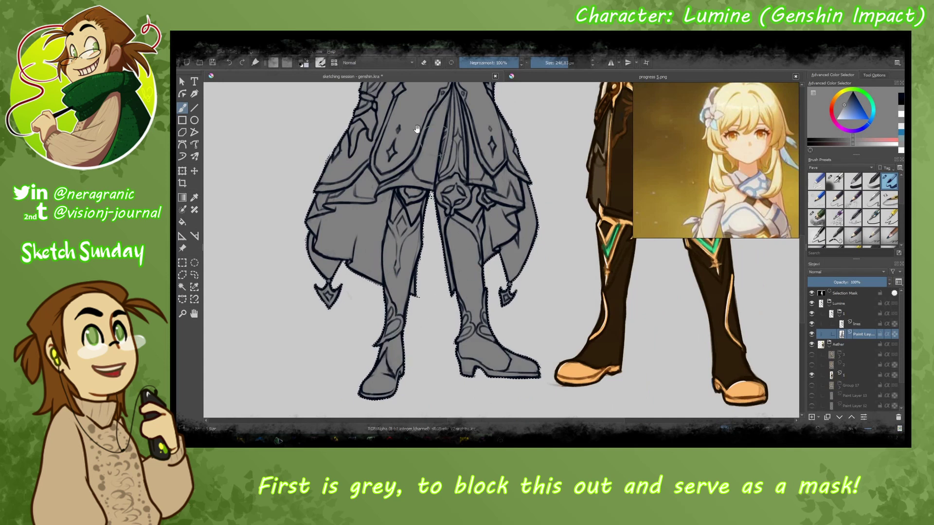
- Clear the selection and tidy the edges of the grey base around the hair flower, boots and skirt
{"action": "key", "text": "ctrl+shift+a"}
{"action": "scroll", "coordinate": [460, 250], "scroll_direction": "up", "scroll_amount": 5}
{"action": "scroll", "coordinate": [456, 169], "scroll_direction": "up", "scroll_amount": 5}
{"action": "left_click_drag", "start_coordinate": [425, 167], "coordinate": [467, 167]}
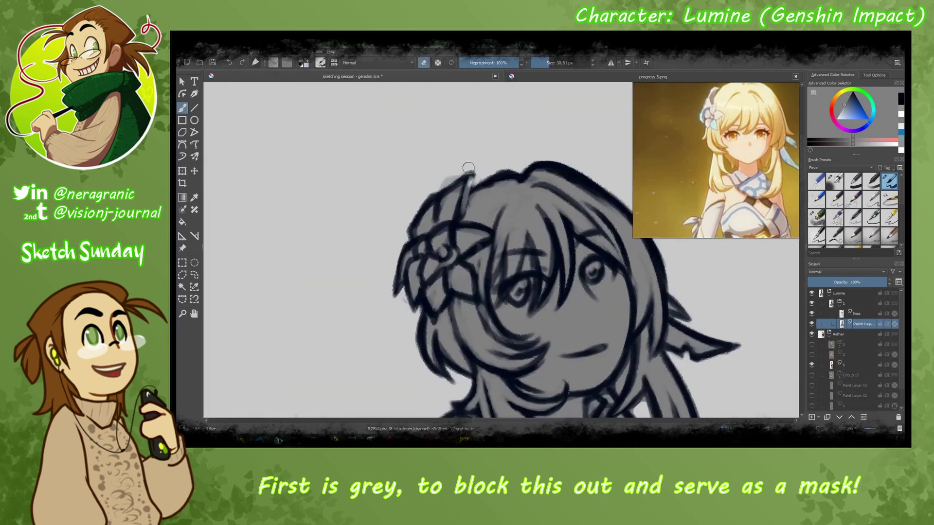
{"action": "scroll", "coordinate": [555, 317], "scroll_direction": "down", "scroll_amount": 10}
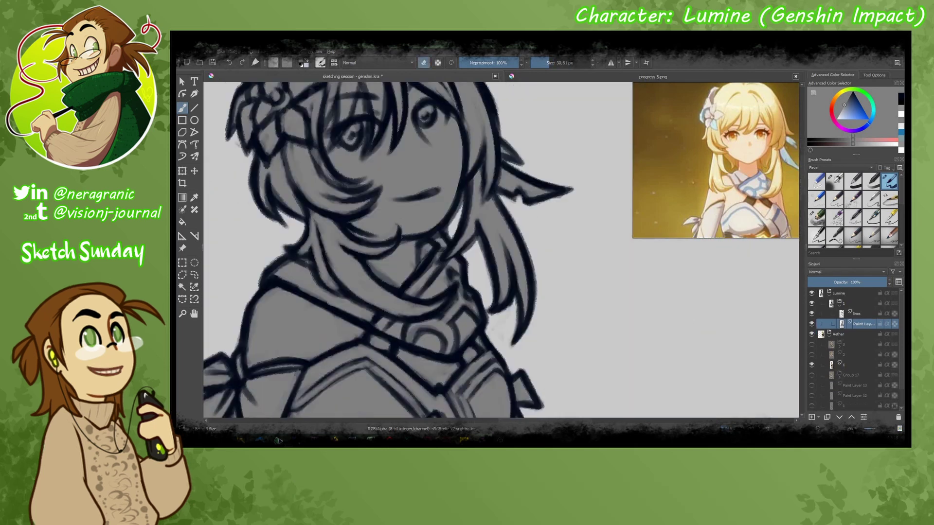
{"action": "scroll", "coordinate": [515, 266], "scroll_direction": "down", "scroll_amount": 10}
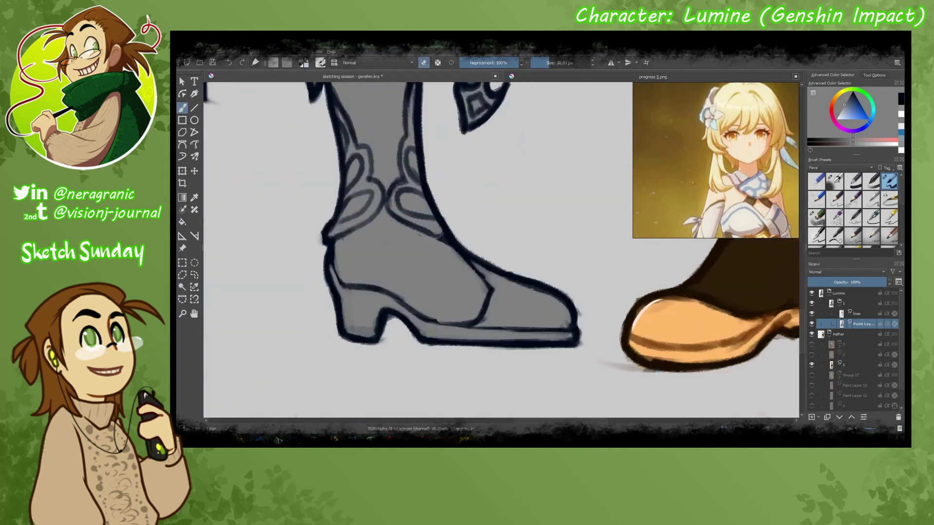
{"action": "scroll", "coordinate": [467, 371], "scroll_direction": "up", "scroll_amount": 10}
{"action": "scroll", "coordinate": [490, 195], "scroll_direction": "down", "scroll_amount": 10}
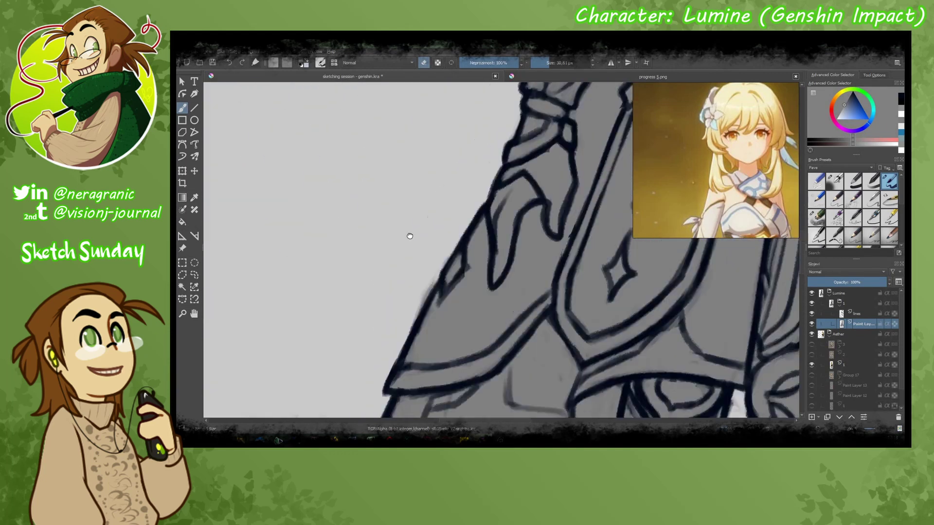
- Paint a light skin tone over Lumine's face, neck, bare shoulder, chest gap and hand
{"action": "scroll", "coordinate": [426, 208], "scroll_direction": "down", "scroll_amount": 5}
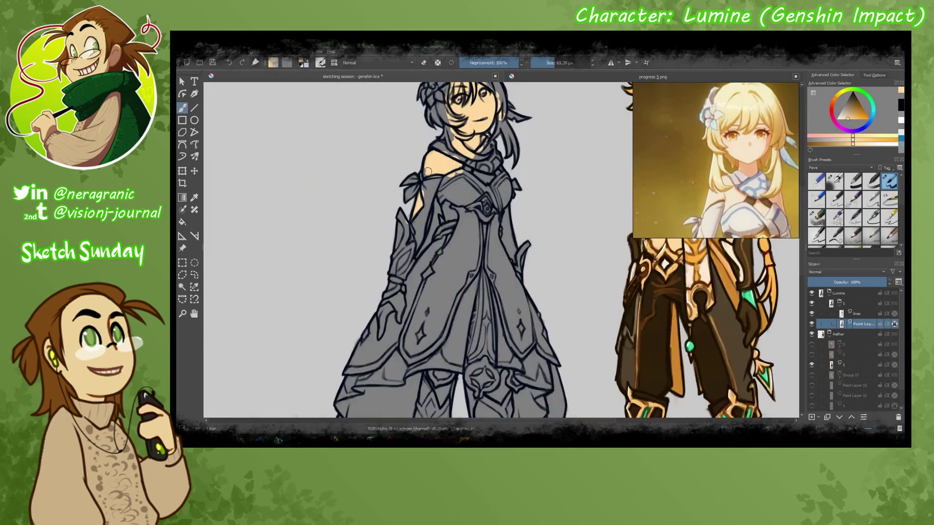
{"action": "scroll", "coordinate": [426, 155], "scroll_direction": "down", "scroll_amount": 5}
{"action": "scroll", "coordinate": [490, 269], "scroll_direction": "up", "scroll_amount": 10}
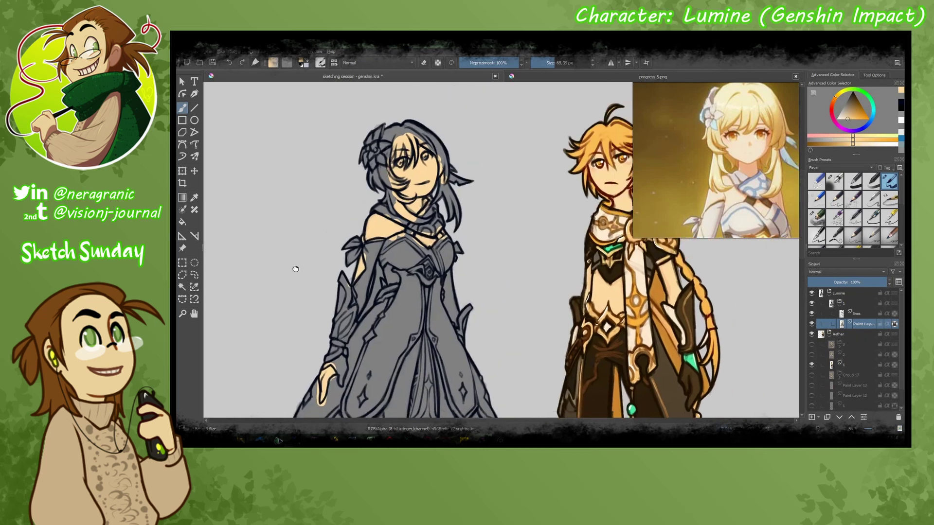
{"action": "scroll", "coordinate": [757, 158], "scroll_direction": "up", "scroll_amount": 5}
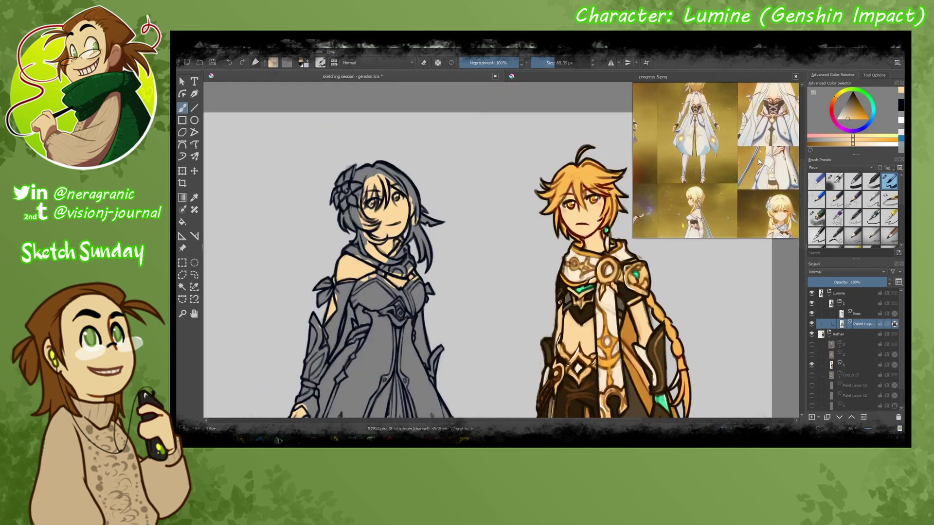
- Colour Lumine's eyes amber and add a soft blush to her cheeks, using Aether's colours as the guide
{"action": "scroll", "coordinate": [494, 222], "scroll_direction": "up", "scroll_amount": 3}
{"action": "scroll", "coordinate": [253, 212], "scroll_direction": "left", "scroll_amount": 5}
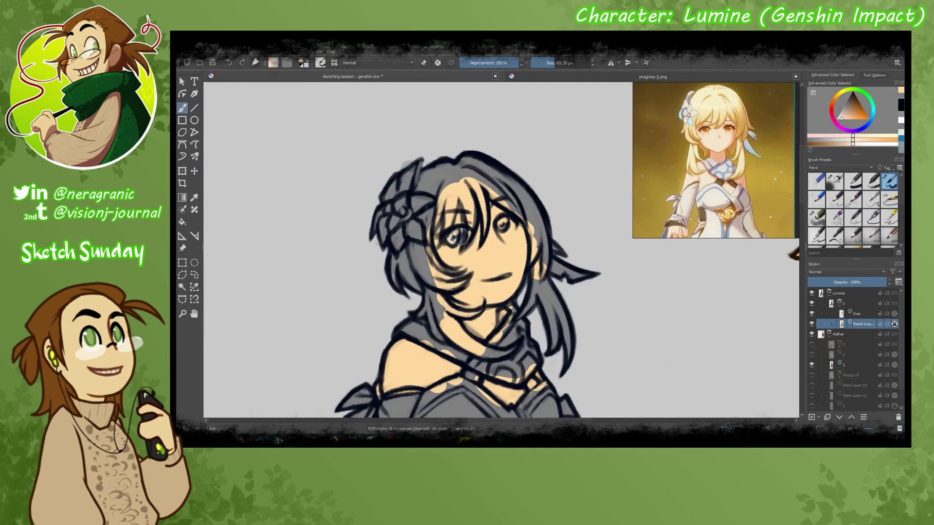
{"action": "scroll", "coordinate": [427, 277], "scroll_direction": "down", "scroll_amount": 3}
{"action": "scroll", "coordinate": [427, 278], "scroll_direction": "up", "scroll_amount": 3}
{"action": "scroll", "coordinate": [288, 261], "scroll_direction": "right", "scroll_amount": 10}
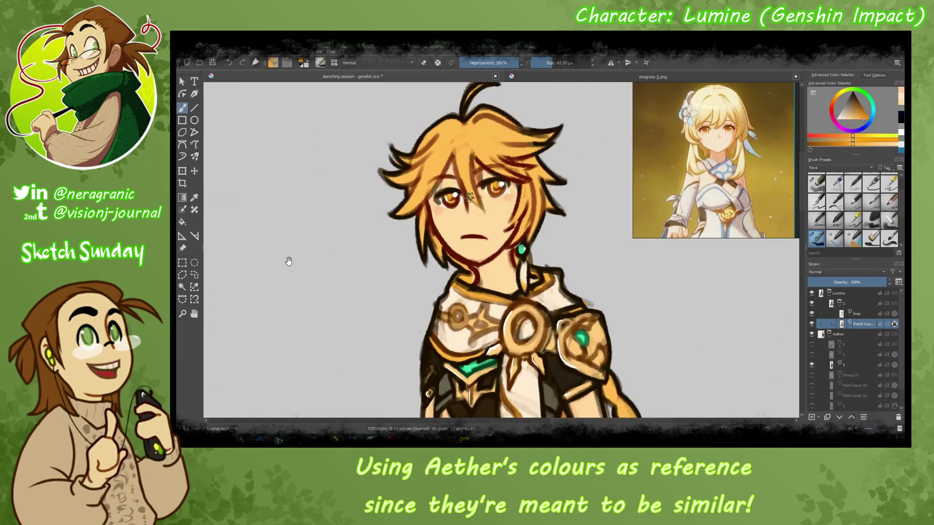
{"action": "scroll", "coordinate": [287, 261], "scroll_direction": "left", "scroll_amount": 10}
{"action": "left_click_drag", "start_coordinate": [428, 251], "coordinate": [441, 252]}
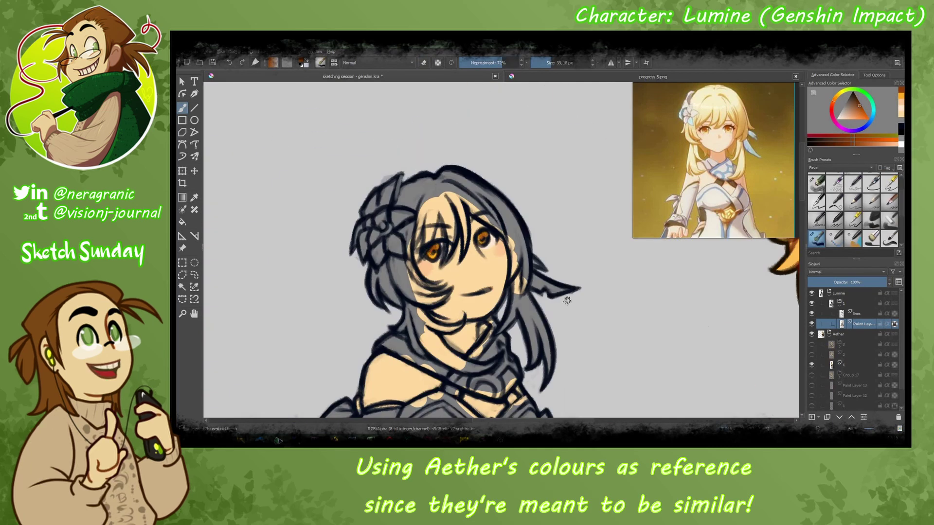
{"action": "left_click_drag", "start_coordinate": [567, 300], "coordinate": [589, 287]}
- Paint the crown and the far-side locks of Lumine's hair in pale yellow with the flat colouring brush
{"action": "left_click", "coordinate": [890, 181]}
{"action": "scroll", "coordinate": [501, 267], "scroll_direction": "right", "scroll_amount": 10}
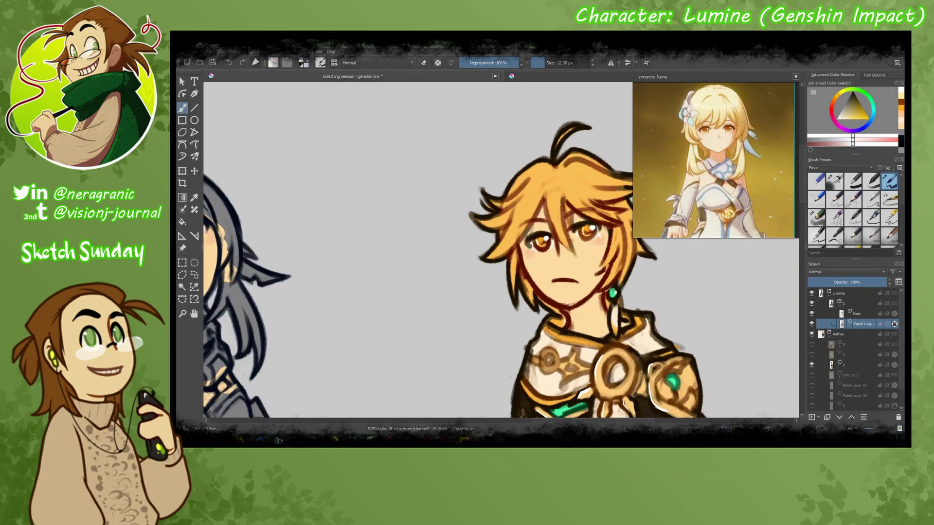
{"action": "scroll", "coordinate": [501, 267], "scroll_direction": "left", "scroll_amount": 10}
{"action": "scroll", "coordinate": [501, 267], "scroll_direction": "right", "scroll_amount": 4}
{"action": "left_click_drag", "start_coordinate": [400, 171], "coordinate": [455, 208]}
{"action": "scroll", "coordinate": [413, 267], "scroll_direction": "down", "scroll_amount": 2}
{"action": "left_click_drag", "start_coordinate": [396, 195], "coordinate": [465, 214]}
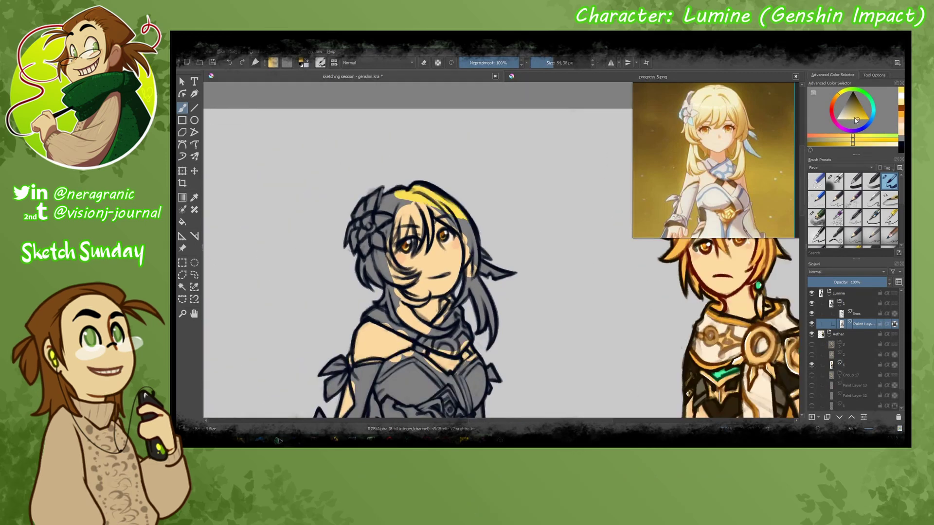
{"action": "left_click", "coordinate": [851, 122]}
{"action": "scroll", "coordinate": [256, 263], "scroll_direction": "up", "scroll_amount": 2}
{"action": "mouse_move", "coordinate": [423, 190]}
{"action": "left_mouse_down"}
{"action": "mouse_move", "coordinate": [467, 265]}
{"action": "mouse_move", "coordinate": [486, 375]}
{"action": "left_mouse_up"}
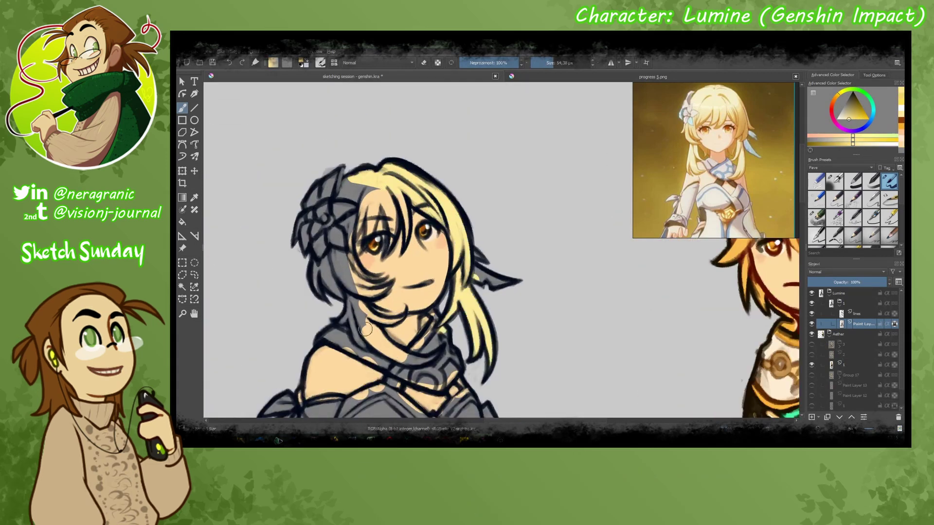
- Extend the pale yellow to the hair beside the flower, the fringe and the locks falling over the scarf
{"action": "left_click_drag", "start_coordinate": [341, 253], "coordinate": [331, 200]}
{"action": "left_click_drag", "start_coordinate": [375, 330], "coordinate": [433, 360]}
{"action": "key", "text": "/"}
{"action": "left_click_drag", "start_coordinate": [352, 287], "coordinate": [342, 253]}
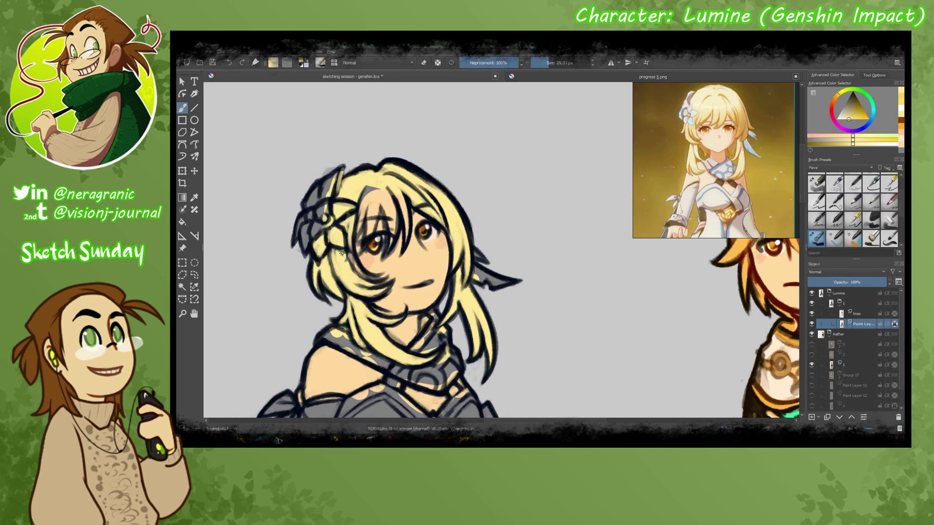
{"action": "scroll", "coordinate": [389, 179], "scroll_direction": "down", "scroll_amount": 3}
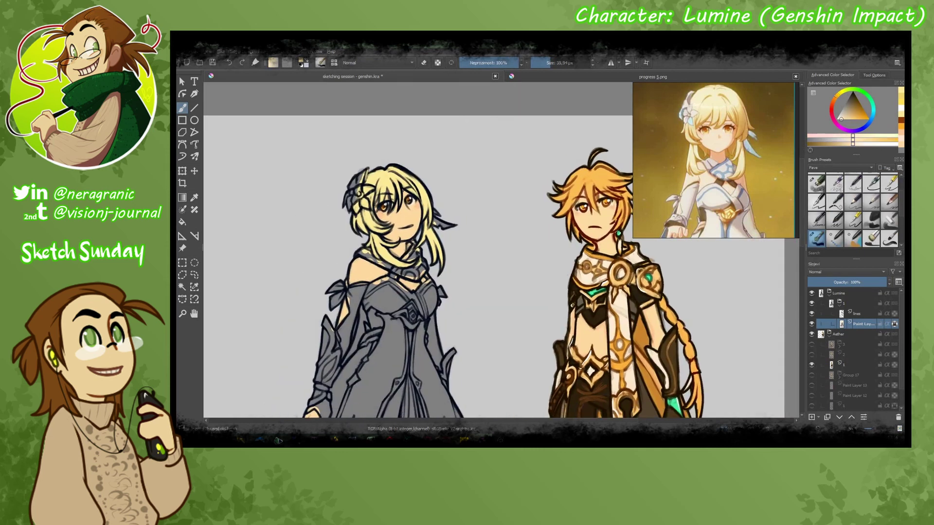
- Paint Lumine's bodice and patterned scarf in a pale bluish white
{"action": "key", "text": "/"}
{"action": "left_click_drag", "start_coordinate": [364, 292], "coordinate": [406, 319]}
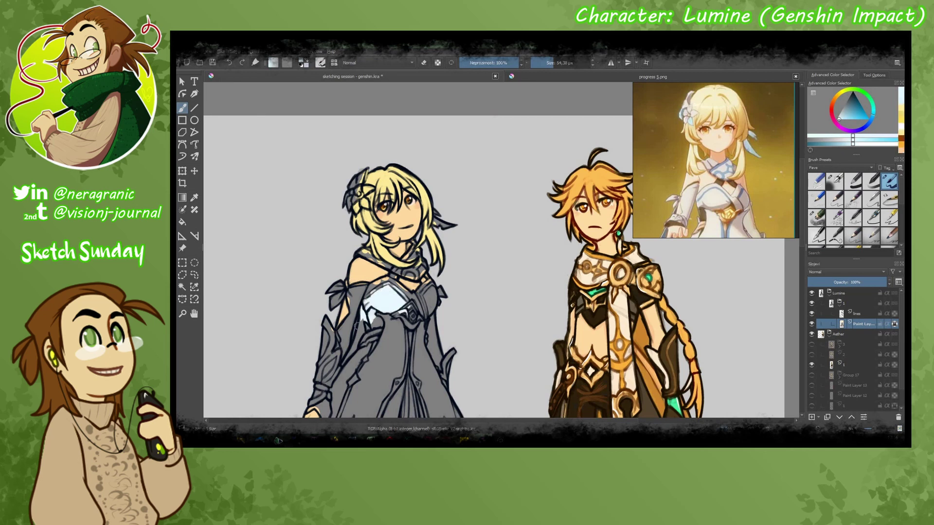
{"action": "scroll", "coordinate": [404, 241], "scroll_direction": "up", "scroll_amount": 3}
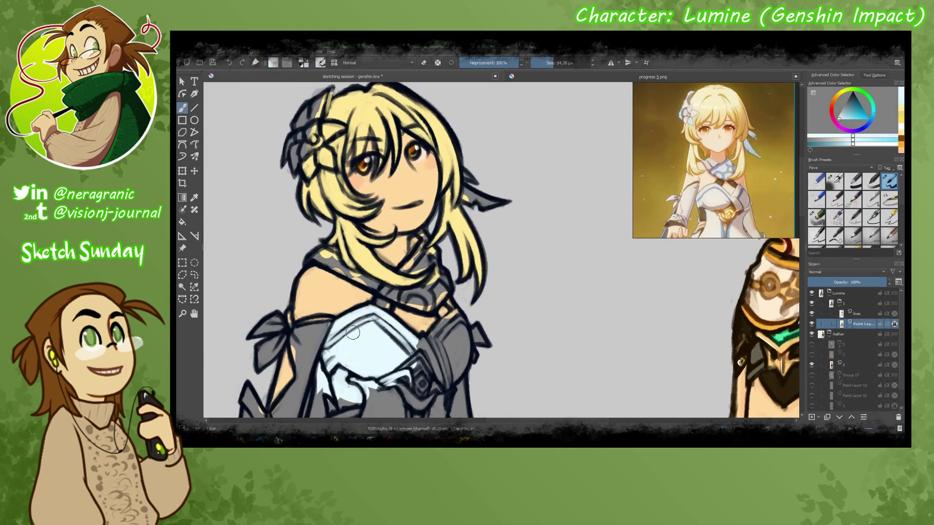
{"action": "mouse_move", "coordinate": [353, 332]}
{"action": "left_mouse_down"}
{"action": "mouse_move", "coordinate": [442, 277]}
{"action": "mouse_move", "coordinate": [435, 336]}
{"action": "mouse_move", "coordinate": [477, 339]}
{"action": "mouse_move", "coordinate": [439, 275]}
{"action": "left_mouse_up"}
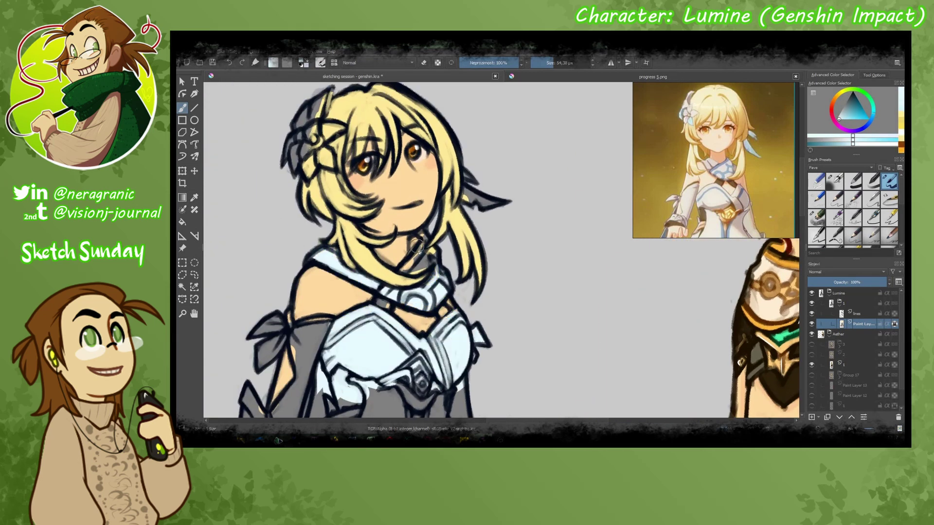
{"action": "key", "text": "/"}
{"action": "scroll", "coordinate": [354, 163], "scroll_direction": "down", "scroll_amount": 4}
{"action": "scroll", "coordinate": [489, 253], "scroll_direction": "up", "scroll_amount": 5}
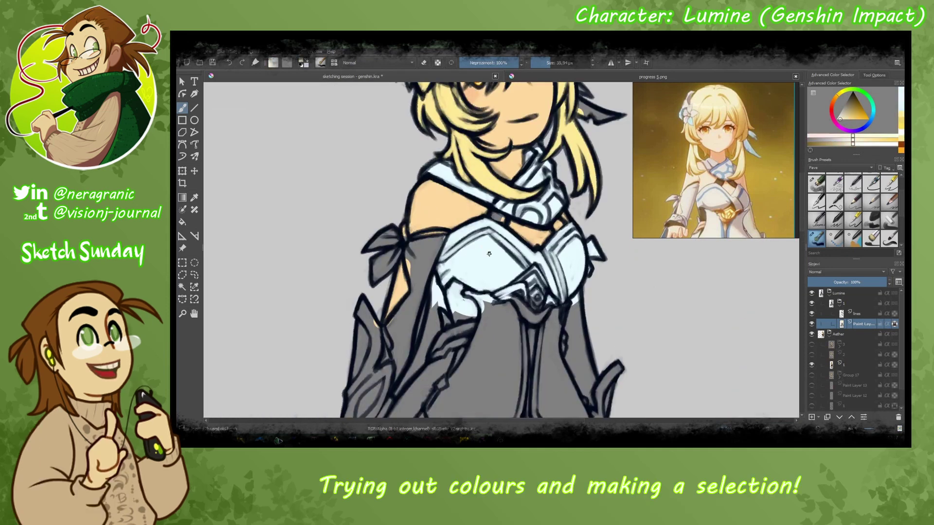
- Sample the pale white from the bodice and paint Lumine's far sleeve with it
{"action": "scroll", "coordinate": [489, 253], "scroll_direction": "down", "scroll_amount": 5}
{"action": "scroll", "coordinate": [370, 272], "scroll_direction": "up", "scroll_amount": 3}
{"action": "left_click", "coordinate": [401, 302], "text": "ctrl"}
{"action": "key", "text": "/"}
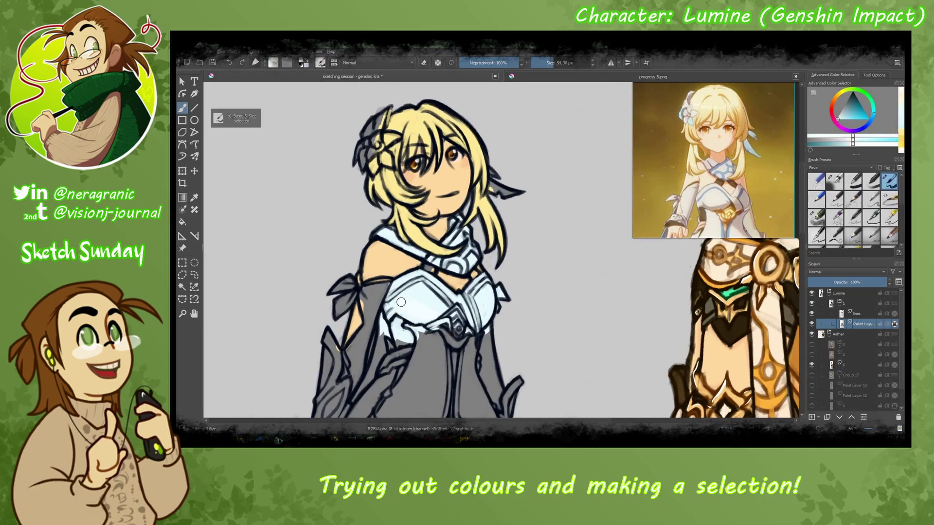
{"action": "left_click_drag", "start_coordinate": [481, 336], "coordinate": [502, 413]}
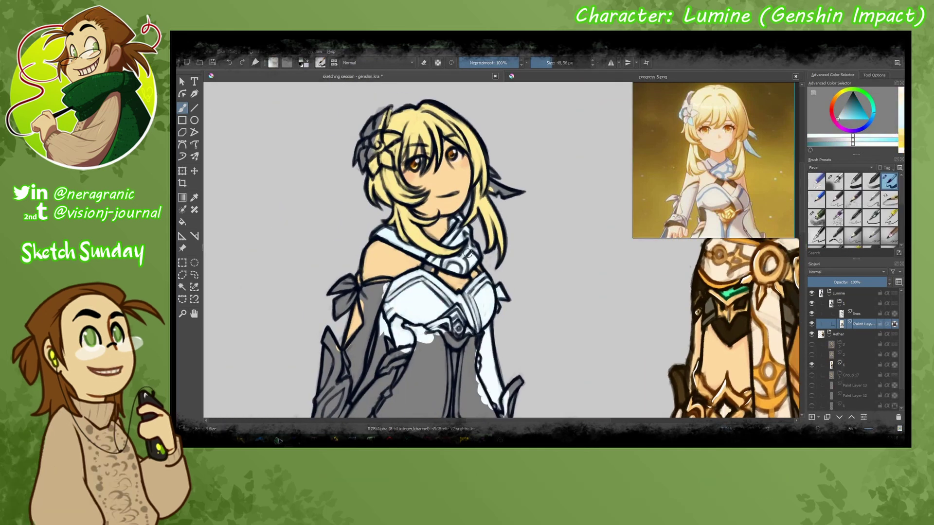
- Paint the hair flower, the sleeve bow and the upper near sleeve in the same pale white
{"action": "key", "text": "/"}
{"action": "scroll", "coordinate": [329, 151], "scroll_direction": "down", "scroll_amount": 3}
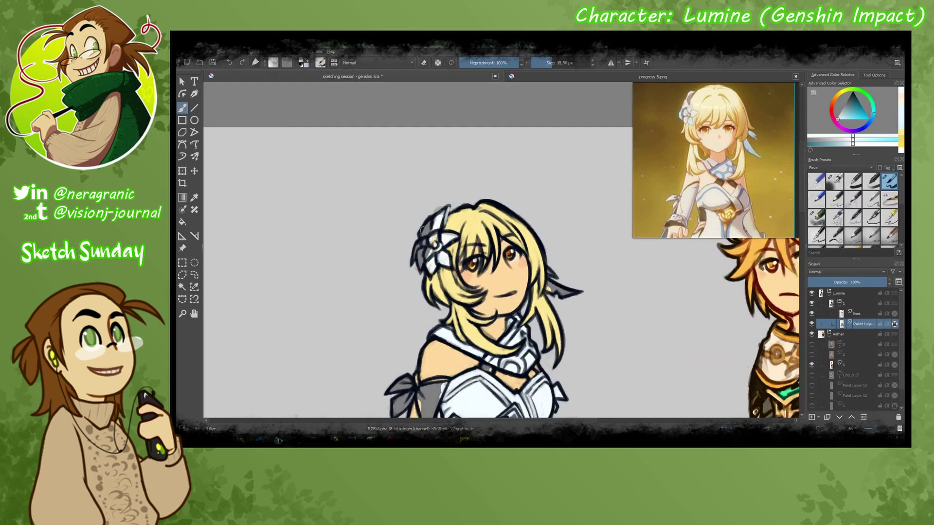
{"action": "scroll", "coordinate": [435, 244], "scroll_direction": "up", "scroll_amount": 3}
{"action": "left_click_drag", "start_coordinate": [425, 275], "coordinate": [435, 244]}
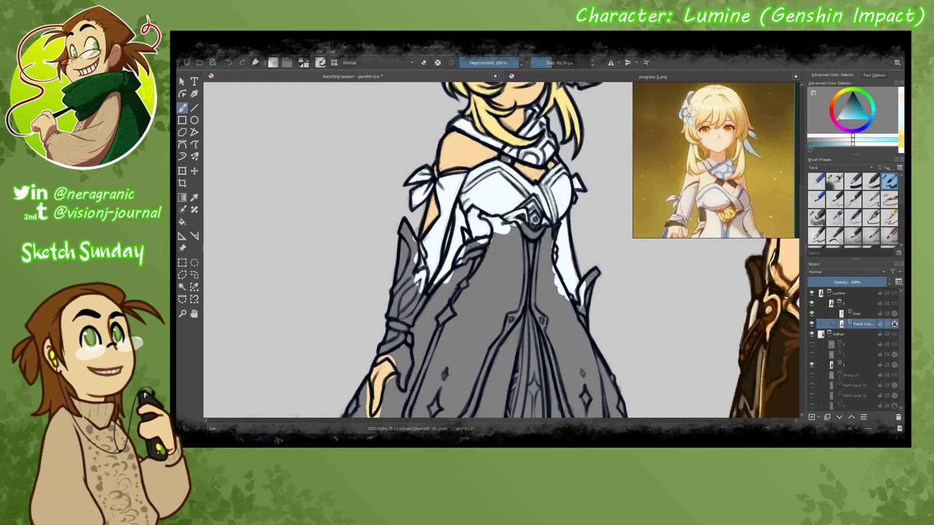
- Cover the near forearm guard and the upper skirt panels in pale white with an enlarged brush
{"action": "key", "text": "bracketright"}
{"action": "left_click_drag", "start_coordinate": [400, 340], "coordinate": [412, 290]}
{"action": "scroll", "coordinate": [546, 227], "scroll_direction": "down", "scroll_amount": 5}
{"action": "scroll", "coordinate": [546, 228], "scroll_direction": "up", "scroll_amount": 3}
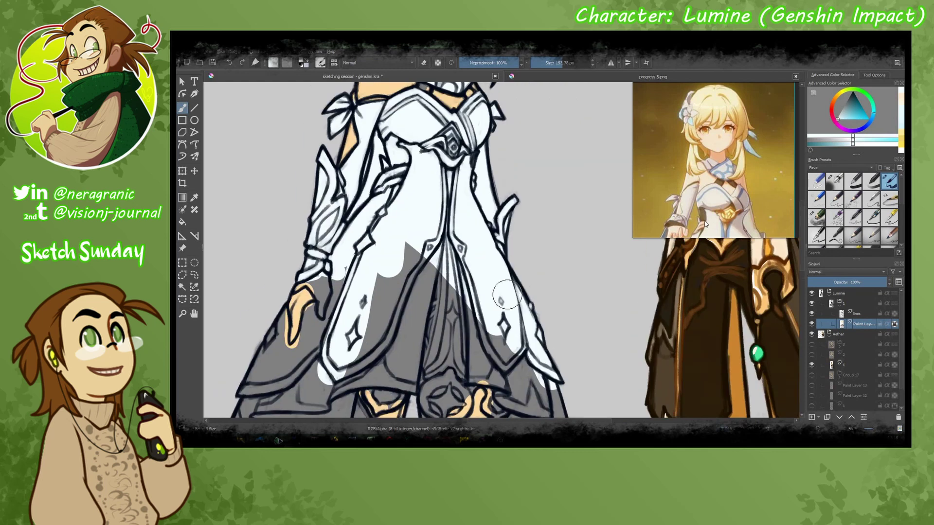
{"action": "scroll", "coordinate": [715, 161], "scroll_direction": "down", "scroll_amount": 3}
{"action": "left_click_drag", "start_coordinate": [350, 272], "coordinate": [438, 340]}
- Fill the lower skirt, the hanging drapes and the upper legs with pale white using a larger brush
{"action": "key", "text": "bracketright"}
{"action": "scroll", "coordinate": [487, 244], "scroll_direction": "down", "scroll_amount": 3}
{"action": "mouse_move", "coordinate": [336, 321]}
{"action": "left_mouse_down"}
{"action": "mouse_move", "coordinate": [437, 301]}
{"action": "mouse_move", "coordinate": [348, 323]}
{"action": "mouse_move", "coordinate": [426, 253]}
{"action": "left_mouse_up"}
{"action": "scroll", "coordinate": [487, 244], "scroll_direction": "up", "scroll_amount": 3}
{"action": "scroll", "coordinate": [426, 254], "scroll_direction": "up", "scroll_amount": 3}
{"action": "left_click_drag", "start_coordinate": [341, 341], "coordinate": [389, 316]}
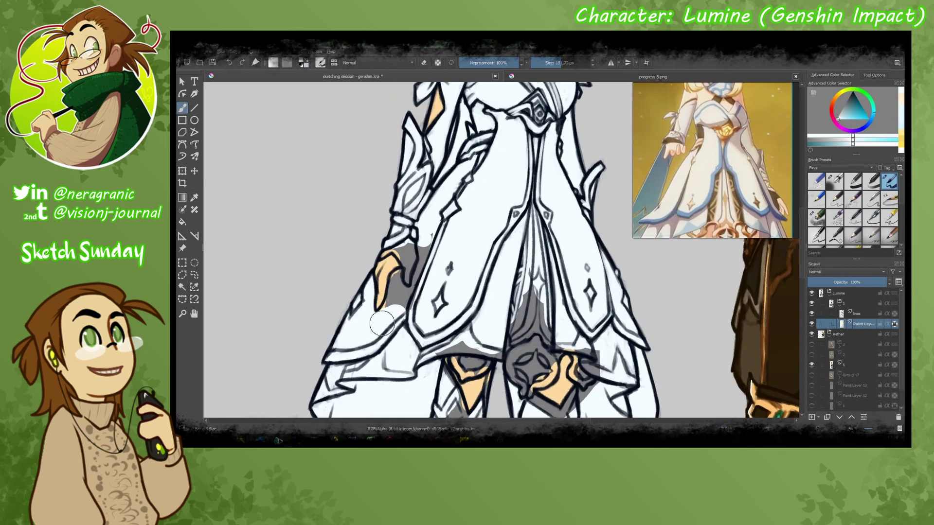
- Fill Lumine's boots and heeled shoes with the same pale white
{"action": "key", "text": "slash"}
{"action": "scroll", "coordinate": [396, 267], "scroll_direction": "down", "scroll_amount": 5}
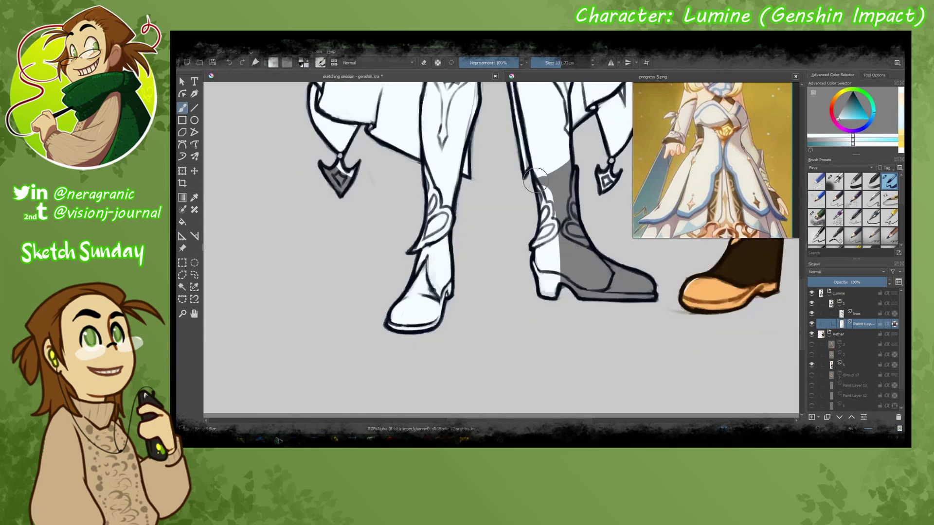
{"action": "scroll", "coordinate": [423, 270], "scroll_direction": "right", "scroll_amount": 3}
{"action": "scroll", "coordinate": [458, 273], "scroll_direction": "up", "scroll_amount": 10}
{"action": "scroll", "coordinate": [395, 283], "scroll_direction": "left", "scroll_amount": 3}
- Paint the skirt diamonds, the chest emblem, the waist trim and the knee ornaments in golden orange
{"action": "scroll", "coordinate": [394, 284], "scroll_direction": "down", "scroll_amount": 6}
{"action": "key", "text": "slash"}
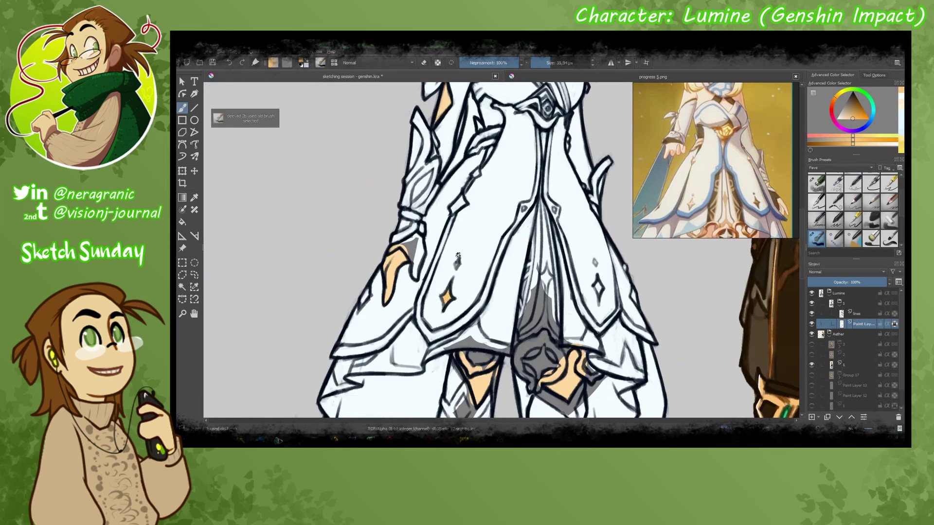
{"action": "scroll", "coordinate": [520, 276], "scroll_direction": "up", "scroll_amount": 5}
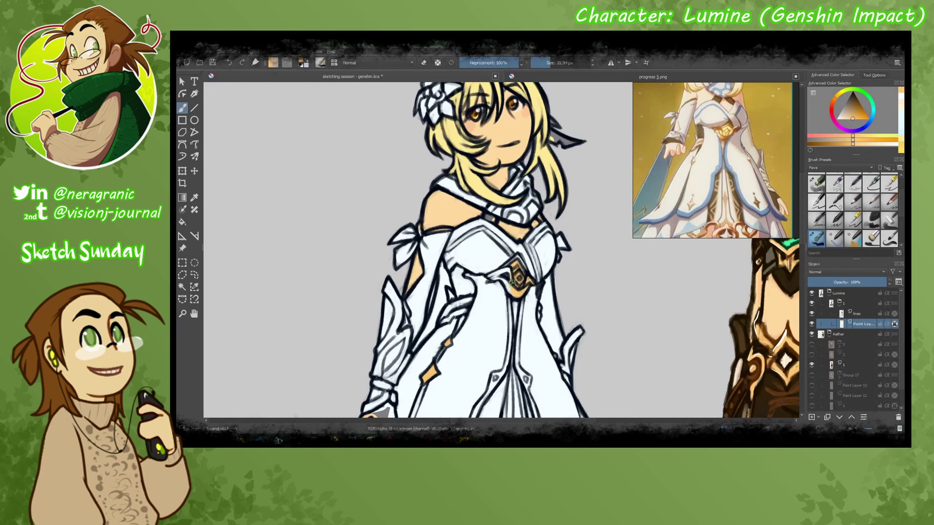
{"action": "left_click_drag", "start_coordinate": [462, 312], "coordinate": [447, 317]}
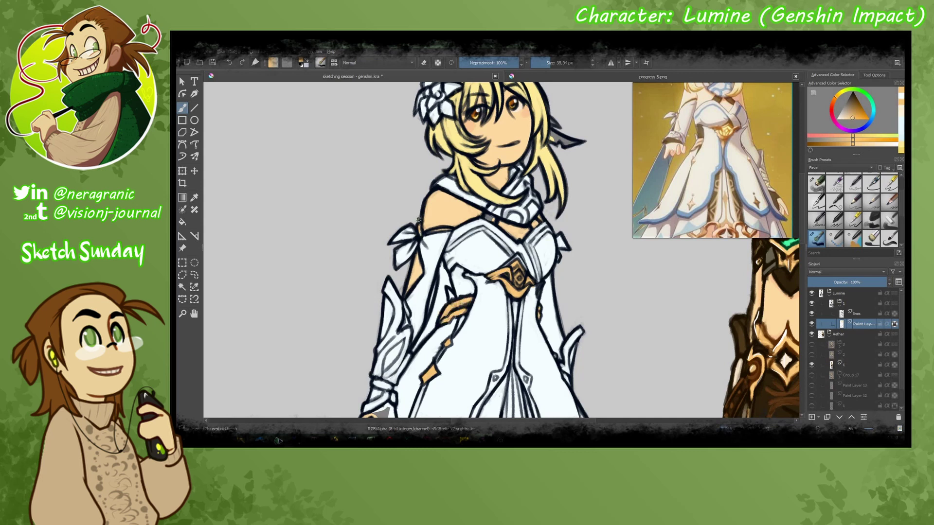
{"action": "scroll", "coordinate": [418, 219], "scroll_direction": "down", "scroll_amount": 5}
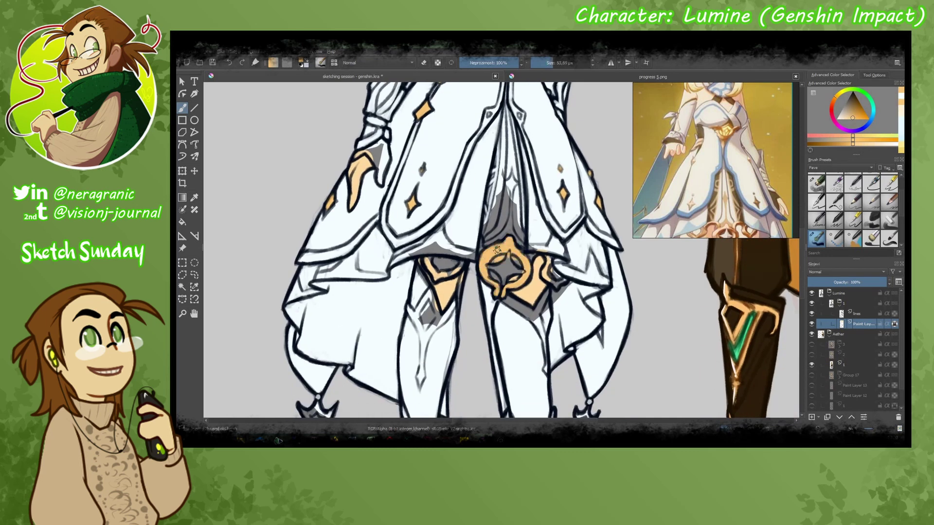
- Paint the hem pendants and knee ornaments gold, and fill the star in the belt emblem white
{"action": "scroll", "coordinate": [450, 273], "scroll_direction": "down", "scroll_amount": 5}
{"action": "scroll", "coordinate": [759, 188], "scroll_direction": "down", "scroll_amount": 3}
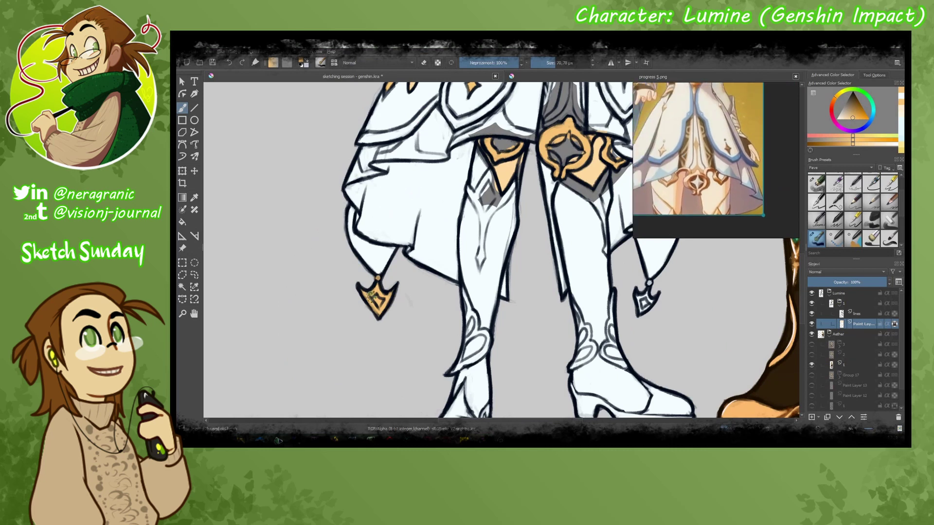
{"action": "scroll", "coordinate": [556, 237], "scroll_direction": "up", "scroll_amount": 3}
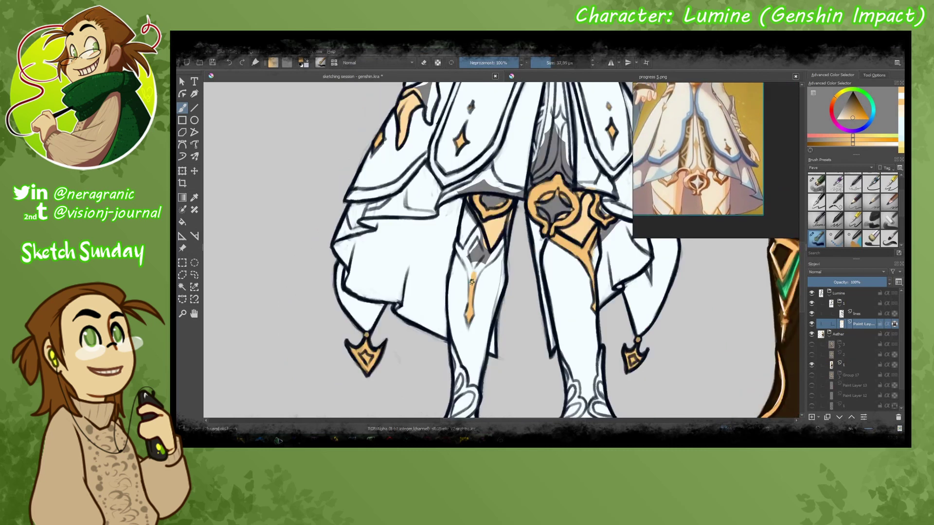
{"action": "left_click_drag", "start_coordinate": [480, 249], "coordinate": [498, 277]}
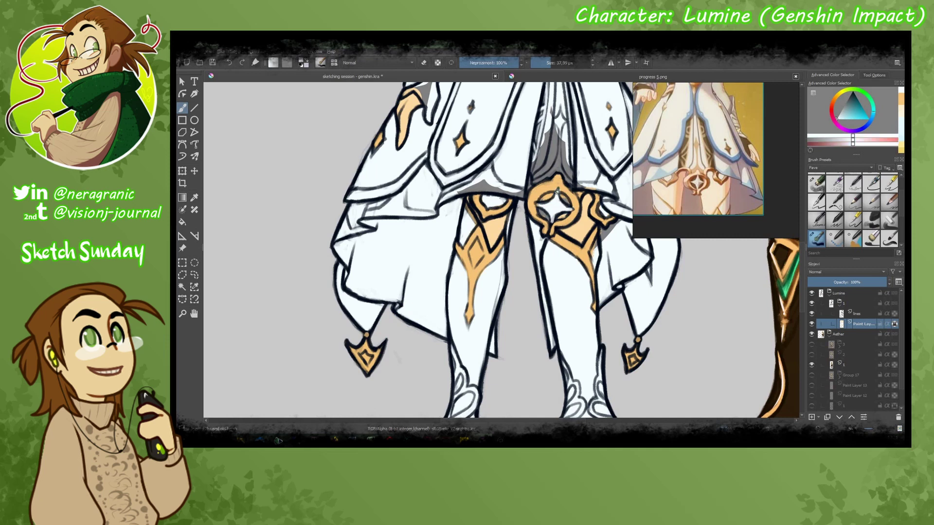
- Paint the toes, soles and heels of Lumine's boots gold, following the reference
{"action": "left_click_drag", "start_coordinate": [326, 248], "coordinate": [291, 114]}
{"action": "mouse_move", "coordinate": [389, 340]}
{"action": "left_mouse_down"}
{"action": "mouse_move", "coordinate": [419, 350]}
{"action": "mouse_move", "coordinate": [428, 341]}
{"action": "left_mouse_up"}
{"action": "mouse_move", "coordinate": [632, 340]}
{"action": "left_mouse_down"}
{"action": "mouse_move", "coordinate": [525, 321]}
{"action": "mouse_move", "coordinate": [603, 336]}
{"action": "left_mouse_up"}
{"action": "scroll", "coordinate": [487, 243], "scroll_direction": "up", "scroll_amount": 10}
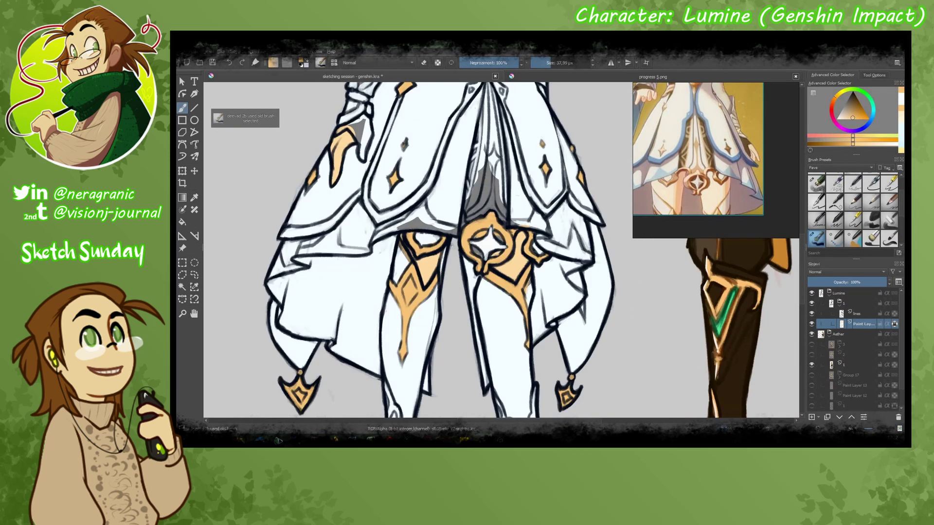
{"action": "scroll", "coordinate": [720, 166], "scroll_direction": "down", "scroll_amount": 3}
{"action": "scroll", "coordinate": [720, 165], "scroll_direction": "down", "scroll_amount": 3}
{"action": "scroll", "coordinate": [340, 188], "scroll_direction": "down", "scroll_amount": 10}
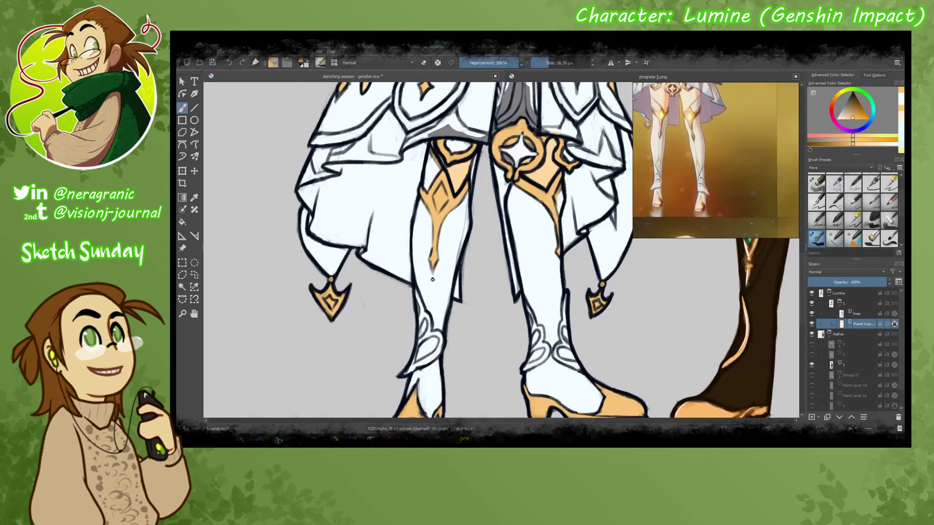
- Sample the dark brown from Aether's outfit and paint Lumine's glove with it
{"action": "scroll", "coordinate": [715, 161], "scroll_direction": "down", "scroll_amount": 3}
{"action": "scroll", "coordinate": [487, 244], "scroll_direction": "up", "scroll_amount": 5}
{"action": "scroll", "coordinate": [487, 243], "scroll_direction": "right", "scroll_amount": 5}
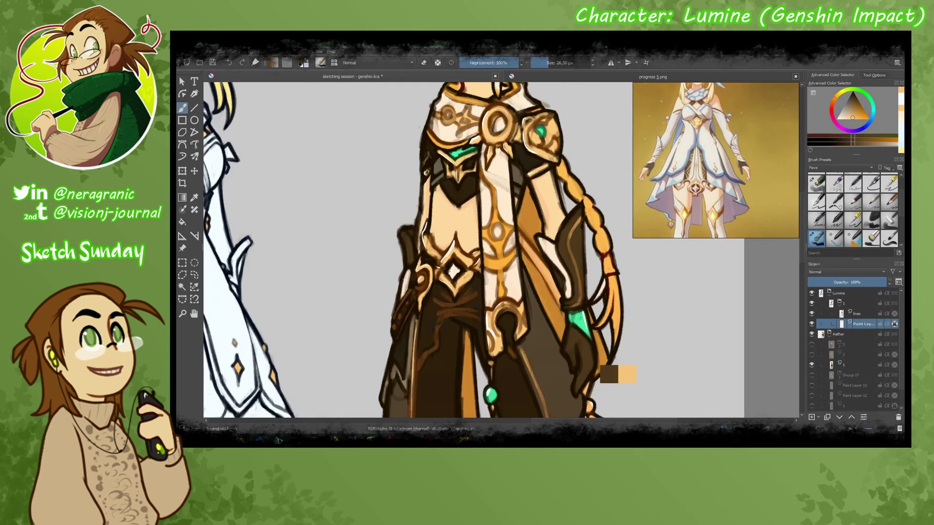
{"action": "scroll", "coordinate": [458, 276], "scroll_direction": "left", "scroll_amount": 5}
{"action": "scroll", "coordinate": [450, 311], "scroll_direction": "up", "scroll_amount": 3}
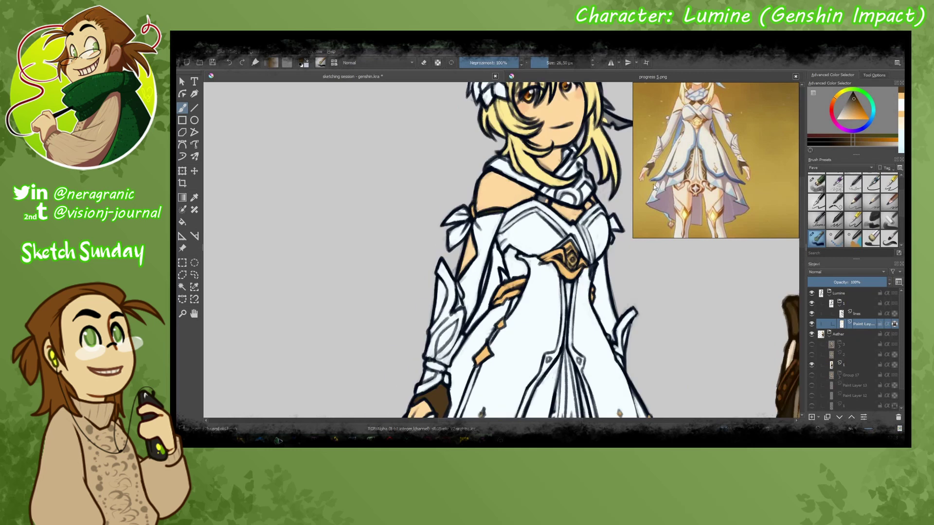
{"action": "scroll", "coordinate": [543, 198], "scroll_direction": "down", "scroll_amount": 5}
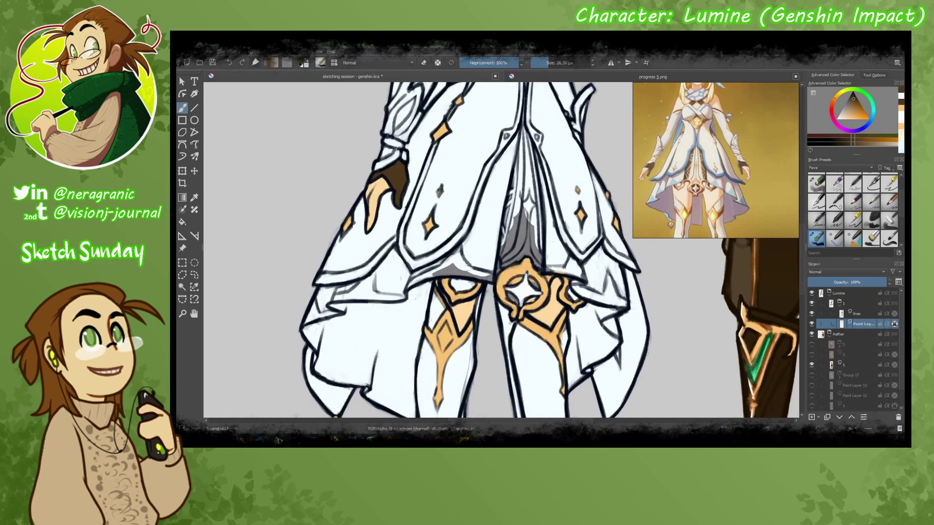
- Fill the inner front panel of the skirt with pale peach and paint its star and edge ornaments gold
{"action": "scroll", "coordinate": [528, 200], "scroll_direction": "up", "scroll_amount": 3}
{"action": "scroll", "coordinate": [529, 200], "scroll_direction": "down", "scroll_amount": 3}
{"action": "mouse_move", "coordinate": [530, 258]}
{"action": "left_mouse_down"}
{"action": "mouse_move", "coordinate": [521, 338]}
{"action": "mouse_move", "coordinate": [545, 342]}
{"action": "left_mouse_up"}
{"action": "scroll", "coordinate": [481, 223], "scroll_direction": "down", "scroll_amount": 2}
{"action": "key", "text": "slash"}
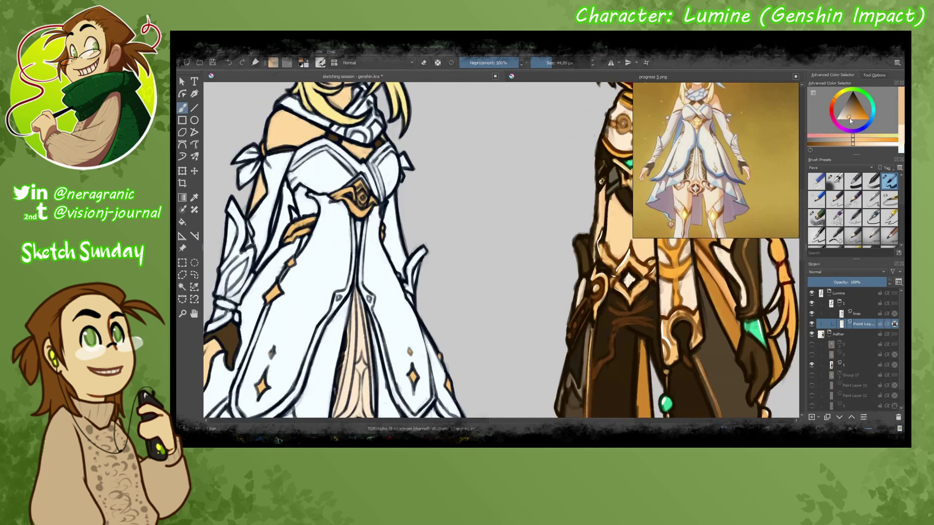
{"action": "scroll", "coordinate": [461, 273], "scroll_direction": "up", "scroll_amount": 2}
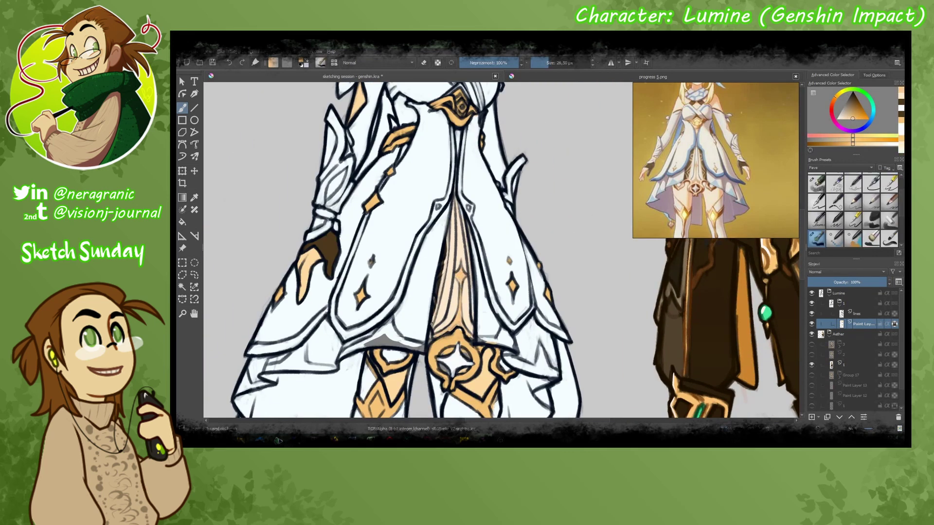
- Paint the waist cut-out behind the gold side ornament dark brown
{"action": "left_click", "coordinate": [445, 291], "text": "ctrl"}
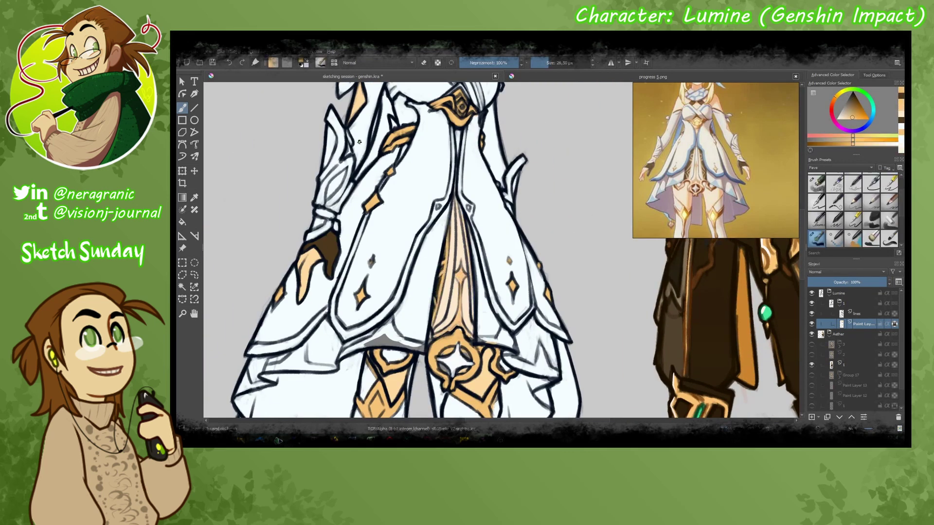
{"action": "left_click", "coordinate": [456, 340], "text": "ctrl"}
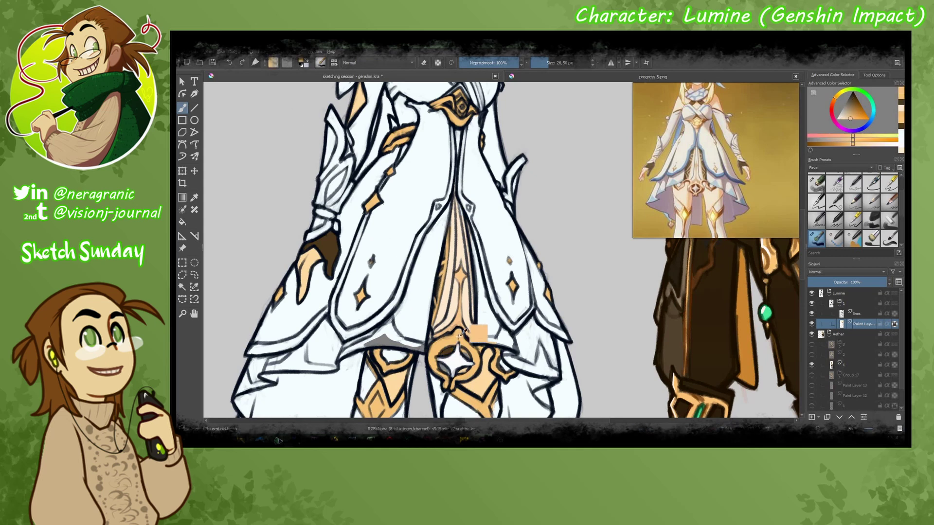
{"action": "left_click", "coordinate": [461, 371], "text": "ctrl"}
{"action": "scroll", "coordinate": [484, 194], "scroll_direction": "up", "scroll_amount": 3}
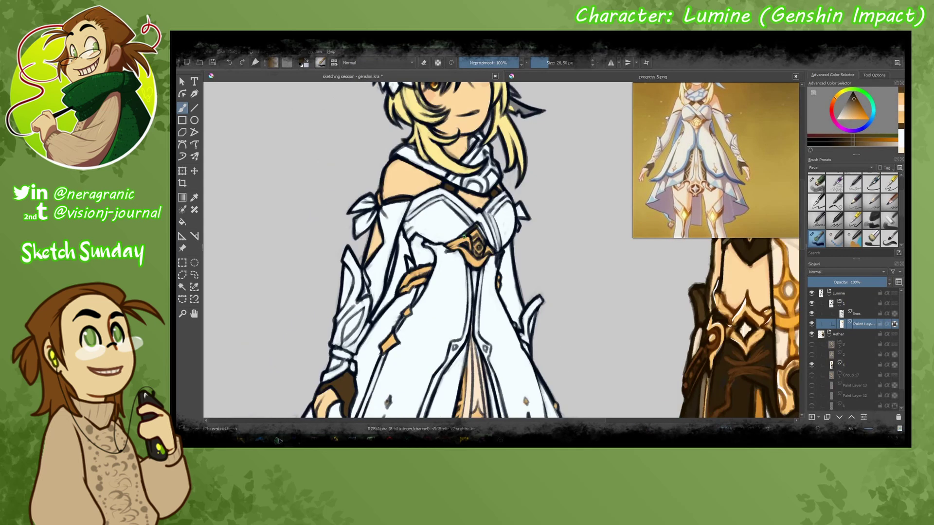
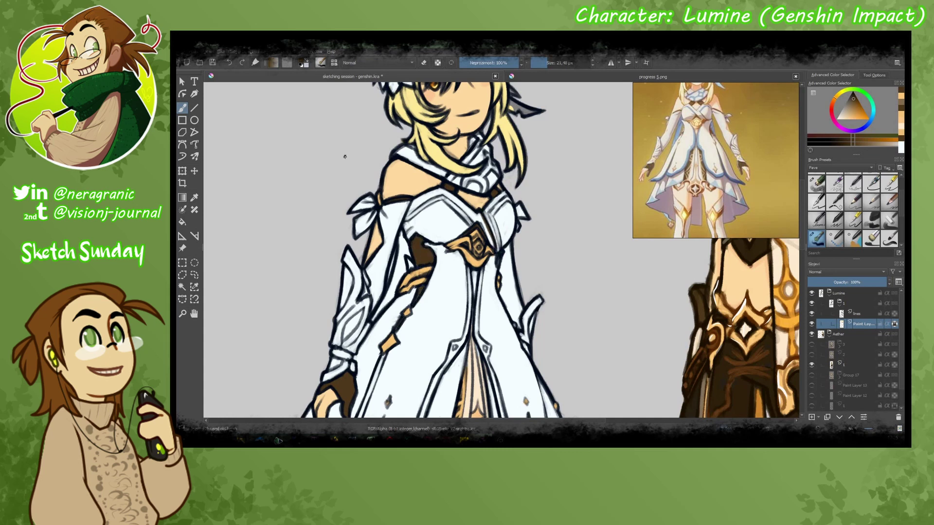
- Paint the bodice bands, the scarf pattern and the hair flower's accent blue
{"action": "scroll", "coordinate": [344, 157], "scroll_direction": "up", "scroll_amount": 1}
{"action": "left_click", "coordinate": [467, 221], "text": "ctrl"}
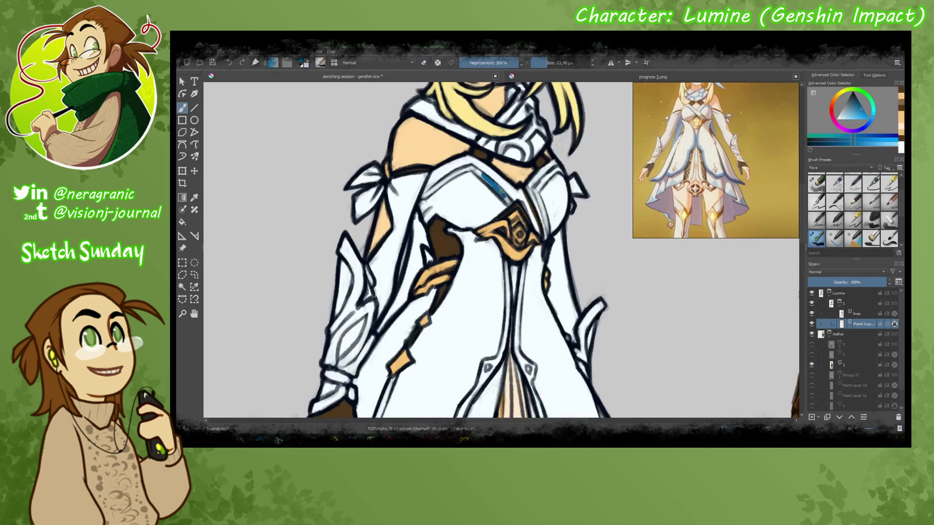
{"action": "left_click_drag", "start_coordinate": [473, 167], "coordinate": [506, 196]}
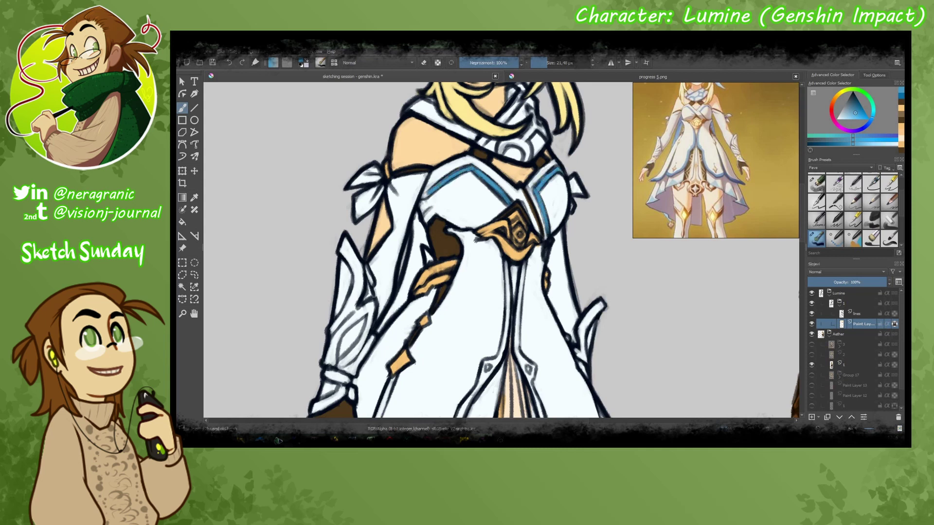
{"action": "scroll", "coordinate": [385, 223], "scroll_direction": "up", "scroll_amount": 2}
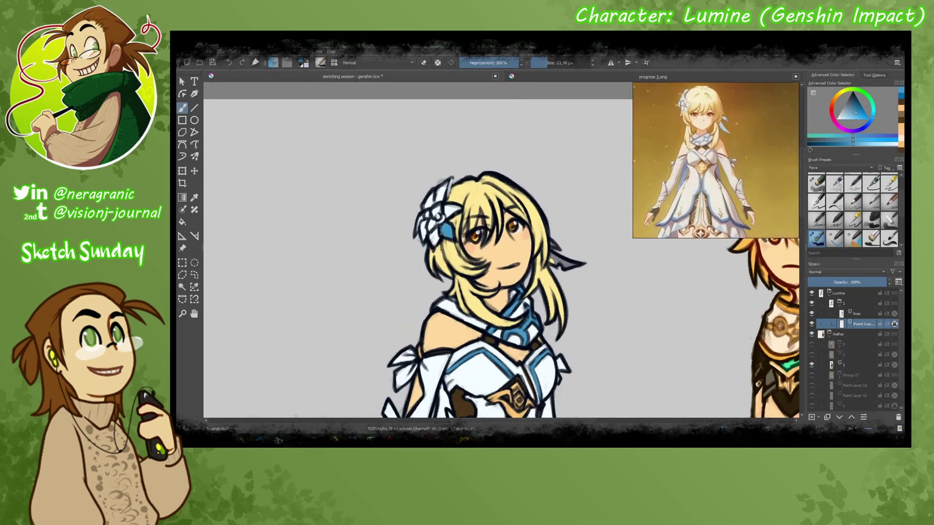
{"action": "left_click", "coordinate": [445, 224], "text": "ctrl"}
- Paint the trim running down the dress front and around the skirt hems blue
{"action": "scroll", "coordinate": [365, 326], "scroll_direction": "down", "scroll_amount": 5}
{"action": "left_click", "coordinate": [549, 294], "text": "ctrl"}
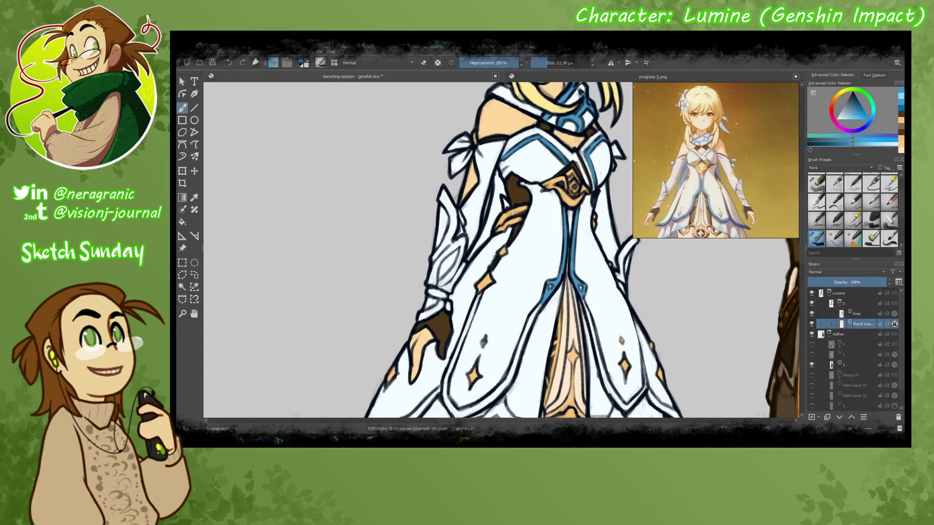
{"action": "left_click_drag", "start_coordinate": [585, 312], "coordinate": [527, 265]}
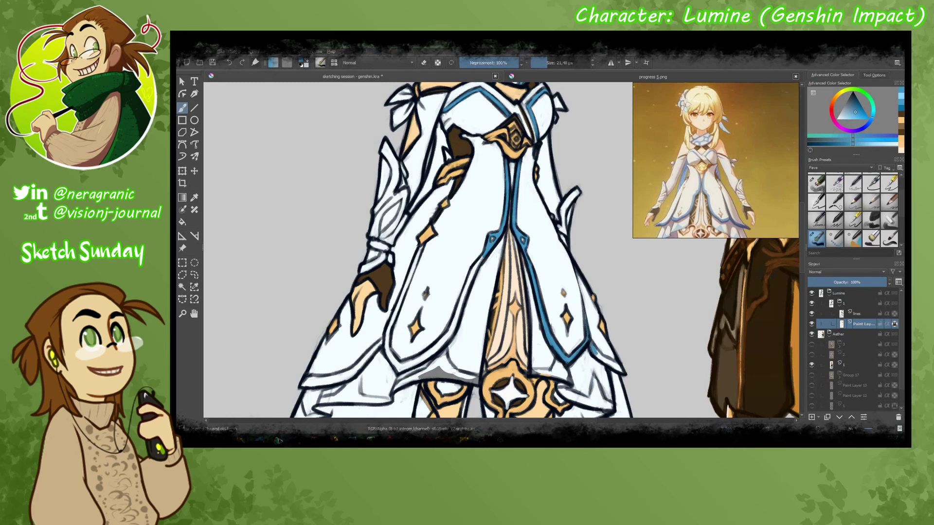
{"action": "key", "text": "slash"}
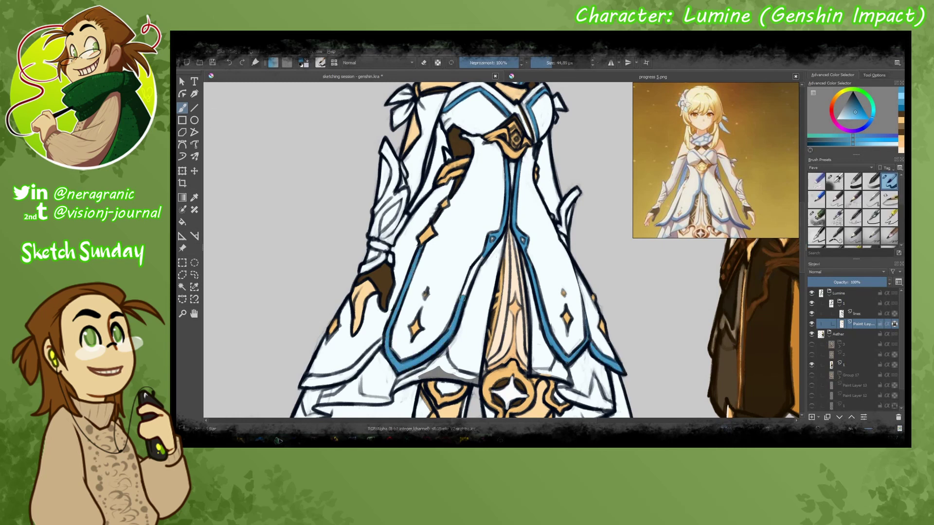
{"action": "key", "text": "slash"}
{"action": "scroll", "coordinate": [660, 204], "scroll_direction": "down", "scroll_amount": 3}
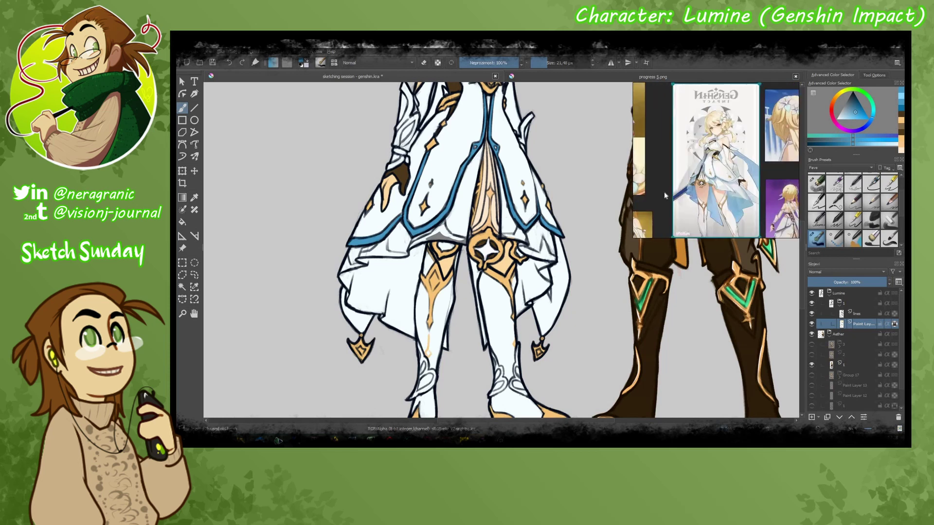
- Paint the wristband green and the centre of the hair flower light cyan
{"action": "scroll", "coordinate": [579, 244], "scroll_direction": "up", "scroll_amount": 3}
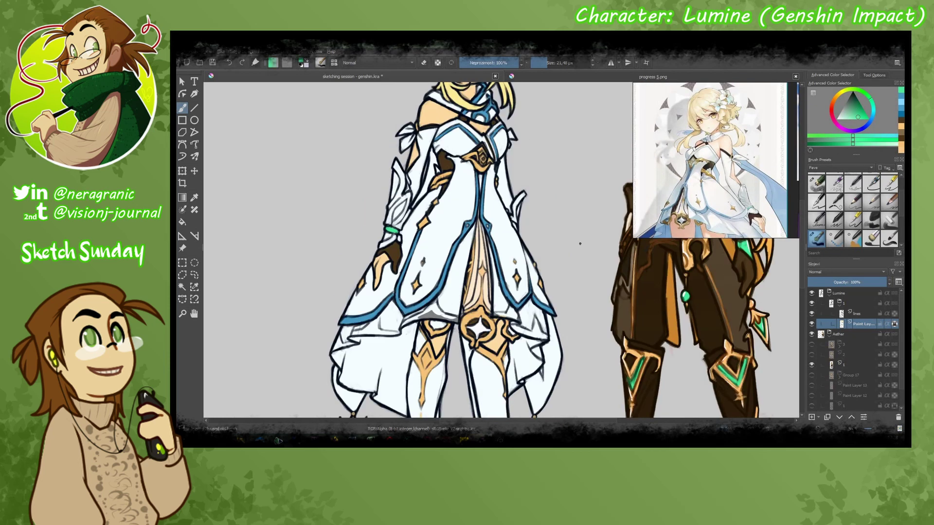
{"action": "scroll", "coordinate": [580, 243], "scroll_direction": "up", "scroll_amount": 3}
{"action": "scroll", "coordinate": [364, 146], "scroll_direction": "down", "scroll_amount": 5}
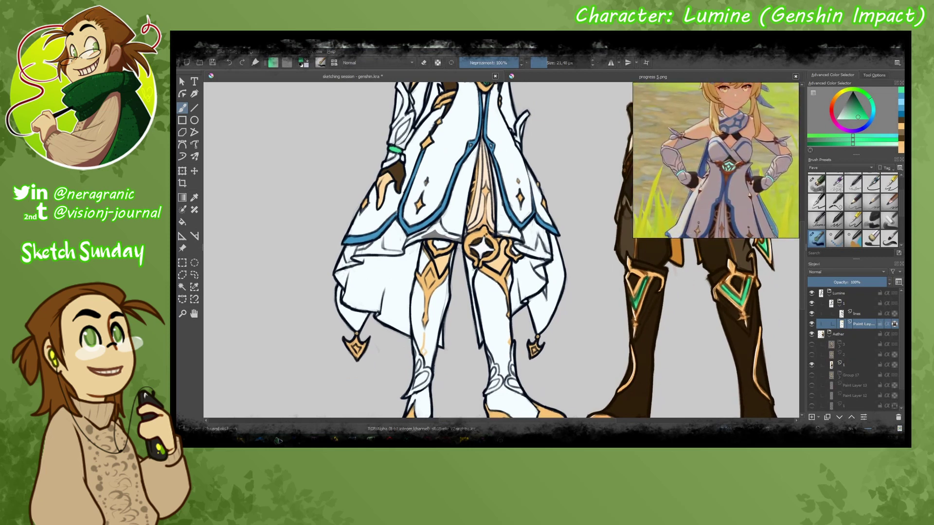
{"action": "scroll", "coordinate": [408, 207], "scroll_direction": "up", "scroll_amount": 8}
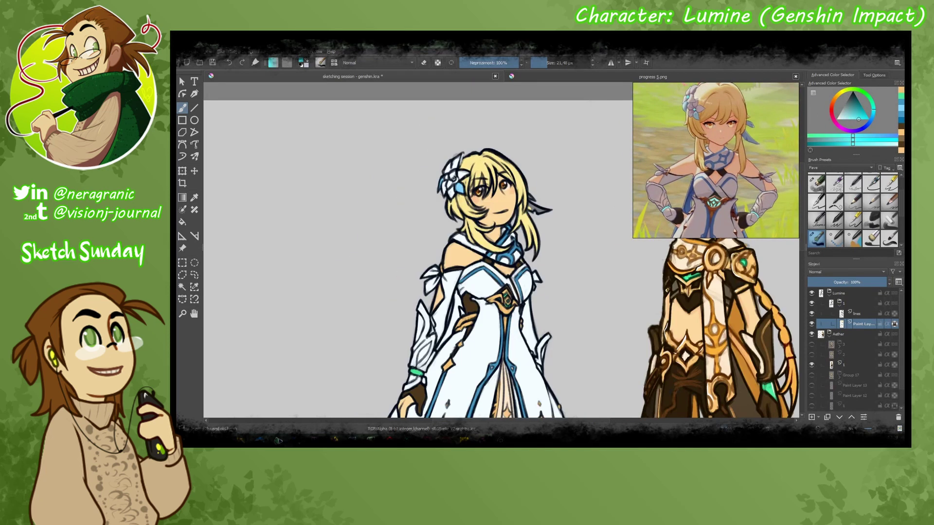
{"action": "scroll", "coordinate": [501, 251], "scroll_direction": "down", "scroll_amount": 3}
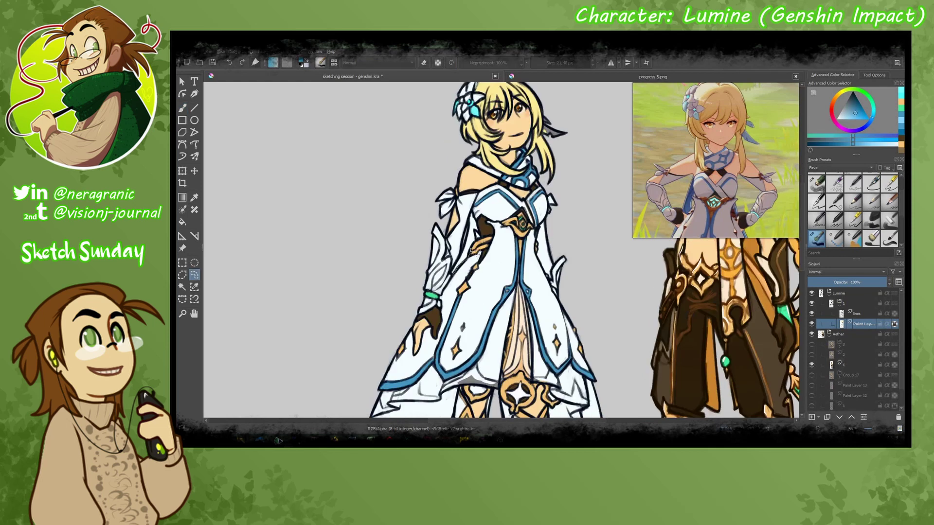
- Select the cloth areas behind the arm and skirt freehand and shade them with a blue gradient
{"action": "mouse_move", "coordinate": [471, 210]}
{"action": "left_mouse_down"}
{"action": "mouse_move", "coordinate": [455, 277]}
{"action": "mouse_move", "coordinate": [471, 210]}
{"action": "left_mouse_up"}
{"action": "key", "text": "ctrl+shift+a"}
{"action": "scroll", "coordinate": [307, 285], "scroll_direction": "down", "scroll_amount": 4}
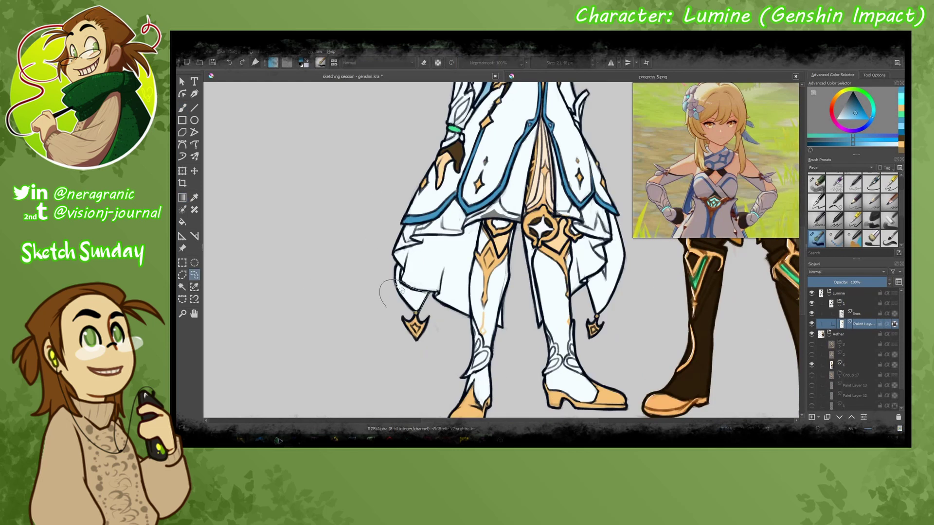
{"action": "scroll", "coordinate": [413, 261], "scroll_direction": "right", "scroll_amount": 3}
{"action": "key", "text": "b"}
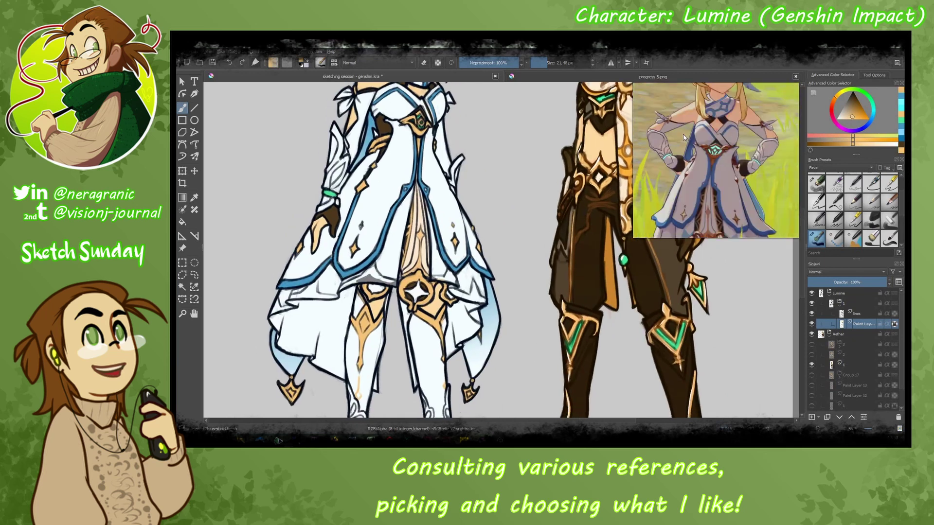
- Shade the underside of the skirt between the blue hems light blue
{"action": "scroll", "coordinate": [684, 138], "scroll_direction": "down", "scroll_amount": 1}
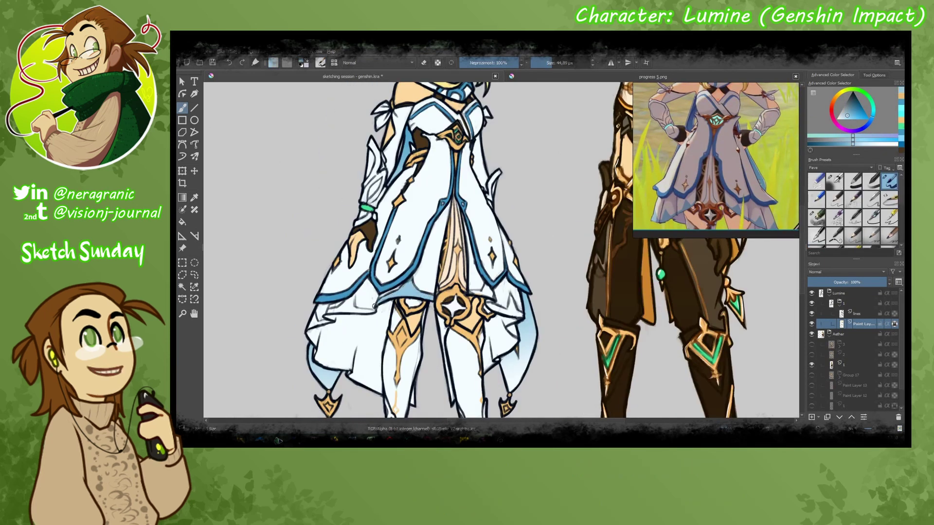
{"action": "key", "text": "slash"}
{"action": "key", "text": "slash"}
{"action": "key", "text": "slash"}
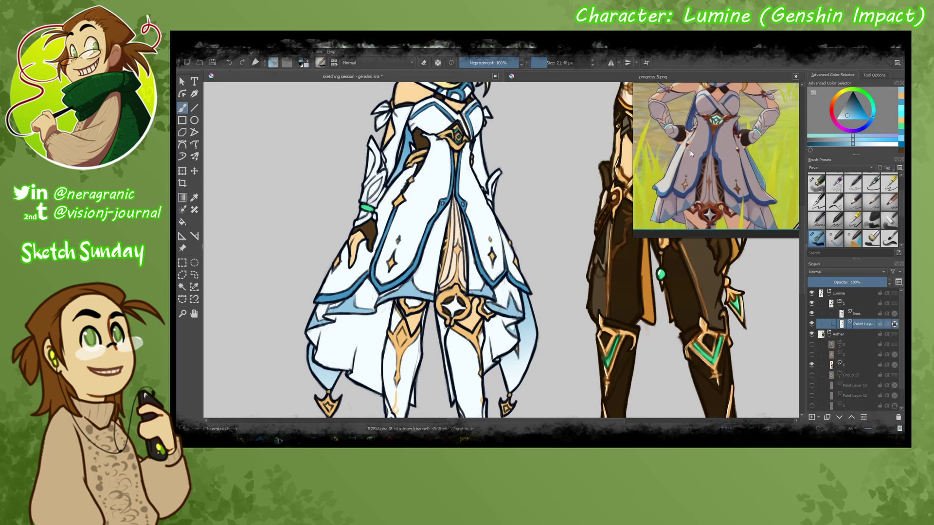
- Paint the diamond gems in both knee ornaments green
{"action": "scroll", "coordinate": [349, 200], "scroll_direction": "down", "scroll_amount": 2}
{"action": "left_click_drag", "start_coordinate": [394, 267], "coordinate": [397, 275]}
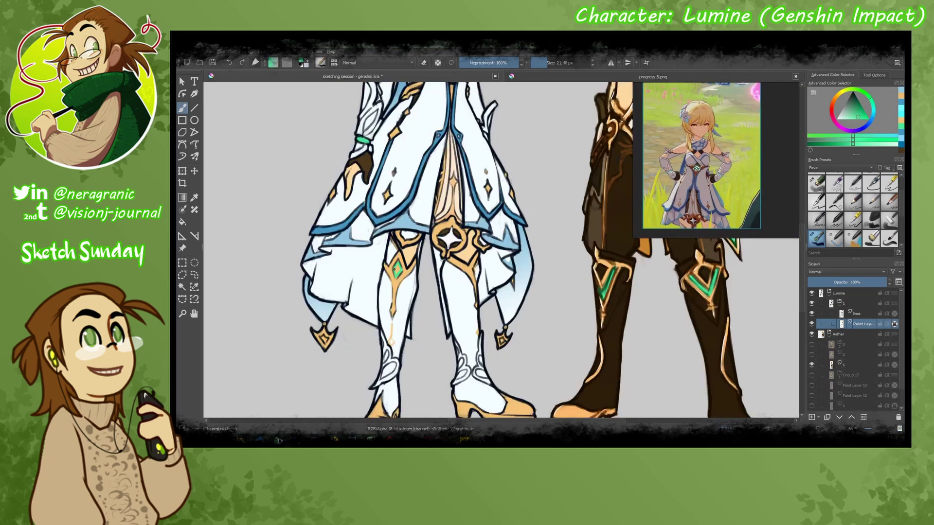
{"action": "scroll", "coordinate": [416, 251], "scroll_direction": "up", "scroll_amount": 1}
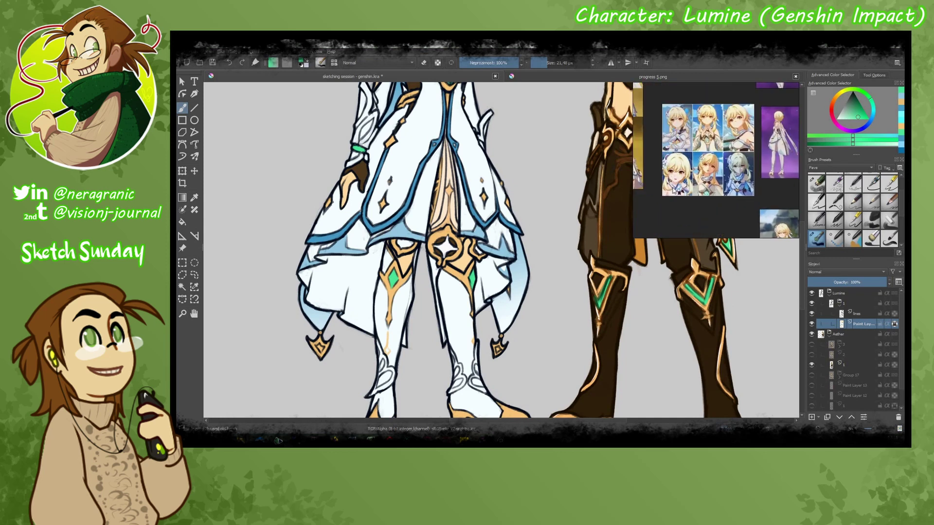
- Paint the feather ornament at the back of Lumine's hair cyan, consulting the reference images
{"action": "scroll", "coordinate": [556, 316], "scroll_direction": "down", "scroll_amount": 3}
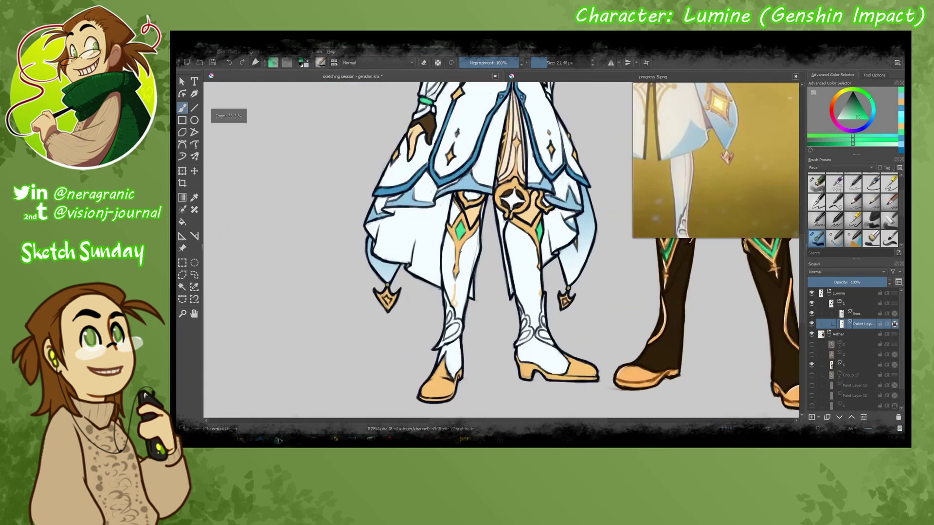
{"action": "scroll", "coordinate": [501, 250], "scroll_direction": "up", "scroll_amount": 3}
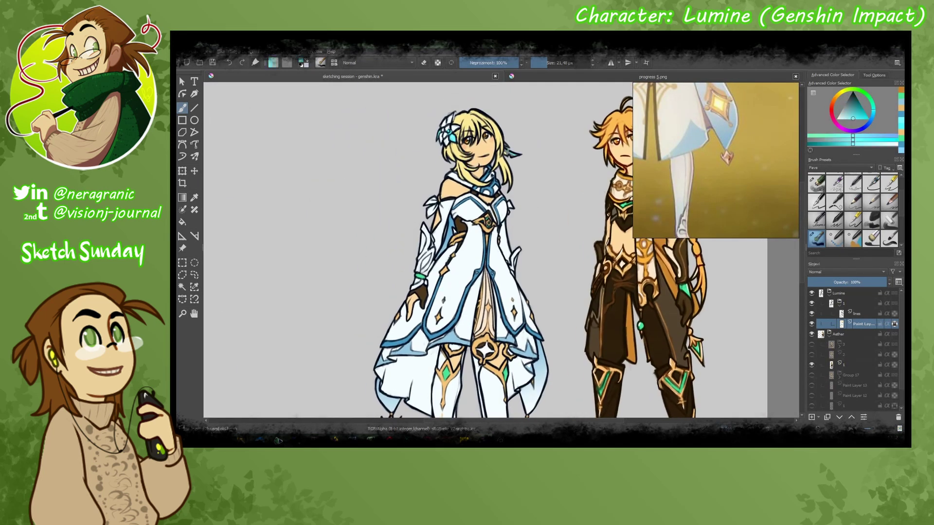
{"action": "scroll", "coordinate": [653, 197], "scroll_direction": "down", "scroll_amount": 3}
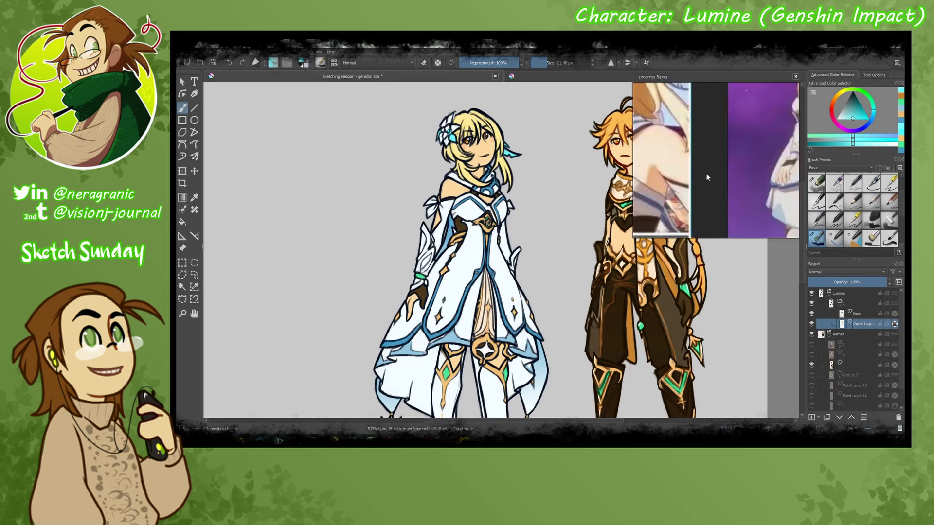
{"action": "scroll", "coordinate": [695, 229], "scroll_direction": "down", "scroll_amount": 3}
{"action": "scroll", "coordinate": [358, 202], "scroll_direction": "down", "scroll_amount": 2}
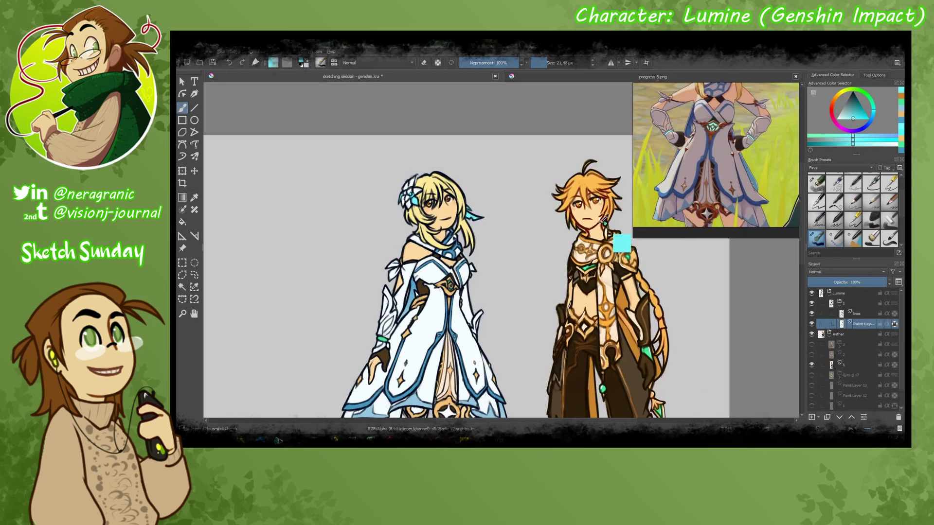
- Lock the transparency of Lumine's lines layer and recolour the line art of her face and eyes in reddish brown tones
{"action": "left_click", "coordinate": [622, 243], "text": "ctrl"}
{"action": "left_click", "coordinate": [894, 316]}
{"action": "left_click", "coordinate": [889, 181]}
{"action": "scroll", "coordinate": [359, 292], "scroll_direction": "down", "scroll_amount": 5}
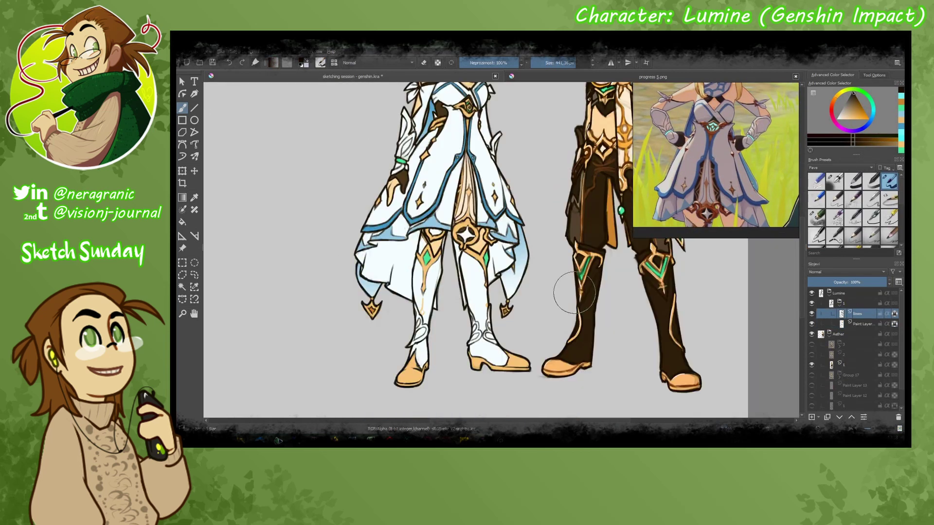
{"action": "scroll", "coordinate": [398, 292], "scroll_direction": "up", "scroll_amount": 5}
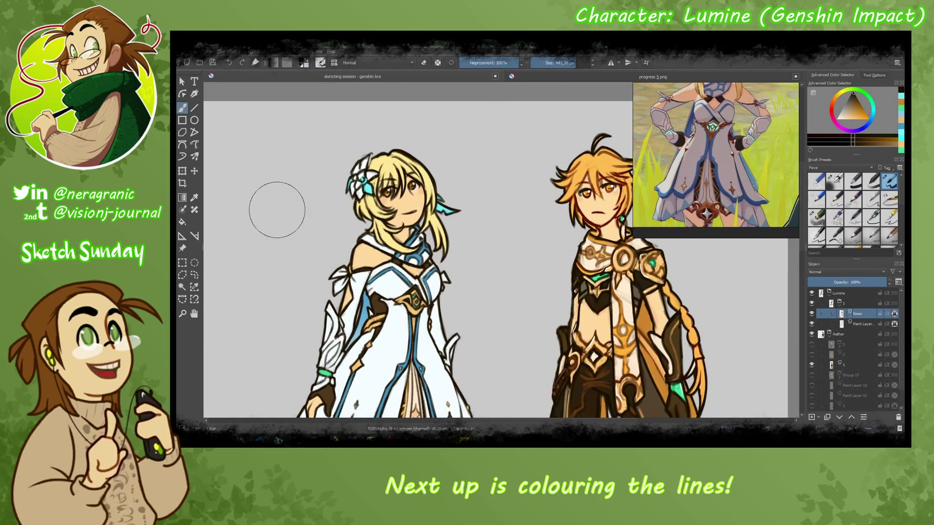
{"action": "scroll", "coordinate": [469, 162], "scroll_direction": "up", "scroll_amount": 3}
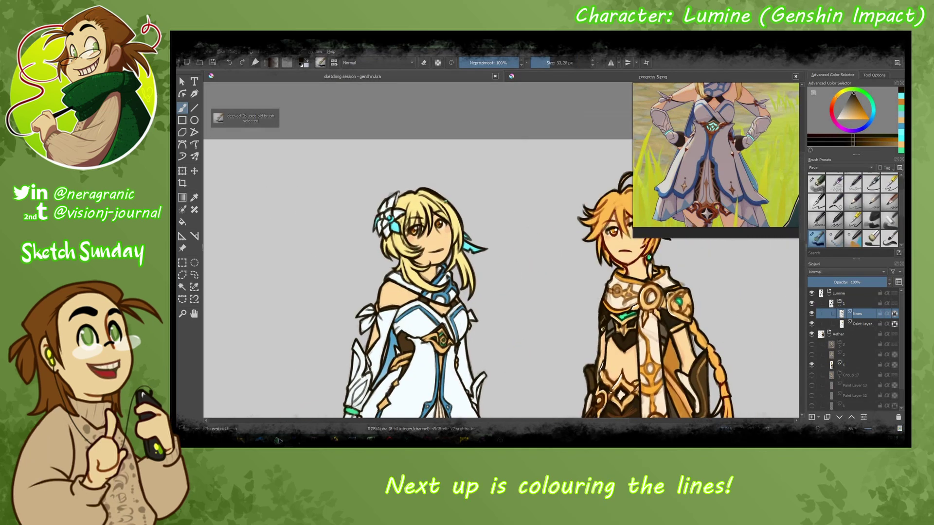
{"action": "left_click_drag", "start_coordinate": [371, 217], "coordinate": [350, 215]}
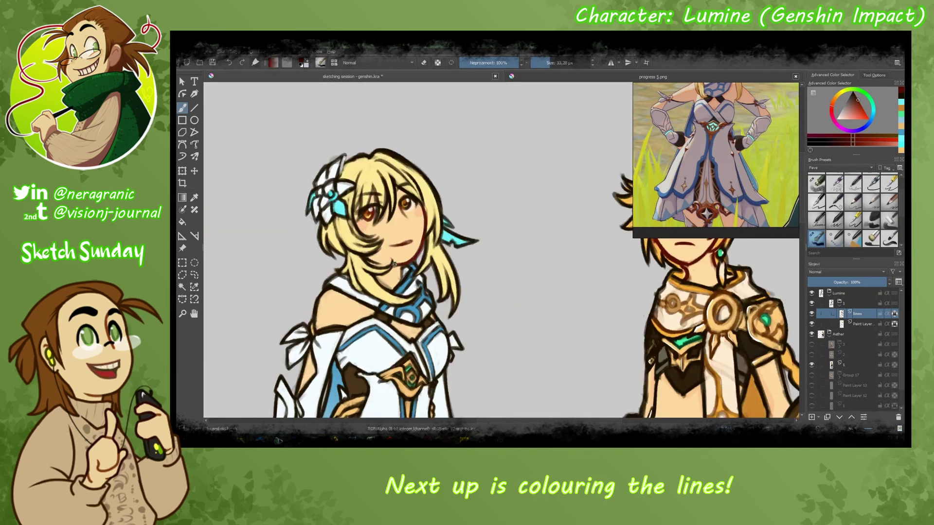
{"action": "scroll", "coordinate": [394, 263], "scroll_direction": "down", "scroll_amount": 2}
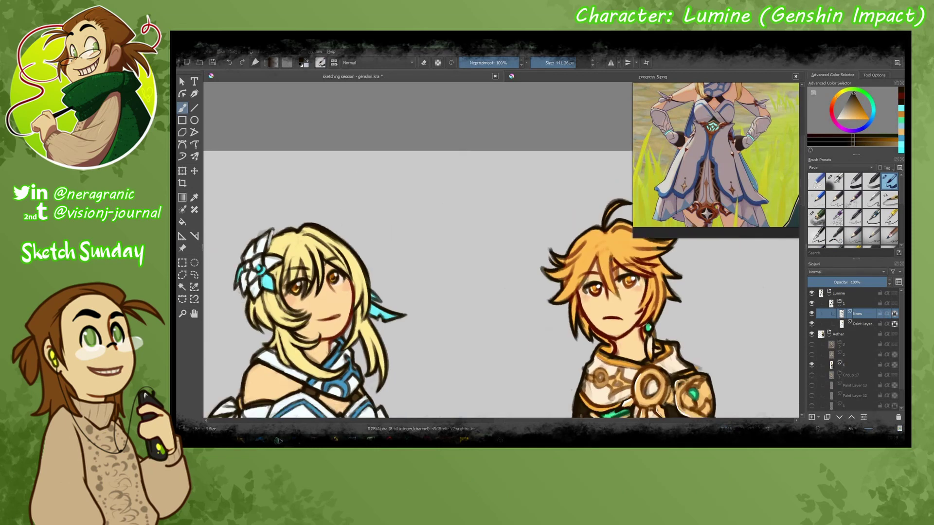
- Consult the hair reference and recolour the inner hair strand lines dark yellow and the eye lines orange-brown
{"action": "mouse_move", "coordinate": [659, 120]}
{"action": "left_mouse_down"}
{"action": "mouse_move", "coordinate": [700, 177]}
{"action": "mouse_move", "coordinate": [793, 185]}
{"action": "left_mouse_up"}
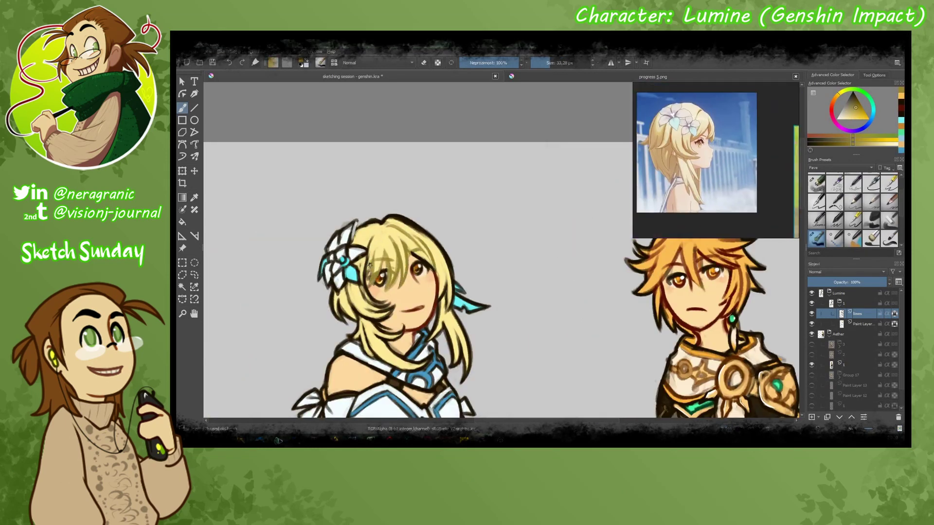
{"action": "left_click", "coordinate": [716, 273], "text": "ctrl"}
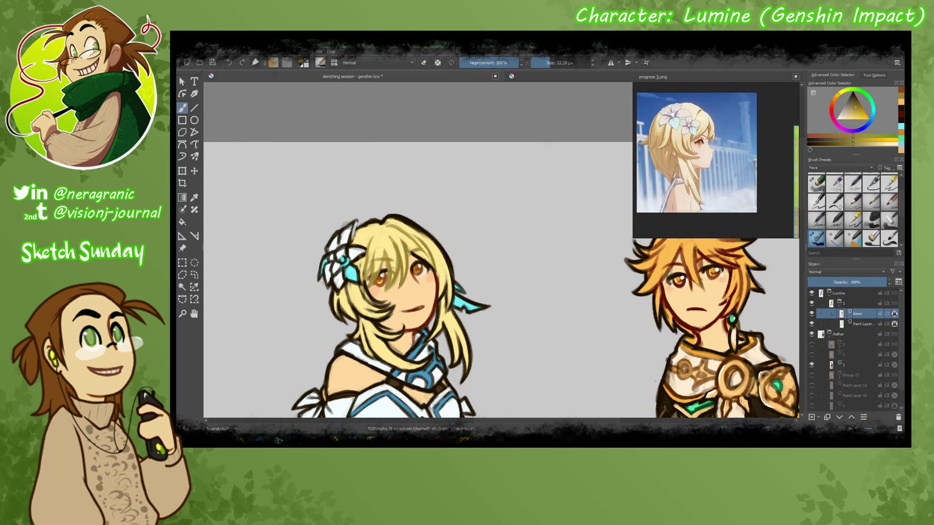
{"action": "left_click", "coordinate": [437, 267], "text": "ctrl"}
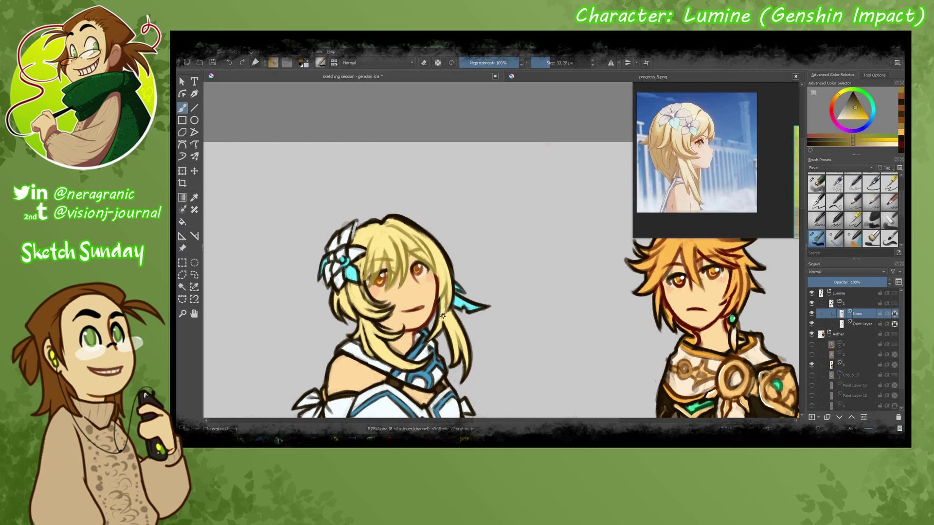
{"action": "left_click_drag", "start_coordinate": [368, 342], "coordinate": [376, 318]}
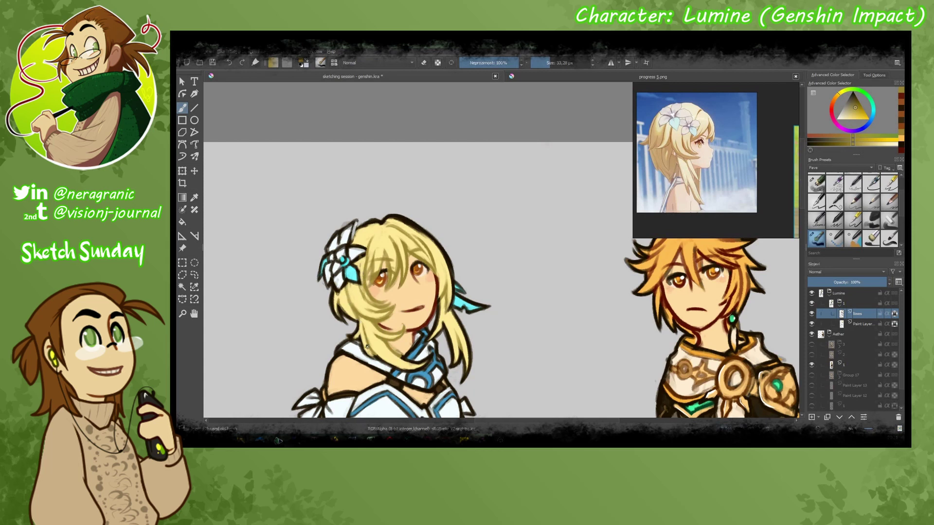
{"action": "scroll", "coordinate": [366, 346], "scroll_direction": "down", "scroll_amount": 2}
- Recolour the lines of the cyan hair ornaments teal, the scarf lines blue and the hair ends over the scarf dark yellow
{"action": "left_click", "coordinate": [358, 238], "text": "ctrl"}
{"action": "scroll", "coordinate": [313, 169], "scroll_direction": "down", "scroll_amount": 1}
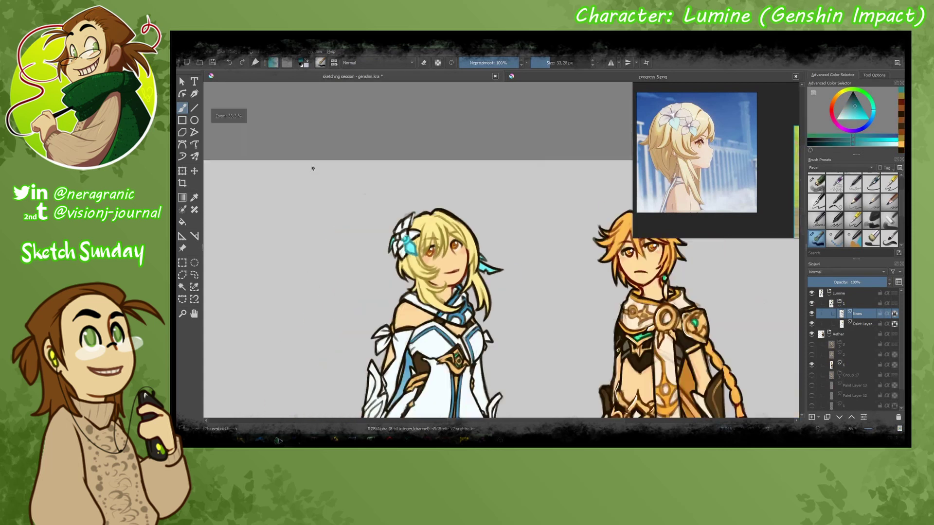
{"action": "key", "text": "ctrl+plus"}
{"action": "left_click", "coordinate": [422, 390], "text": "ctrl"}
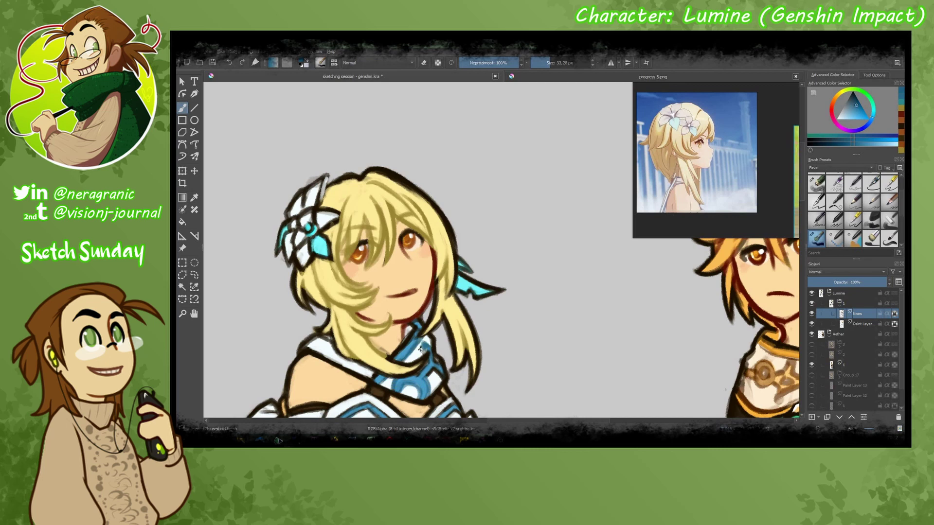
{"action": "scroll", "coordinate": [421, 349], "scroll_direction": "down", "scroll_amount": 3}
{"action": "scroll", "coordinate": [389, 351], "scroll_direction": "up", "scroll_amount": 3}
{"action": "left_click", "coordinate": [378, 354], "text": "ctrl"}
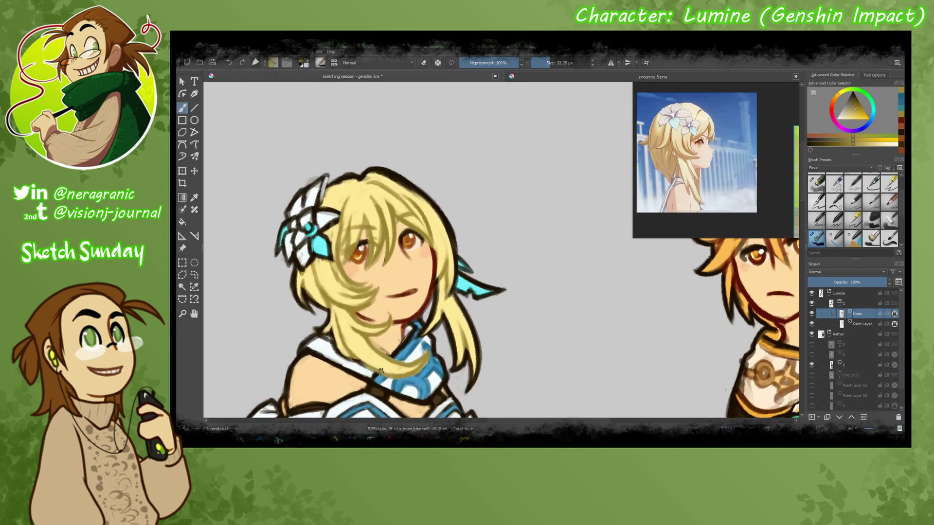
- Recolour the lines along the blue trims of the bodice and the skirt's front panels blue
{"action": "left_click", "coordinate": [398, 372], "text": "ctrl"}
{"action": "left_click_drag", "start_coordinate": [398, 372], "coordinate": [366, 250]}
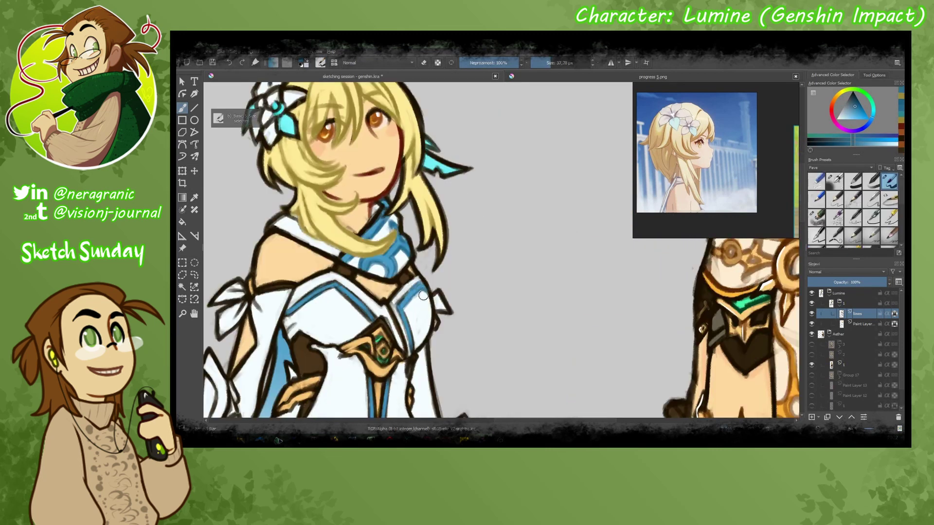
{"action": "left_click_drag", "start_coordinate": [415, 346], "coordinate": [464, 321]}
{"action": "left_click_drag", "start_coordinate": [413, 349], "coordinate": [417, 206]}
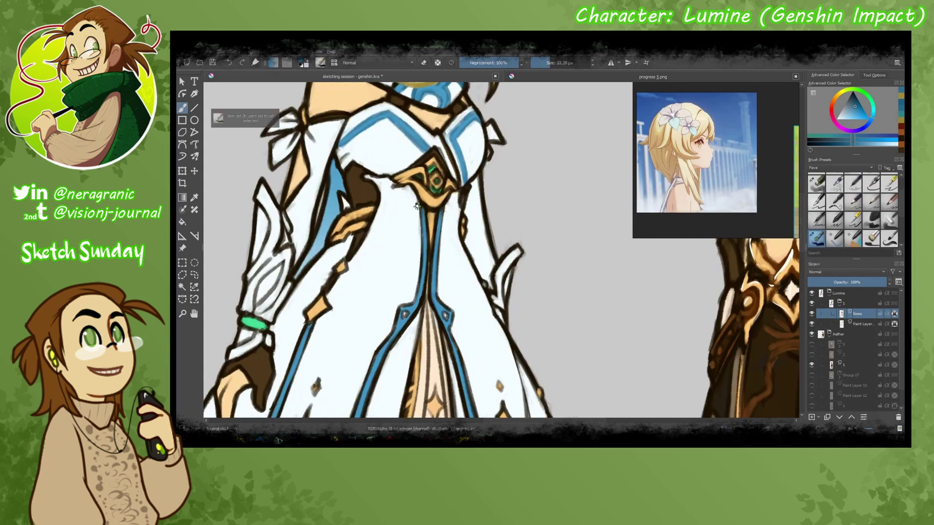
{"action": "left_click_drag", "start_coordinate": [513, 373], "coordinate": [478, 272]}
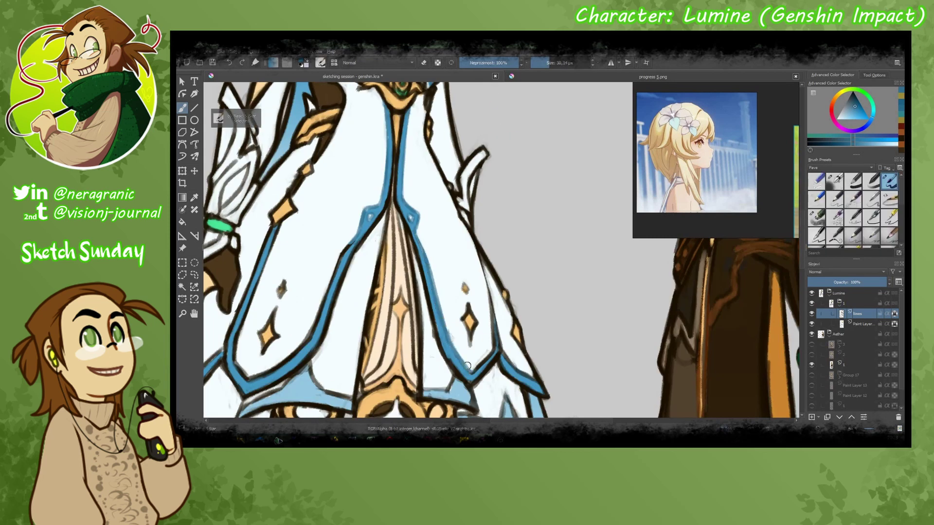
{"action": "mouse_move", "coordinate": [427, 223]}
{"action": "left_mouse_down"}
{"action": "mouse_move", "coordinate": [423, 233]}
{"action": "mouse_move", "coordinate": [423, 213]}
{"action": "left_mouse_up"}
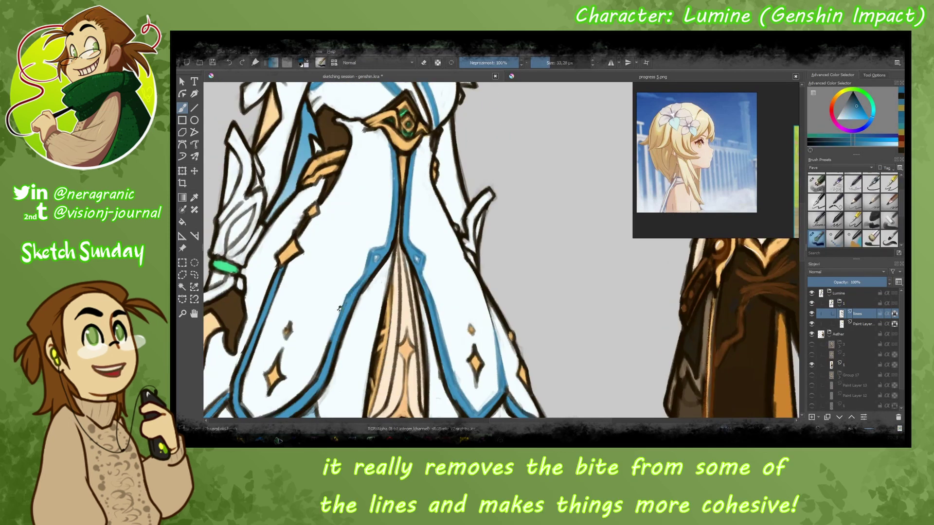
{"action": "left_click_drag", "start_coordinate": [240, 368], "coordinate": [358, 331]}
- Recolour the lines of the skirt's lower hems and its light blue underside folds blue
{"action": "key", "text": "slash"}
{"action": "key", "text": "slash"}
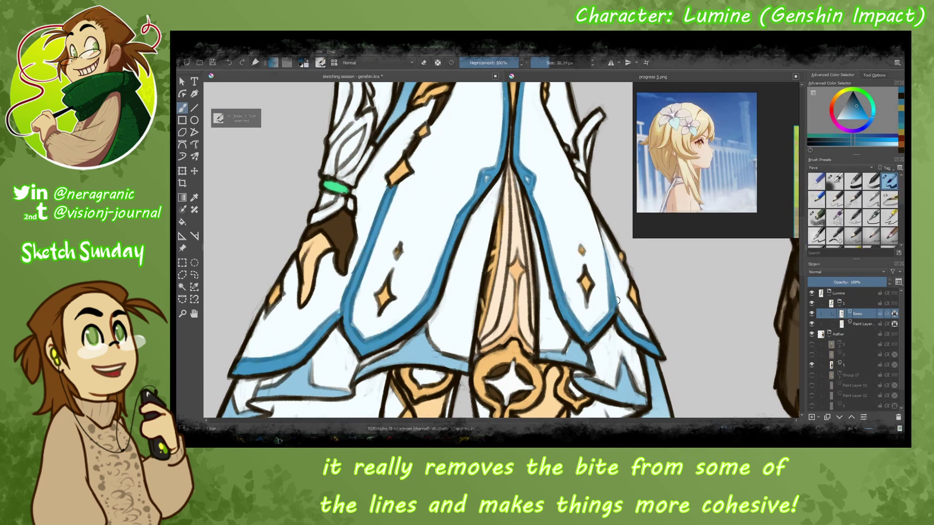
{"action": "key", "text": "slash"}
{"action": "mouse_move", "coordinate": [625, 398]}
{"action": "left_mouse_down"}
{"action": "mouse_move", "coordinate": [642, 317]}
{"action": "mouse_move", "coordinate": [516, 208]}
{"action": "left_mouse_up"}
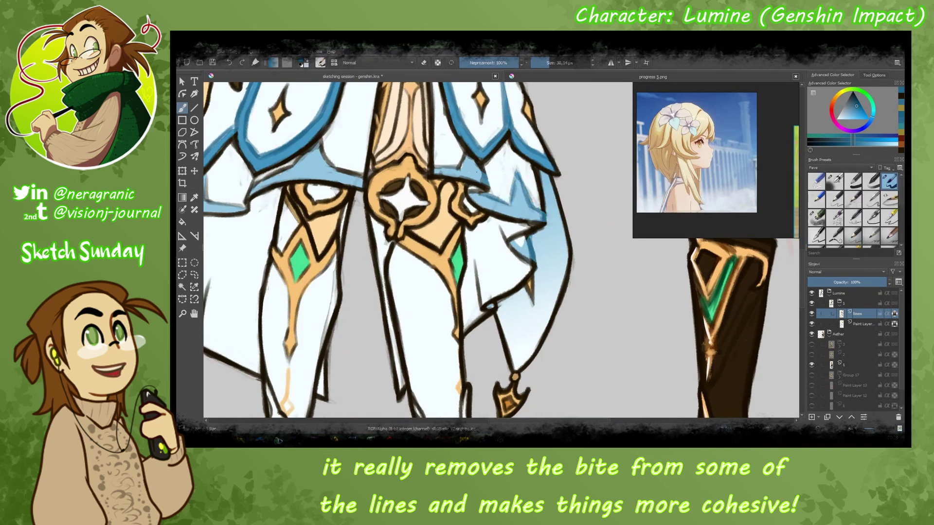
{"action": "left_click_drag", "start_coordinate": [347, 168], "coordinate": [515, 266]}
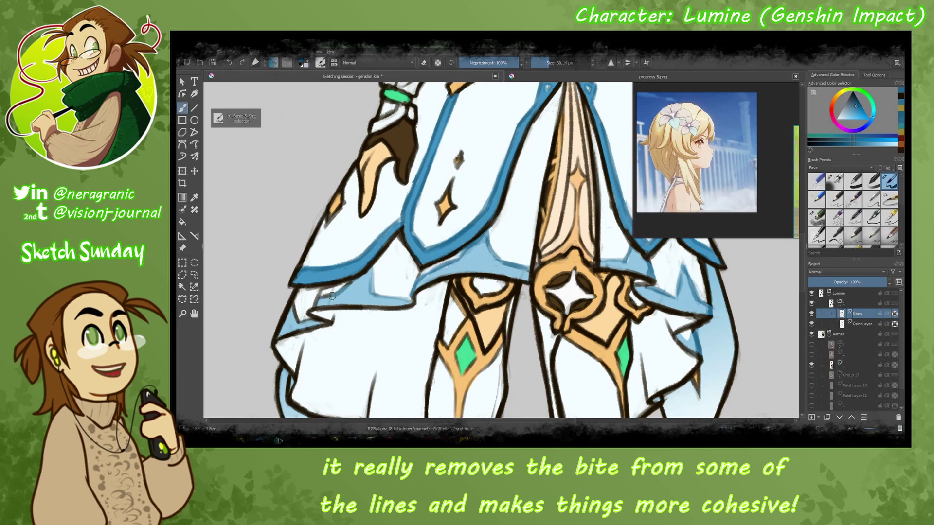
{"action": "left_click_drag", "start_coordinate": [460, 353], "coordinate": [365, 289]}
- Recolour the lines of the green gems on the knees, bracelet and belt dark green
{"action": "left_click", "coordinate": [364, 289], "text": "ctrl"}
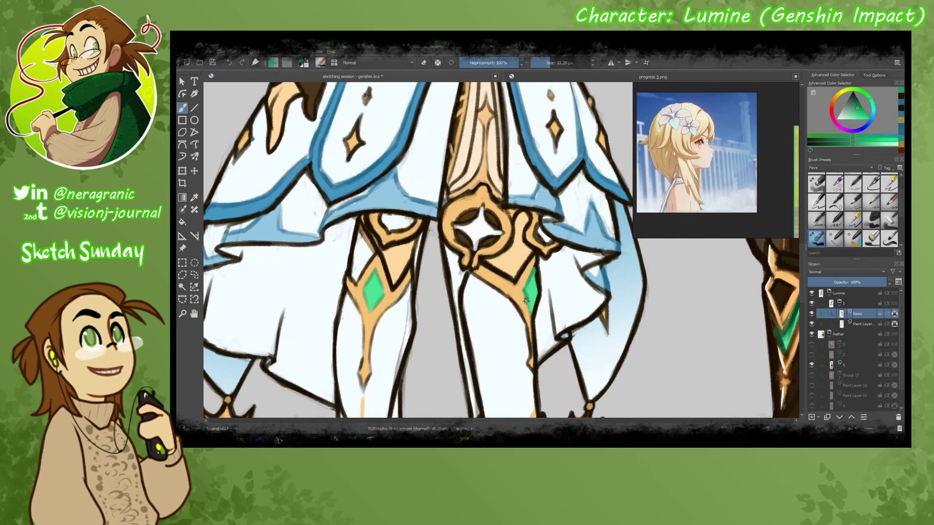
{"action": "scroll", "coordinate": [365, 289], "scroll_direction": "down", "scroll_amount": 2}
{"action": "scroll", "coordinate": [370, 287], "scroll_direction": "down", "scroll_amount": 3}
{"action": "scroll", "coordinate": [385, 282], "scroll_direction": "up", "scroll_amount": 8}
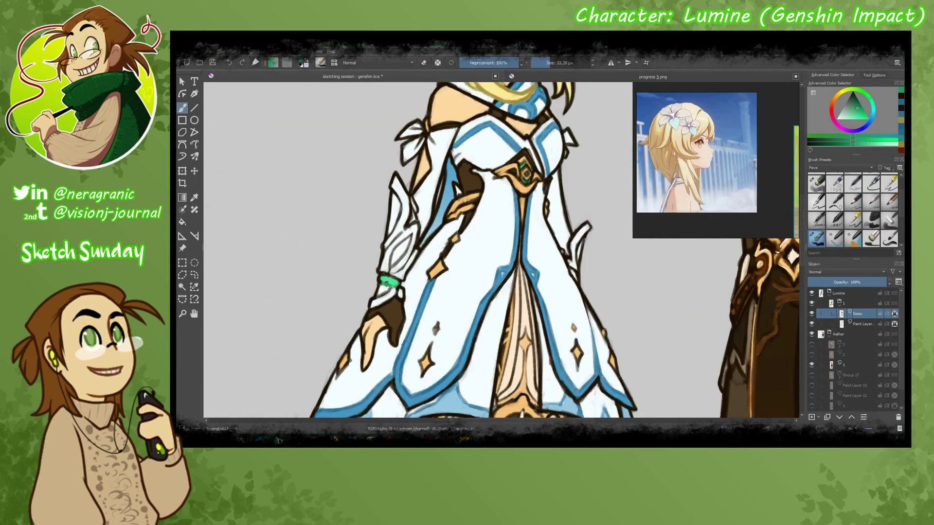
{"action": "scroll", "coordinate": [433, 250], "scroll_direction": "right", "scroll_amount": 5}
{"action": "scroll", "coordinate": [433, 250], "scroll_direction": "up", "scroll_amount": 5}
{"action": "scroll", "coordinate": [513, 243], "scroll_direction": "down", "scroll_amount": 3}
- Pick an orange-brown and recolour the lines of the gold belt ornament and the skirt's diamond decorations
{"action": "left_click", "coordinate": [514, 243], "text": "ctrl"}
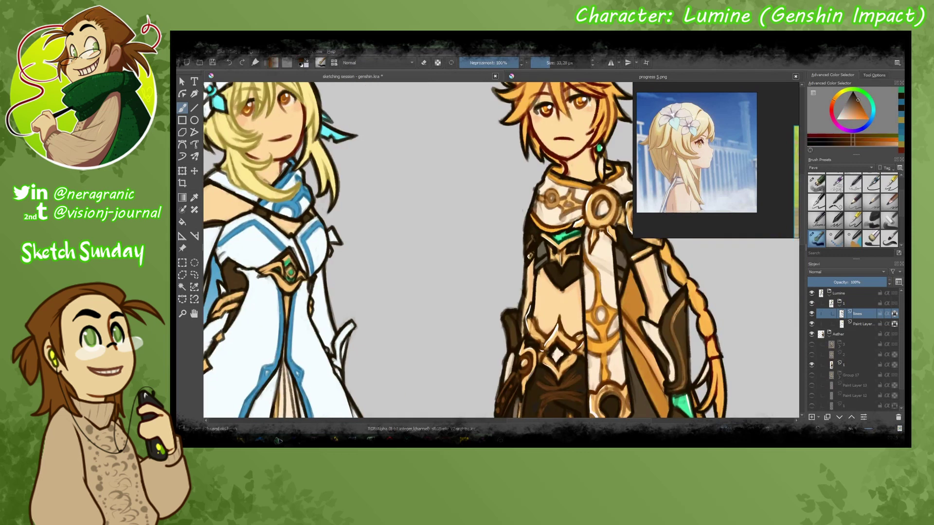
{"action": "scroll", "coordinate": [514, 243], "scroll_direction": "up", "scroll_amount": 3}
{"action": "scroll", "coordinate": [431, 306], "scroll_direction": "down", "scroll_amount": 3}
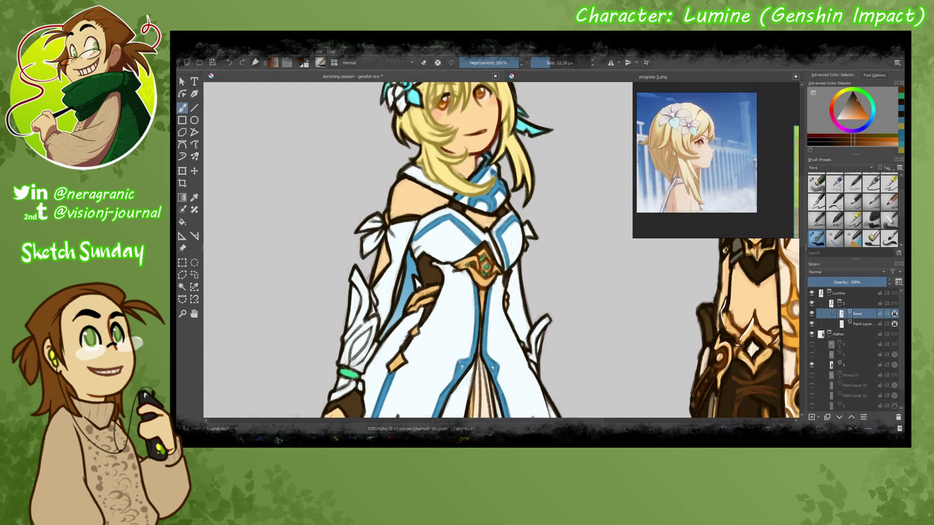
{"action": "key", "text": "slash"}
{"action": "key", "text": "slash"}
{"action": "key", "text": "slash"}
{"action": "key", "text": "slash"}
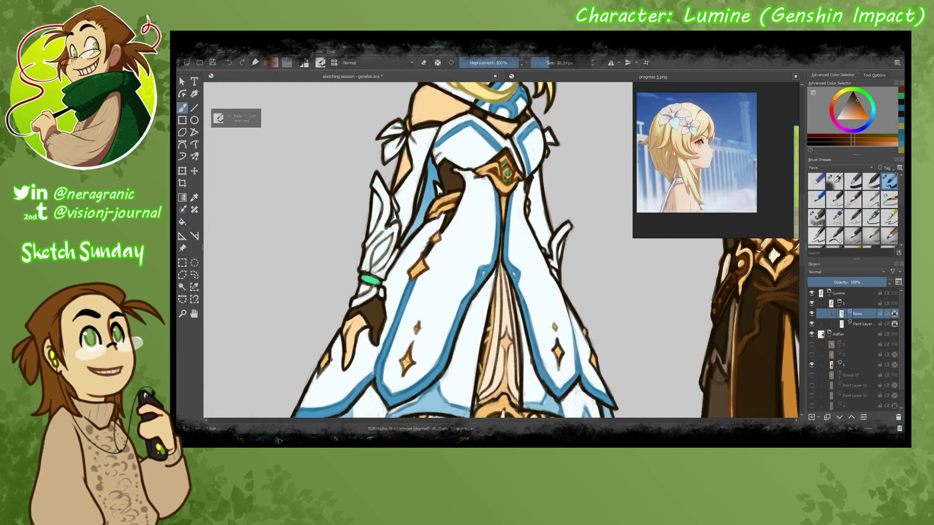
- Recolour the lines of the gold ornaments beside the waist brown and touch up the skin lines in dark red
{"action": "scroll", "coordinate": [435, 288], "scroll_direction": "up", "scroll_amount": 3}
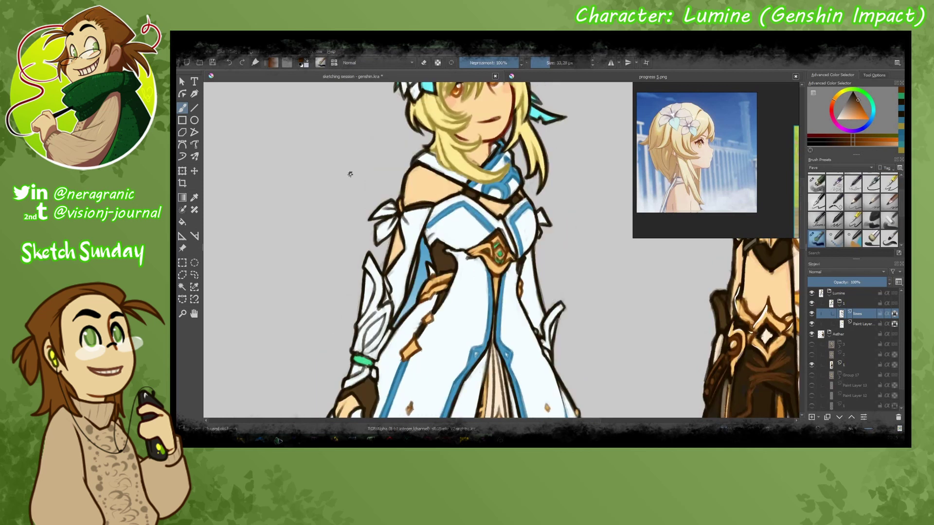
{"action": "scroll", "coordinate": [350, 174], "scroll_direction": "down", "scroll_amount": 3}
{"action": "scroll", "coordinate": [317, 267], "scroll_direction": "up", "scroll_amount": 3}
{"action": "scroll", "coordinate": [376, 214], "scroll_direction": "up", "scroll_amount": 2}
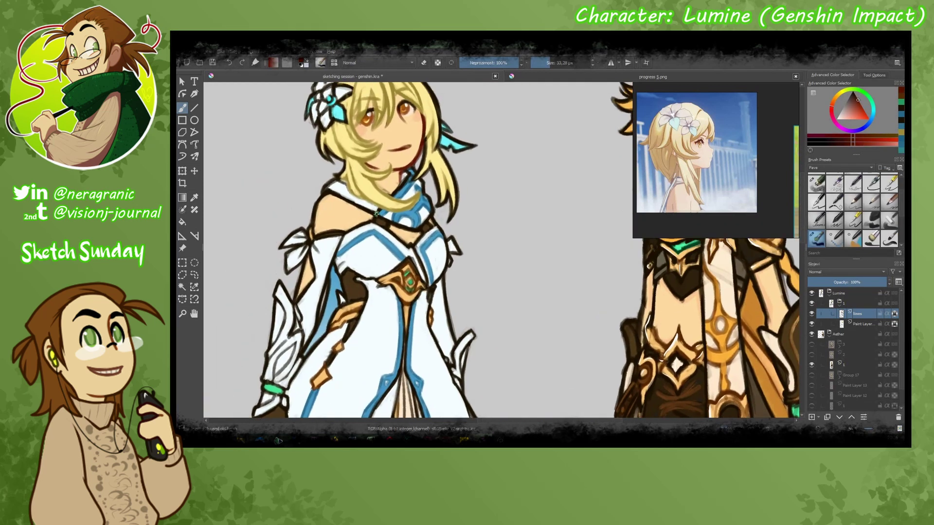
{"action": "scroll", "coordinate": [382, 287], "scroll_direction": "down", "scroll_amount": 3}
- Recolour the lines of the skirt's pleated centre panel, the star ornament and the gold knee ornaments orange-brown
{"action": "key", "text": "slash"}
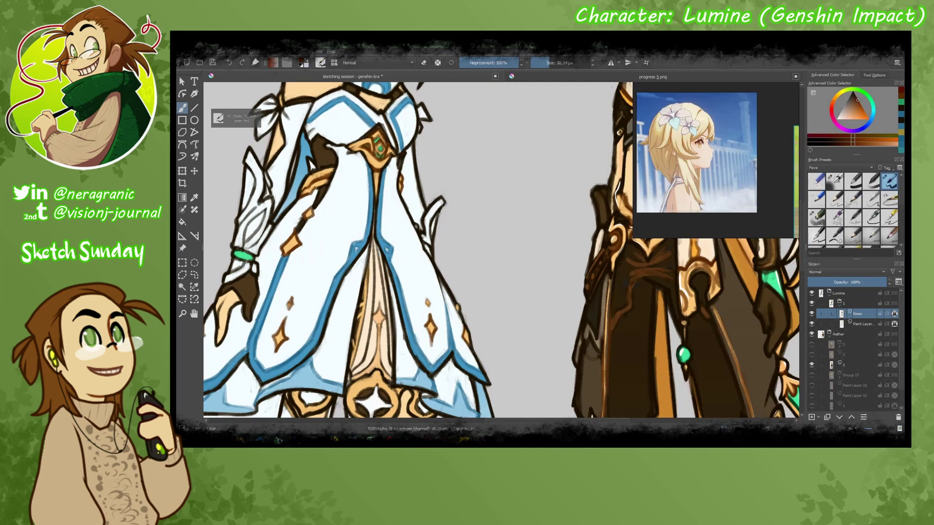
{"action": "scroll", "coordinate": [382, 323], "scroll_direction": "down", "scroll_amount": 3}
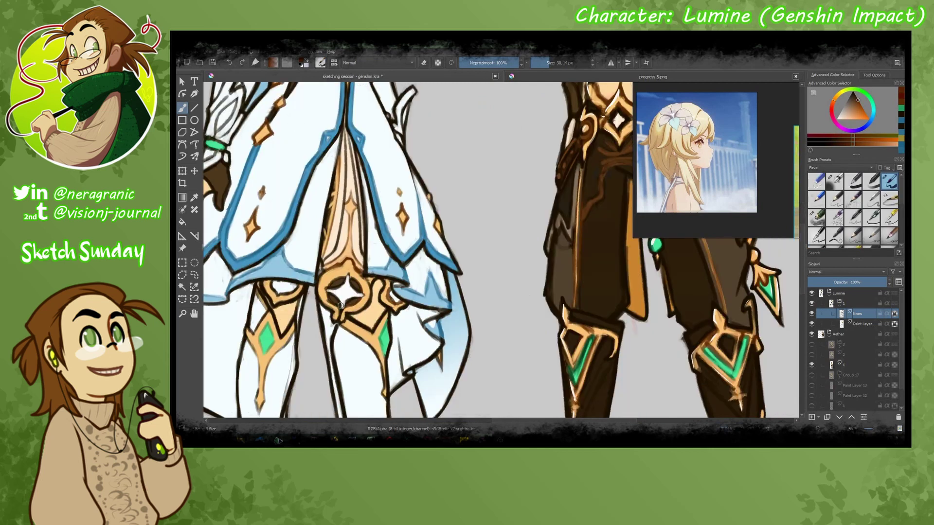
{"action": "scroll", "coordinate": [321, 279], "scroll_direction": "up", "scroll_amount": 2}
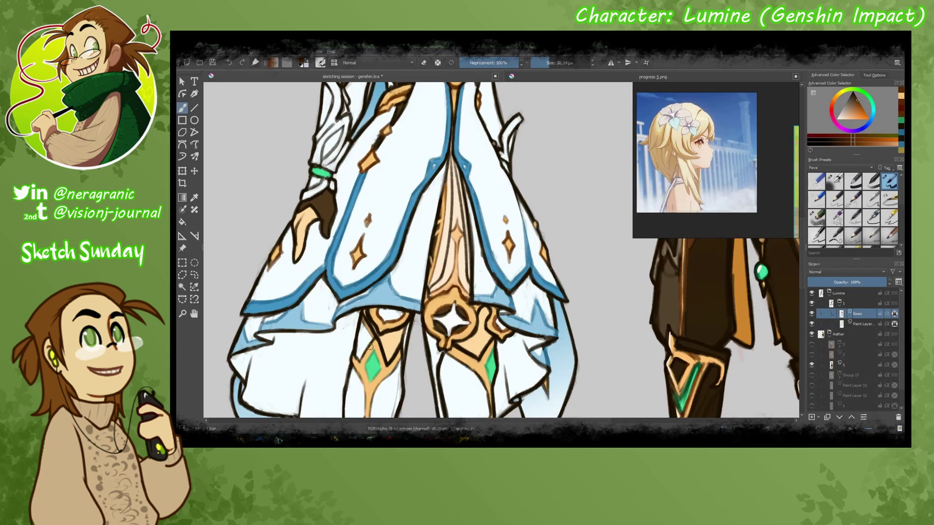
{"action": "scroll", "coordinate": [384, 379], "scroll_direction": "up", "scroll_amount": 1}
{"action": "key", "text": "slash"}
{"action": "scroll", "coordinate": [451, 245], "scroll_direction": "up", "scroll_amount": 2}
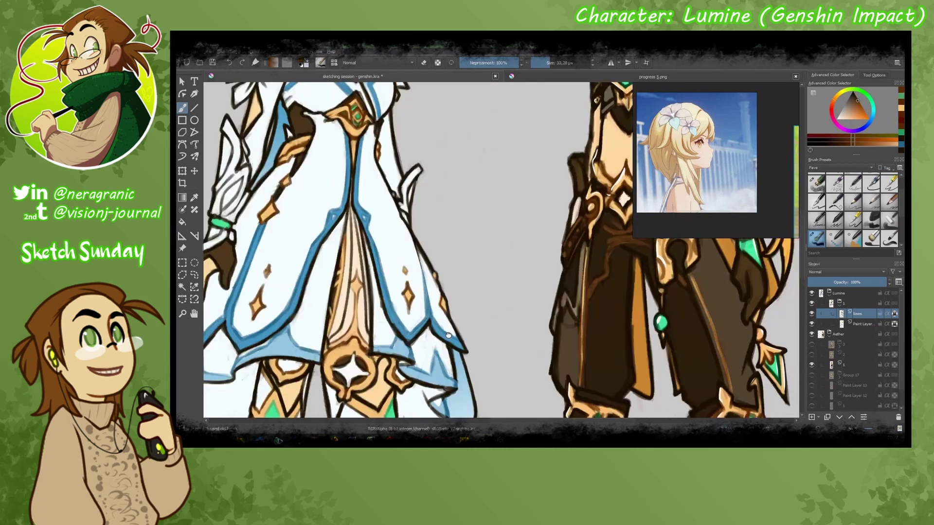
- Bring up the dress reference and recolour the lines of the hanging gold pendants and the shoes brown
{"action": "key", "text": "slash"}
{"action": "scroll", "coordinate": [691, 139], "scroll_direction": "down", "scroll_amount": 5}
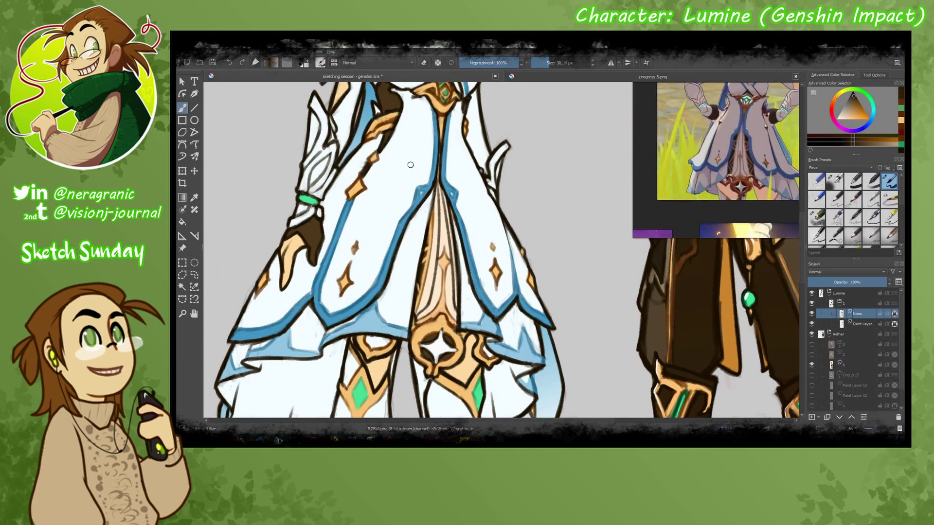
{"action": "scroll", "coordinate": [448, 314], "scroll_direction": "down", "scroll_amount": 6}
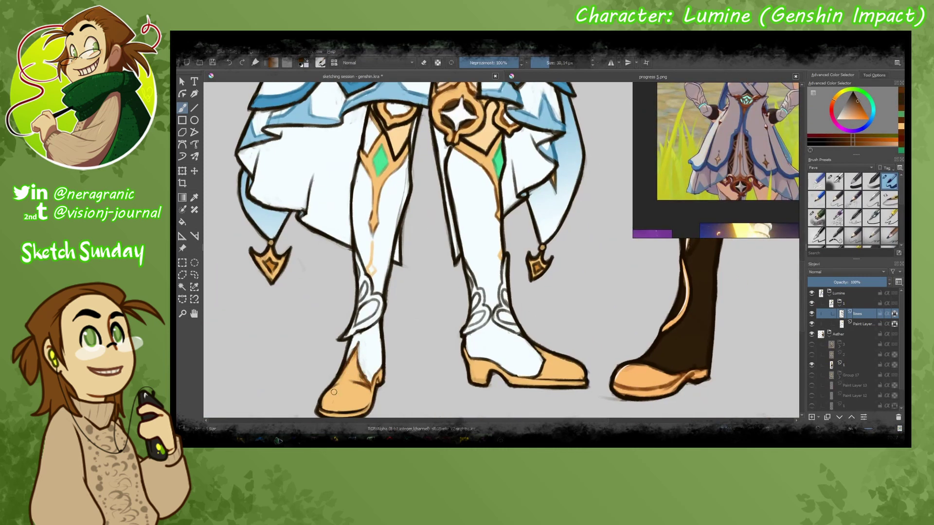
{"action": "scroll", "coordinate": [419, 243], "scroll_direction": "up", "scroll_amount": 6}
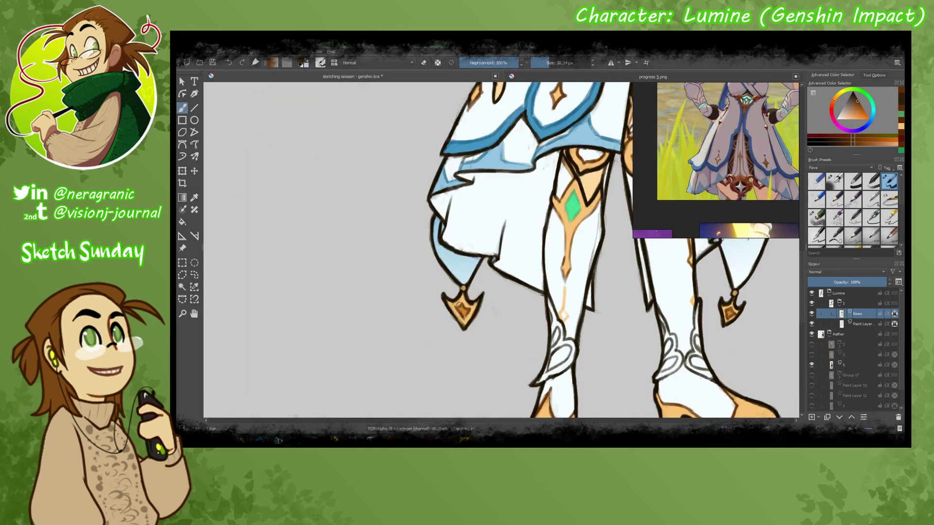
- Recolour the petal lines of the white flower in Lumine's hair a muted grey-blue
{"action": "scroll", "coordinate": [384, 222], "scroll_direction": "up", "scroll_amount": 10}
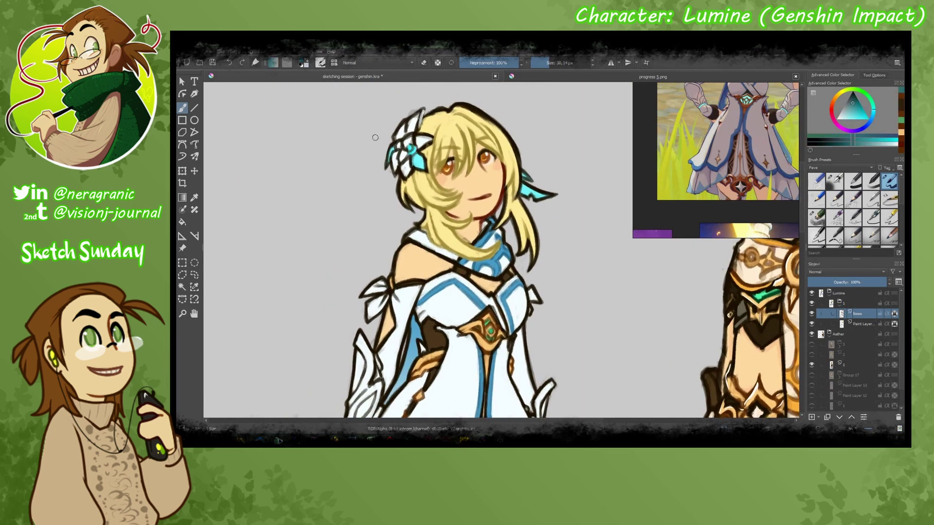
{"action": "left_click", "coordinate": [845, 116]}
{"action": "left_click", "coordinate": [411, 150], "text": "ctrl"}
{"action": "key", "text": "/"}
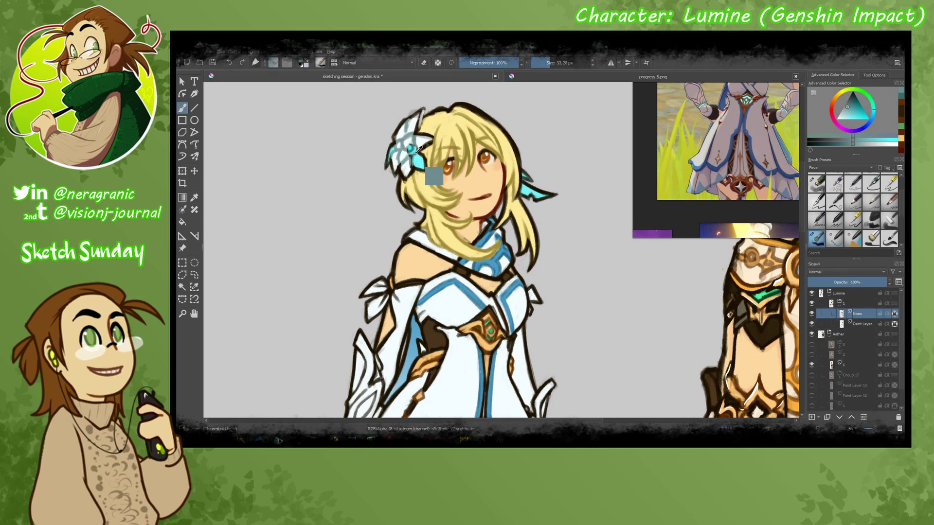
- Recolour the inner lines of the feathered arm guard and the underskirt's folds with the muted grey-blue sampled from the hair flower
{"action": "left_click", "coordinate": [413, 151], "text": "ctrl"}
{"action": "scroll", "coordinate": [384, 219], "scroll_direction": "down", "scroll_amount": 3}
{"action": "scroll", "coordinate": [434, 201], "scroll_direction": "up", "scroll_amount": 4}
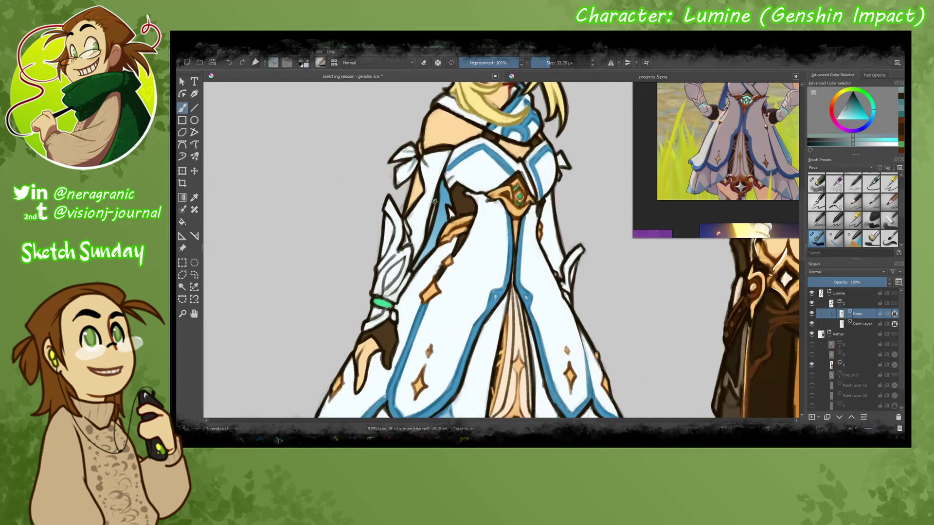
{"action": "key", "text": "slash"}
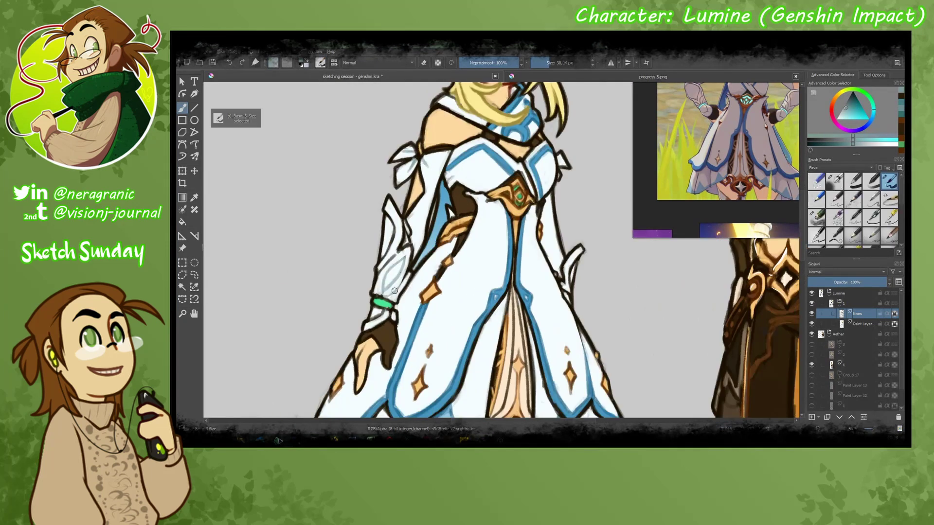
{"action": "key", "text": "slash"}
{"action": "scroll", "coordinate": [380, 321], "scroll_direction": "down", "scroll_amount": 4}
{"action": "key", "text": "slash"}
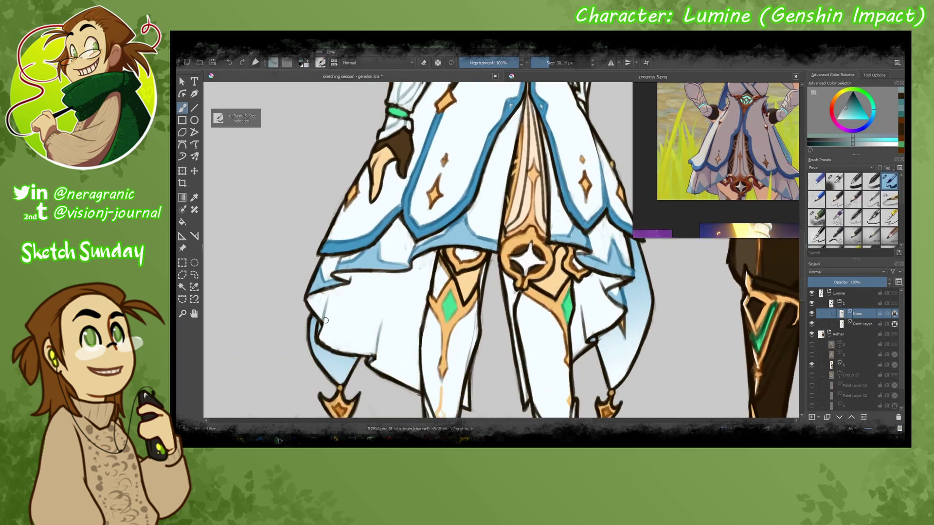
{"action": "key", "text": "slash"}
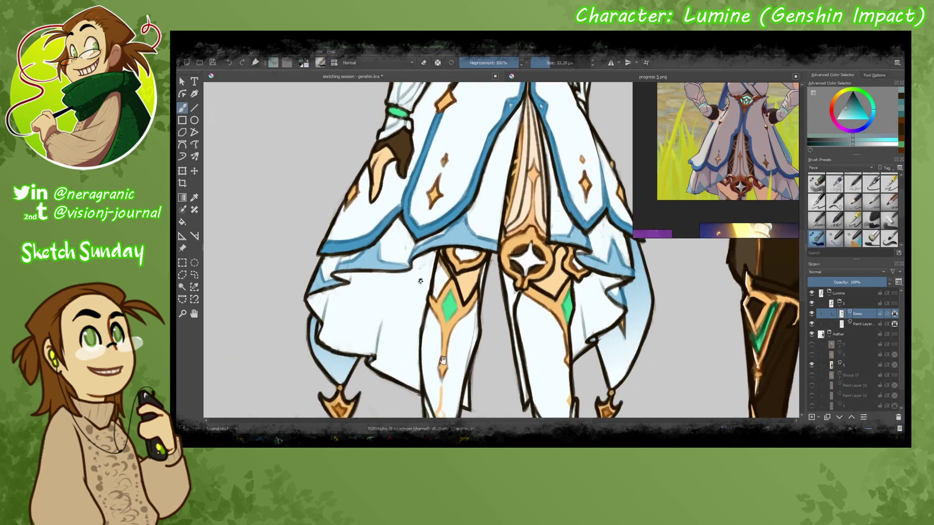
- Recolour the lines of the winged ornaments on both boots and the feathers of the other arm guard grey-blue
{"action": "scroll", "coordinate": [585, 331], "scroll_direction": "down", "scroll_amount": 4}
{"action": "key", "text": "slash"}
{"action": "key", "text": "slash"}
{"action": "key", "text": "slash"}
{"action": "key", "text": "slash"}
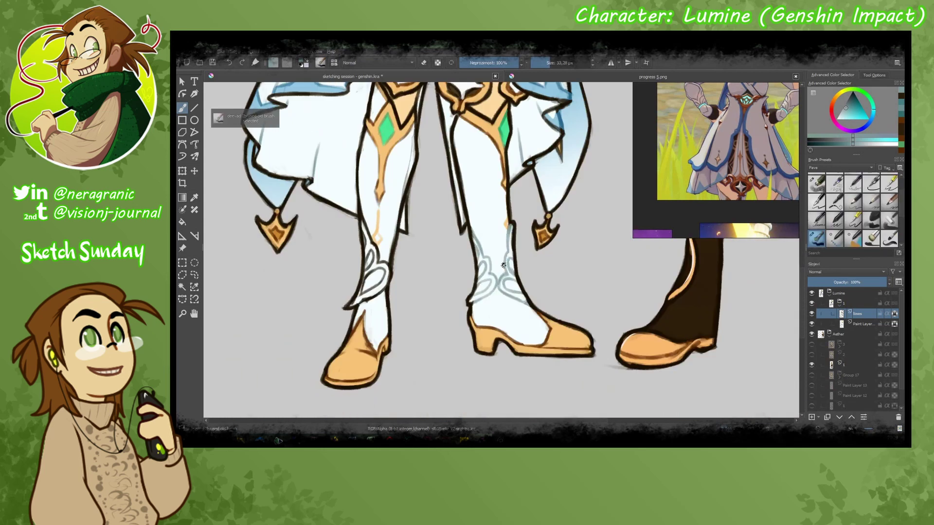
{"action": "scroll", "coordinate": [503, 265], "scroll_direction": "up", "scroll_amount": 8}
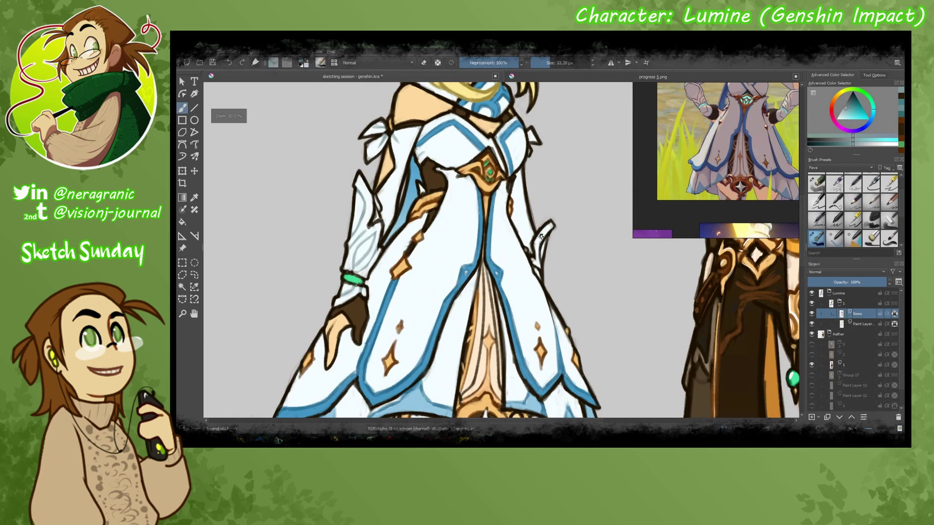
{"action": "key", "text": "slash"}
{"action": "scroll", "coordinate": [541, 236], "scroll_direction": "down", "scroll_amount": 3}
{"action": "scroll", "coordinate": [293, 250], "scroll_direction": "up", "scroll_amount": 5}
- Touch up the lines of the hair, scarf and eyes with dark yellow, blue and reddish-brown sampled from the drawing
{"action": "key", "text": "slash"}
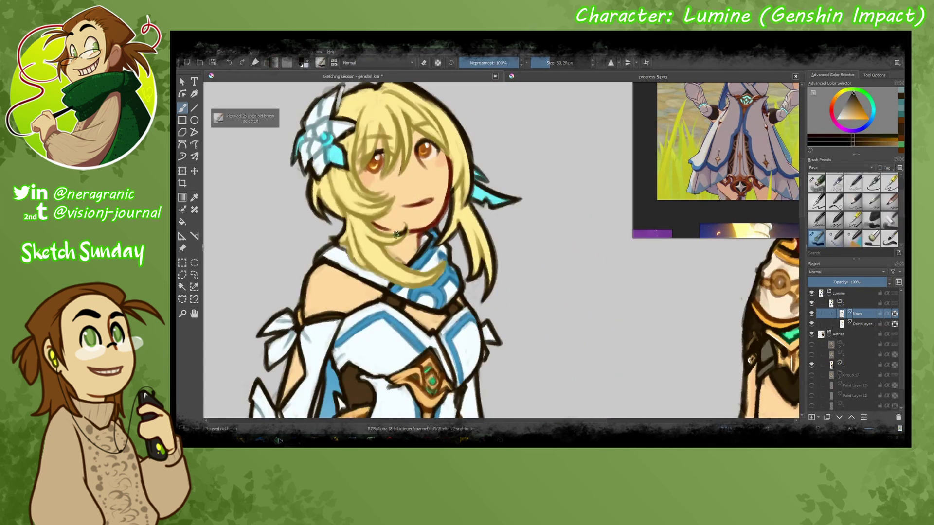
{"action": "left_click", "coordinate": [396, 234], "text": "ctrl"}
{"action": "key", "text": "slash"}
{"action": "key", "text": "slash"}
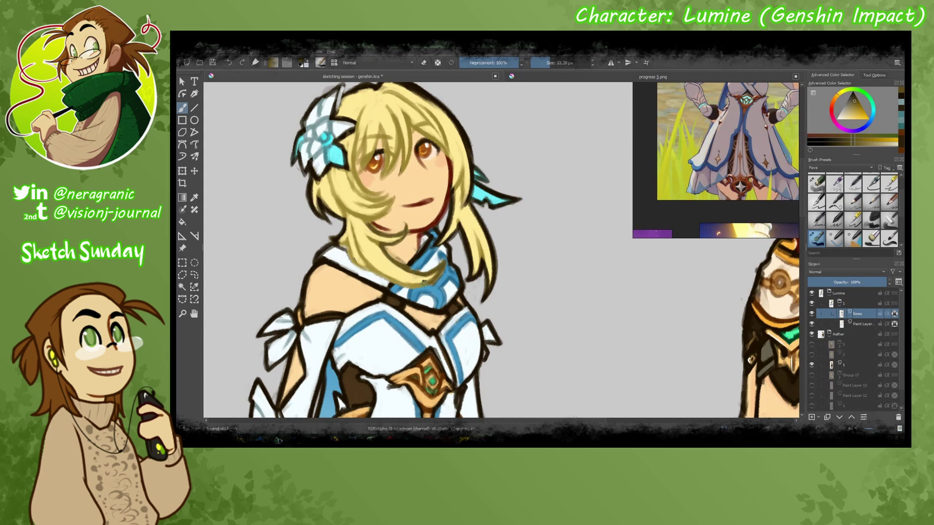
{"action": "left_click", "coordinate": [440, 283], "text": "ctrl"}
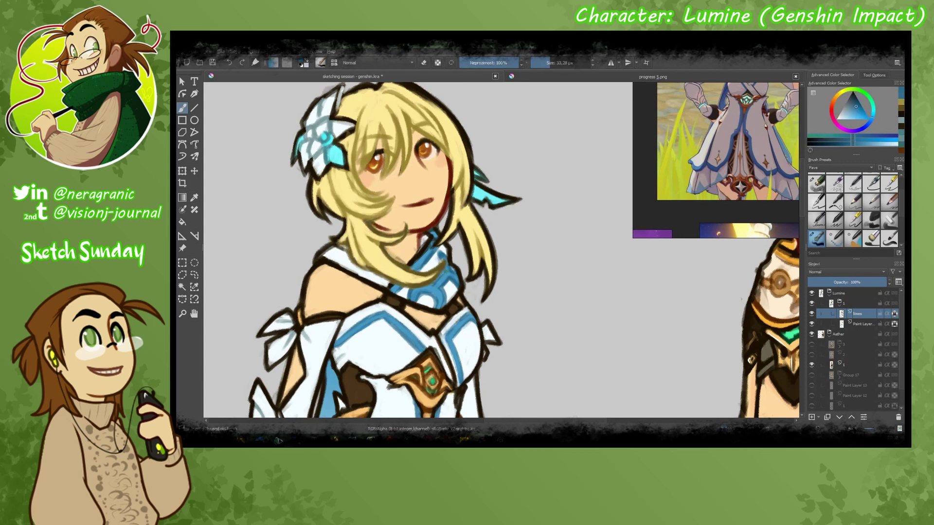
{"action": "left_click", "coordinate": [370, 178], "text": "ctrl"}
{"action": "scroll", "coordinate": [461, 180], "scroll_direction": "down", "scroll_amount": 3}
{"action": "scroll", "coordinate": [461, 180], "scroll_direction": "up", "scroll_amount": 3}
- Add a new layer above the lines and paint white light reflections on the eyes, the belt gem and the green knee gems
{"action": "key", "text": "Insert"}
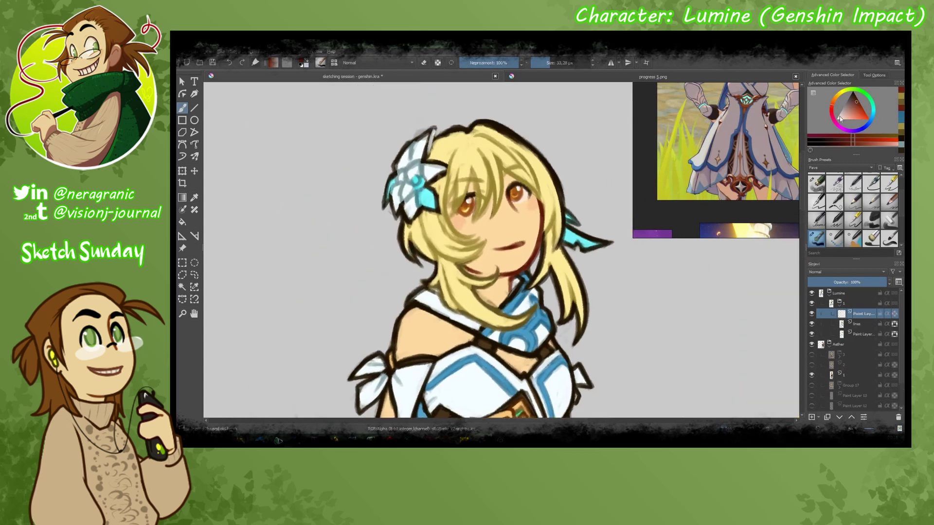
{"action": "key", "text": "slash"}
{"action": "scroll", "coordinate": [247, 250], "scroll_direction": "down", "scroll_amount": 2}
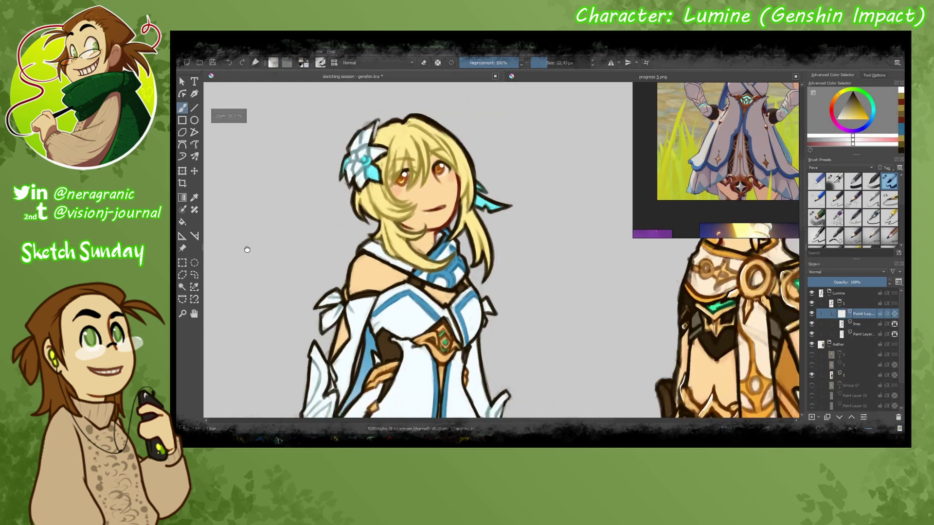
{"action": "left_click_drag", "start_coordinate": [247, 249], "coordinate": [330, 46]}
{"action": "left_click_drag", "start_coordinate": [521, 200], "coordinate": [468, 88]}
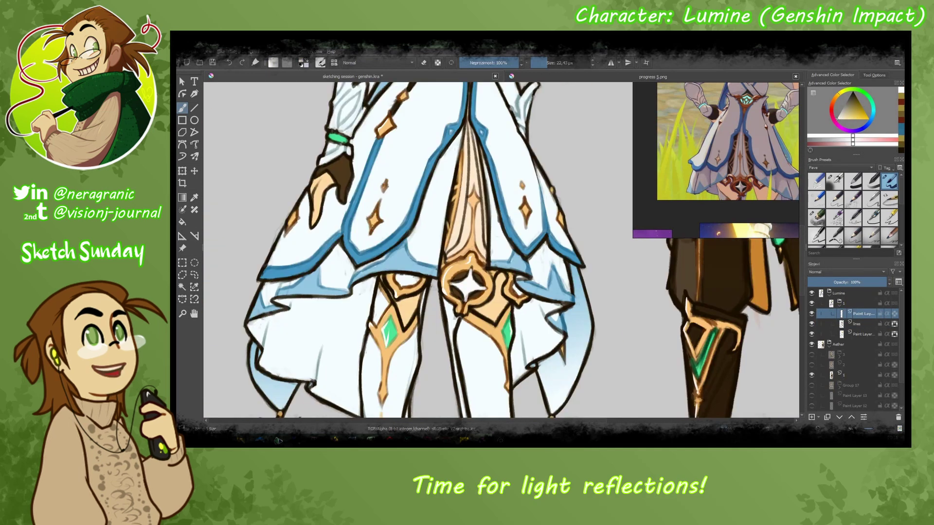
{"action": "left_click_drag", "start_coordinate": [402, 102], "coordinate": [442, 204]}
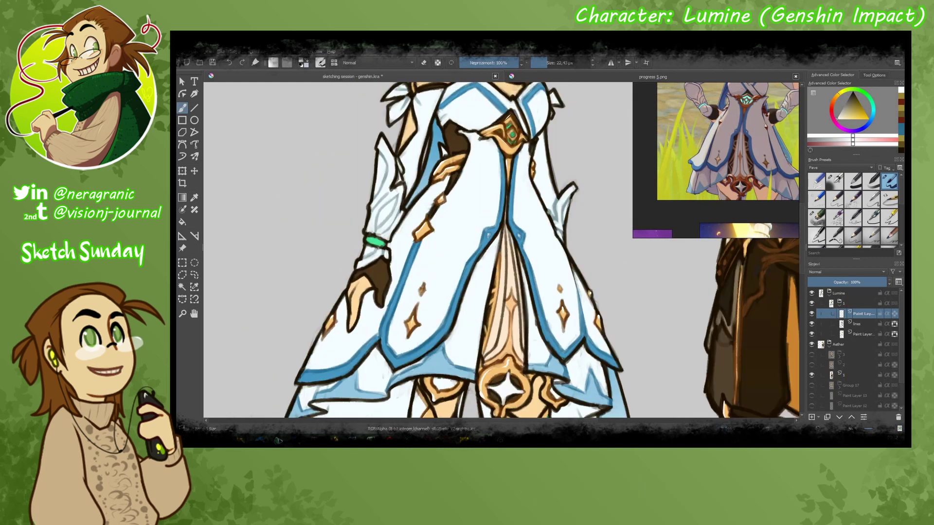
{"action": "left_click_drag", "start_coordinate": [481, 109], "coordinate": [442, 304]}
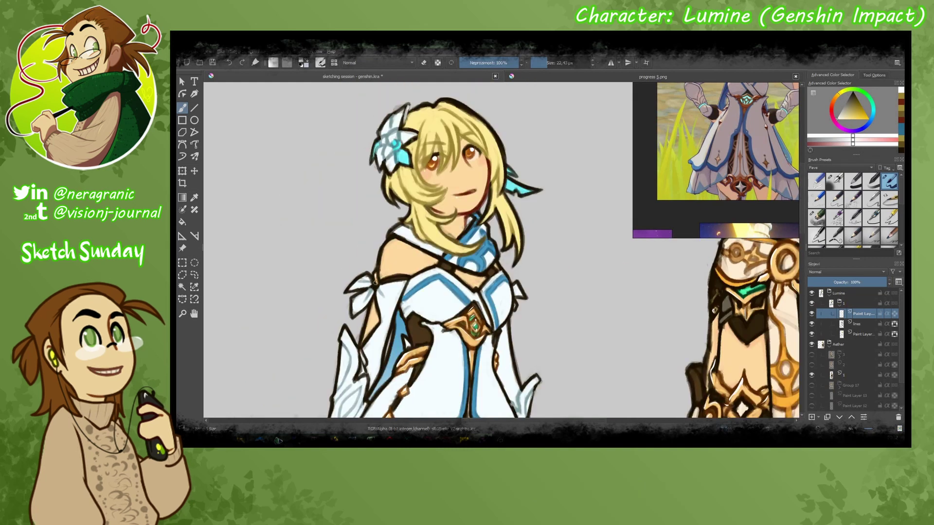
- Paint white highlights on the shoes and check the reflections over the whole figure
{"action": "scroll", "coordinate": [380, 157], "scroll_direction": "down", "scroll_amount": 10}
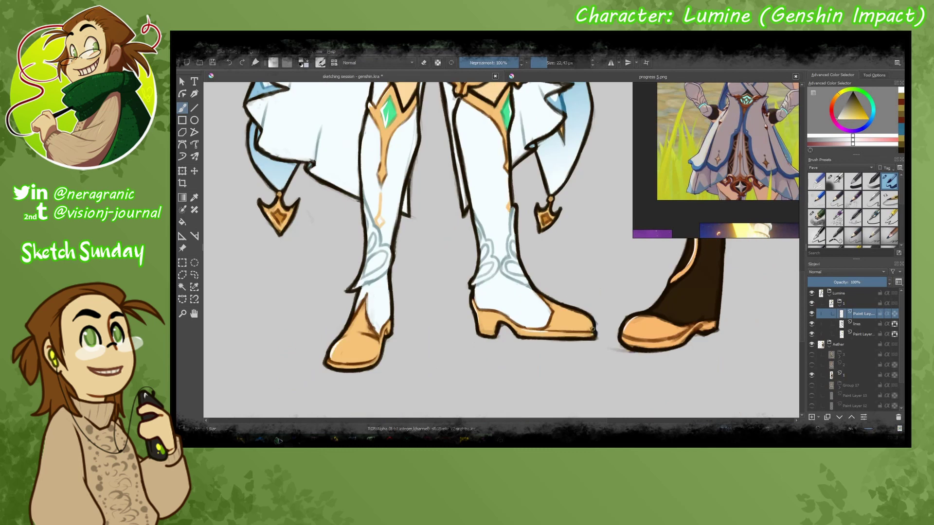
{"action": "scroll", "coordinate": [592, 329], "scroll_direction": "down", "scroll_amount": 5}
{"action": "scroll", "coordinate": [437, 243], "scroll_direction": "up", "scroll_amount": 5}
{"action": "left_click_drag", "start_coordinate": [290, 157], "coordinate": [295, 170]}
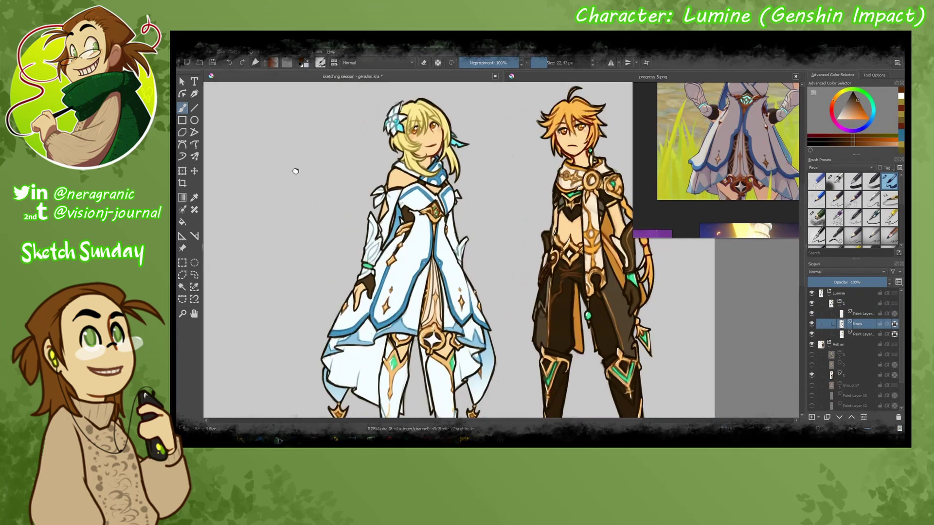
{"action": "scroll", "coordinate": [295, 171], "scroll_direction": "up", "scroll_amount": 3}
{"action": "key", "text": "Page_Up"}
{"action": "scroll", "coordinate": [326, 311], "scroll_direction": "down", "scroll_amount": 2}
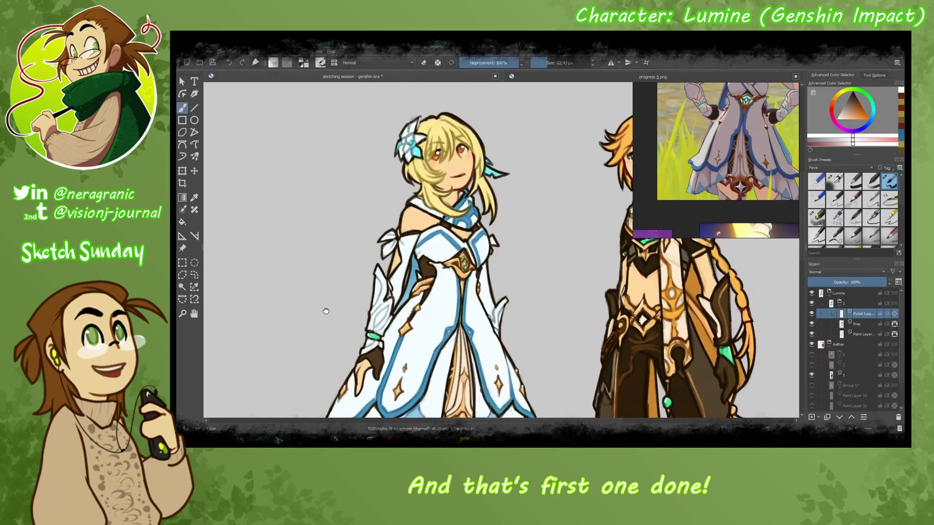
- Move the finished full-body Lumine slightly toward the canvas's left edge
{"action": "scroll", "coordinate": [326, 311], "scroll_direction": "down", "scroll_amount": 5}
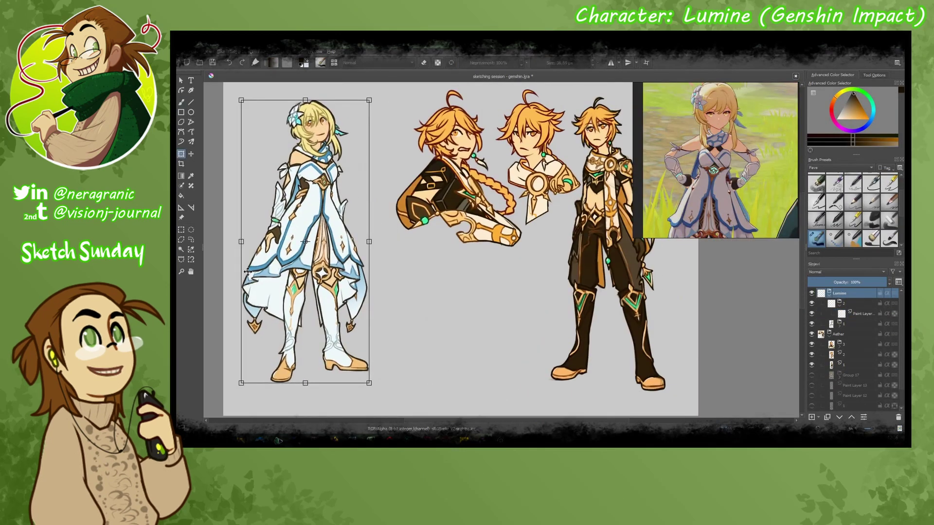
{"action": "mouse_move", "coordinate": [244, 297]}
{"action": "left_mouse_down"}
{"action": "mouse_move", "coordinate": [417, 297]}
{"action": "mouse_move", "coordinate": [238, 302]}
{"action": "left_mouse_up"}
{"action": "key", "text": "b"}
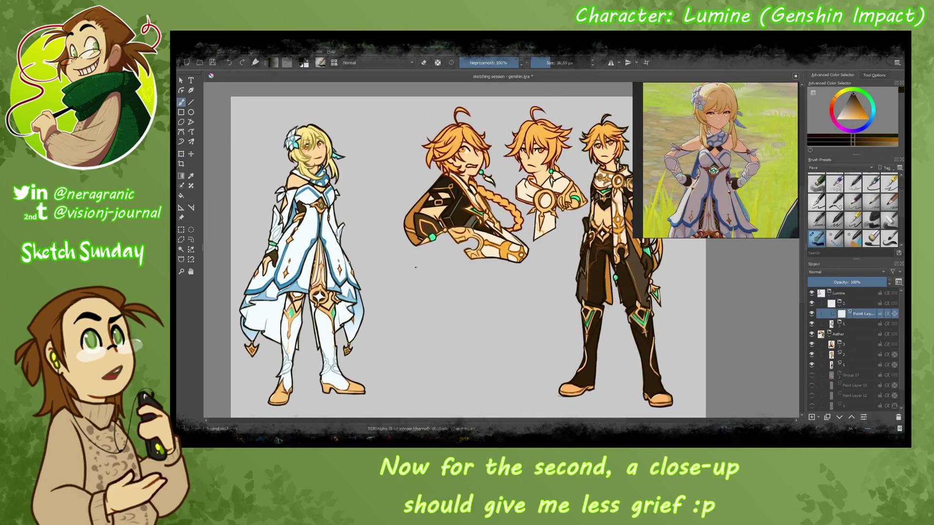
- Sketch the construction shape of a second Lumine head in the free space below the Aether close-ups
{"action": "mouse_move", "coordinate": [403, 283]}
{"action": "left_mouse_down"}
{"action": "mouse_move", "coordinate": [432, 287]}
{"action": "mouse_move", "coordinate": [431, 312]}
{"action": "left_mouse_up"}
{"action": "key", "text": "ctrl+t"}
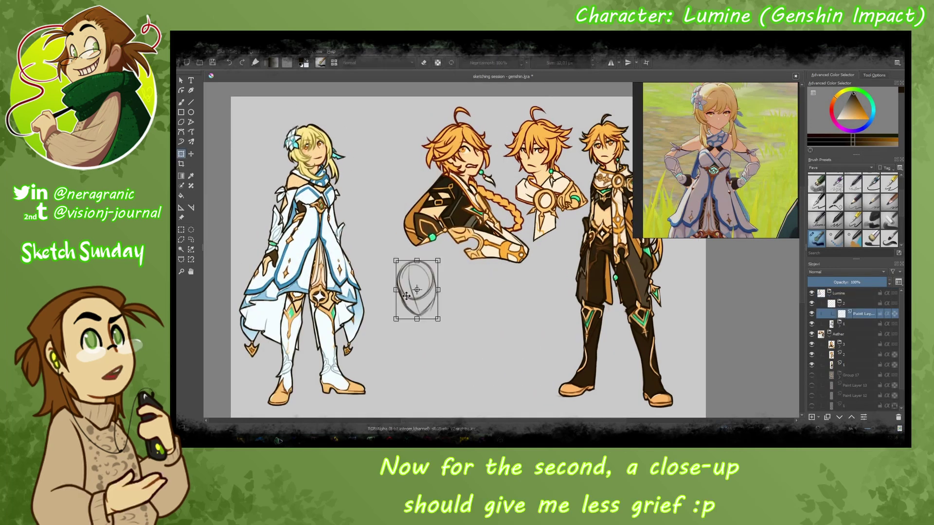
{"action": "key", "text": "Escape"}
{"action": "mouse_move", "coordinate": [413, 260]}
{"action": "left_mouse_down"}
{"action": "mouse_move", "coordinate": [395, 311]}
{"action": "mouse_move", "coordinate": [404, 336]}
{"action": "left_mouse_up"}
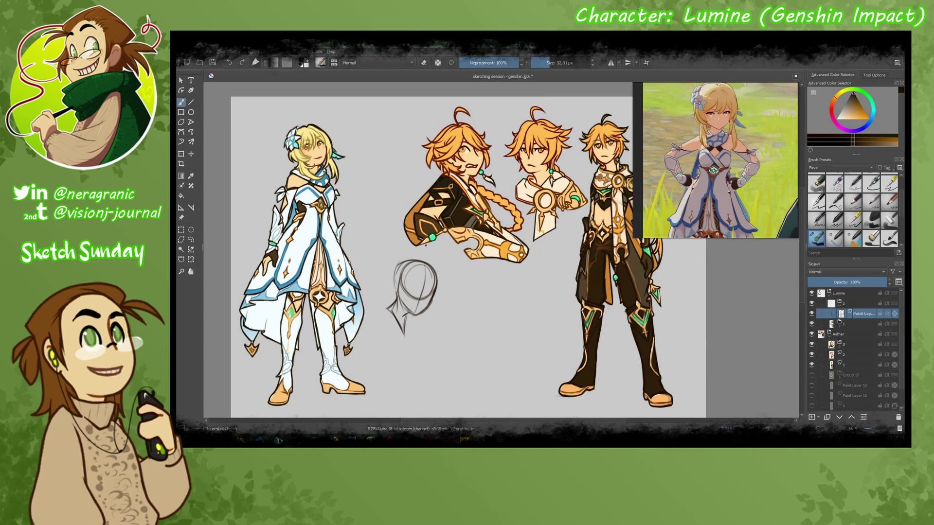
- Sketch Lumine's hair strands and flower around the head shape and adjust the sketch's placement slightly
{"action": "left_click_drag", "start_coordinate": [432, 292], "coordinate": [452, 366]}
{"action": "left_click_drag", "start_coordinate": [402, 278], "coordinate": [419, 341]}
{"action": "left_click_drag", "start_coordinate": [393, 292], "coordinate": [410, 346]}
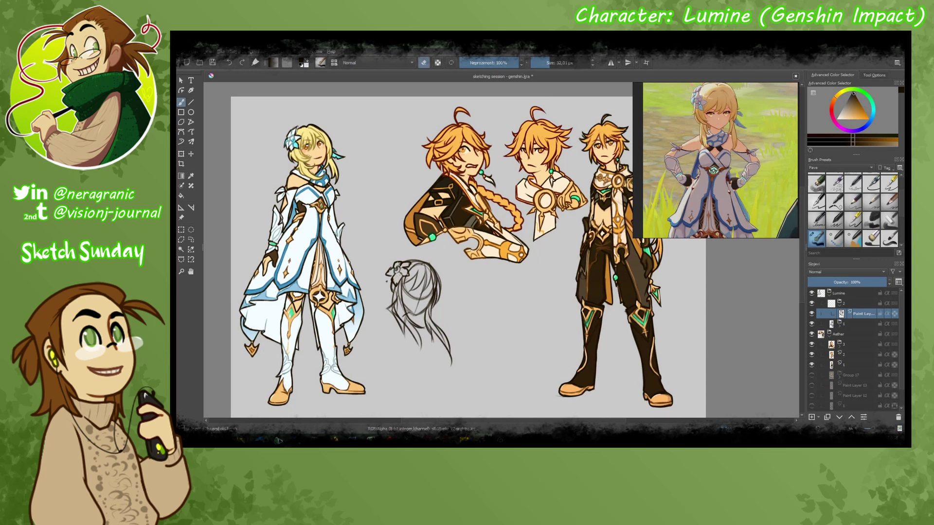
{"action": "key", "text": "ctrl+t"}
{"action": "left_click_drag", "start_coordinate": [411, 266], "coordinate": [417, 271]}
{"action": "key", "text": "Return"}
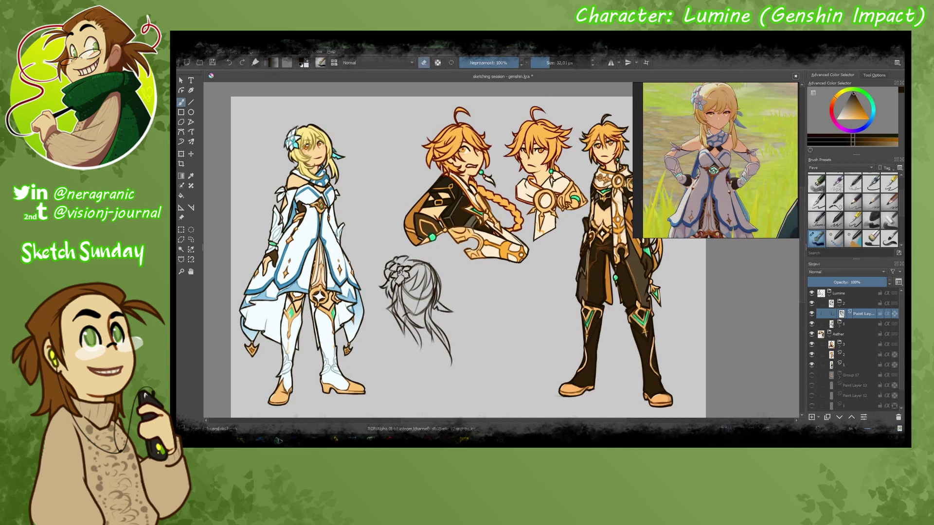
- Compare the size of the new head sketch with the Aether close-ups by temporarily moving it over them
{"action": "scroll", "coordinate": [416, 297], "scroll_direction": "down", "scroll_amount": 1}
{"action": "key", "text": "ctrl+t"}
{"action": "mouse_move", "coordinate": [404, 292]}
{"action": "left_mouse_down"}
{"action": "mouse_move", "coordinate": [531, 190]}
{"action": "mouse_move", "coordinate": [515, 194]}
{"action": "left_mouse_up"}
{"action": "key", "text": "Escape"}
{"action": "scroll", "coordinate": [424, 321], "scroll_direction": "up", "scroll_amount": 1}
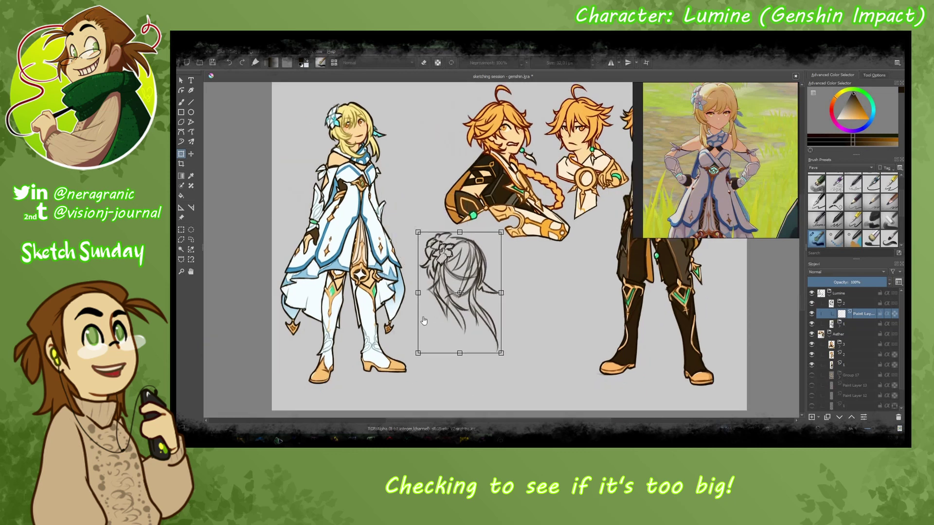
- Refine the hair using the side-view reference, erase the face guidelines, and sketch the scarf, shoulder and cut-off upper body
{"action": "key", "text": "b"}
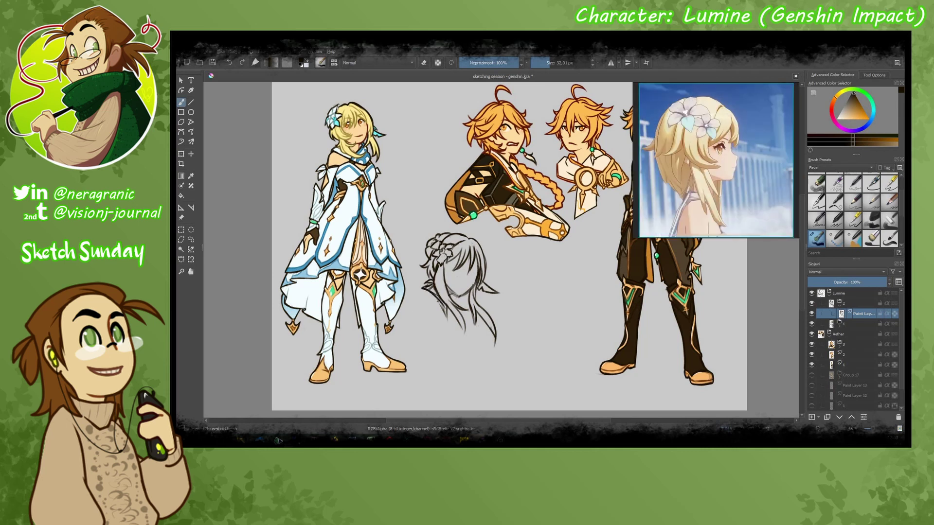
{"action": "key", "text": "e"}
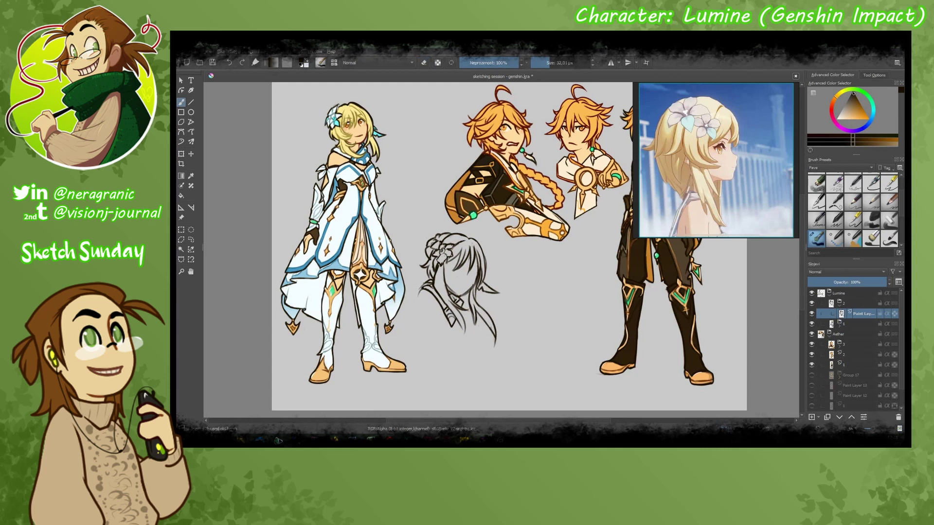
{"action": "mouse_move", "coordinate": [426, 289]}
{"action": "left_mouse_down"}
{"action": "mouse_move", "coordinate": [410, 300]}
{"action": "mouse_move", "coordinate": [418, 288]}
{"action": "mouse_move", "coordinate": [438, 333]}
{"action": "mouse_move", "coordinate": [419, 299]}
{"action": "mouse_move", "coordinate": [421, 340]}
{"action": "mouse_move", "coordinate": [439, 360]}
{"action": "mouse_move", "coordinate": [401, 330]}
{"action": "mouse_move", "coordinate": [471, 374]}
{"action": "left_mouse_up"}
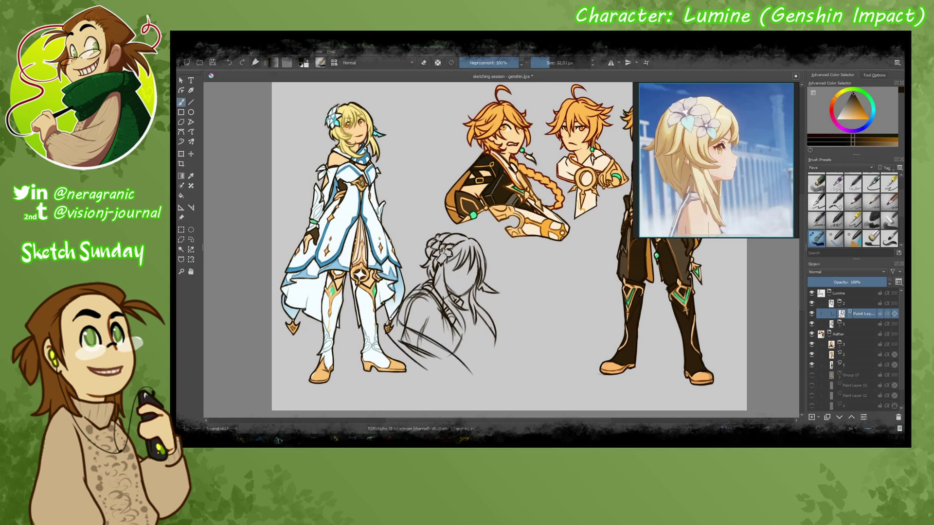
{"action": "left_click_drag", "start_coordinate": [411, 335], "coordinate": [482, 365]}
{"action": "key", "text": "e"}
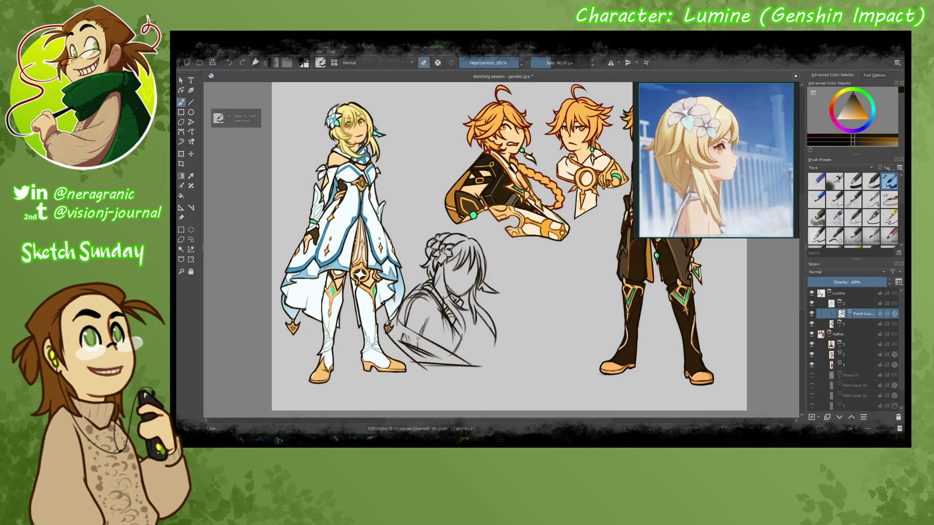
- Shift the bust sketch slightly right and clean it up into smoother lines, including the scarf's cut-off edge
{"action": "left_click_drag", "start_coordinate": [440, 243], "coordinate": [515, 351]}
{"action": "key", "text": "slash"}
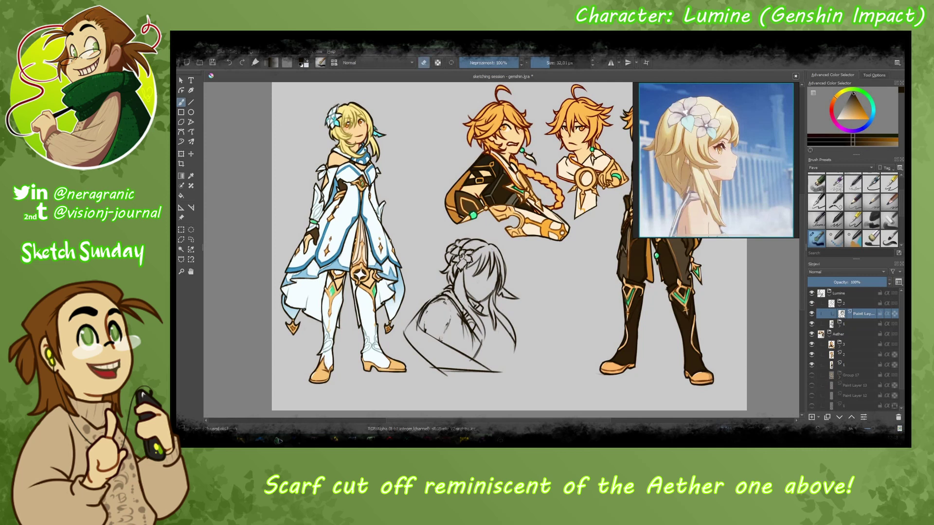
{"action": "key", "text": "slash"}
{"action": "left_click_drag", "start_coordinate": [447, 299], "coordinate": [474, 347]}
{"action": "key", "text": "slash"}
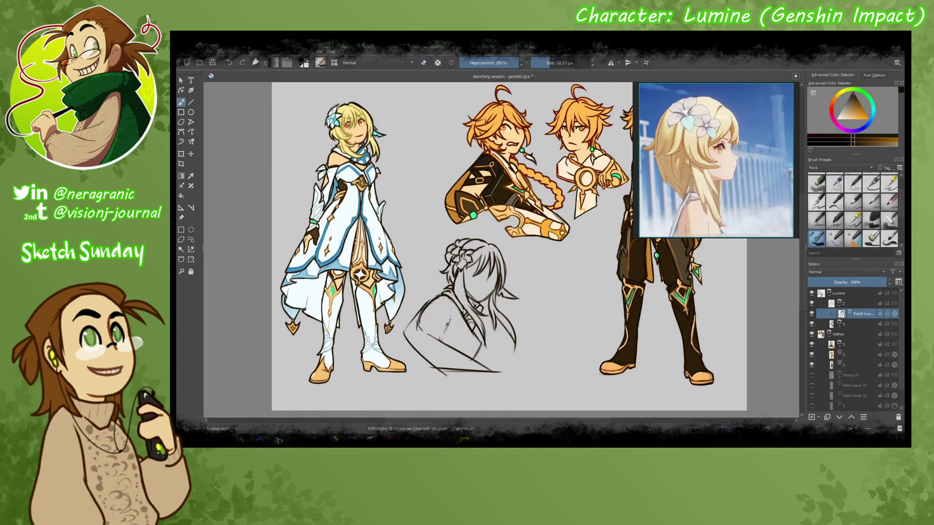
- Draw the dress bands across the chest and redraw the bust's lower cut-off edge, erasing stray lines
{"action": "key", "text": "e"}
{"action": "key", "text": "e"}
{"action": "key", "text": "e"}
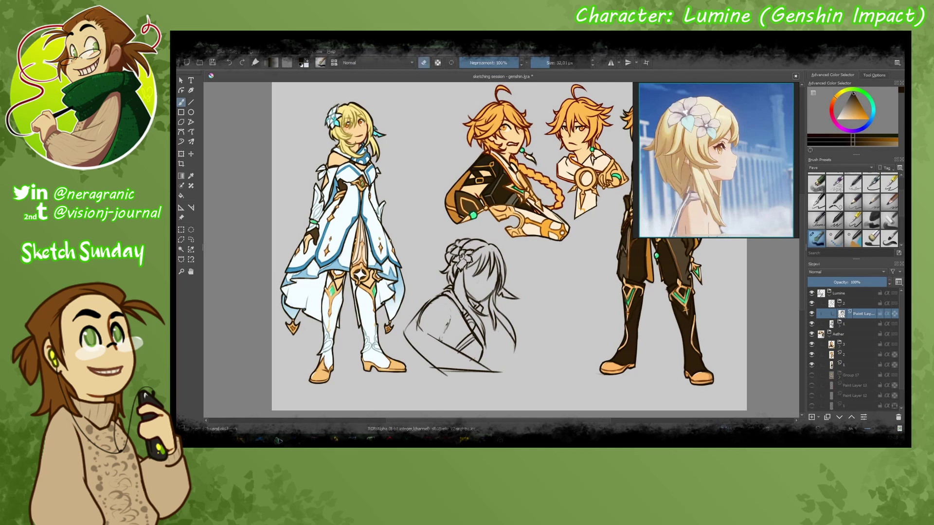
{"action": "key", "text": "e"}
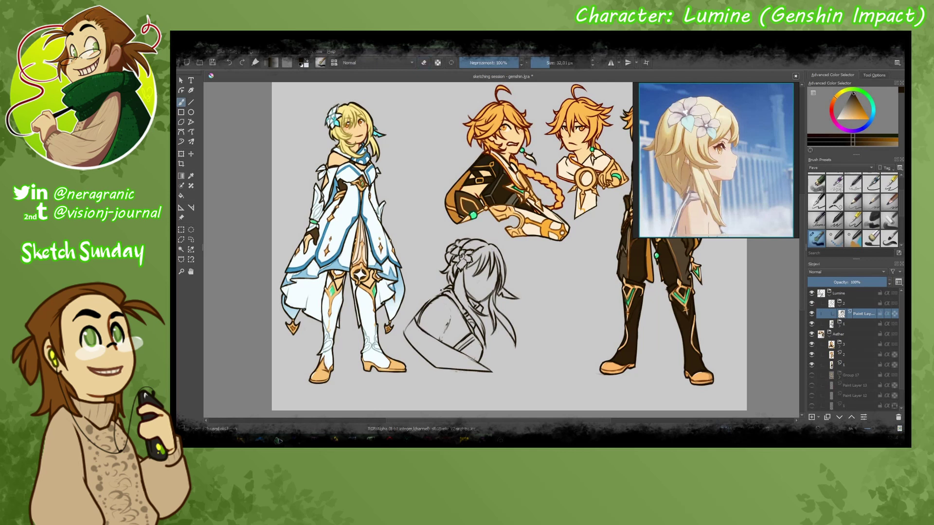
- Draw the sleeve's top edge on the upper arm and thicken the outlines of the bust and hair
{"action": "key", "text": "e"}
{"action": "key", "text": "e"}
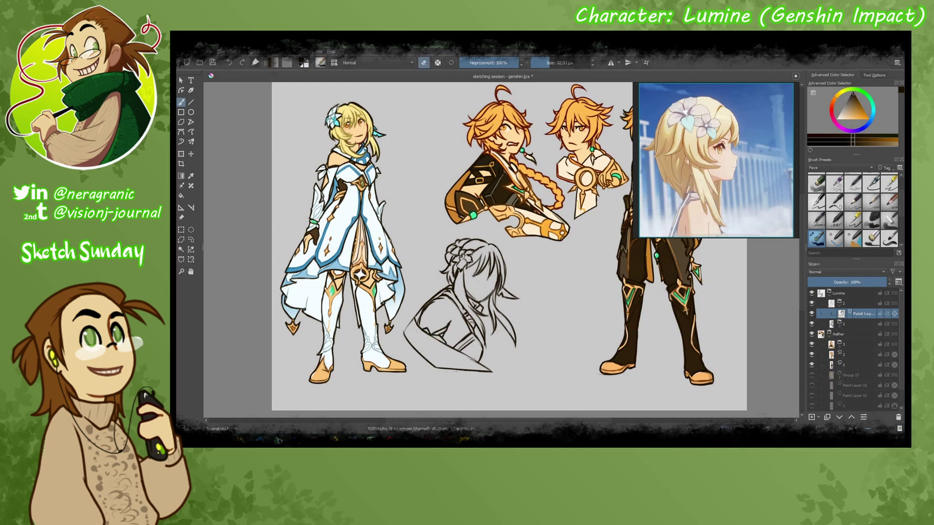
{"action": "key", "text": "e"}
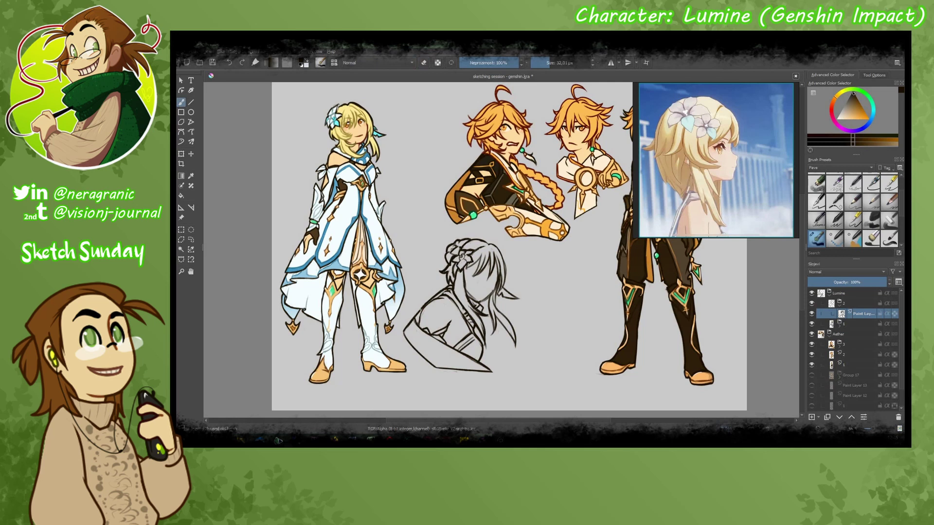
{"action": "left_click_drag", "start_coordinate": [435, 369], "coordinate": [494, 372]}
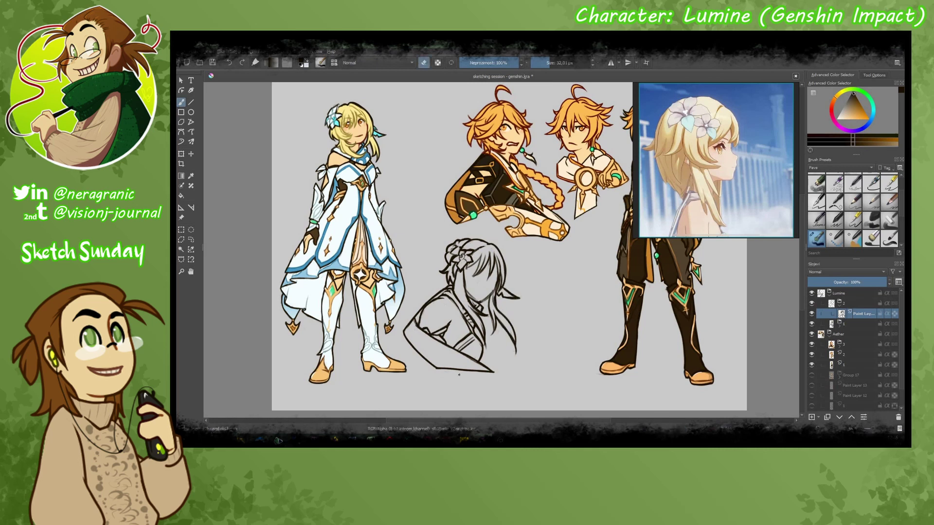
- Bring up the costume's back-view reference and sketch fold lines along the lower, cut-off part of the bust's scarf
{"action": "scroll", "coordinate": [670, 191], "scroll_direction": "down", "scroll_amount": 5}
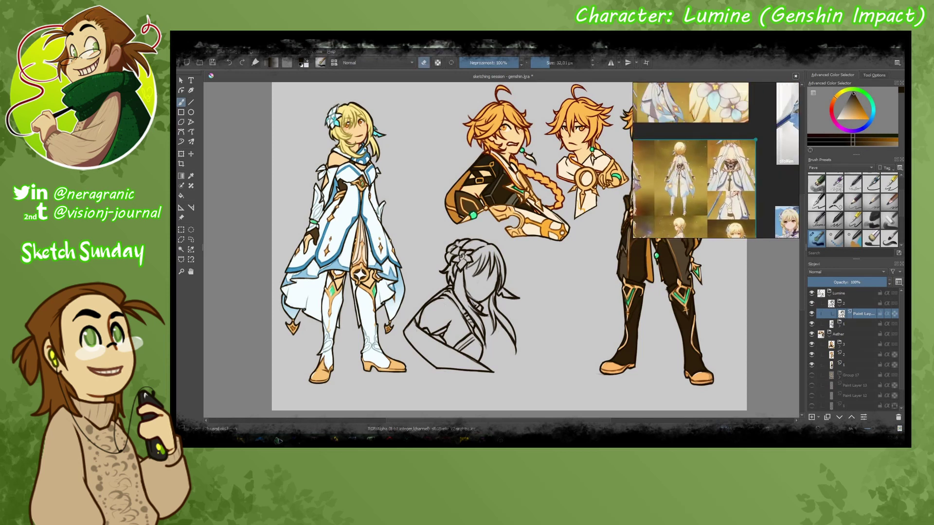
{"action": "double_click", "coordinate": [728, 164]}
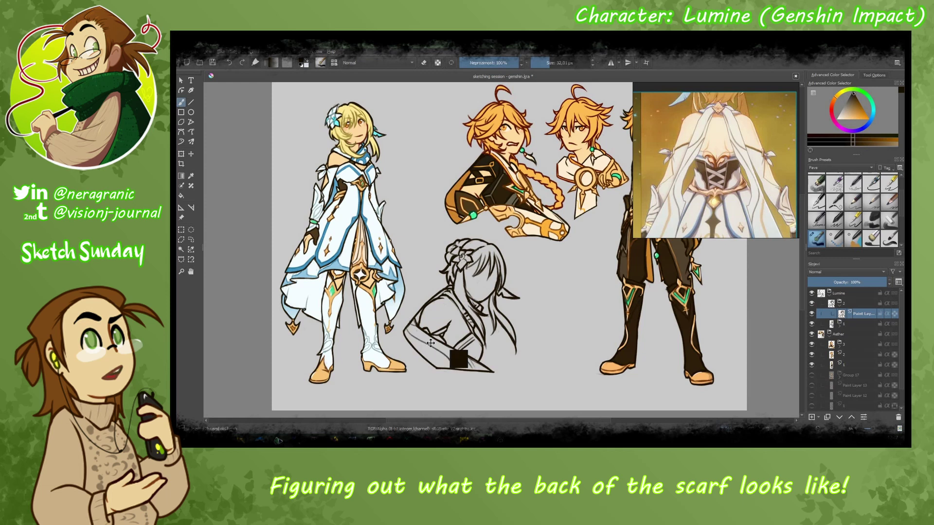
{"action": "key", "text": "ctrl+t"}
{"action": "scroll", "coordinate": [464, 195], "scroll_direction": "up", "scroll_amount": 2}
{"action": "scroll", "coordinate": [289, 227], "scroll_direction": "down", "scroll_amount": 3}
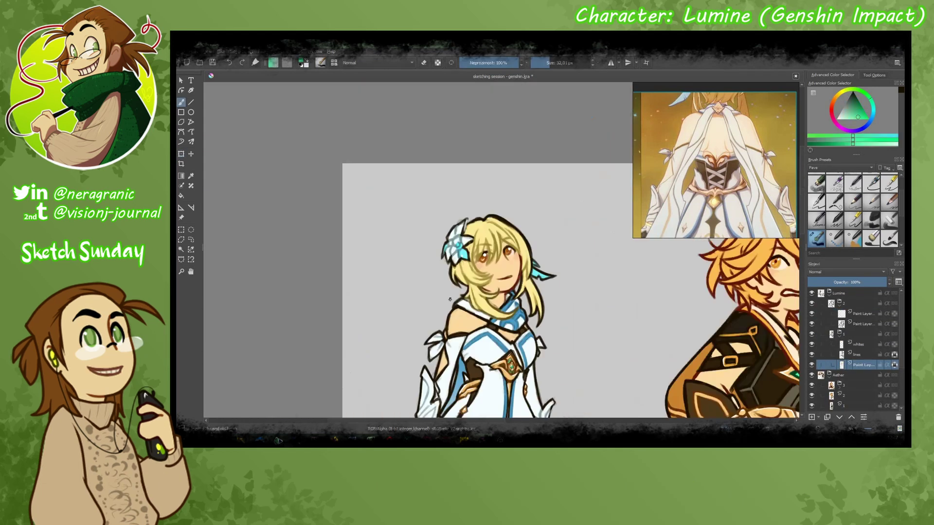
- Add face guidelines to the bust on a separate layer
{"action": "scroll", "coordinate": [711, 161], "scroll_direction": "up", "scroll_amount": 4}
{"action": "key", "text": "b"}
{"action": "scroll", "coordinate": [444, 337], "scroll_direction": "up", "scroll_amount": 3}
{"action": "scroll", "coordinate": [444, 337], "scroll_direction": "down", "scroll_amount": 2}
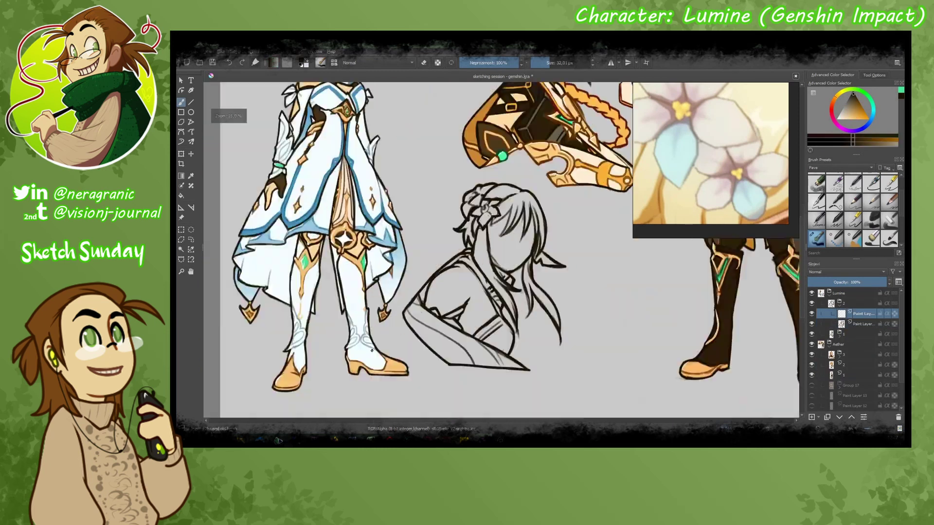
{"action": "left_click_drag", "start_coordinate": [445, 336], "coordinate": [508, 349]}
{"action": "key", "text": "Page_Down"}
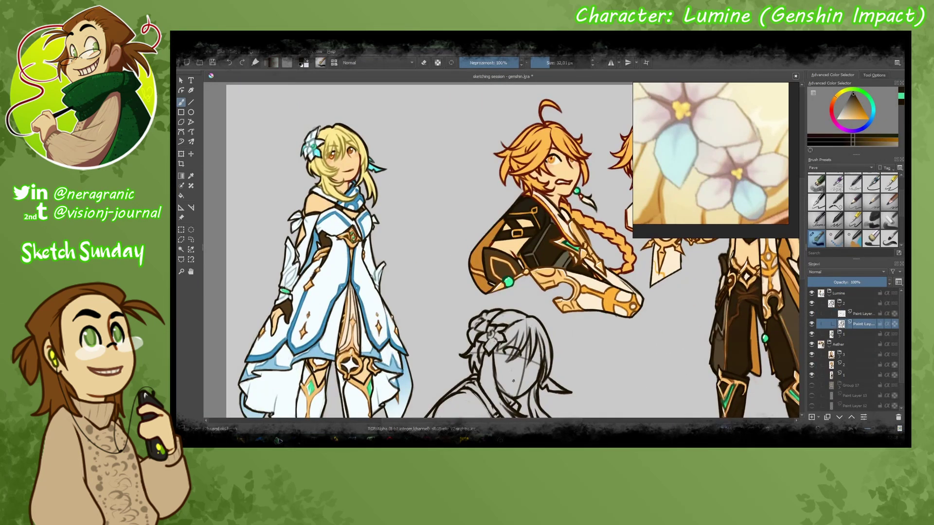
- Draw the eyes and mouth on a new layer over the guidelines and hide the guideline layer
{"action": "scroll", "coordinate": [425, 354], "scroll_direction": "up", "scroll_amount": 2}
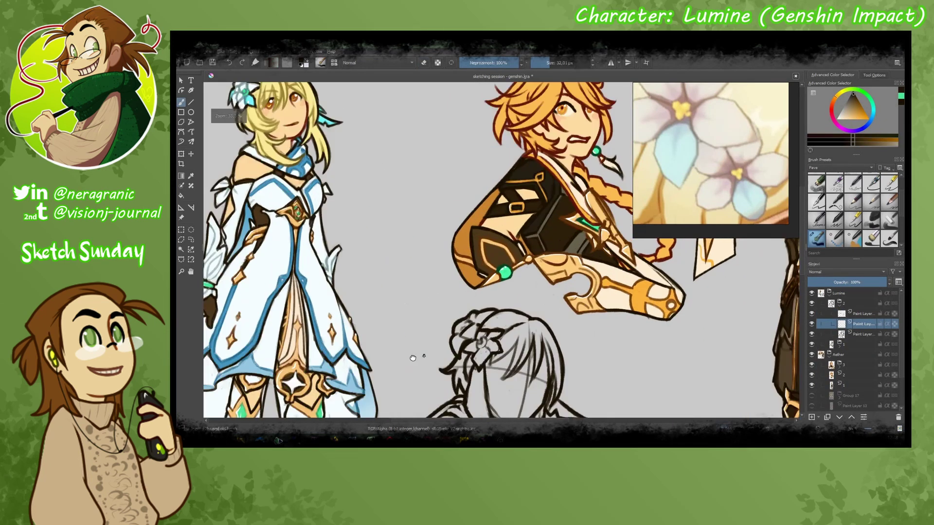
{"action": "left_click_drag", "start_coordinate": [425, 355], "coordinate": [415, 337]}
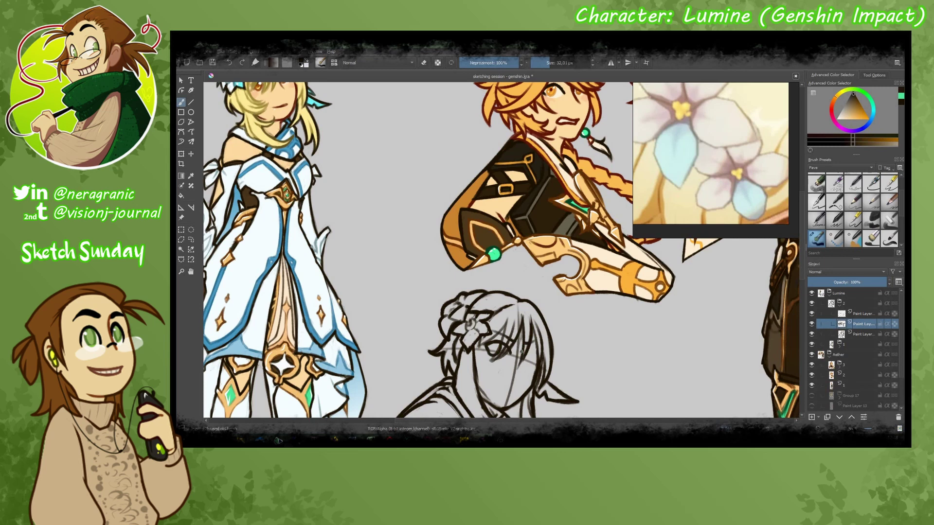
{"action": "left_click_drag", "start_coordinate": [522, 352], "coordinate": [527, 365]}
{"action": "mouse_move", "coordinate": [491, 387]}
{"action": "left_mouse_down"}
{"action": "mouse_move", "coordinate": [519, 389]}
{"action": "mouse_move", "coordinate": [491, 384]}
{"action": "left_mouse_up"}
{"action": "left_click", "coordinate": [811, 313]}
{"action": "key", "text": "e"}
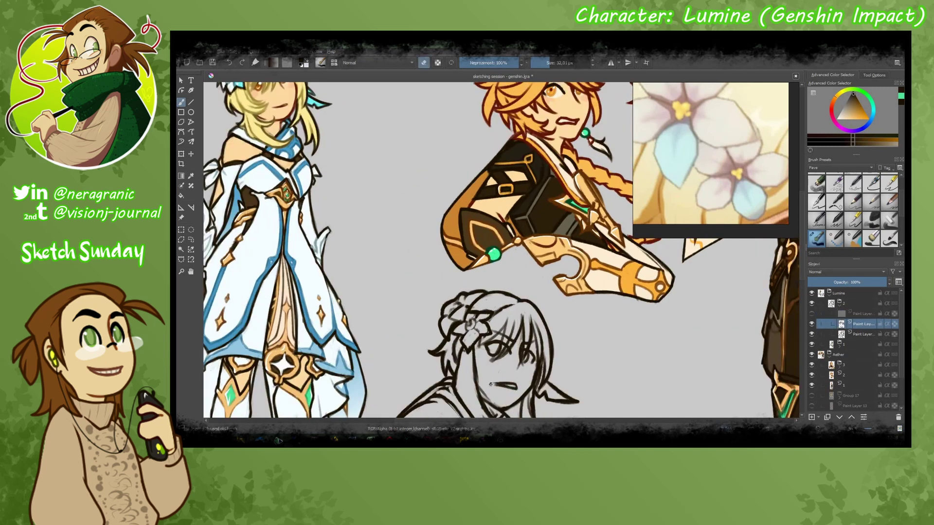
- Clean up the face and hair lines, combine them into one line-art layer and add a layer beneath it for colour
{"action": "left_click_drag", "start_coordinate": [500, 321], "coordinate": [564, 307]}
{"action": "left_click", "coordinate": [857, 335]}
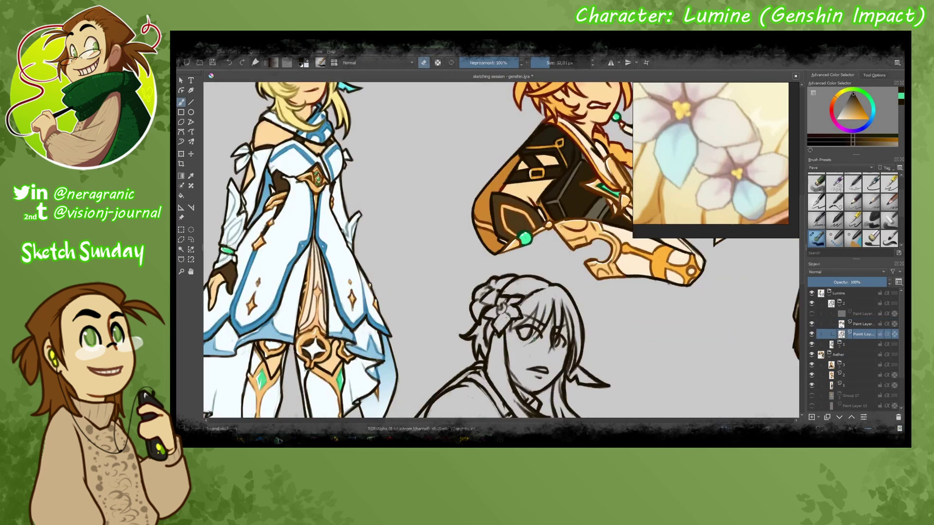
{"action": "key", "text": "Page_Up"}
{"action": "mouse_move", "coordinate": [524, 277]}
{"action": "left_mouse_down"}
{"action": "mouse_move", "coordinate": [286, 361]}
{"action": "mouse_move", "coordinate": [457, 261]}
{"action": "mouse_move", "coordinate": [426, 319]}
{"action": "mouse_move", "coordinate": [440, 294]}
{"action": "mouse_move", "coordinate": [481, 297]}
{"action": "mouse_move", "coordinate": [450, 183]}
{"action": "left_mouse_up"}
{"action": "left_click", "coordinate": [857, 333]}
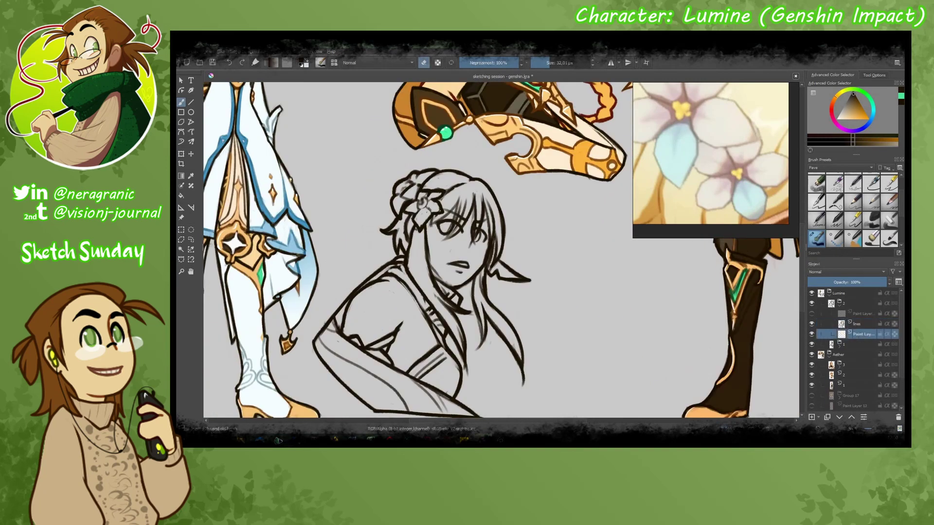
- Isolate the bust's silhouette with a contiguous selection made around its line art and adjust that selection
{"action": "left_click", "coordinate": [857, 324]}
{"action": "left_click", "coordinate": [181, 249]}
{"action": "left_click", "coordinate": [584, 316]}
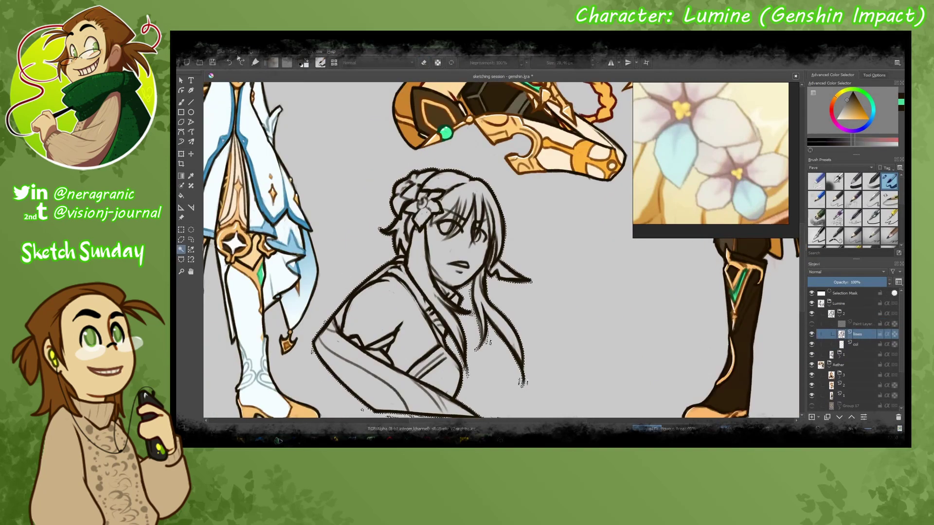
{"action": "left_click", "coordinate": [233, 51]}
{"action": "left_click", "coordinate": [253, 161]}
{"action": "key", "text": "Return"}
{"action": "left_click", "coordinate": [233, 51]}
{"action": "key", "text": "Escape"}
- Fill the bust's silhouette with dark grey on the colour layer and clear the selection
{"action": "left_click", "coordinate": [856, 344]}
{"action": "key", "text": "b"}
{"action": "mouse_move", "coordinate": [404, 292]}
{"action": "left_mouse_down"}
{"action": "mouse_move", "coordinate": [469, 180]}
{"action": "mouse_move", "coordinate": [414, 316]}
{"action": "left_mouse_up"}
{"action": "left_click_drag", "start_coordinate": [340, 340], "coordinate": [438, 389]}
{"action": "key", "text": "ctrl+shift+a"}
- Erase the grey fill that spills past the outlines around the bust's hair
{"action": "scroll", "coordinate": [414, 243], "scroll_direction": "up", "scroll_amount": 5}
{"action": "key", "text": "e"}
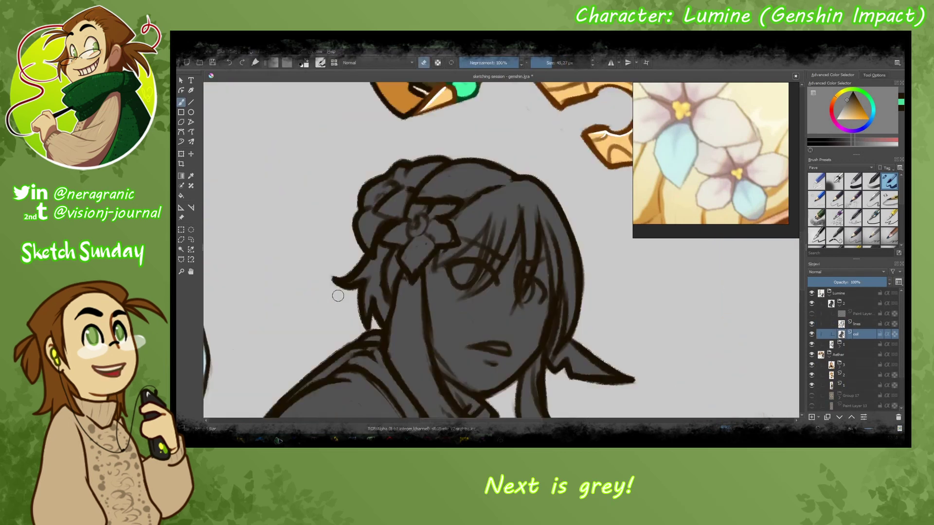
{"action": "left_click_drag", "start_coordinate": [338, 296], "coordinate": [221, 88]}
{"action": "scroll", "coordinate": [486, 243], "scroll_direction": "down", "scroll_amount": 4}
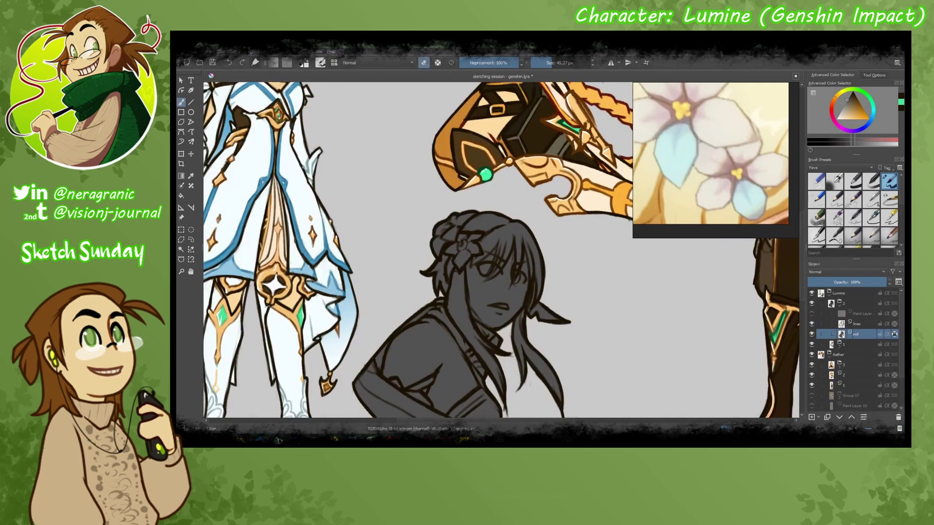
- Colour the bust's skin peach, start the pale yellow hair and paint the eyes orange
{"action": "scroll", "coordinate": [486, 243], "scroll_direction": "down", "scroll_amount": 3}
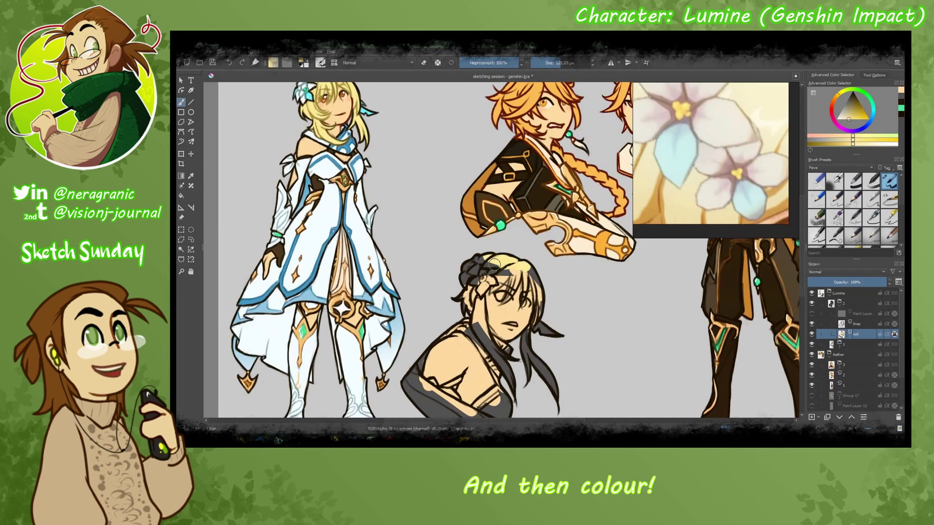
{"action": "scroll", "coordinate": [319, 165], "scroll_direction": "up", "scroll_amount": 4}
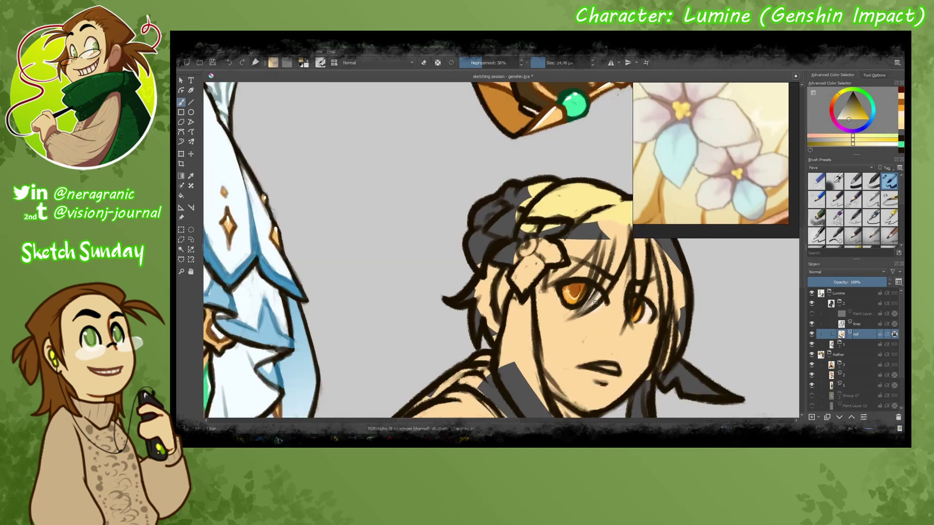
{"action": "scroll", "coordinate": [560, 252], "scroll_direction": "down", "scroll_amount": 5}
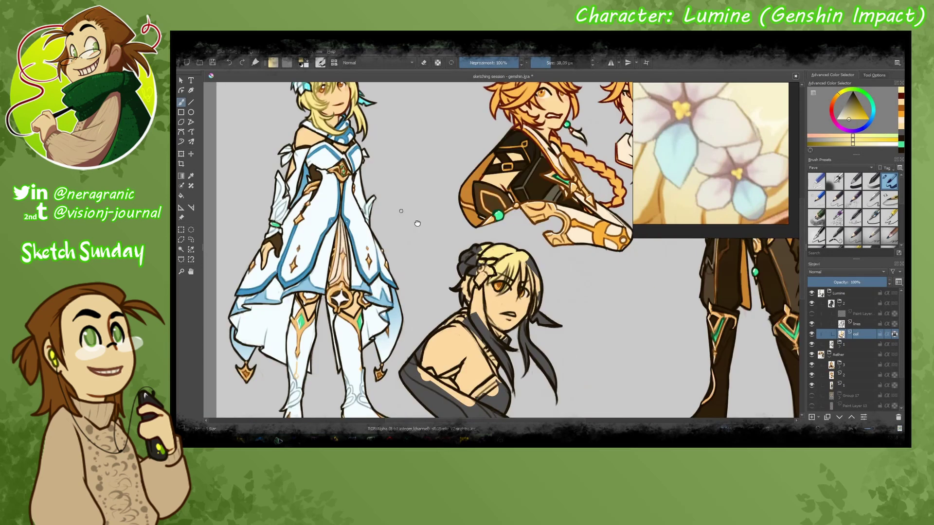
- Fill the remaining grey areas of the bust's hair with pale yellow, including the long side locks
{"action": "scroll", "coordinate": [564, 263], "scroll_direction": "up", "scroll_amount": 5}
{"action": "key", "text": "Page_Up"}
{"action": "key", "text": "Page_Down"}
{"action": "left_click", "coordinate": [568, 272], "text": "ctrl"}
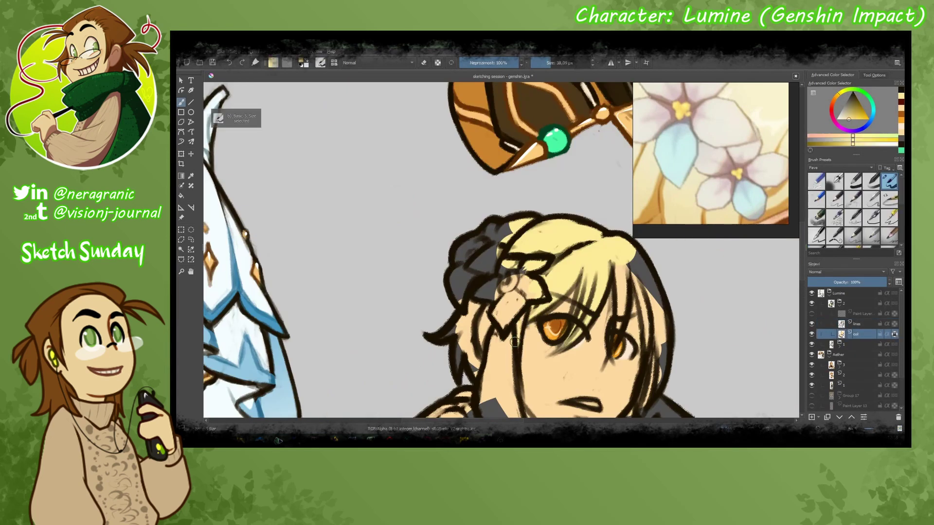
{"action": "key", "text": "/"}
{"action": "scroll", "coordinate": [584, 277], "scroll_direction": "up", "scroll_amount": 1}
{"action": "scroll", "coordinate": [611, 286], "scroll_direction": "down", "scroll_amount": 1}
{"action": "left_click_drag", "start_coordinate": [612, 286], "coordinate": [633, 188]}
{"action": "scroll", "coordinate": [488, 320], "scroll_direction": "down", "scroll_amount": 1}
{"action": "left_click_drag", "start_coordinate": [488, 320], "coordinate": [412, 248]}
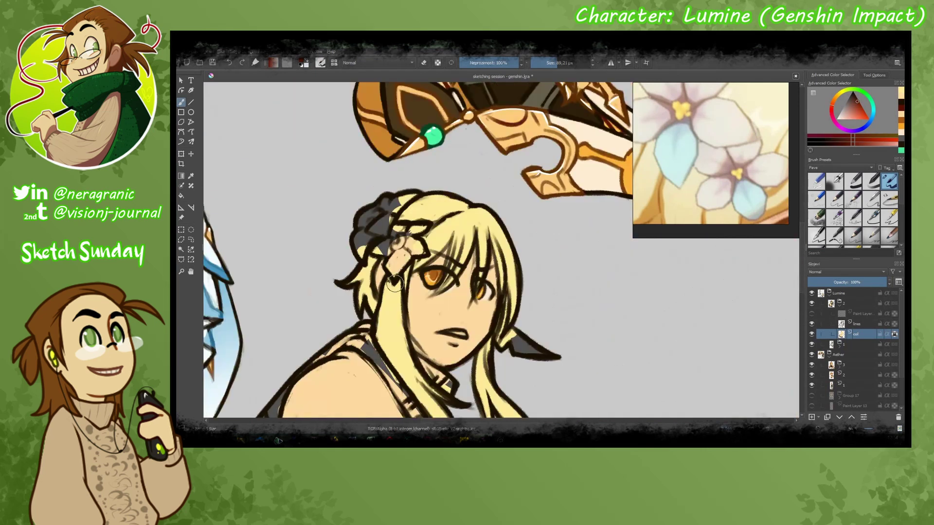
- Paint the inside of the bust's mouth dark red
{"action": "scroll", "coordinate": [412, 248], "scroll_direction": "up", "scroll_amount": 1}
{"action": "scroll", "coordinate": [412, 247], "scroll_direction": "down", "scroll_amount": 1}
{"action": "key", "text": "/"}
{"action": "left_click", "coordinate": [477, 276], "text": "ctrl"}
{"action": "scroll", "coordinate": [464, 83], "scroll_direction": "down", "scroll_amount": 1}
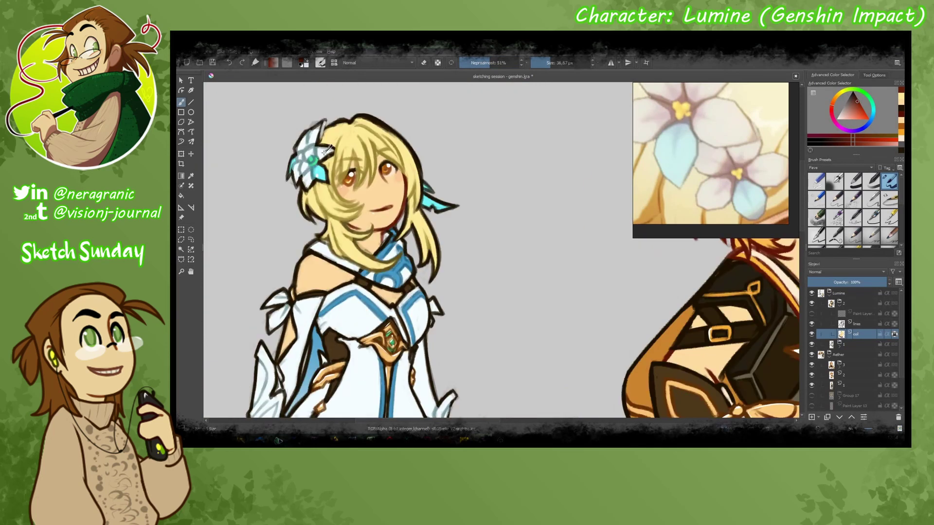
- Paint the hair flowers, scarf and dress of the bust white, using the colour sampled from the full-body figure
{"action": "scroll", "coordinate": [394, 378], "scroll_direction": "up", "scroll_amount": 1}
{"action": "left_click", "coordinate": [394, 377], "text": "ctrl"}
{"action": "mouse_move", "coordinate": [518, 257]}
{"action": "left_mouse_down"}
{"action": "mouse_move", "coordinate": [509, 294]}
{"action": "mouse_move", "coordinate": [501, 262]}
{"action": "mouse_move", "coordinate": [485, 247]}
{"action": "mouse_move", "coordinate": [504, 233]}
{"action": "mouse_move", "coordinate": [469, 278]}
{"action": "mouse_move", "coordinate": [487, 233]}
{"action": "left_mouse_up"}
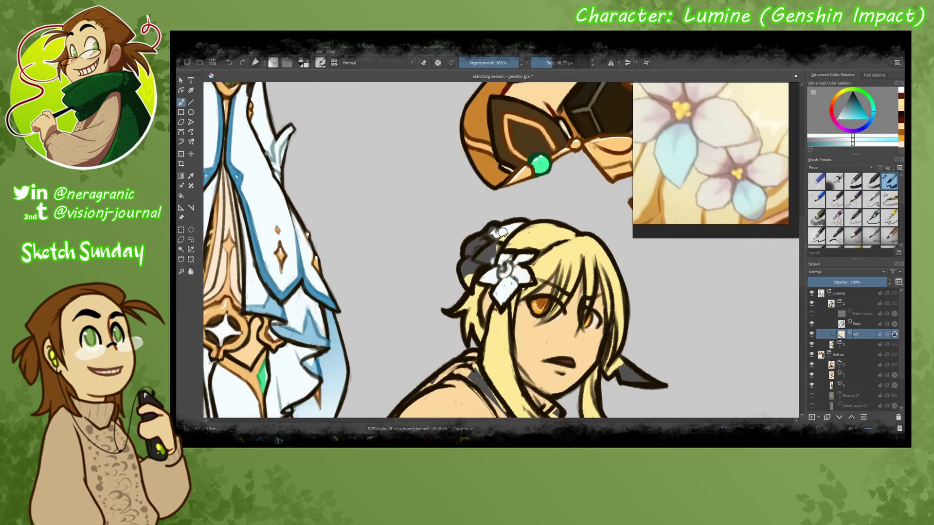
{"action": "scroll", "coordinate": [487, 243], "scroll_direction": "down", "scroll_amount": 1}
{"action": "scroll", "coordinate": [536, 268], "scroll_direction": "up", "scroll_amount": 1}
{"action": "mouse_move", "coordinate": [554, 278]}
{"action": "left_mouse_down"}
{"action": "mouse_move", "coordinate": [538, 304]}
{"action": "mouse_move", "coordinate": [547, 317]}
{"action": "mouse_move", "coordinate": [489, 317]}
{"action": "mouse_move", "coordinate": [448, 237]}
{"action": "mouse_move", "coordinate": [528, 220]}
{"action": "left_mouse_up"}
{"action": "scroll", "coordinate": [596, 172], "scroll_direction": "up", "scroll_amount": 2}
{"action": "key", "text": "Page_Up"}
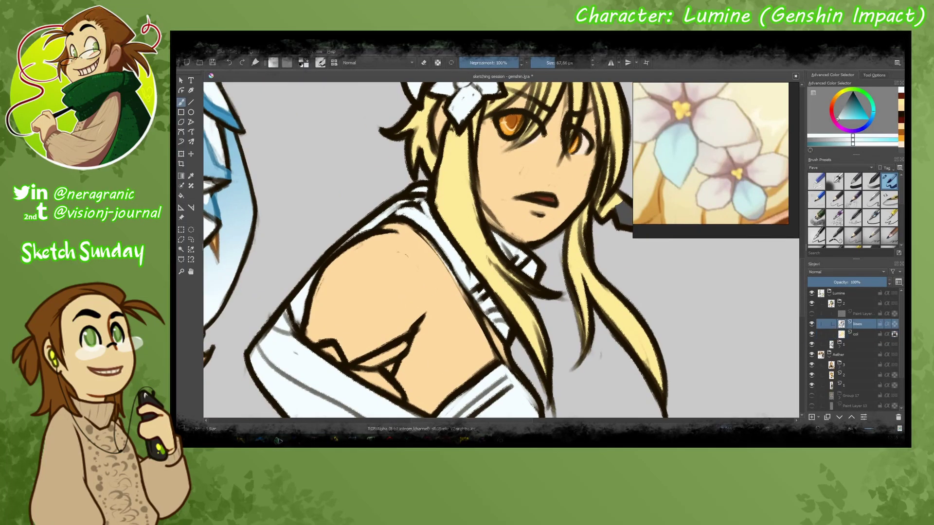
- Touch up the skin around the bust's shoulder and colour the fabric pieces below the armpit
{"action": "key", "text": "slash"}
{"action": "key", "text": "e"}
{"action": "left_click", "coordinate": [486, 209], "text": "ctrl"}
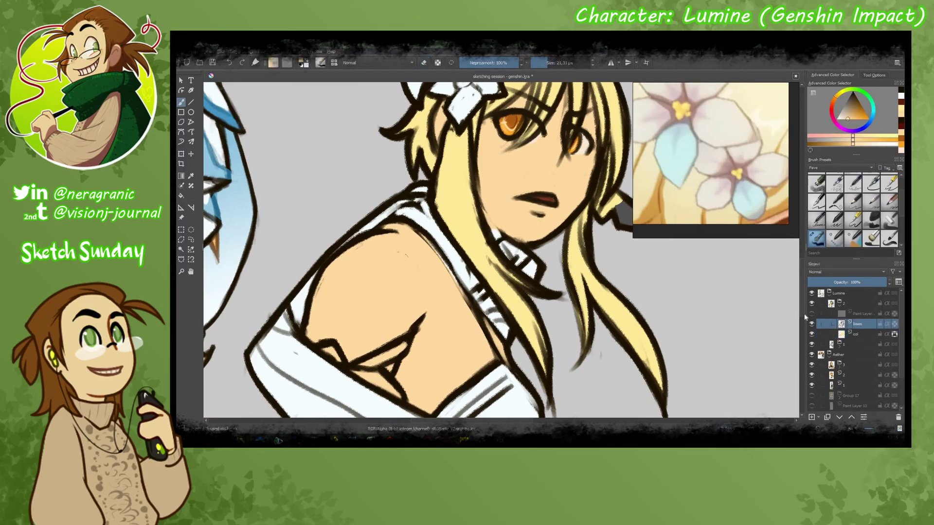
{"action": "key", "text": "e"}
{"action": "key", "text": "Page_Down"}
{"action": "scroll", "coordinate": [648, 358], "scroll_direction": "down", "scroll_amount": 2}
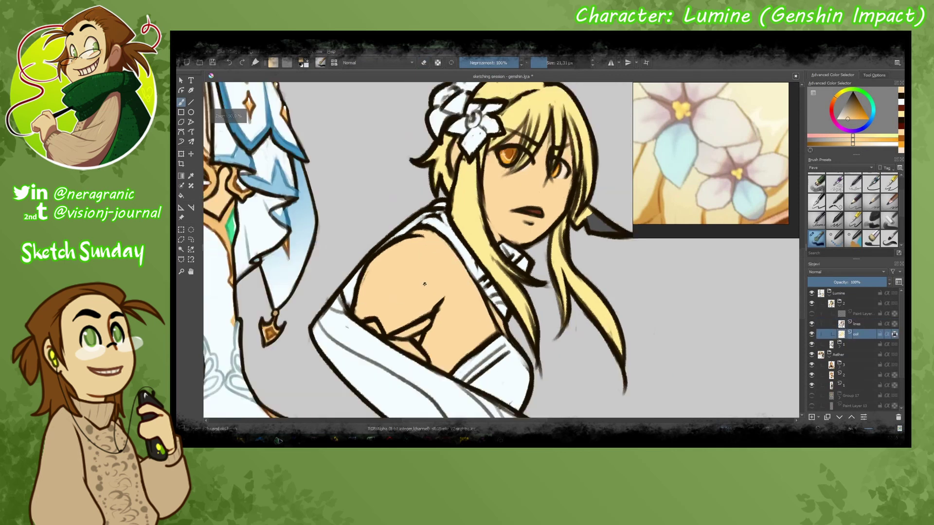
{"action": "key", "text": "slash"}
{"action": "scroll", "coordinate": [501, 248], "scroll_direction": "up", "scroll_amount": 2}
{"action": "scroll", "coordinate": [501, 248], "scroll_direction": "down", "scroll_amount": 2}
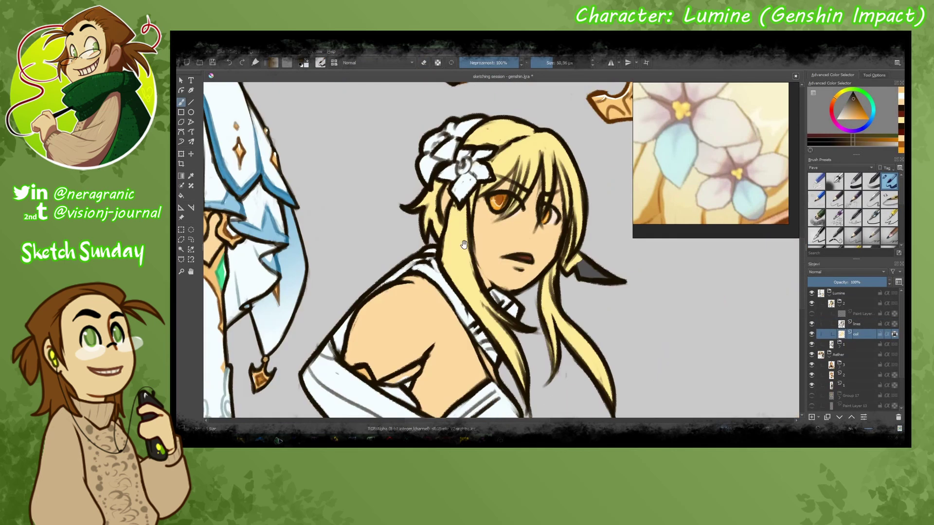
- Paint blue trim on the bust's collar, scarf edge and chest band, using the blue sampled from the full-body dress
{"action": "left_click", "coordinate": [250, 209], "text": "ctrl"}
{"action": "left_click", "coordinate": [523, 289]}
{"action": "scroll", "coordinate": [501, 248], "scroll_direction": "up", "scroll_amount": 2}
{"action": "key", "text": "slash"}
{"action": "left_click_drag", "start_coordinate": [418, 262], "coordinate": [433, 287]}
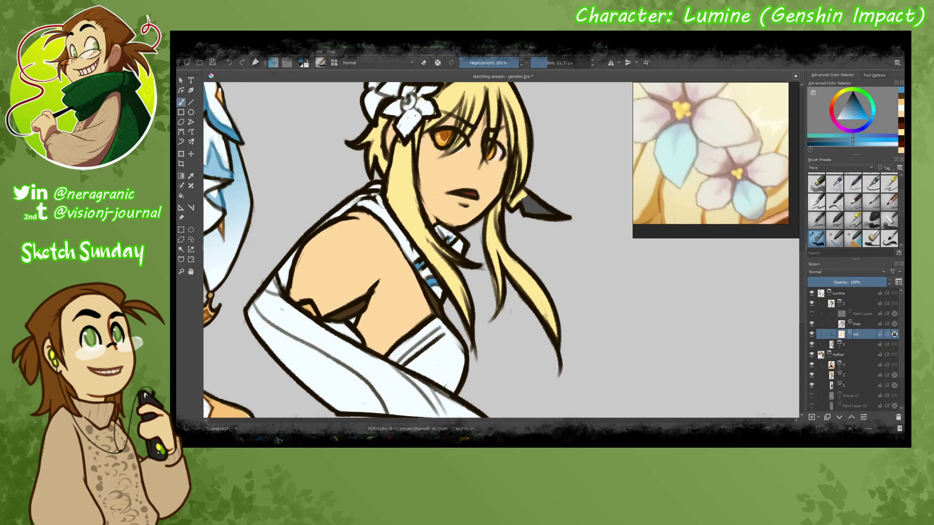
{"action": "scroll", "coordinate": [501, 248], "scroll_direction": "up", "scroll_amount": 2}
{"action": "mouse_move", "coordinate": [438, 229]}
{"action": "left_mouse_down"}
{"action": "mouse_move", "coordinate": [455, 243]}
{"action": "mouse_move", "coordinate": [520, 209]}
{"action": "left_mouse_up"}
{"action": "scroll", "coordinate": [685, 198], "scroll_direction": "down", "scroll_amount": 2}
{"action": "scroll", "coordinate": [685, 198], "scroll_direction": "up", "scroll_amount": 3}
{"action": "scroll", "coordinate": [501, 248], "scroll_direction": "down", "scroll_amount": 2}
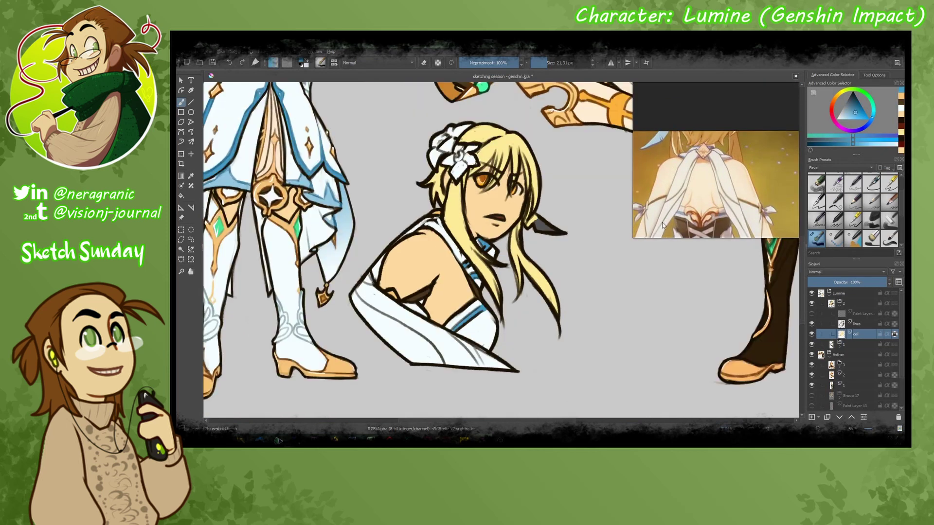
- Examine the costume's back-view reference down to the laced bodice and lower the brush opacity to 50%
{"action": "key", "text": "x"}
{"action": "key", "text": "i"}
{"action": "key", "text": "i"}
{"action": "key", "text": "i"}
{"action": "key", "text": "i"}
{"action": "key", "text": "i"}
{"action": "scroll", "coordinate": [715, 161], "scroll_direction": "down", "scroll_amount": 2}
{"action": "scroll", "coordinate": [715, 160], "scroll_direction": "up", "scroll_amount": 2}
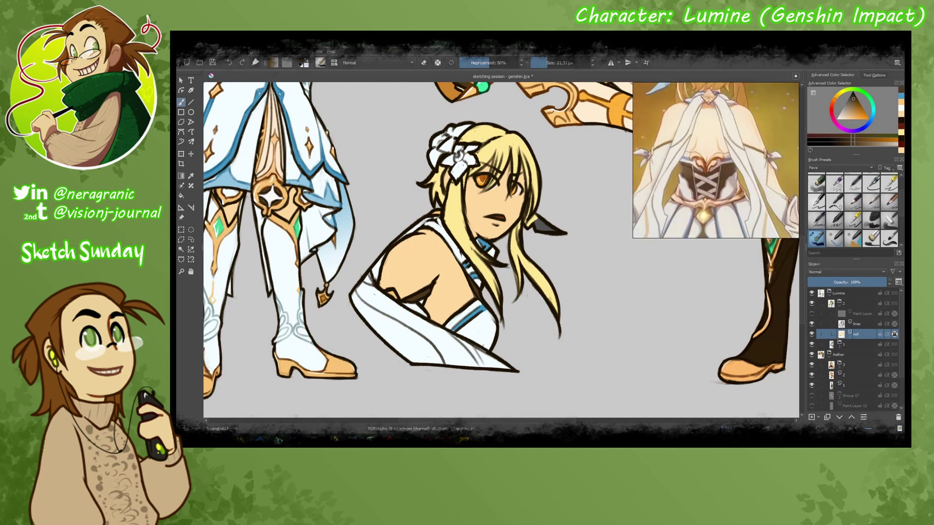
{"action": "scroll", "coordinate": [367, 228], "scroll_direction": "down", "scroll_amount": 3}
{"action": "scroll", "coordinate": [323, 265], "scroll_direction": "up", "scroll_amount": 2}
- Set the brush opacity back to 100% and apply a peach gradient on the bust's colour layer
{"action": "mouse_move", "coordinate": [323, 265]}
{"action": "left_mouse_down"}
{"action": "mouse_move", "coordinate": [273, 116]}
{"action": "mouse_move", "coordinate": [220, 157]}
{"action": "mouse_move", "coordinate": [319, 236]}
{"action": "mouse_move", "coordinate": [340, 146]}
{"action": "mouse_move", "coordinate": [482, 388]}
{"action": "mouse_move", "coordinate": [404, 276]}
{"action": "left_mouse_up"}
{"action": "key", "text": "x"}
{"action": "key", "text": "o"}
{"action": "key", "text": "o"}
{"action": "key", "text": "o"}
{"action": "key", "text": "o"}
{"action": "key", "text": "o"}
{"action": "key", "text": "g"}
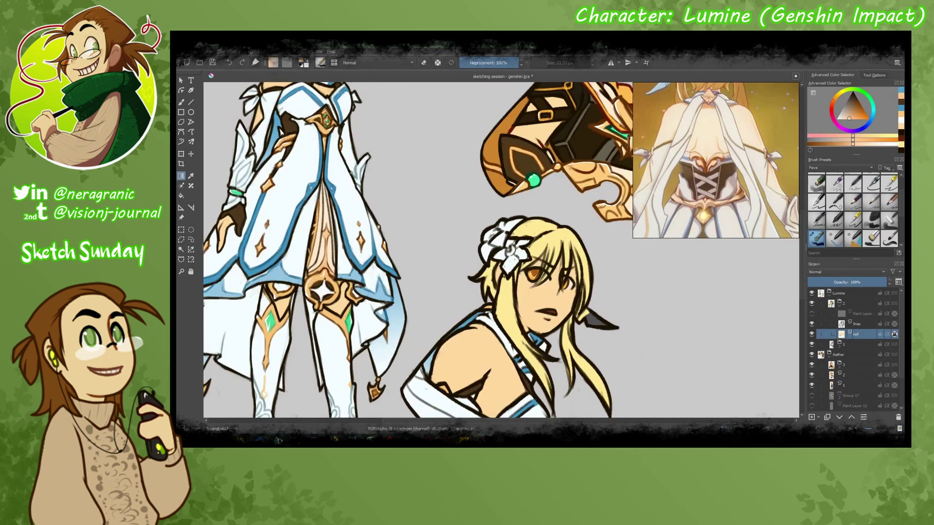
{"action": "key", "text": "b"}
- Recolour the outlines around the bust's face, shoulder and arm dark red on the line-art layer
{"action": "scroll", "coordinate": [437, 267], "scroll_direction": "down", "scroll_amount": 3}
{"action": "key", "text": "x"}
{"action": "scroll", "coordinate": [437, 267], "scroll_direction": "up", "scroll_amount": 3}
{"action": "key", "text": "Page_Up"}
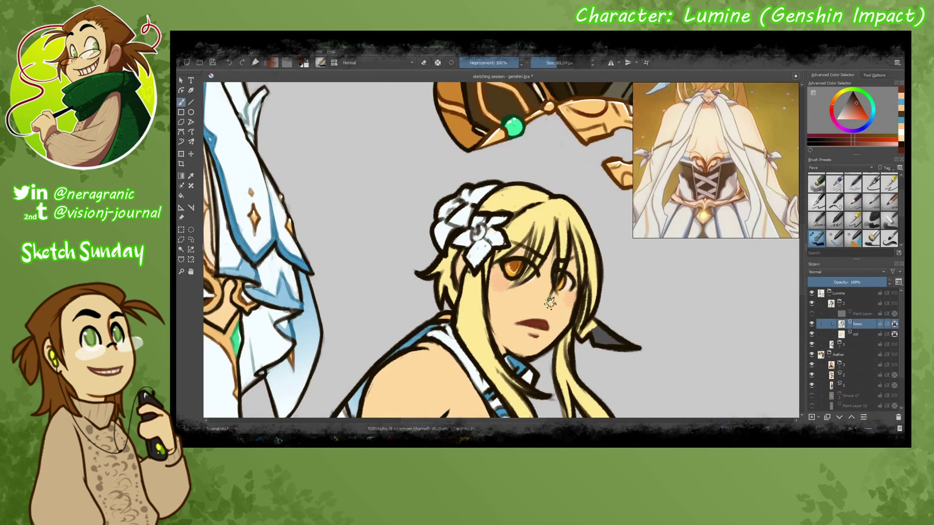
{"action": "scroll", "coordinate": [501, 250], "scroll_direction": "down", "scroll_amount": 3}
{"action": "scroll", "coordinate": [501, 250], "scroll_direction": "up", "scroll_amount": 3}
{"action": "left_click_drag", "start_coordinate": [487, 273], "coordinate": [430, 253]}
{"action": "scroll", "coordinate": [478, 263], "scroll_direction": "down", "scroll_amount": 4}
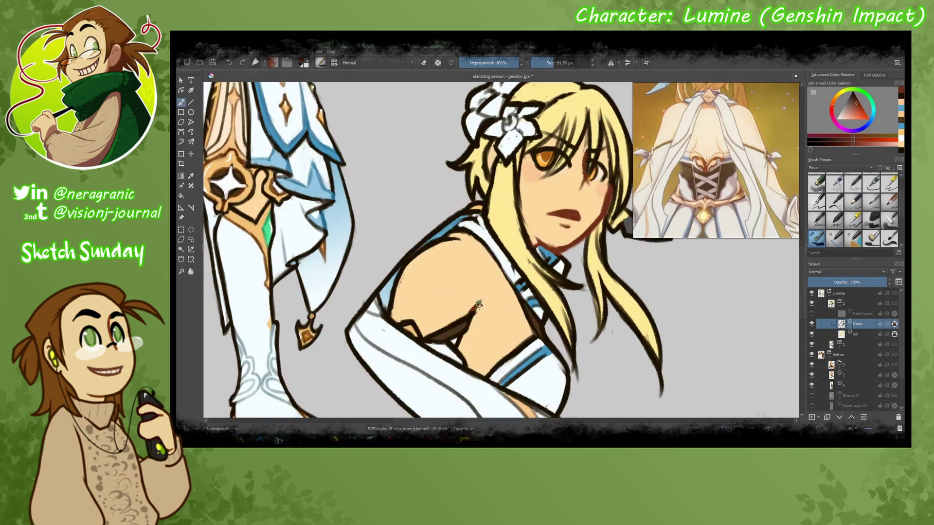
{"action": "scroll", "coordinate": [478, 262], "scroll_direction": "up", "scroll_amount": 4}
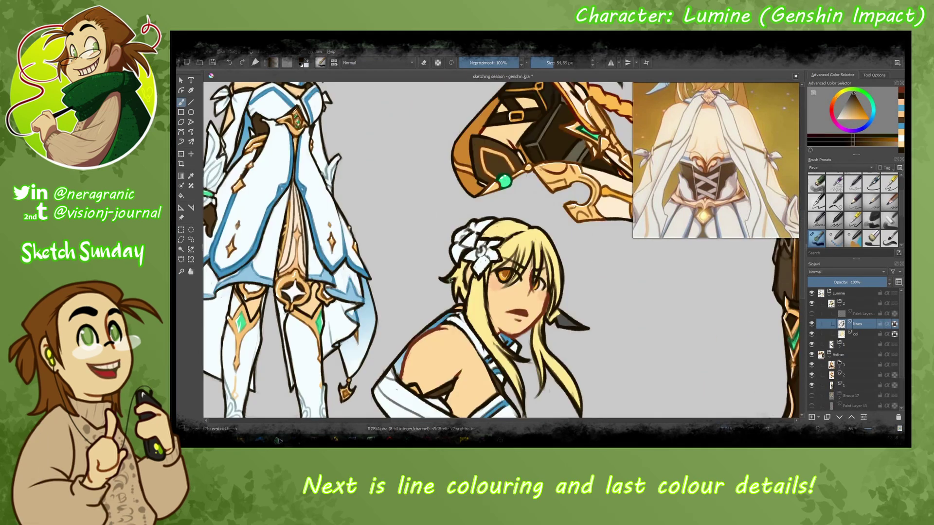
- Paint turquoise accents on the bust's hair flowers and the feather ornament on the far side of the hair
{"action": "key", "text": "x"}
{"action": "mouse_move", "coordinate": [468, 218]}
{"action": "left_mouse_down"}
{"action": "mouse_move", "coordinate": [572, 332]}
{"action": "mouse_move", "coordinate": [503, 238]}
{"action": "mouse_move", "coordinate": [584, 321]}
{"action": "mouse_move", "coordinate": [574, 384]}
{"action": "mouse_move", "coordinate": [484, 323]}
{"action": "mouse_move", "coordinate": [499, 338]}
{"action": "left_mouse_up"}
{"action": "key", "text": "Page_Down"}
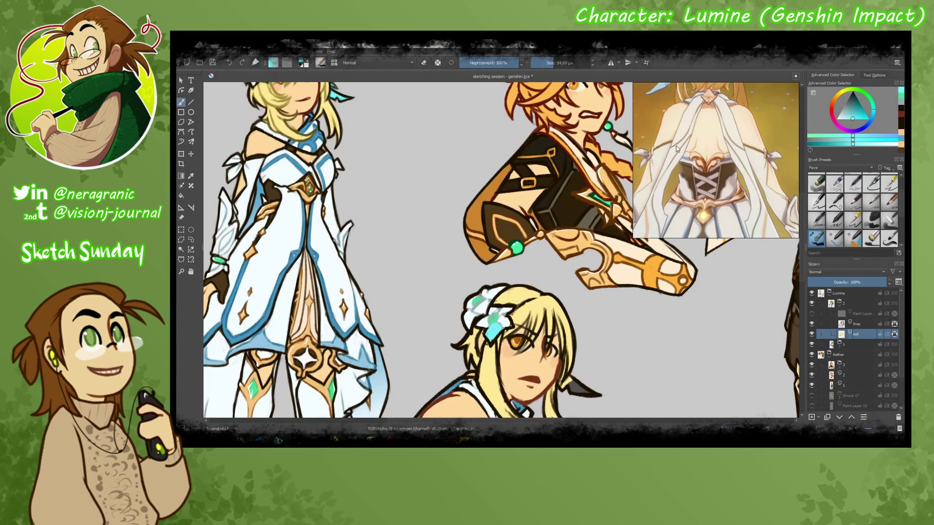
{"action": "left_click_drag", "start_coordinate": [467, 312], "coordinate": [471, 329]}
{"action": "scroll", "coordinate": [486, 316], "scroll_direction": "down", "scroll_amount": 3}
{"action": "scroll", "coordinate": [555, 316], "scroll_direction": "up", "scroll_amount": 3}
{"action": "left_click_drag", "start_coordinate": [552, 321], "coordinate": [556, 238]}
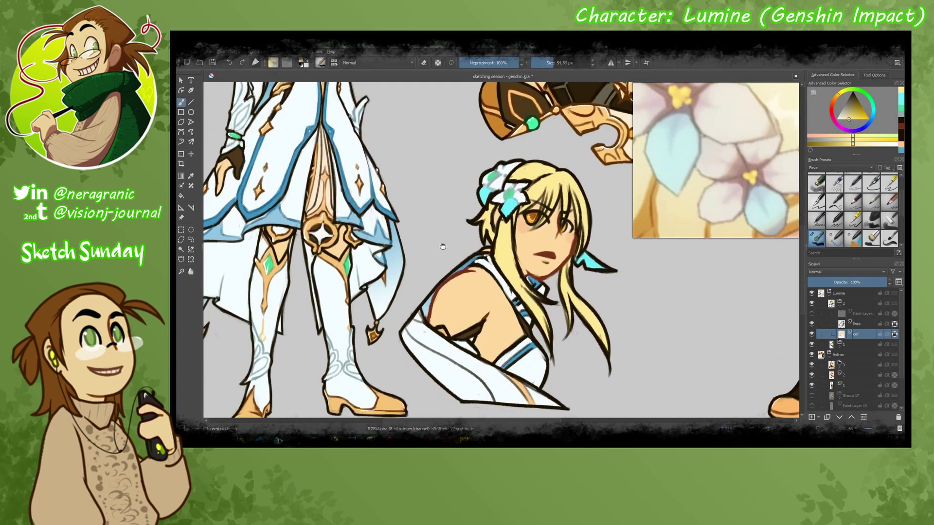
- Paint green centres on the bust's hair flowers and recolour the flowers' inner lines on the line-art layer
{"action": "scroll", "coordinate": [535, 253], "scroll_direction": "down", "scroll_amount": 3}
{"action": "key", "text": "Page_Up"}
{"action": "scroll", "coordinate": [535, 253], "scroll_direction": "up", "scroll_amount": 3}
{"action": "left_click_drag", "start_coordinate": [486, 273], "coordinate": [583, 258]}
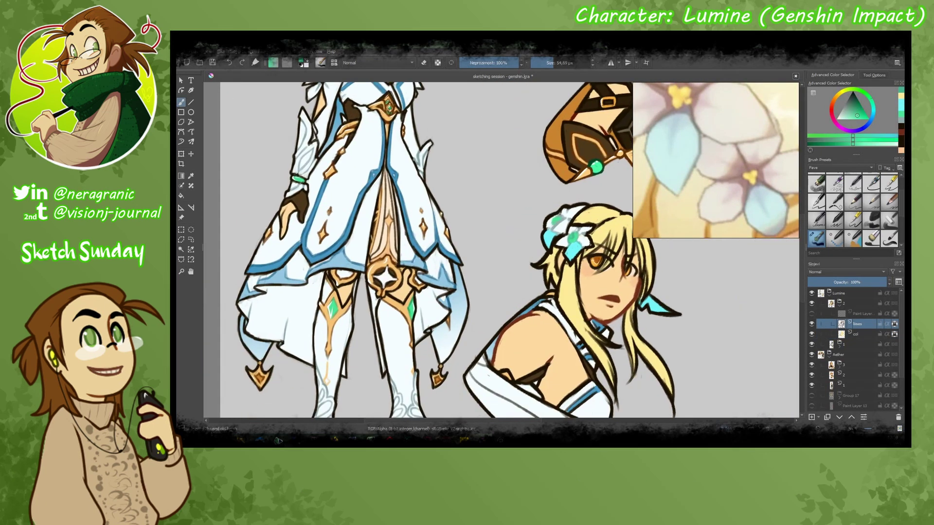
{"action": "left_click", "coordinate": [555, 229], "text": "ctrl"}
{"action": "mouse_move", "coordinate": [508, 386]}
{"action": "left_mouse_down"}
{"action": "mouse_move", "coordinate": [488, 313]}
{"action": "mouse_move", "coordinate": [442, 305]}
{"action": "left_mouse_up"}
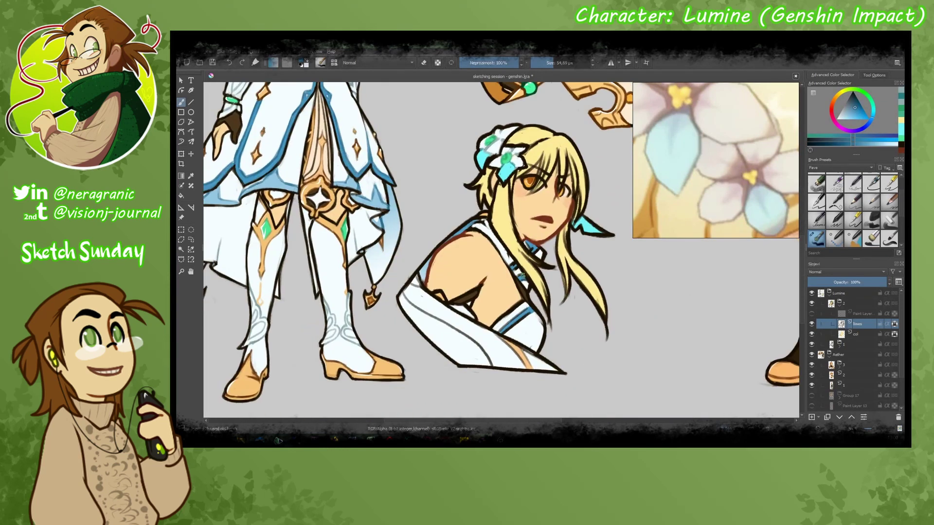
- Reduce the brush size and recolour the inner lines of the bust's sleeve and blue trim with colours sampled from the artwork
{"action": "key", "text": "bracketleft"}
{"action": "scroll", "coordinate": [487, 316], "scroll_direction": "down", "scroll_amount": 2}
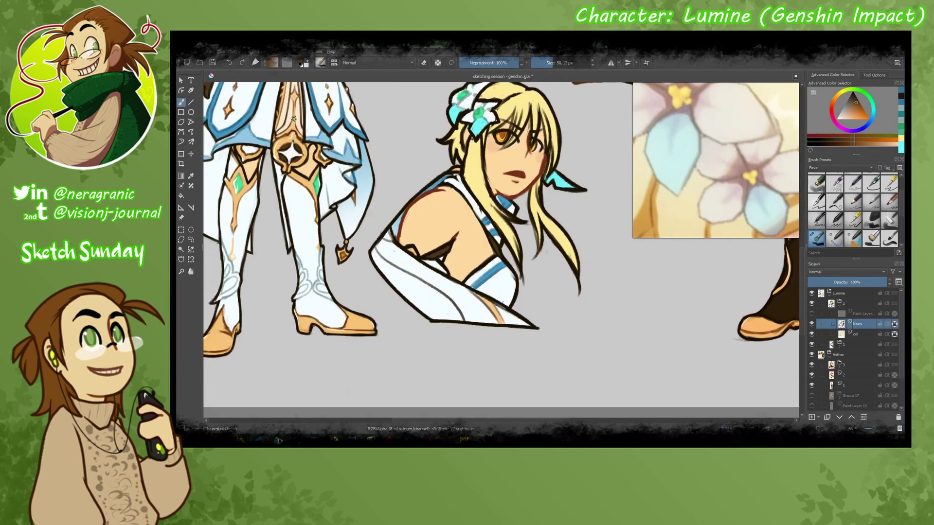
{"action": "scroll", "coordinate": [487, 317], "scroll_direction": "up", "scroll_amount": 3}
{"action": "left_click", "coordinate": [503, 348], "text": "ctrl"}
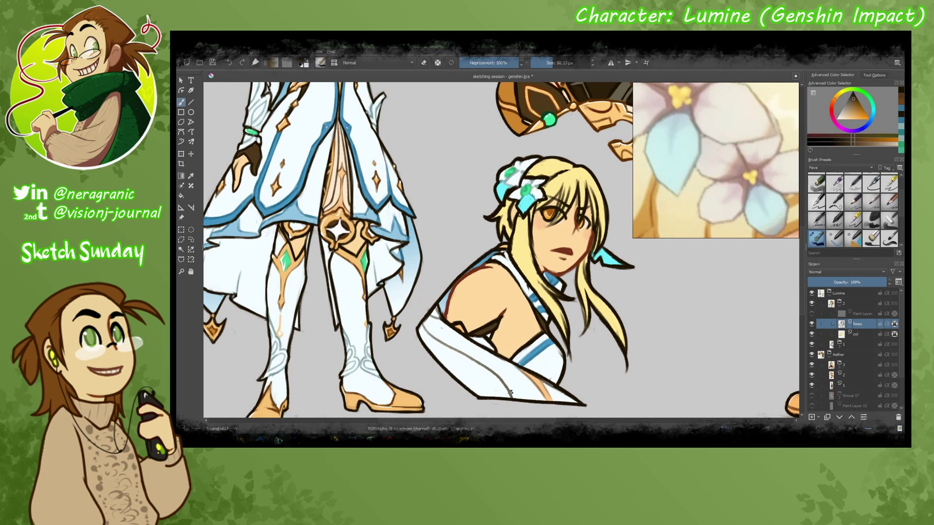
{"action": "left_click", "coordinate": [565, 371], "text": "ctrl"}
{"action": "left_click", "coordinate": [437, 307], "text": "ctrl"}
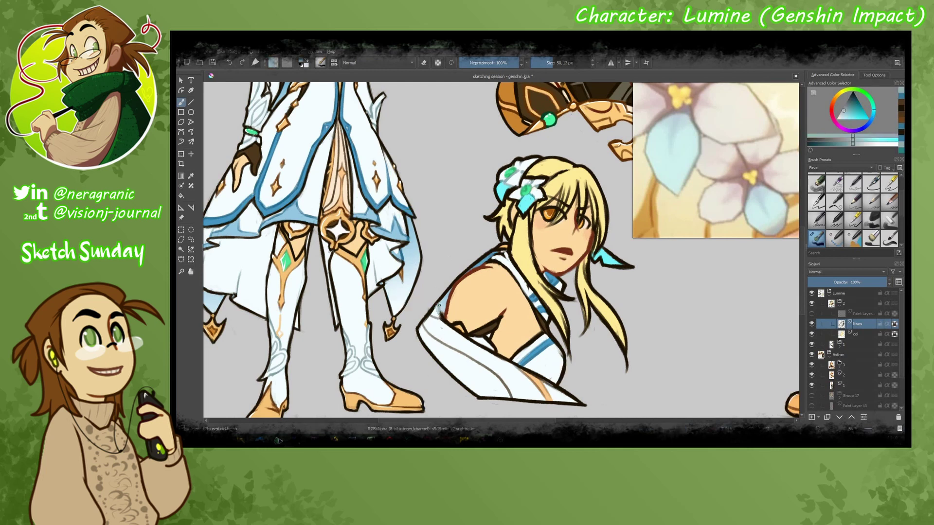
- Recolour the lines of the golden trim near the bust's armpit in brownish orange on the line-art layer
{"action": "scroll", "coordinate": [489, 352], "scroll_direction": "up", "scroll_amount": 2}
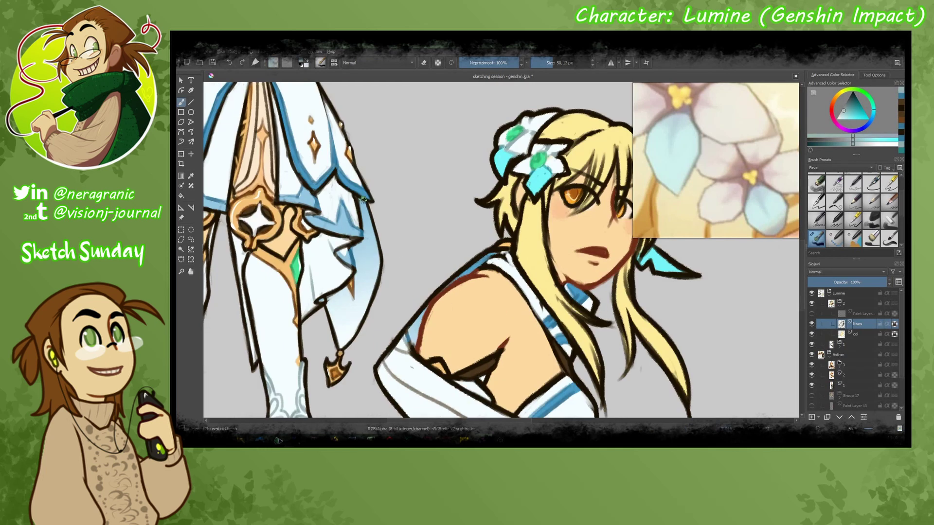
{"action": "scroll", "coordinate": [389, 316], "scroll_direction": "up", "scroll_amount": 2}
{"action": "left_click", "coordinate": [379, 322], "text": "ctrl"}
{"action": "scroll", "coordinate": [379, 322], "scroll_direction": "down", "scroll_amount": 5}
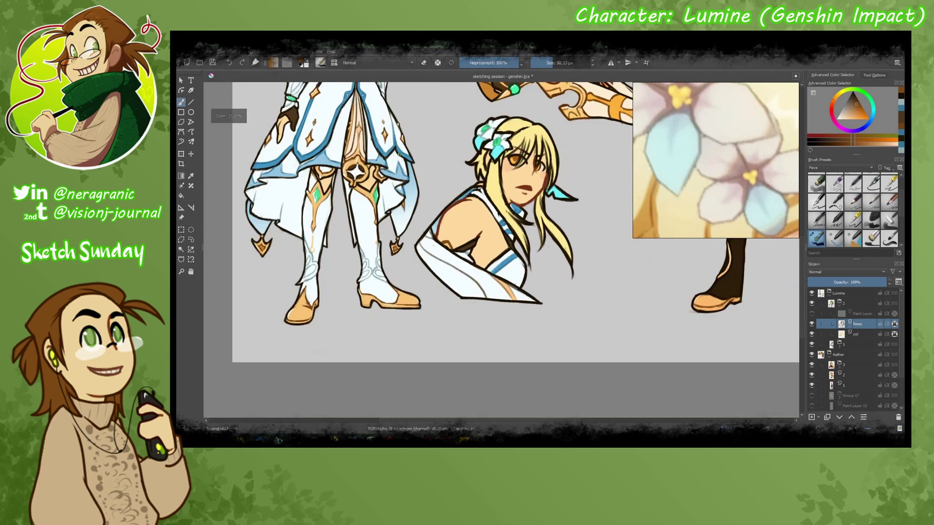
{"action": "scroll", "coordinate": [353, 305], "scroll_direction": "up", "scroll_amount": 3}
{"action": "scroll", "coordinate": [352, 305], "scroll_direction": "up", "scroll_amount": 1}
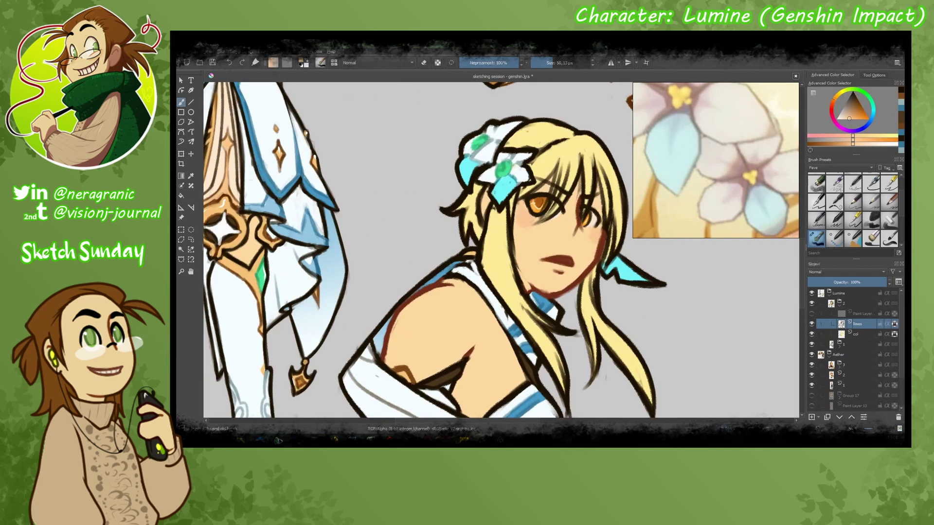
- Select the skin on the bust's colour layer, airbrush soft blush on it with a large brush, and clear the selection
{"action": "key", "text": "Page_Down"}
{"action": "scroll", "coordinate": [348, 402], "scroll_direction": "down", "scroll_amount": 2}
{"action": "key", "text": "ctrl+r"}
{"action": "mouse_move", "coordinate": [479, 269]}
{"action": "left_mouse_down"}
{"action": "mouse_move", "coordinate": [435, 334]}
{"action": "mouse_move", "coordinate": [481, 332]}
{"action": "mouse_move", "coordinate": [486, 292]}
{"action": "left_mouse_up"}
{"action": "key", "text": "ctrl+shift+a"}
{"action": "key", "text": "b"}
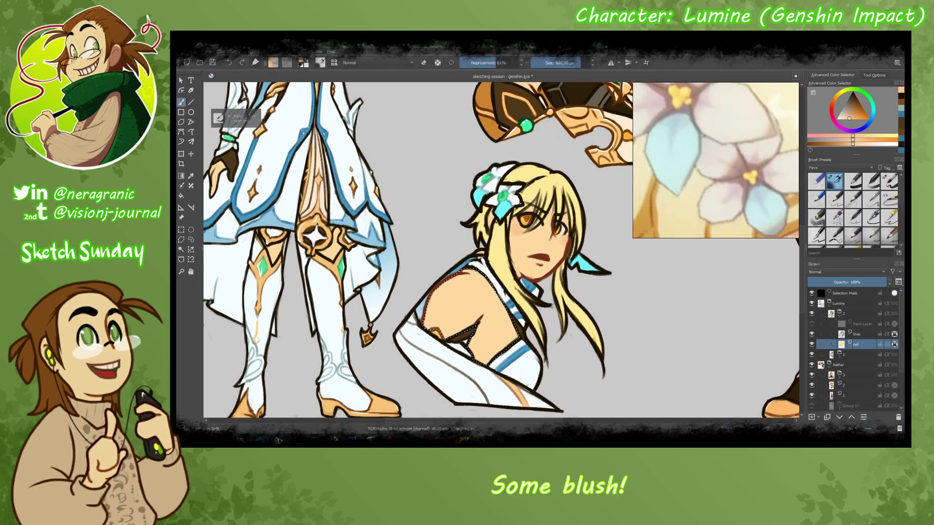
{"action": "left_click", "coordinate": [889, 180]}
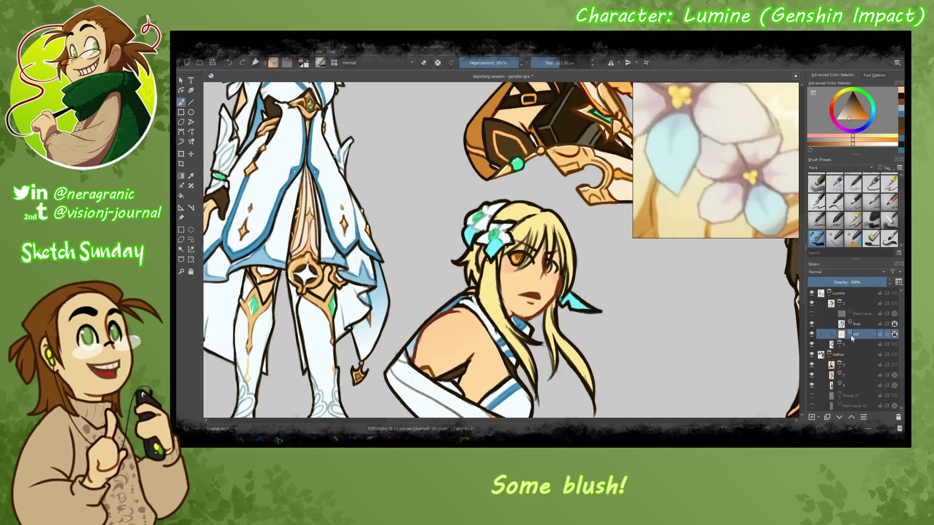
- Add a paint layer above the bust's line art and paint light highlights in the eyes
{"action": "scroll", "coordinate": [516, 204], "scroll_direction": "up", "scroll_amount": 2}
{"action": "key", "text": "Insert"}
{"action": "scroll", "coordinate": [601, 278], "scroll_direction": "down", "scroll_amount": 3}
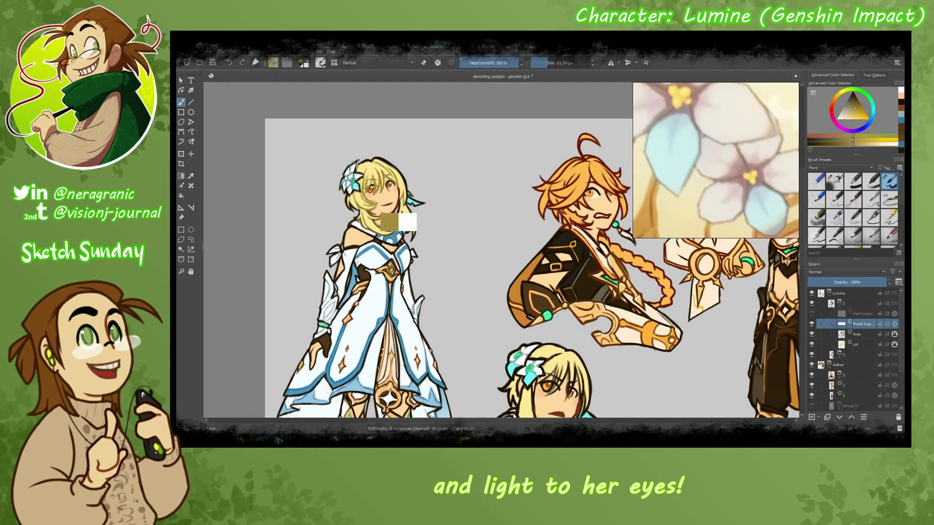
{"action": "scroll", "coordinate": [553, 283], "scroll_direction": "up", "scroll_amount": 2}
- Return to the line-art layer with a smaller brush and recolour the outer outline of the bust's hair dark yellow
{"action": "key", "text": "Page_Down"}
{"action": "key", "text": "/"}
{"action": "key", "text": "bracketleft"}
{"action": "key", "text": "bracketleft"}
{"action": "key", "text": "bracketleft"}
{"action": "key", "text": "bracketleft"}
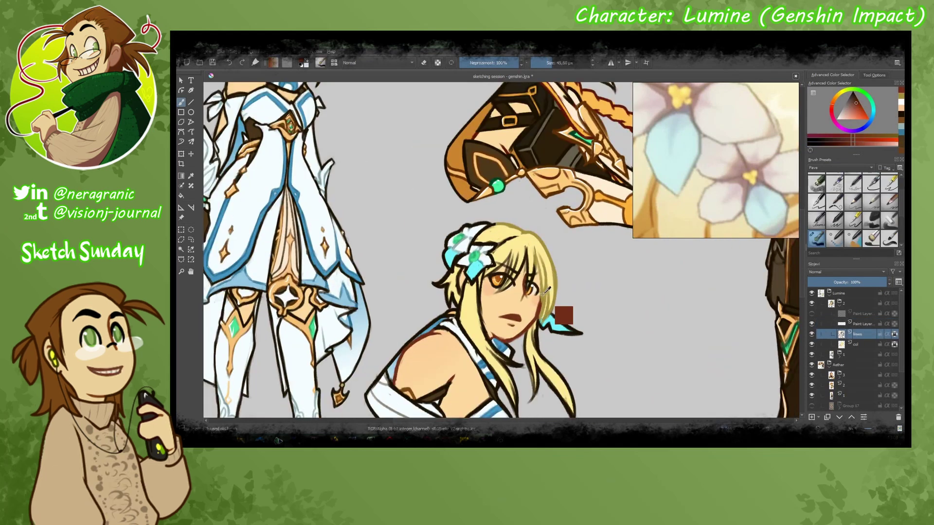
{"action": "scroll", "coordinate": [535, 282], "scroll_direction": "down", "scroll_amount": 3}
{"action": "scroll", "coordinate": [496, 325], "scroll_direction": "up", "scroll_amount": 3}
{"action": "scroll", "coordinate": [501, 325], "scroll_direction": "down", "scroll_amount": 3}
{"action": "scroll", "coordinate": [511, 327], "scroll_direction": "up", "scroll_amount": 3}
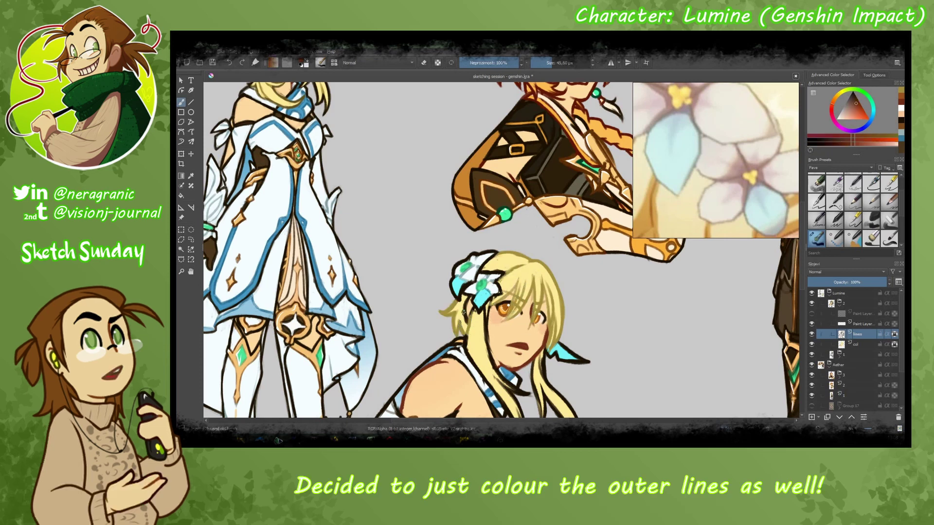
- Recolour the outlines of the bust's long hair strands dark yellow and the feather ornament's outline teal
{"action": "mouse_move", "coordinate": [462, 297]}
{"action": "left_mouse_down"}
{"action": "mouse_move", "coordinate": [486, 348]}
{"action": "mouse_move", "coordinate": [425, 262]}
{"action": "mouse_move", "coordinate": [449, 413]}
{"action": "left_mouse_up"}
{"action": "key", "text": "slash"}
{"action": "scroll", "coordinate": [486, 292], "scroll_direction": "down", "scroll_amount": 3}
{"action": "scroll", "coordinate": [486, 311], "scroll_direction": "up", "scroll_amount": 3}
{"action": "left_click", "coordinate": [493, 331], "text": "ctrl"}
{"action": "key", "text": "slash"}
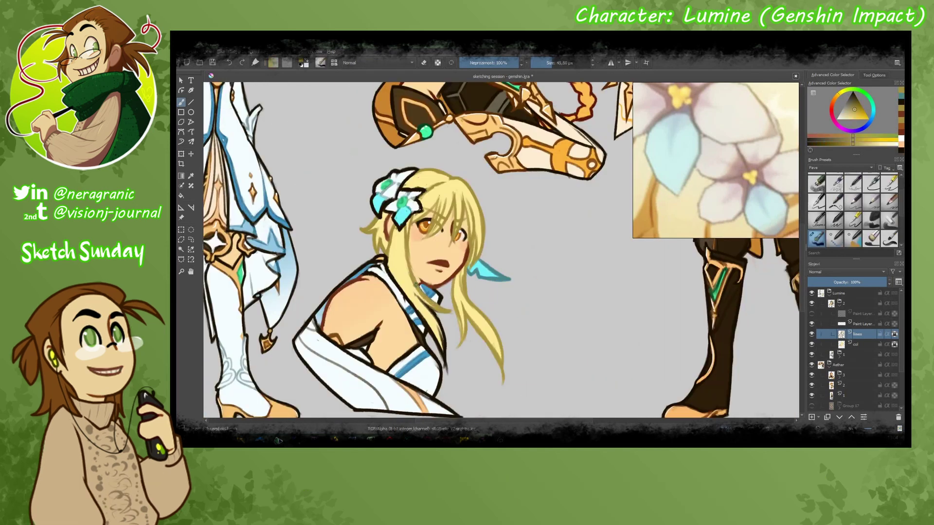
{"action": "scroll", "coordinate": [509, 360], "scroll_direction": "down", "scroll_amount": 3}
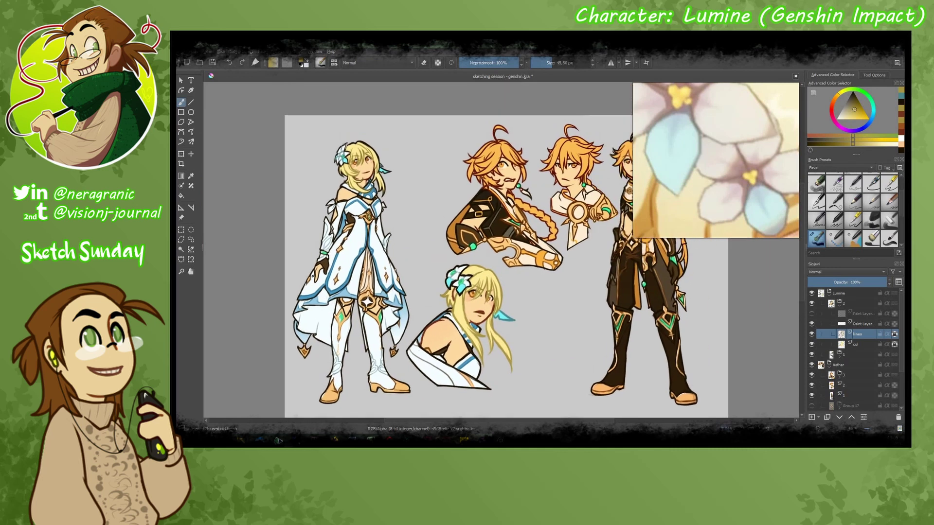
- Recolour the outlines of the hair flowers' white petals pale blue-grey and their turquoise petals teal
{"action": "scroll", "coordinate": [506, 219], "scroll_direction": "up", "scroll_amount": 3}
{"action": "mouse_move", "coordinate": [316, 399]}
{"action": "left_mouse_down"}
{"action": "mouse_move", "coordinate": [309, 244]}
{"action": "mouse_move", "coordinate": [320, 202]}
{"action": "mouse_move", "coordinate": [316, 231]}
{"action": "left_mouse_up"}
{"action": "left_click_drag", "start_coordinate": [302, 184], "coordinate": [291, 331]}
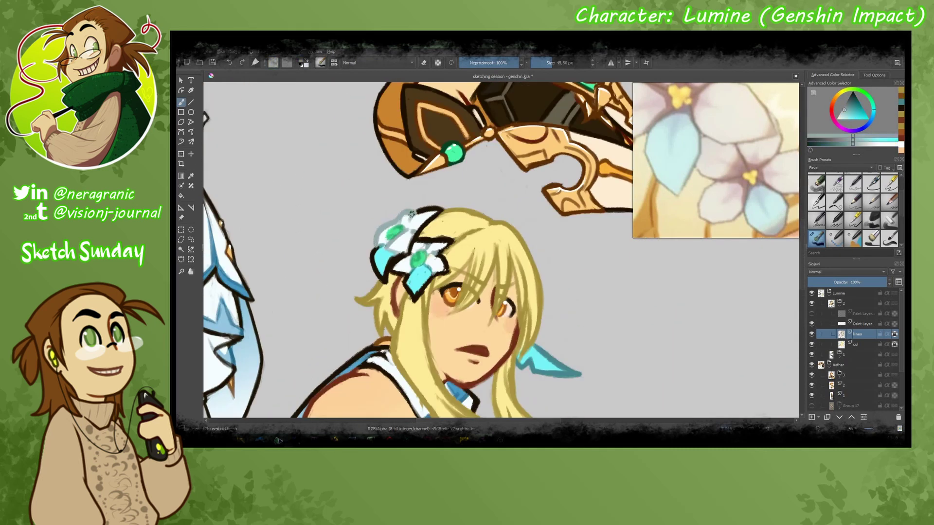
{"action": "mouse_move", "coordinate": [402, 251]}
{"action": "left_mouse_down"}
{"action": "mouse_move", "coordinate": [438, 273]}
{"action": "mouse_move", "coordinate": [390, 270]}
{"action": "mouse_move", "coordinate": [431, 250]}
{"action": "mouse_move", "coordinate": [406, 281]}
{"action": "mouse_move", "coordinate": [375, 252]}
{"action": "left_mouse_up"}
{"action": "left_click", "coordinate": [484, 406], "text": "ctrl"}
{"action": "left_click", "coordinate": [392, 261], "text": "ctrl"}
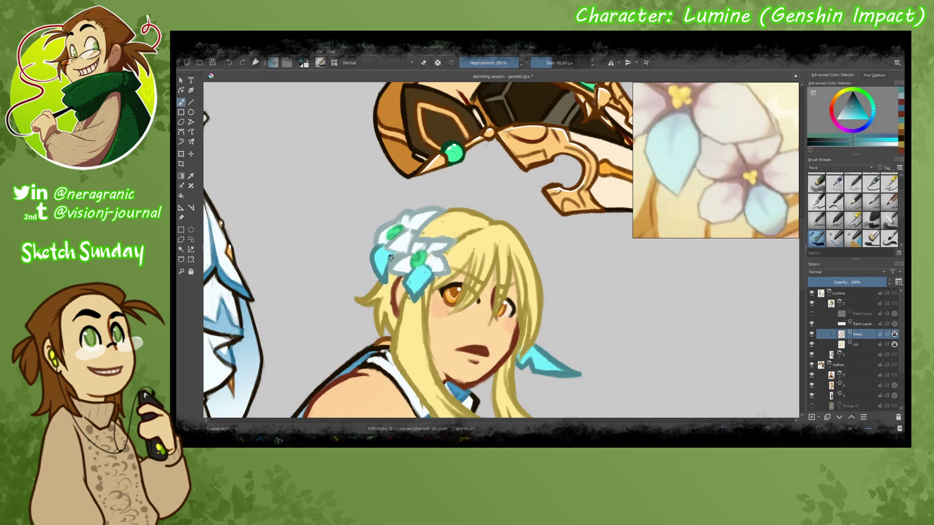
- Merge the bust's layer group into one layer and scale it down beside the full-body figure to match the other drawings
{"action": "key", "text": "Page_Down"}
{"action": "key", "text": "1"}
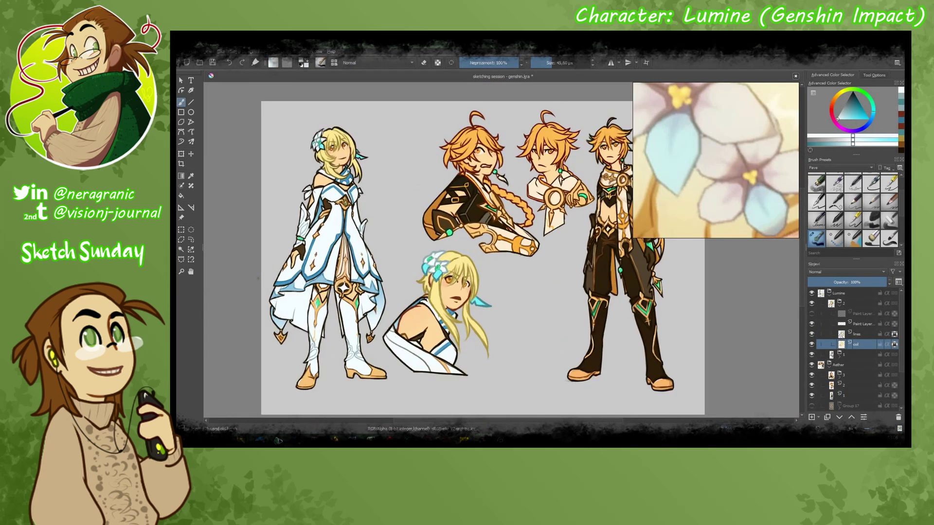
{"action": "scroll", "coordinate": [501, 250], "scroll_direction": "up", "scroll_amount": 5}
{"action": "scroll", "coordinate": [274, 320], "scroll_direction": "down", "scroll_amount": 2}
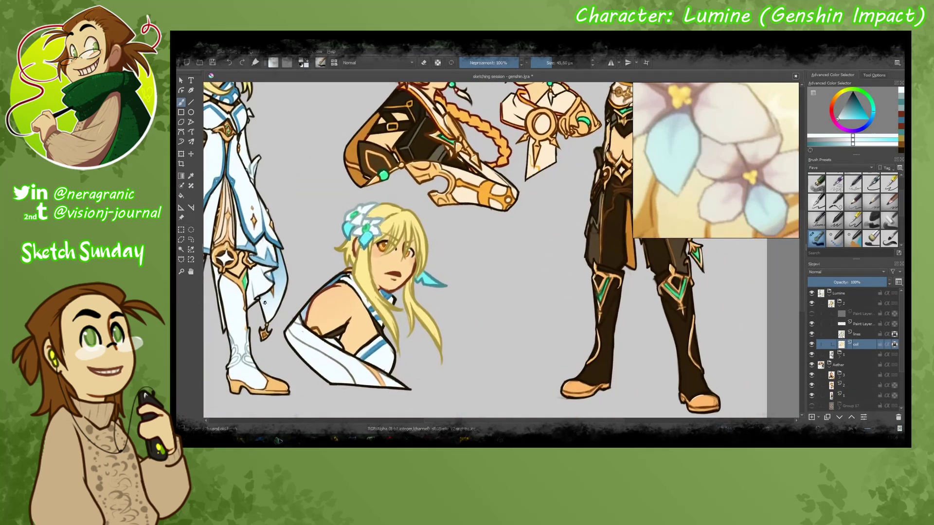
{"action": "key", "text": "ctrl+e"}
{"action": "key", "text": "ctrl+t"}
{"action": "scroll", "coordinate": [501, 250], "scroll_direction": "down", "scroll_amount": 3}
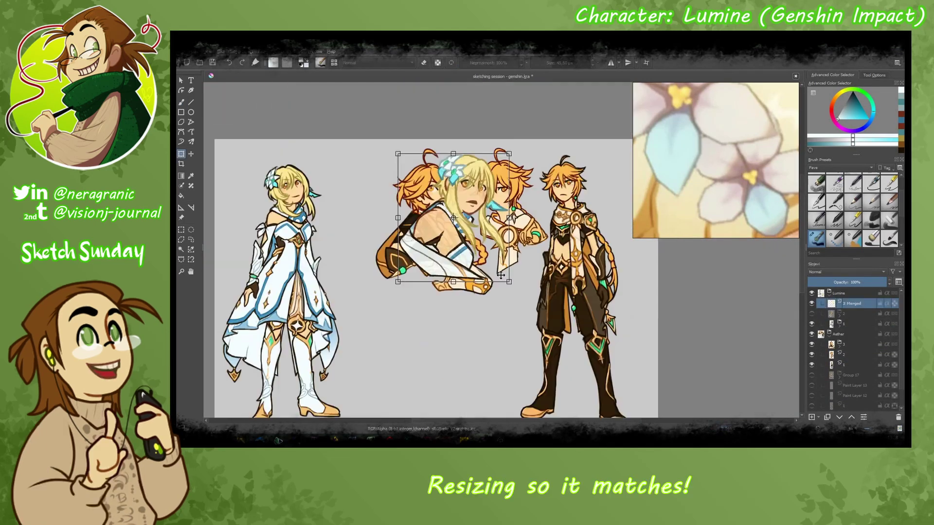
{"action": "scroll", "coordinate": [501, 250], "scroll_direction": "up", "scroll_amount": 3}
{"action": "key", "text": "b"}
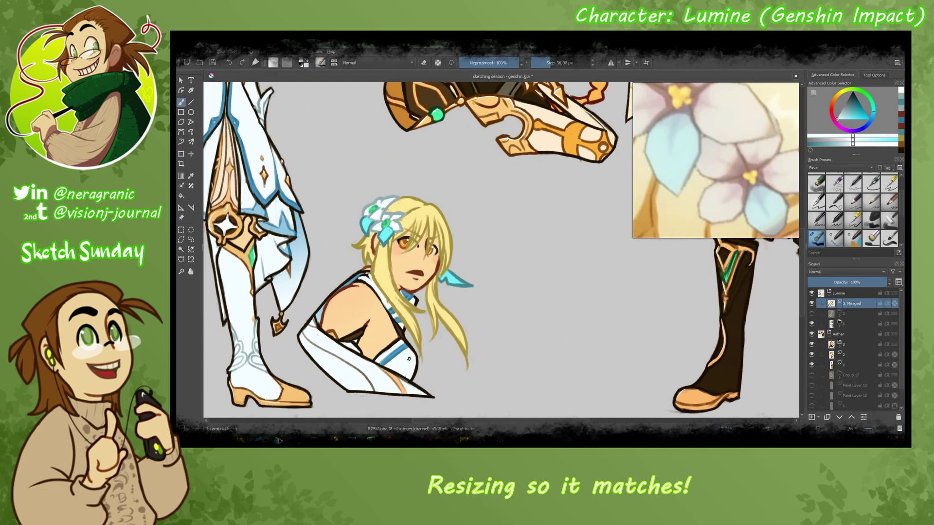
- Add a paint layer in a new group and sketch a construction head with neck and shoulder lines beside the finished bust
{"action": "key", "text": "Insert"}
{"action": "scroll", "coordinate": [455, 260], "scroll_direction": "up", "scroll_amount": 2}
{"action": "scroll", "coordinate": [455, 260], "scroll_direction": "down", "scroll_amount": 3}
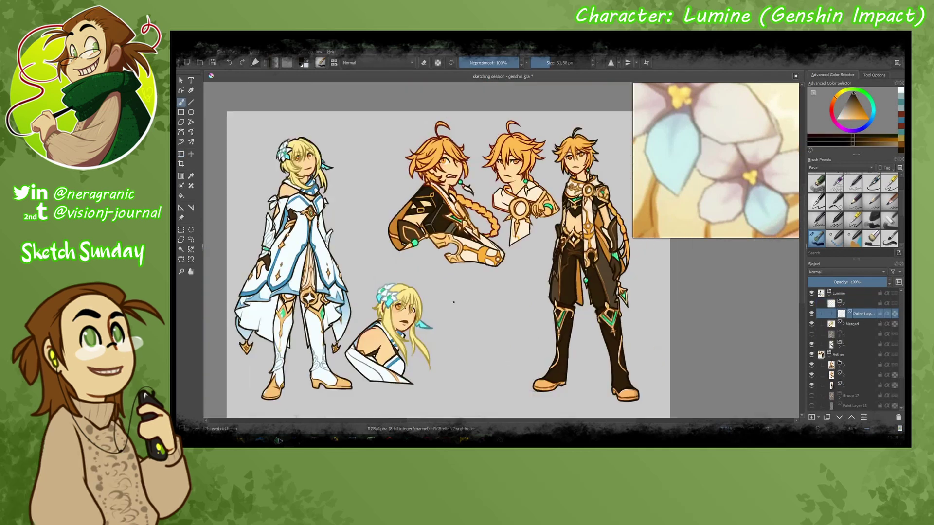
{"action": "scroll", "coordinate": [455, 260], "scroll_direction": "up", "scroll_amount": 2}
{"action": "key", "text": "["}
{"action": "key", "text": "["}
{"action": "key", "text": "["}
{"action": "mouse_move", "coordinate": [488, 232]}
{"action": "left_mouse_down"}
{"action": "mouse_move", "coordinate": [515, 272]}
{"action": "mouse_move", "coordinate": [521, 252]}
{"action": "mouse_move", "coordinate": [496, 232]}
{"action": "left_mouse_up"}
{"action": "mouse_move", "coordinate": [474, 275]}
{"action": "left_mouse_down"}
{"action": "mouse_move", "coordinate": [496, 298]}
{"action": "mouse_move", "coordinate": [525, 261]}
{"action": "left_mouse_up"}
{"action": "left_click_drag", "start_coordinate": [486, 255], "coordinate": [491, 304]}
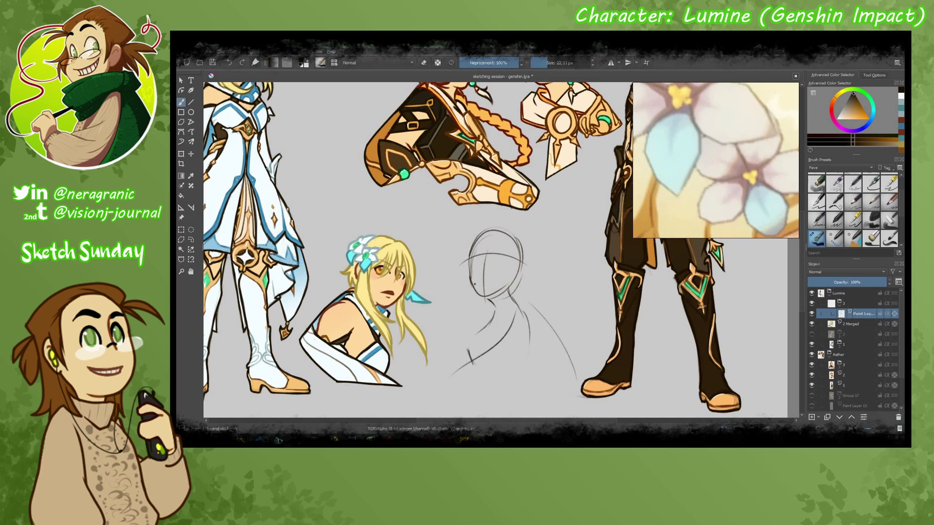
- Sketch the shoulders, upper back and arms of the new back-view bust, along with its ear
{"action": "left_click_drag", "start_coordinate": [541, 340], "coordinate": [516, 382]}
{"action": "left_click_drag", "start_coordinate": [474, 334], "coordinate": [460, 375]}
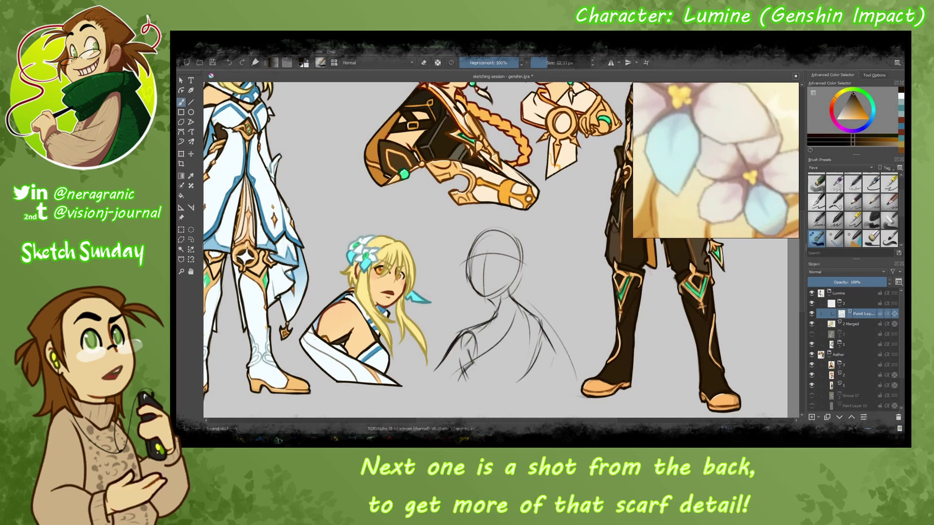
{"action": "left_click_drag", "start_coordinate": [516, 229], "coordinate": [482, 302]}
{"action": "mouse_move", "coordinate": [496, 228]}
{"action": "left_mouse_down"}
{"action": "mouse_move", "coordinate": [524, 283]}
{"action": "mouse_move", "coordinate": [436, 391]}
{"action": "left_mouse_up"}
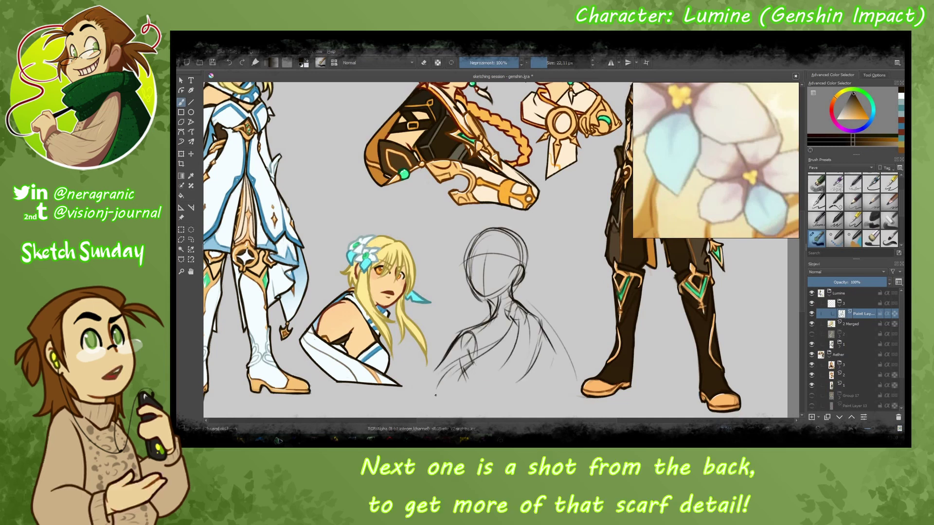
{"action": "left_click_drag", "start_coordinate": [528, 310], "coordinate": [589, 370]}
{"action": "left_click_drag", "start_coordinate": [552, 341], "coordinate": [584, 384]}
- Add another paint layer for the hair sketch, draw the first fringe strokes, and bring up the Lumine portrait references
{"action": "key", "text": "Insert"}
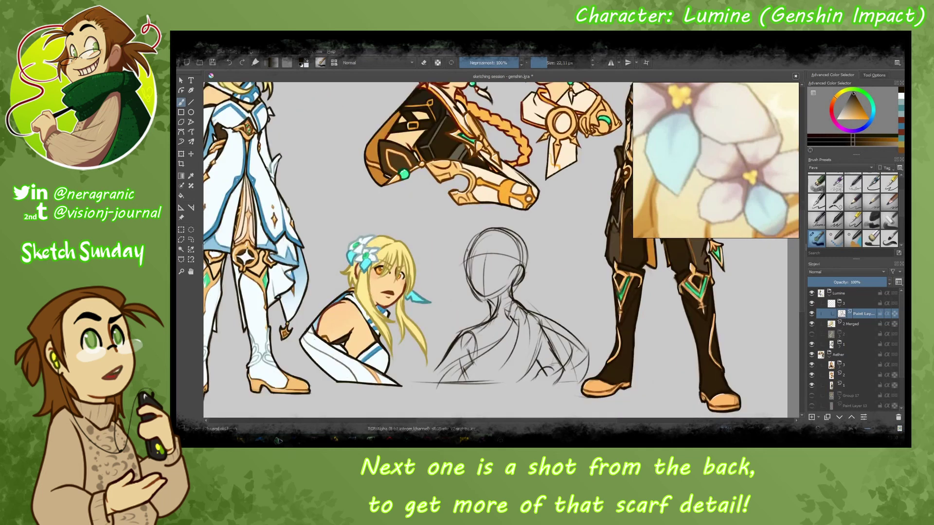
{"action": "scroll", "coordinate": [493, 272], "scroll_direction": "up", "scroll_amount": 2}
{"action": "left_click_drag", "start_coordinate": [504, 221], "coordinate": [476, 256]}
{"action": "left_click_drag", "start_coordinate": [506, 224], "coordinate": [489, 250]}
{"action": "scroll", "coordinate": [682, 212], "scroll_direction": "down", "scroll_amount": 5}
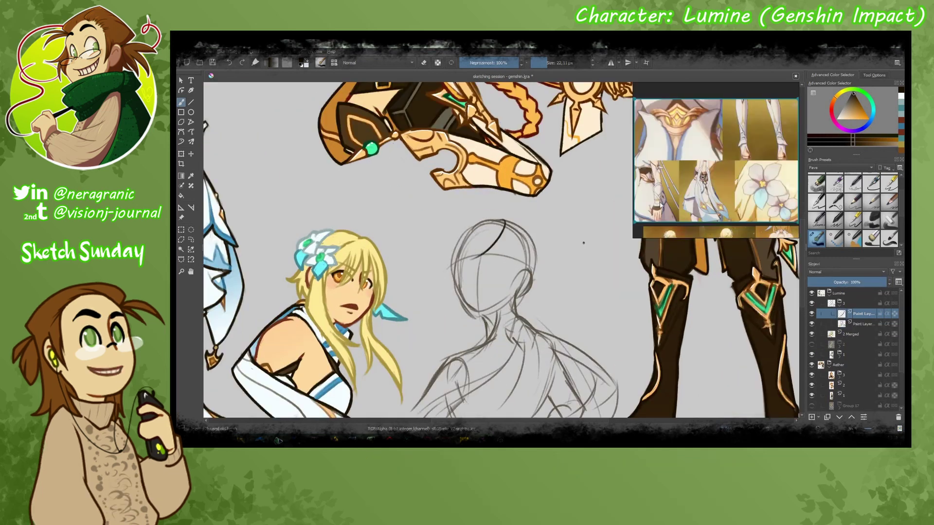
{"action": "left_click", "coordinate": [718, 161]}
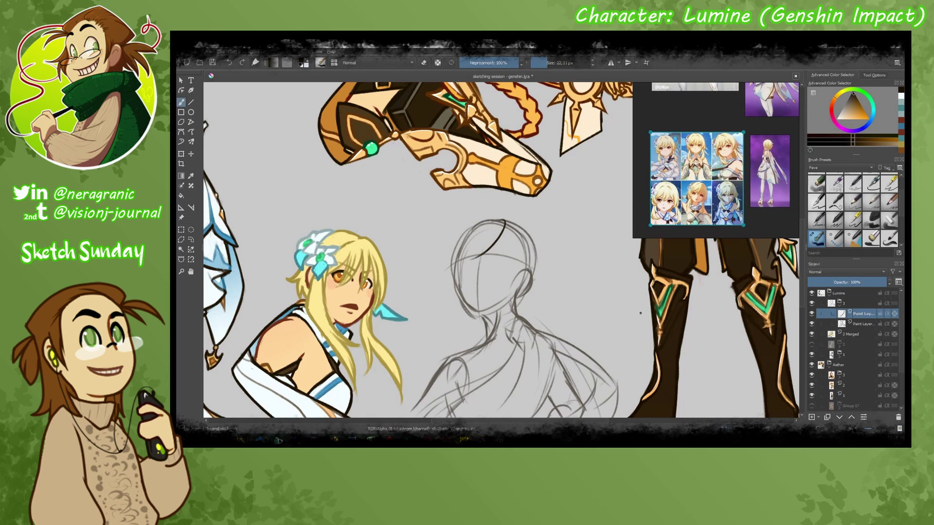
- Sketch the fringe and the hair around the crown and cheek of the new bust, following the portrait reference
{"action": "scroll", "coordinate": [721, 148], "scroll_direction": "up", "scroll_amount": 3}
{"action": "left_click_drag", "start_coordinate": [496, 222], "coordinate": [445, 275]}
{"action": "mouse_move", "coordinate": [486, 233]}
{"action": "left_mouse_down"}
{"action": "mouse_move", "coordinate": [436, 287]}
{"action": "mouse_move", "coordinate": [506, 302]}
{"action": "left_mouse_up"}
{"action": "left_click_drag", "start_coordinate": [510, 265], "coordinate": [474, 340]}
{"action": "left_click_drag", "start_coordinate": [720, 166], "coordinate": [699, 166]}
{"action": "left_click_drag", "start_coordinate": [495, 210], "coordinate": [535, 280]}
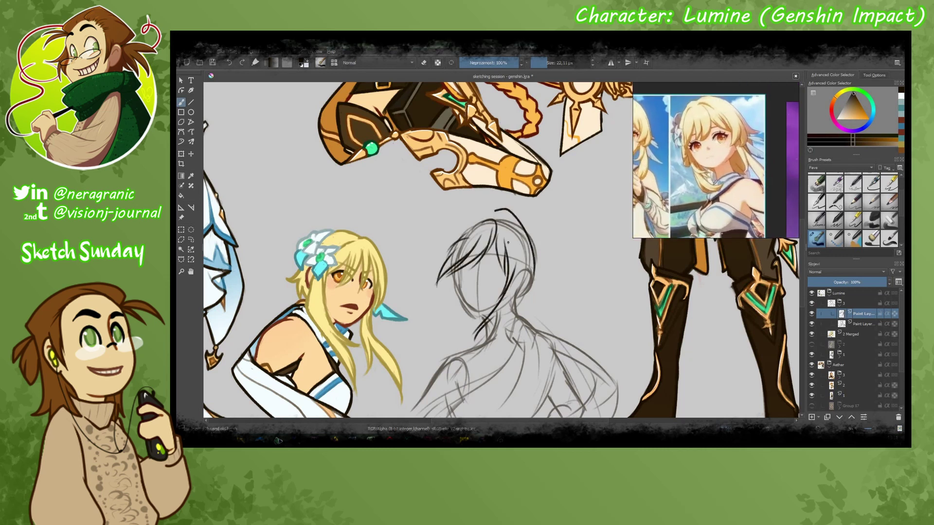
- Draw the new bust's long side locks with pointed ends and the flowers on top of the head
{"action": "mouse_move", "coordinate": [507, 242]}
{"action": "left_mouse_down"}
{"action": "mouse_move", "coordinate": [497, 299]}
{"action": "mouse_move", "coordinate": [451, 362]}
{"action": "left_mouse_up"}
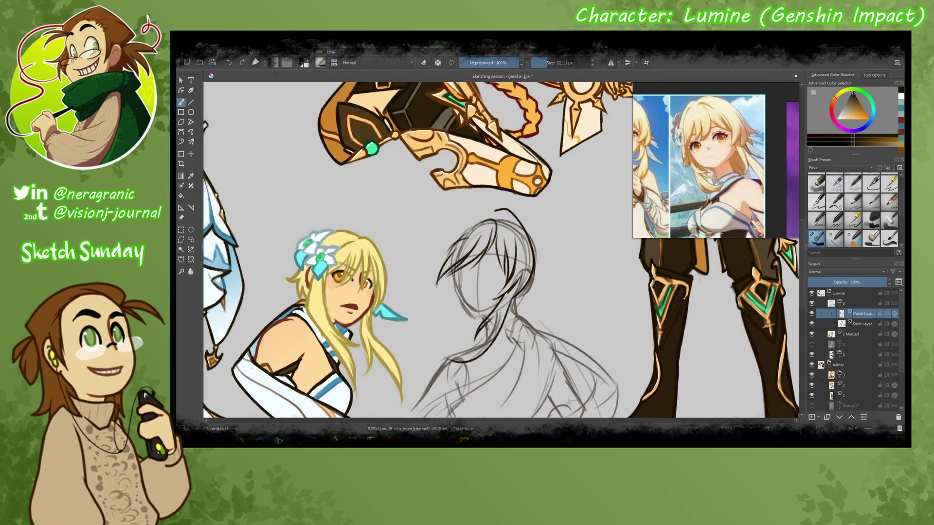
{"action": "left_click_drag", "start_coordinate": [450, 276], "coordinate": [432, 335]}
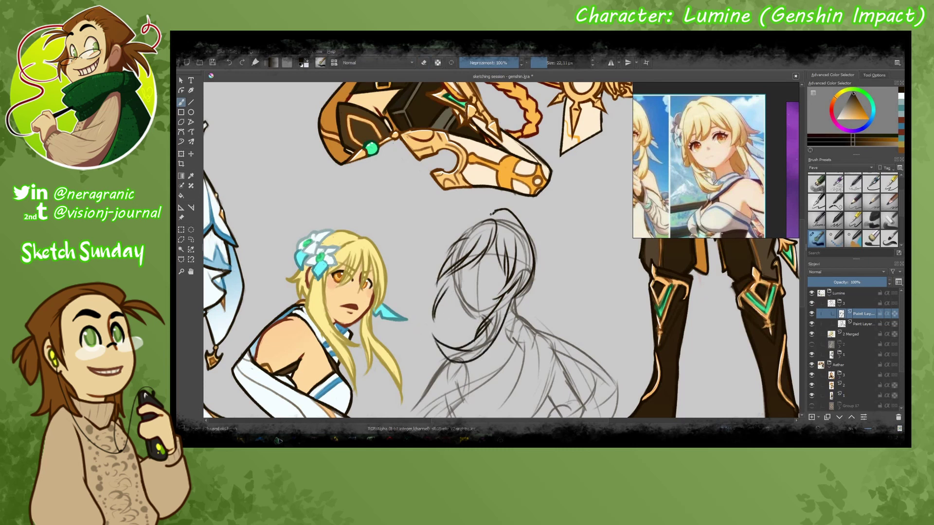
{"action": "key", "text": "ctrl+z"}
{"action": "left_click_drag", "start_coordinate": [489, 212], "coordinate": [438, 262]}
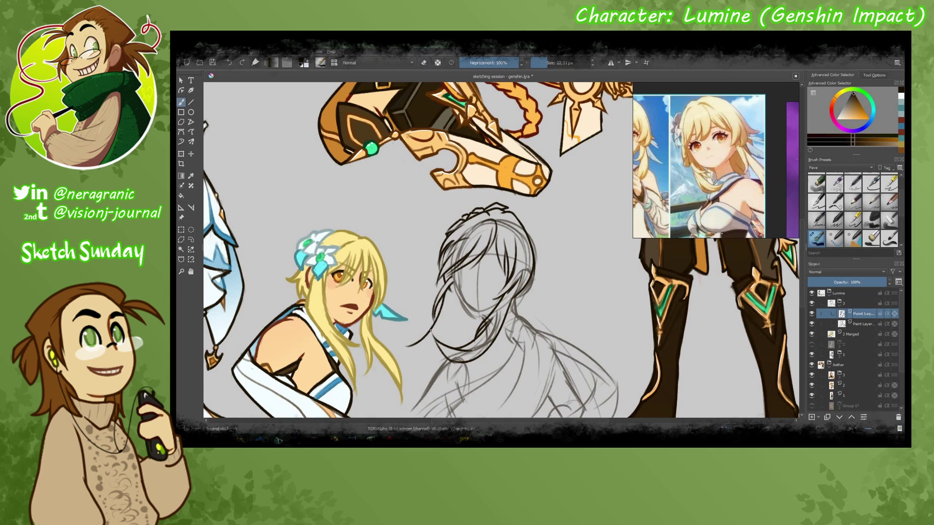
{"action": "left_click_drag", "start_coordinate": [430, 331], "coordinate": [417, 365]}
{"action": "left_click_drag", "start_coordinate": [456, 288], "coordinate": [441, 340]}
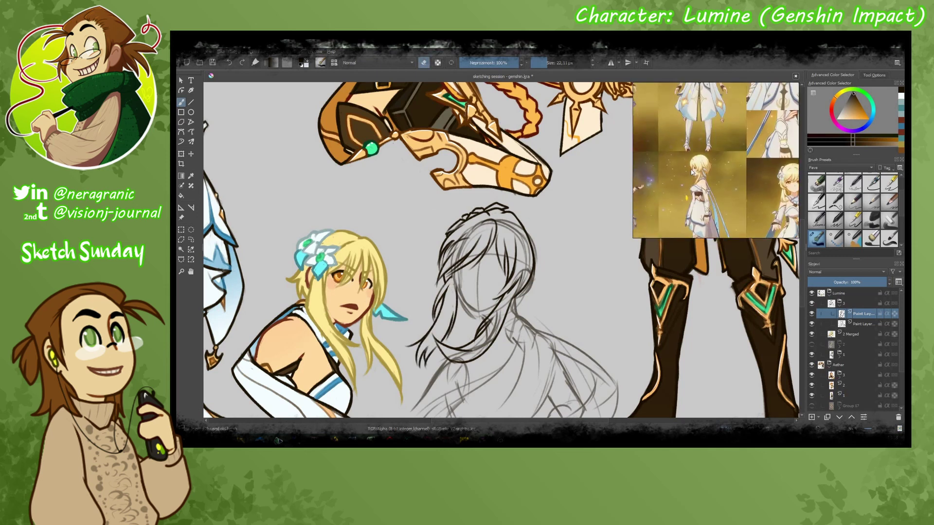
- Sketch the hair at the back of the new bust's head with the feather ornament, and clean up overlapping strokes
{"action": "left_click_drag", "start_coordinate": [504, 211], "coordinate": [554, 265]}
{"action": "left_click_drag", "start_coordinate": [545, 267], "coordinate": [506, 314]}
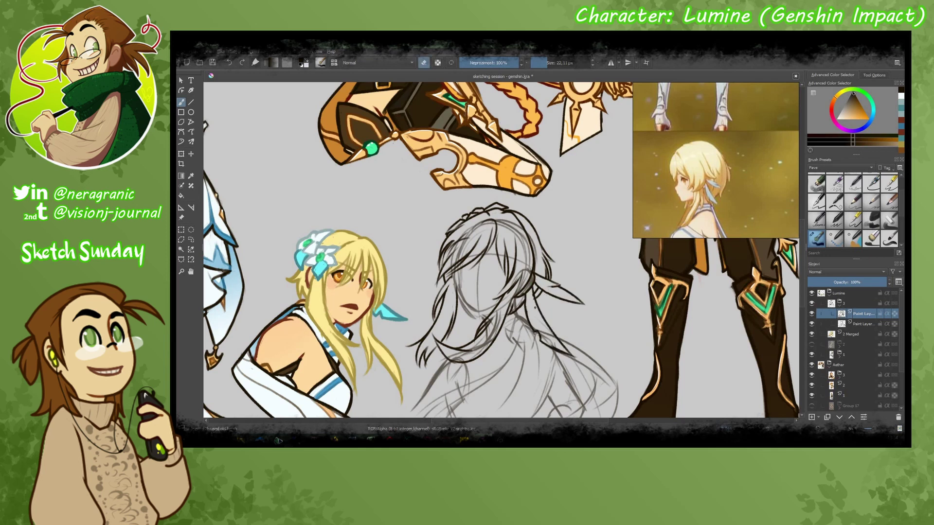
{"action": "key", "text": "e"}
{"action": "mouse_move", "coordinate": [535, 307]}
{"action": "left_mouse_down"}
{"action": "mouse_move", "coordinate": [516, 291]}
{"action": "mouse_move", "coordinate": [512, 259]}
{"action": "left_mouse_up"}
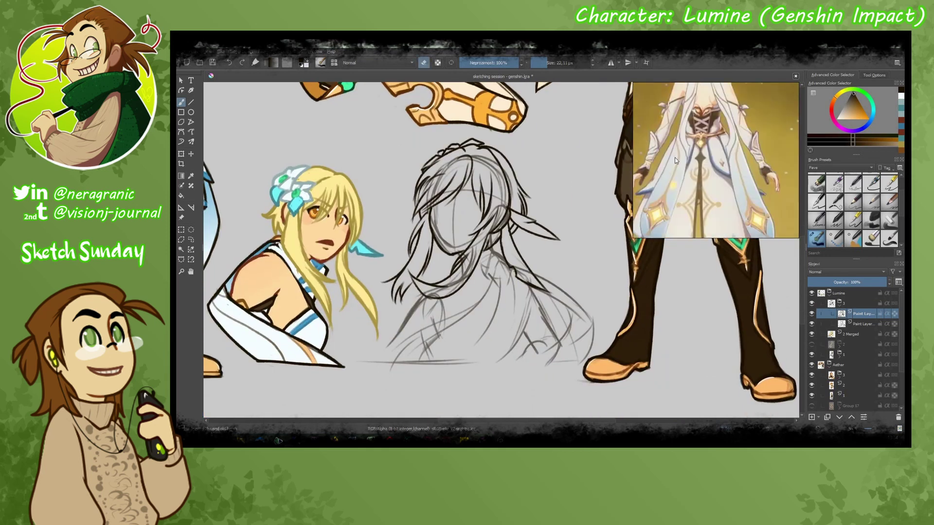
- Sketch the diamond collar clasp, the shoulder and arm lines, and the flowing scarf ends of the new back-view bust
{"action": "key", "text": "e"}
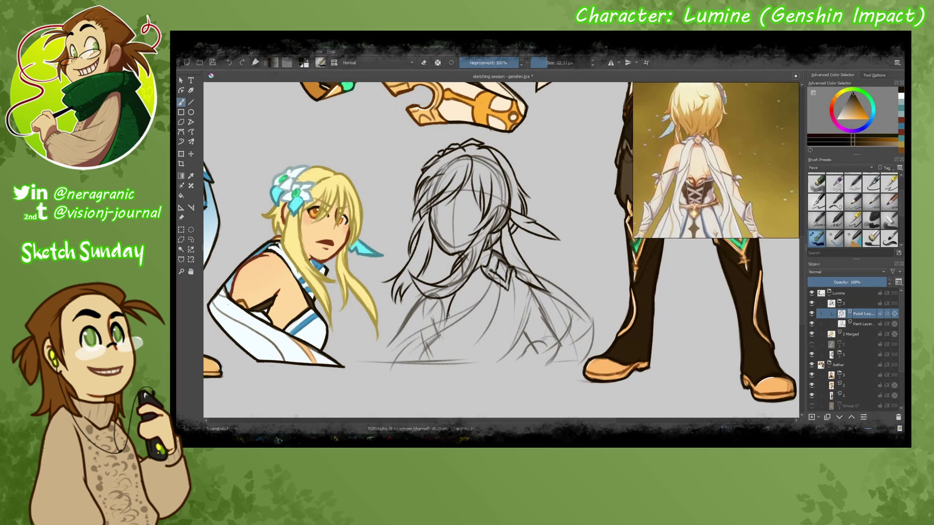
{"action": "left_click_drag", "start_coordinate": [442, 323], "coordinate": [364, 383]}
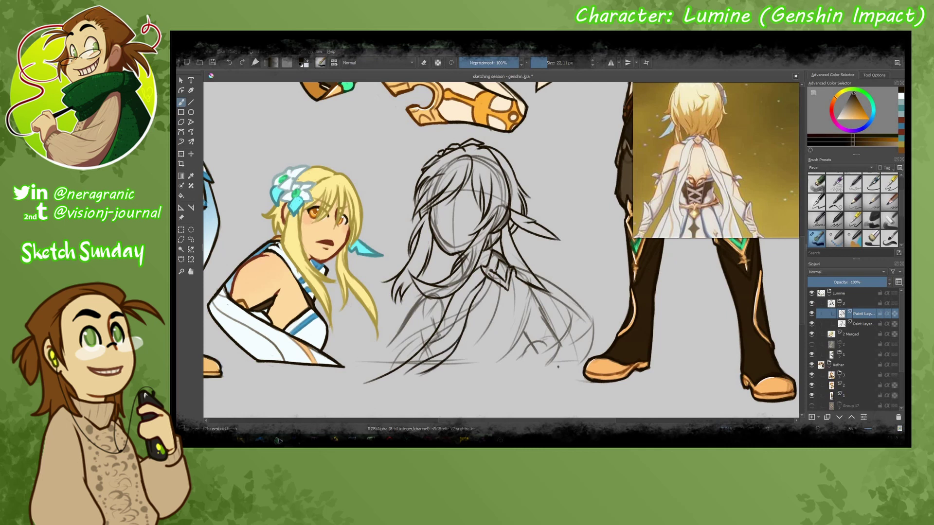
{"action": "left_click_drag", "start_coordinate": [528, 267], "coordinate": [593, 358]}
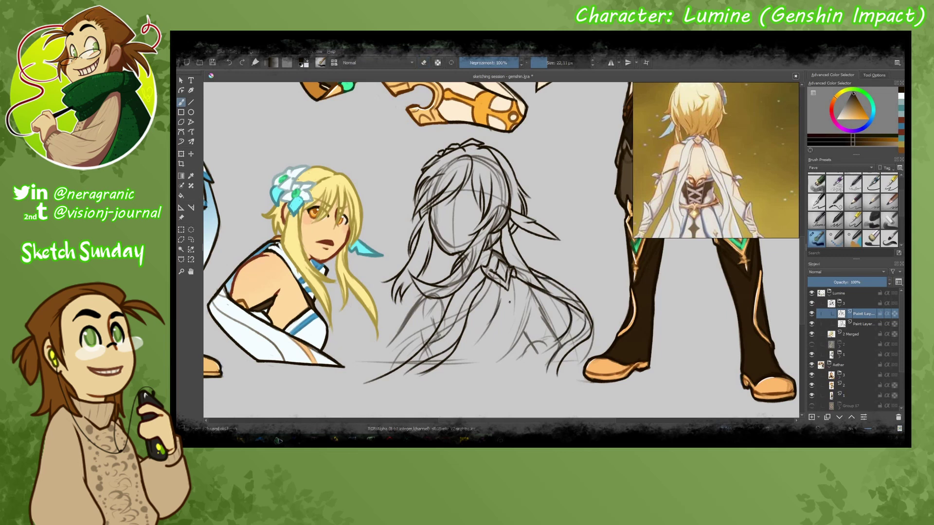
- Draw the curved top edge and crossed lacing of the corset low on the bust's back, erasing overlapping strokes
{"action": "mouse_move", "coordinate": [493, 339]}
{"action": "left_mouse_down"}
{"action": "mouse_move", "coordinate": [518, 333]}
{"action": "mouse_move", "coordinate": [489, 355]}
{"action": "left_mouse_up"}
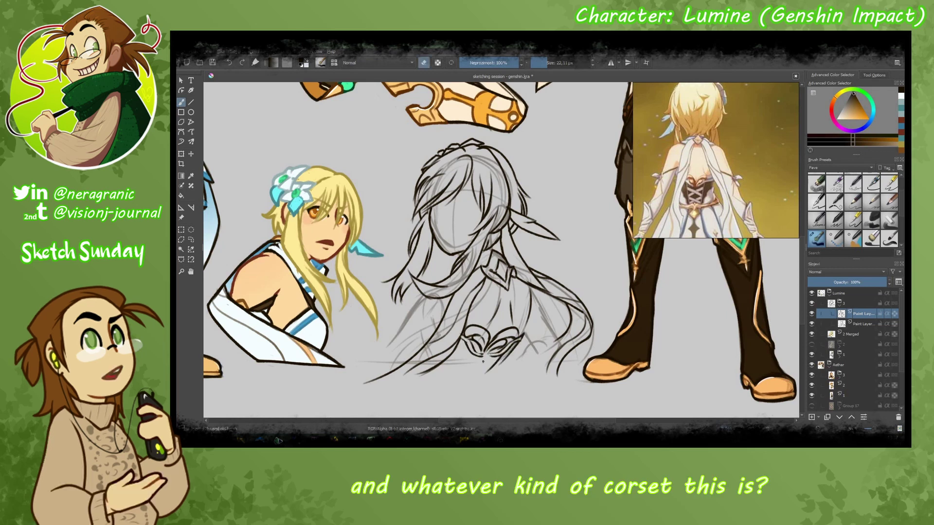
{"action": "key", "text": "e"}
{"action": "key", "text": "e"}
{"action": "left_click_drag", "start_coordinate": [485, 356], "coordinate": [471, 349]}
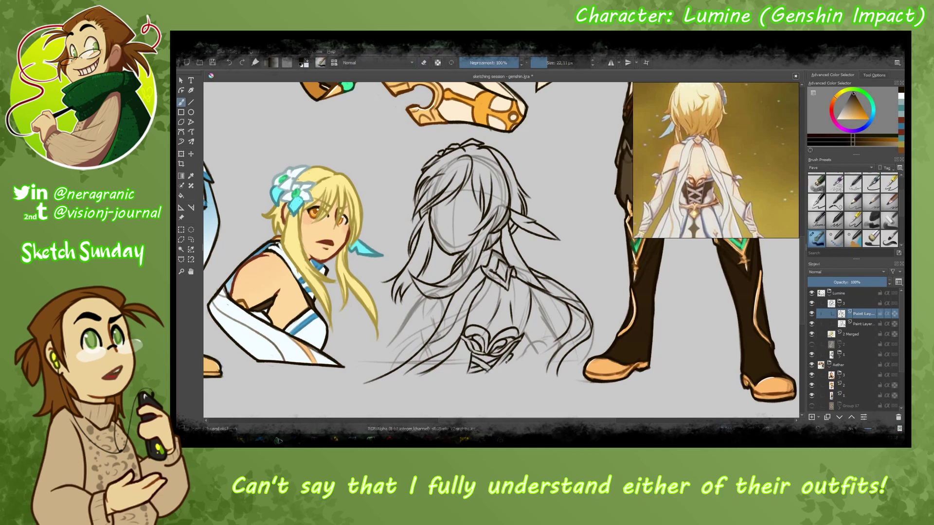
{"action": "key", "text": "e"}
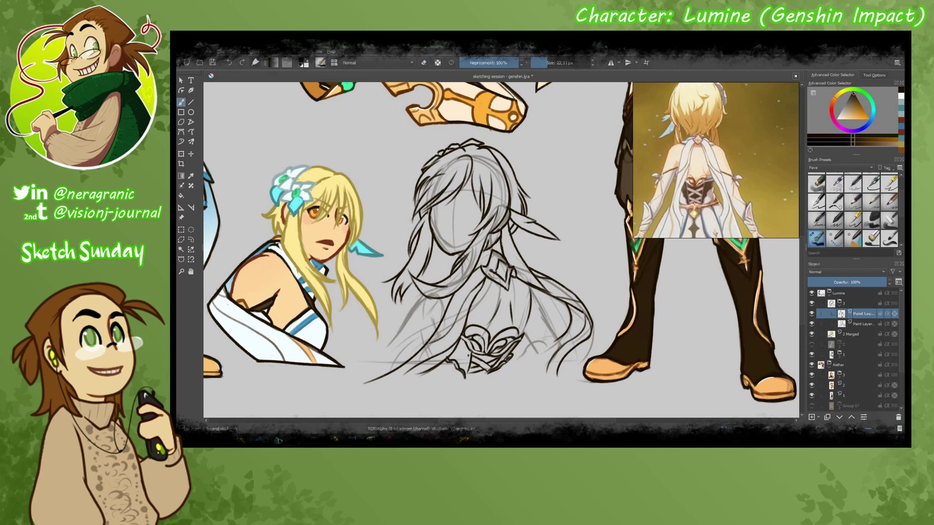
{"action": "left_click_drag", "start_coordinate": [468, 357], "coordinate": [466, 375]}
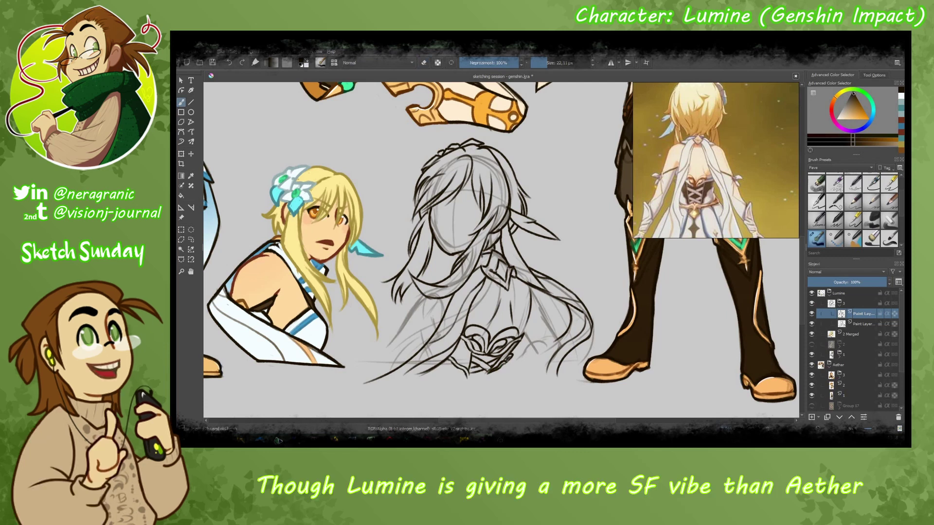
- Draw the banded collar under the hair, the tied bow and arm straps, and the baseline closing off the bust
{"action": "key", "text": "e"}
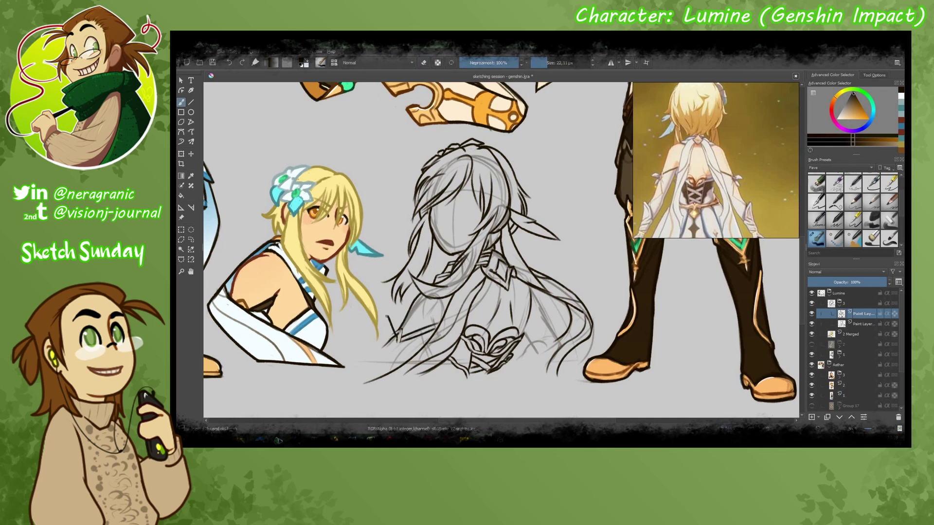
{"action": "left_click_drag", "start_coordinate": [387, 316], "coordinate": [378, 346]}
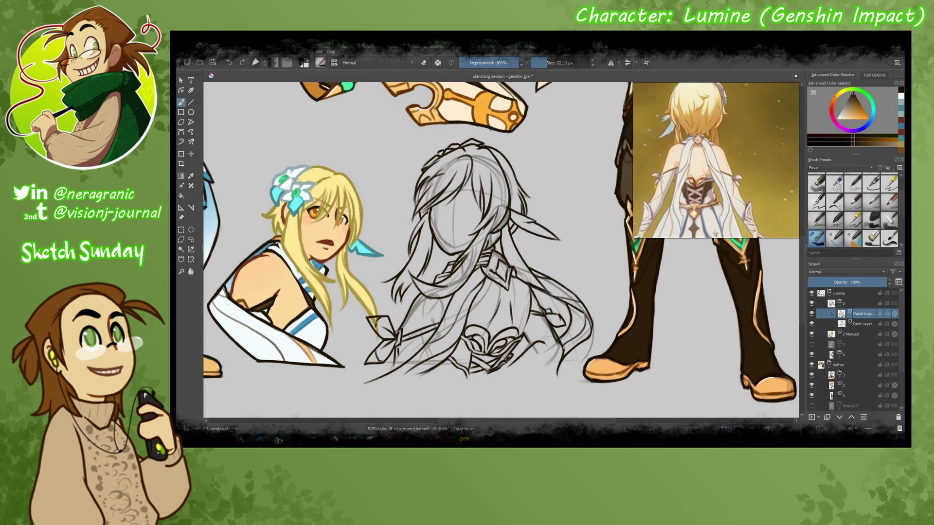
{"action": "scroll", "coordinate": [581, 361], "scroll_direction": "up", "scroll_amount": 2}
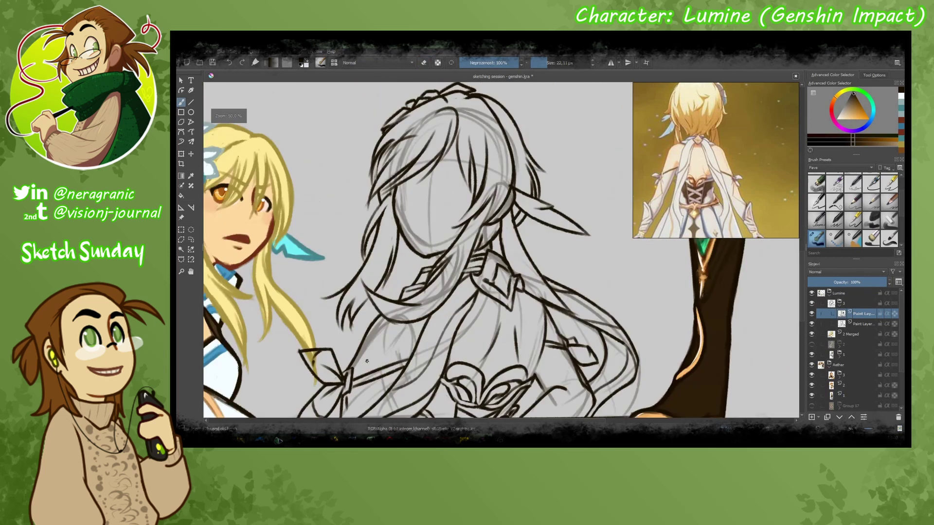
{"action": "left_click_drag", "start_coordinate": [553, 337], "coordinate": [606, 325]}
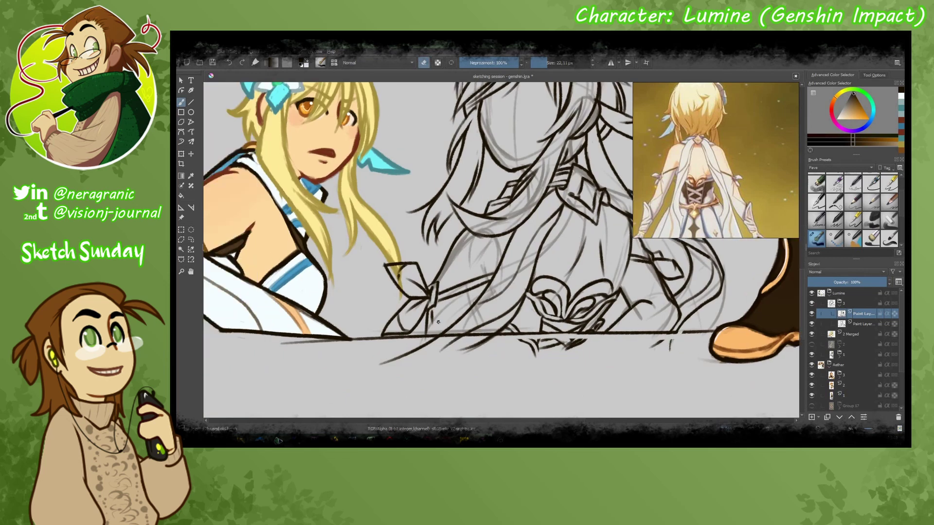
- Delete the stray strokes below the bust's baseline using a rectangular selection, and return to the brush
{"action": "left_click", "coordinate": [191, 240]}
{"action": "left_click_drag", "start_coordinate": [331, 343], "coordinate": [331, 394]}
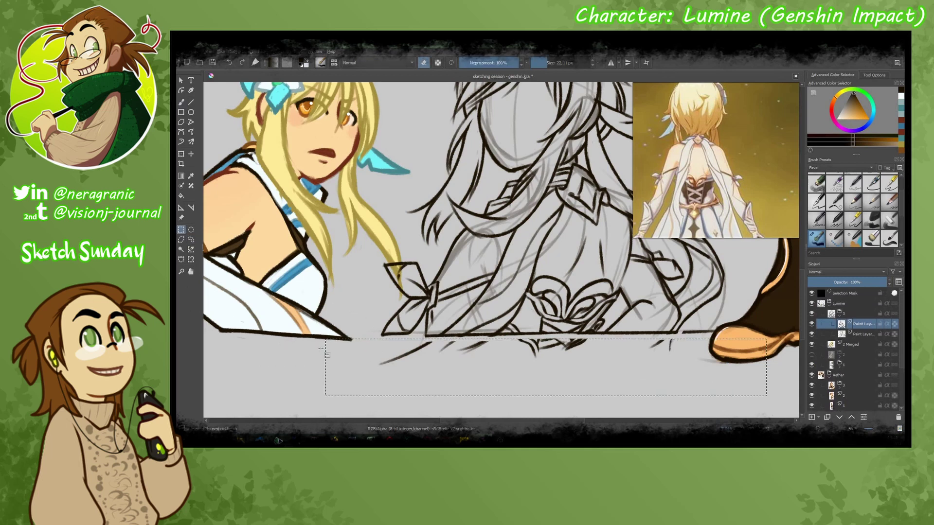
{"action": "key", "text": "Delete"}
{"action": "key", "text": "ctrl+shift+a"}
{"action": "key", "text": "b"}
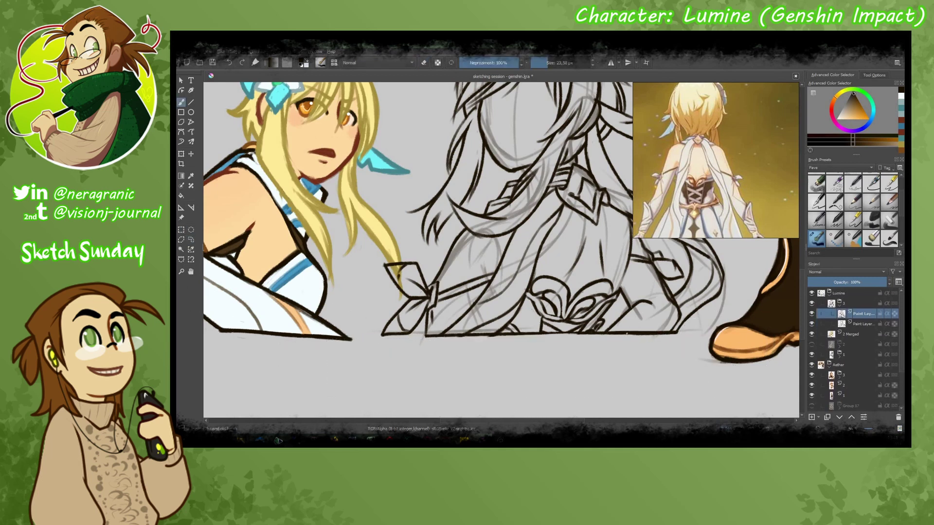
- Thicken the outer outline of the scarf, arms, hair and head, and clean up the overlapping lines
{"action": "left_click_drag", "start_coordinate": [431, 283], "coordinate": [315, 321]}
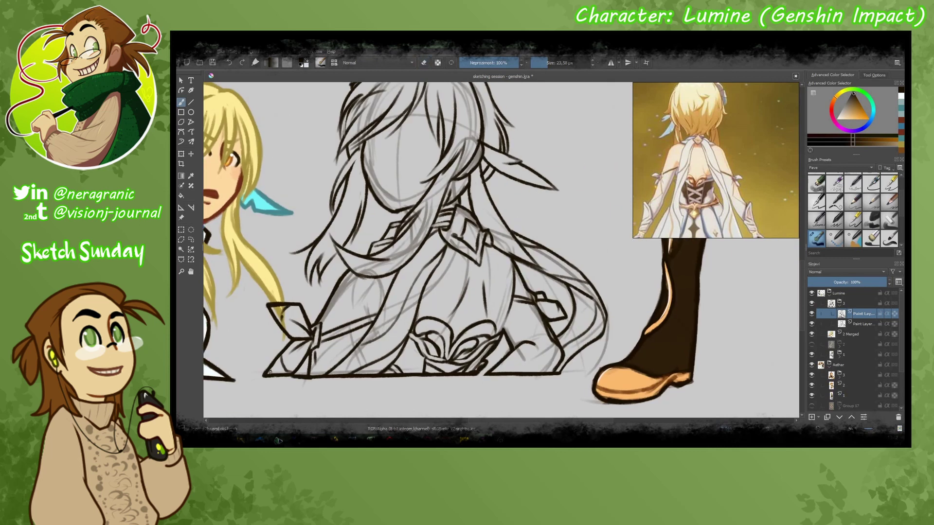
{"action": "left_click_drag", "start_coordinate": [603, 301], "coordinate": [574, 364]}
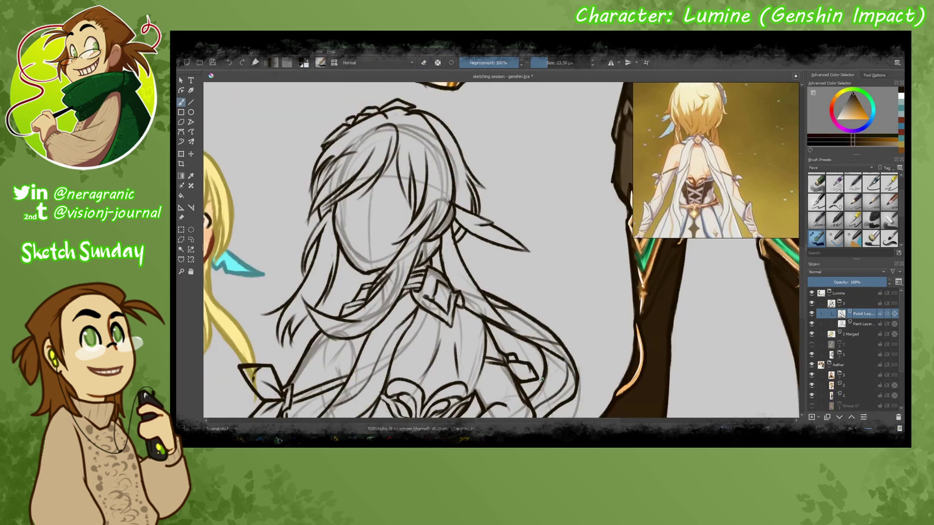
{"action": "left_click_drag", "start_coordinate": [480, 315], "coordinate": [511, 380]}
{"action": "left_click_drag", "start_coordinate": [496, 280], "coordinate": [499, 294]}
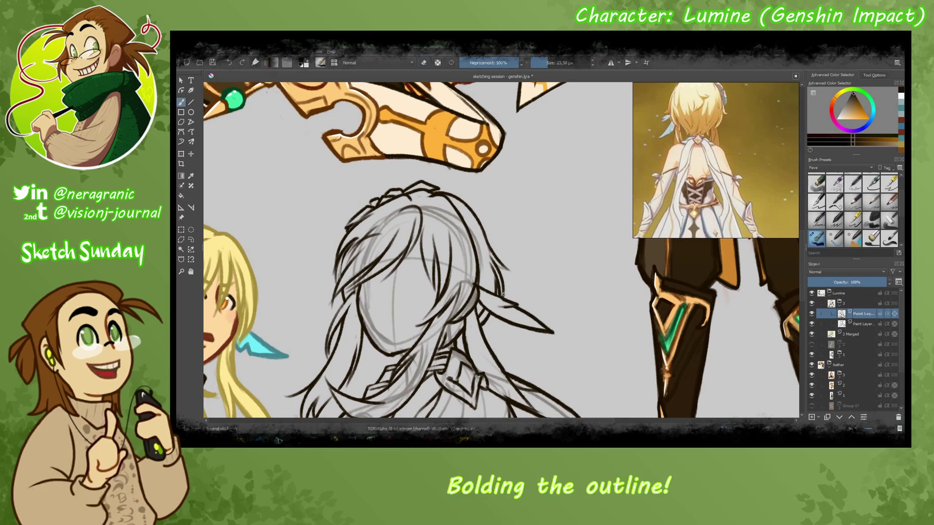
{"action": "left_click_drag", "start_coordinate": [331, 324], "coordinate": [394, 231]}
{"action": "left_click_drag", "start_coordinate": [404, 297], "coordinate": [419, 270]}
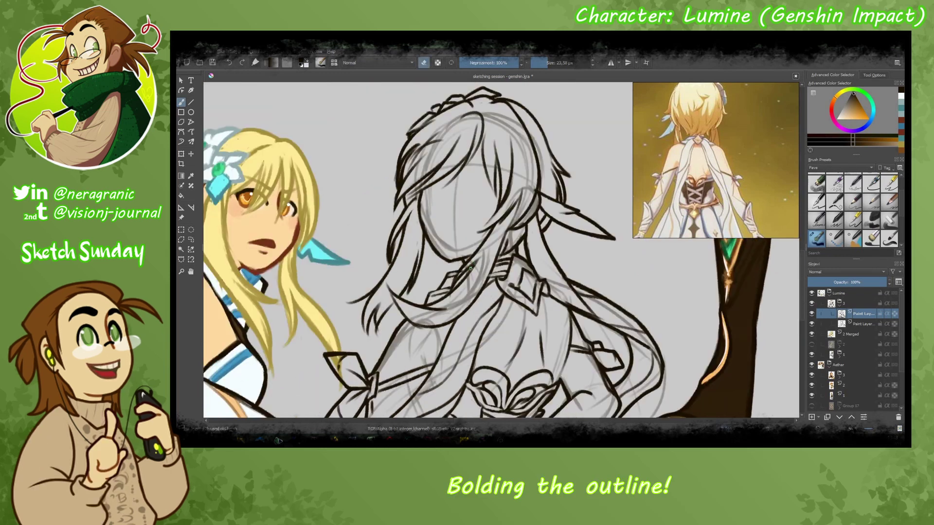
{"action": "key", "text": "e"}
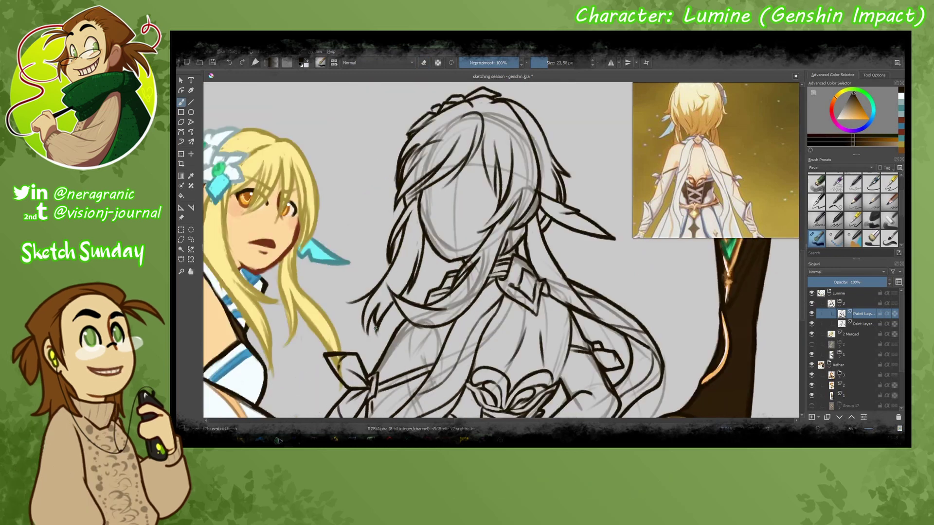
{"action": "left_click_drag", "start_coordinate": [396, 355], "coordinate": [415, 396]}
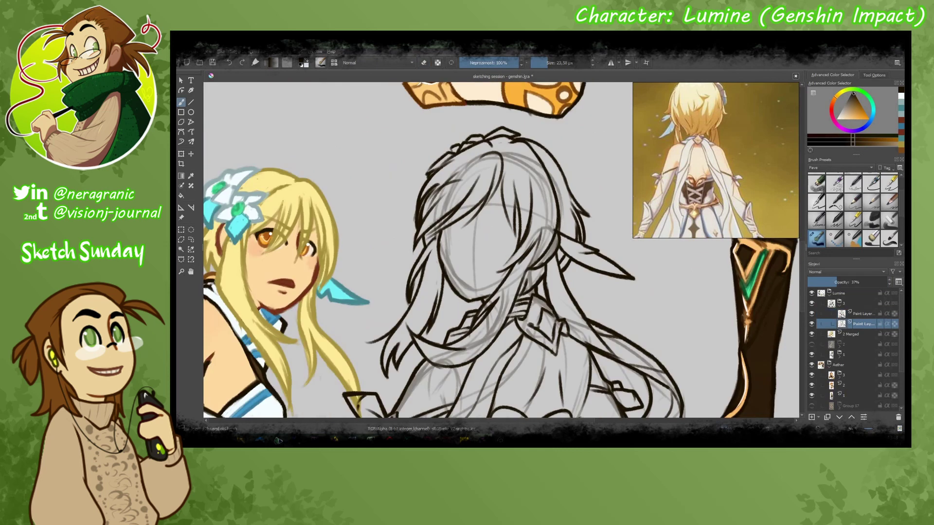
- Draw the bust's wide eyes and small open mouth, and move the finished line art slightly higher beside the coloured bust
{"action": "left_click_drag", "start_coordinate": [424, 237], "coordinate": [518, 236]}
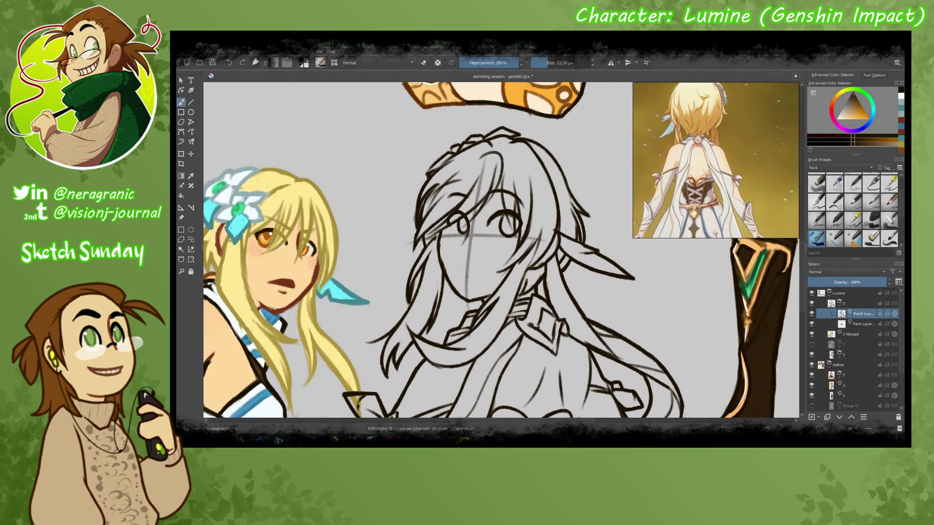
{"action": "left_click_drag", "start_coordinate": [462, 272], "coordinate": [480, 277]}
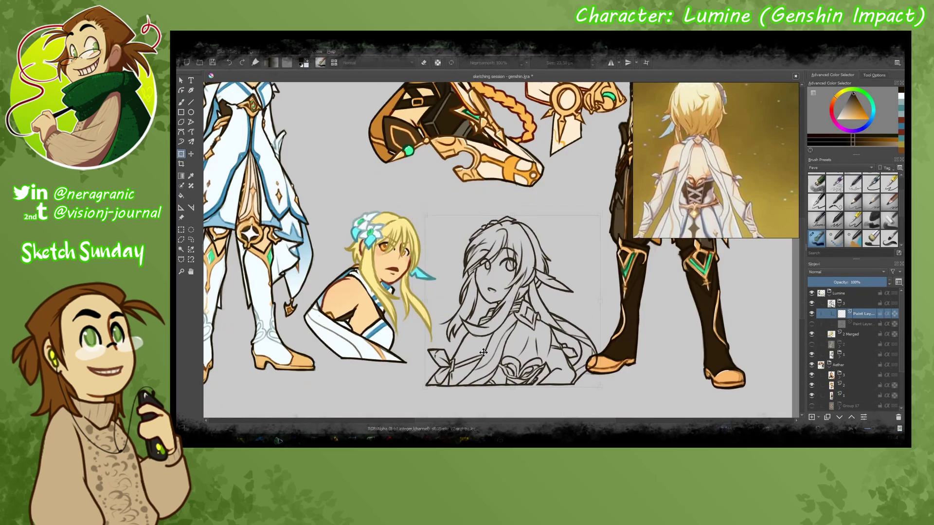
{"action": "key", "text": "ctrl+t"}
{"action": "left_click_drag", "start_coordinate": [480, 374], "coordinate": [487, 350]}
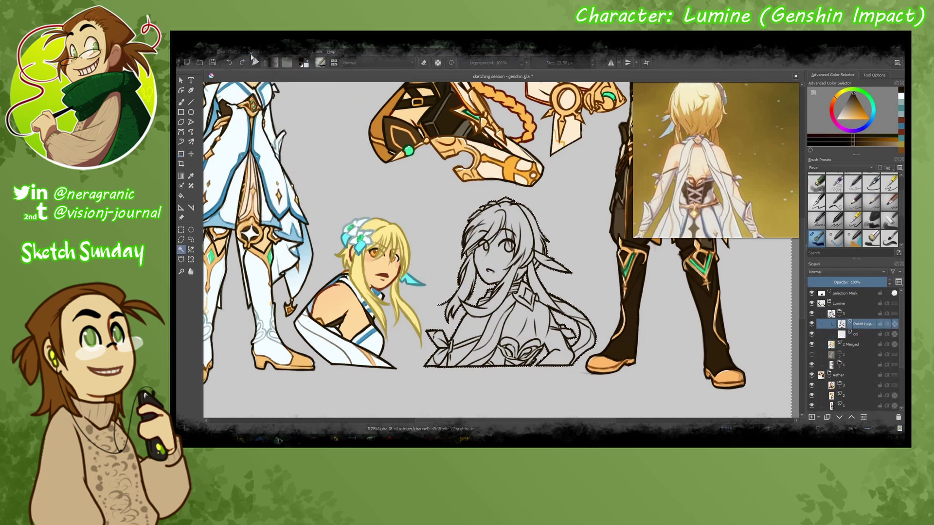
- Fill the bust's silhouette with dark grey on the col layer beneath the line art, and erase the background gaps between the locks
{"action": "left_click", "coordinate": [228, 51]}
{"action": "left_click", "coordinate": [267, 73]}
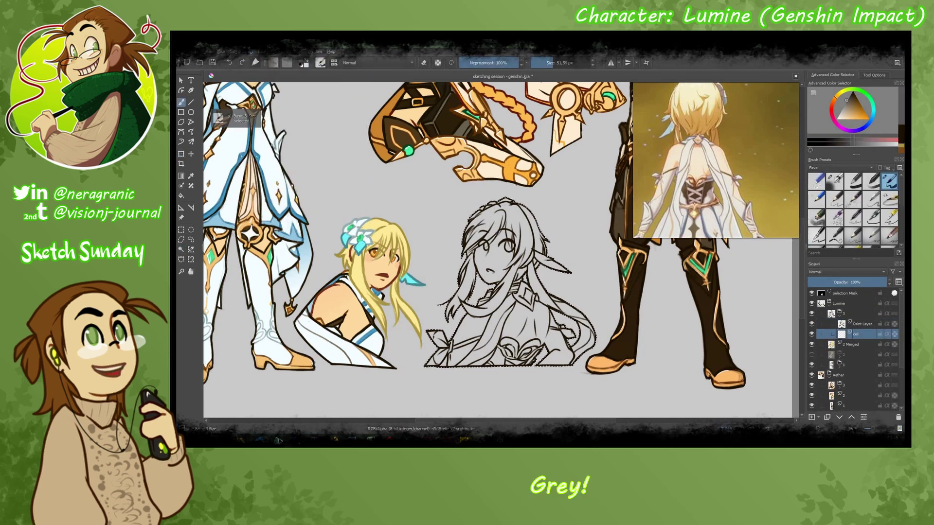
{"action": "key", "text": "shift+BackSpace"}
{"action": "scroll", "coordinate": [501, 249], "scroll_direction": "up", "scroll_amount": 4}
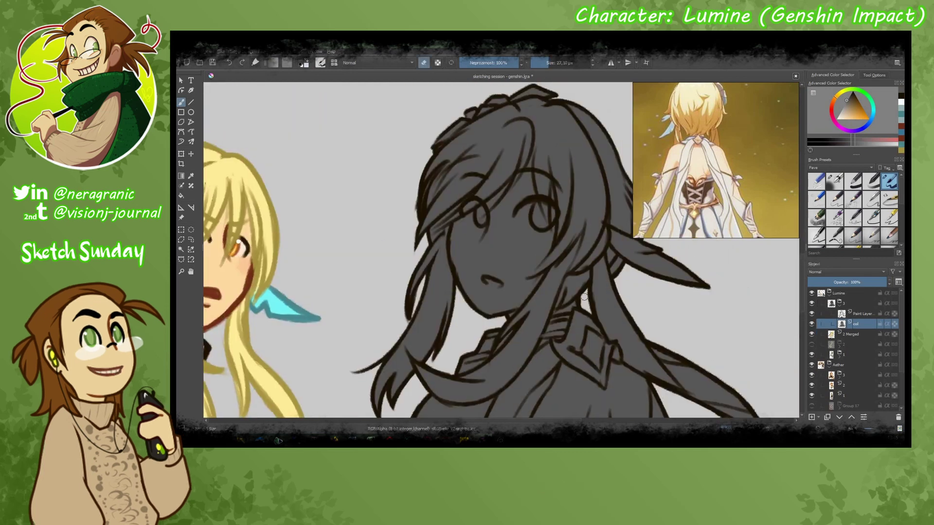
{"action": "key", "text": "e"}
- Paint the face, neck and back with a light skin tone over the grey base
{"action": "left_click_drag", "start_coordinate": [627, 349], "coordinate": [571, 245]}
{"action": "mouse_move", "coordinate": [517, 299]}
{"action": "left_mouse_down"}
{"action": "mouse_move", "coordinate": [534, 244]}
{"action": "mouse_move", "coordinate": [676, 204]}
{"action": "mouse_move", "coordinate": [676, 255]}
{"action": "left_mouse_up"}
{"action": "scroll", "coordinate": [378, 262], "scroll_direction": "down", "scroll_amount": 2}
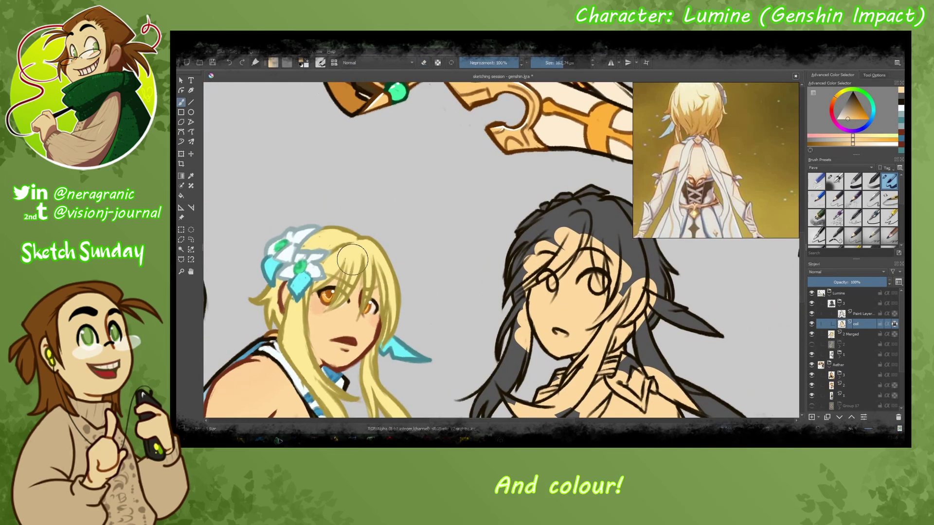
- Paint the crown, fringe and long side locks pale blonde, matching the finished bust's hair
{"action": "left_click_drag", "start_coordinate": [486, 219], "coordinate": [535, 292]}
{"action": "left_click_drag", "start_coordinate": [560, 204], "coordinate": [632, 316]}
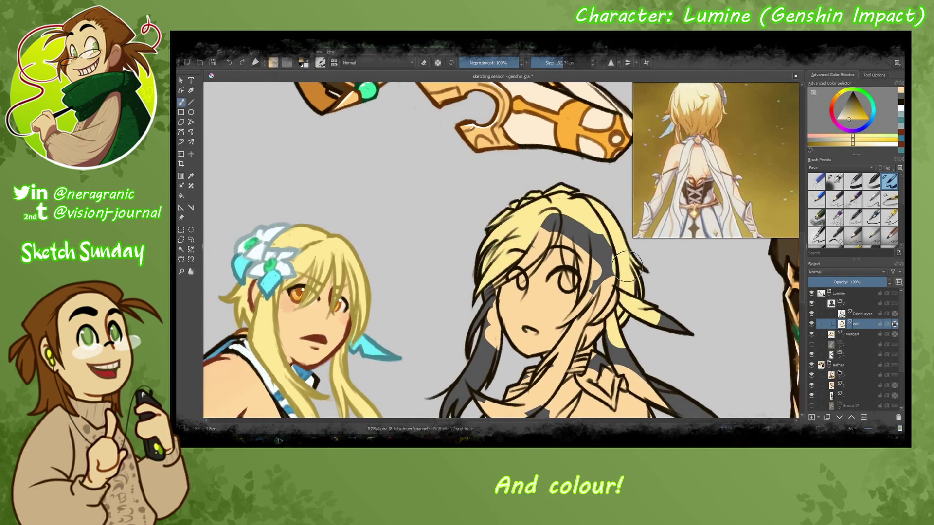
{"action": "scroll", "coordinate": [486, 253], "scroll_direction": "down", "scroll_amount": 2}
{"action": "scroll", "coordinate": [512, 259], "scroll_direction": "up", "scroll_amount": 3}
{"action": "mouse_move", "coordinate": [511, 258]}
{"action": "left_mouse_down"}
{"action": "mouse_move", "coordinate": [541, 202]}
{"action": "mouse_move", "coordinate": [529, 255]}
{"action": "mouse_move", "coordinate": [557, 299]}
{"action": "mouse_move", "coordinate": [581, 269]}
{"action": "mouse_move", "coordinate": [600, 278]}
{"action": "left_mouse_up"}
{"action": "scroll", "coordinate": [535, 292], "scroll_direction": "down", "scroll_amount": 3}
{"action": "mouse_move", "coordinate": [554, 301]}
{"action": "left_mouse_down"}
{"action": "mouse_move", "coordinate": [486, 370]}
{"action": "mouse_move", "coordinate": [448, 379]}
{"action": "left_mouse_up"}
{"action": "scroll", "coordinate": [486, 292], "scroll_direction": "up", "scroll_amount": 3}
{"action": "scroll", "coordinate": [501, 266], "scroll_direction": "down", "scroll_amount": 2}
- Colour the irises orange and shade them with darker tones sampled from the finished bust's eyes
{"action": "left_click_drag", "start_coordinate": [541, 276], "coordinate": [547, 288]}
{"action": "left_click_drag", "start_coordinate": [601, 272], "coordinate": [599, 270]}
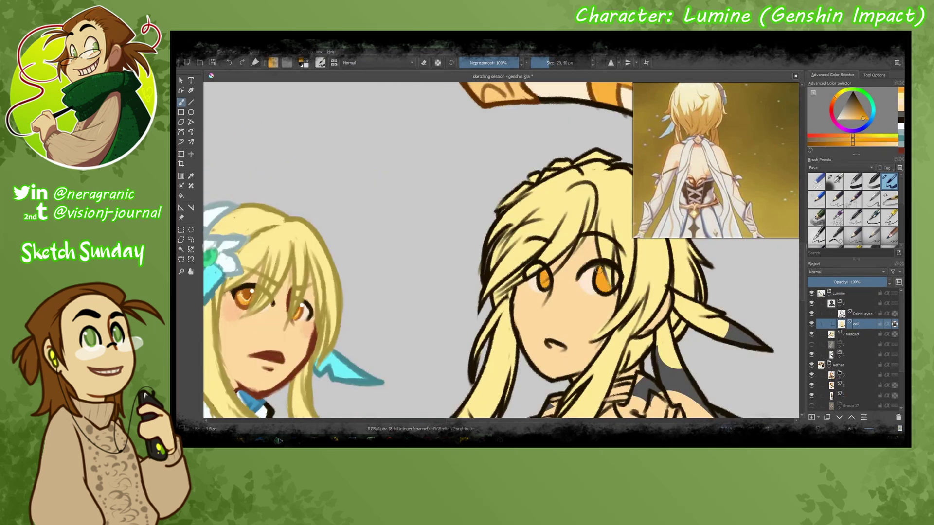
{"action": "left_click", "coordinate": [252, 289], "text": "ctrl"}
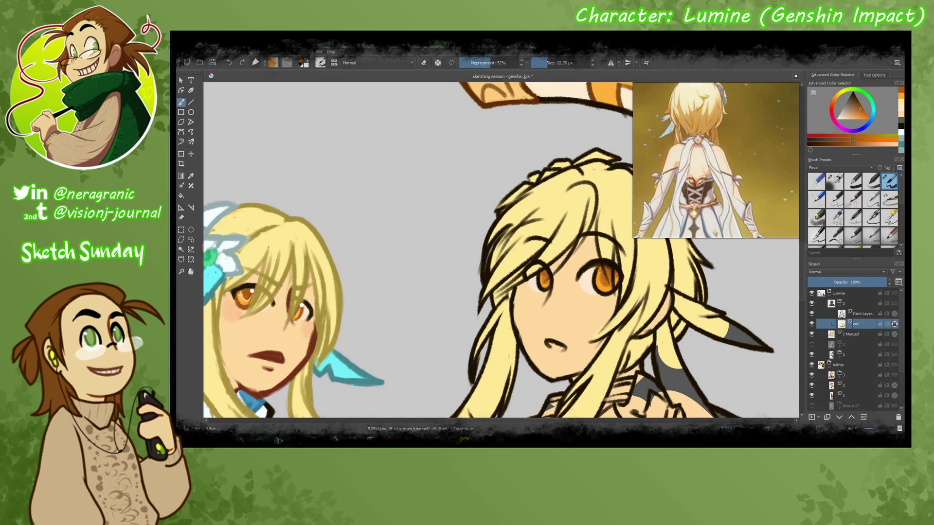
{"action": "scroll", "coordinate": [535, 243], "scroll_direction": "down", "scroll_amount": 2}
{"action": "key", "text": "i"}
{"action": "key", "text": "i"}
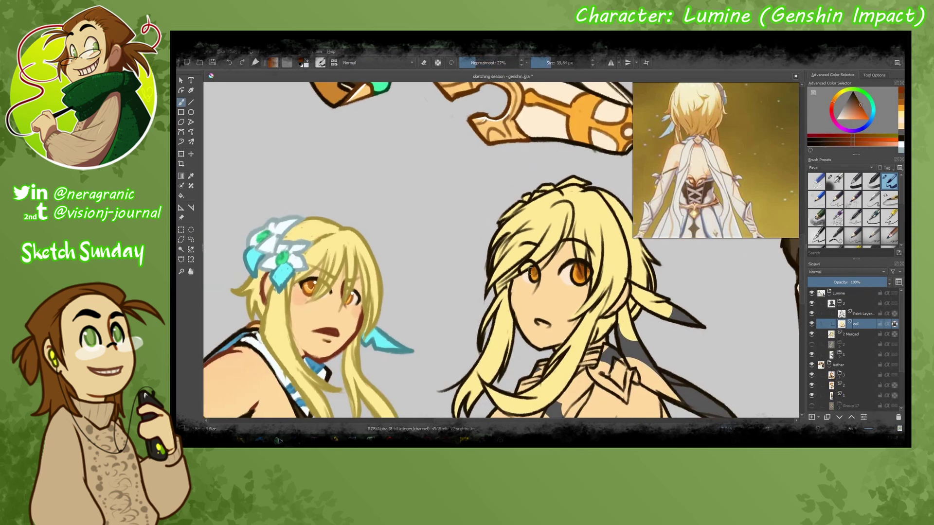
{"action": "left_click", "coordinate": [308, 286], "text": "ctrl"}
{"action": "key", "text": "o"}
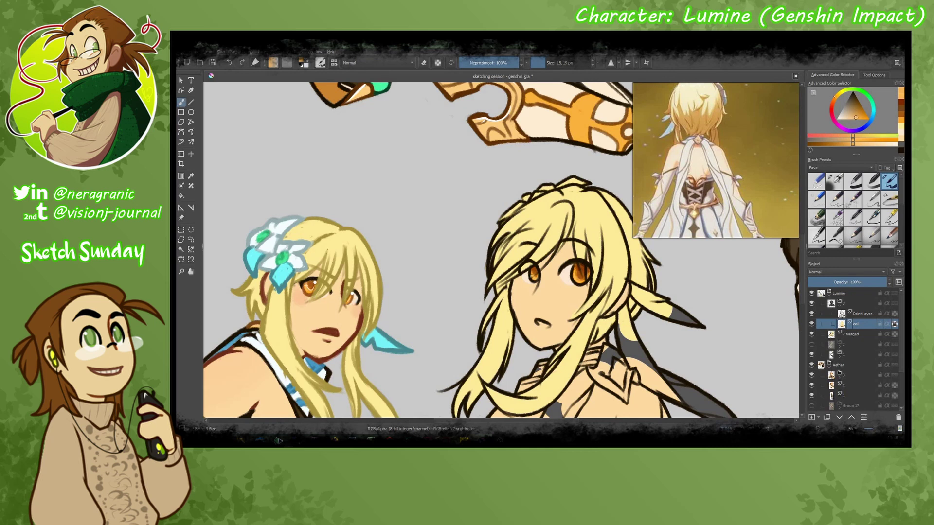
- Add the dark eye details, colour the mouth brown, and blend a soft blush onto the cheeks
{"action": "left_click", "coordinate": [336, 305], "text": "ctrl"}
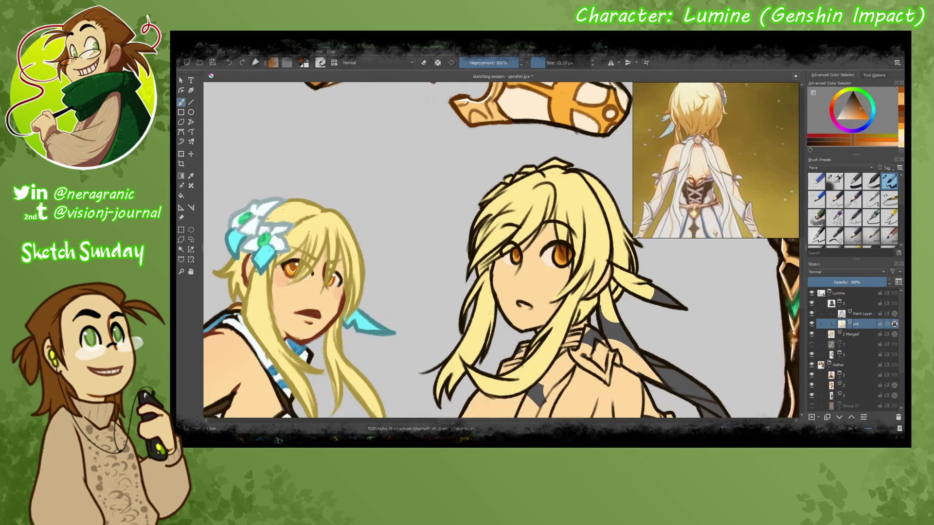
{"action": "scroll", "coordinate": [535, 292], "scroll_direction": "down", "scroll_amount": 1}
{"action": "left_click", "coordinate": [526, 309], "text": "ctrl"}
{"action": "key", "text": "slash"}
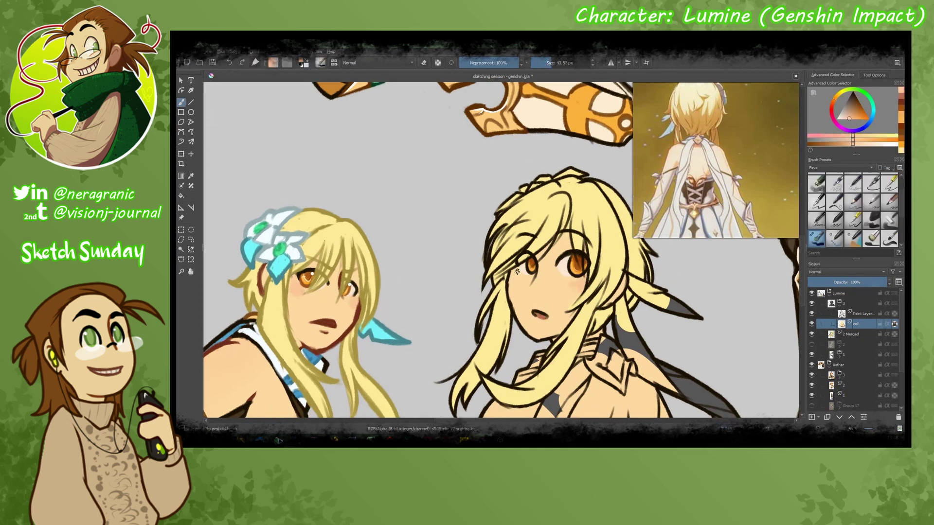
{"action": "left_click", "coordinate": [585, 269], "text": "ctrl"}
{"action": "scroll", "coordinate": [574, 246], "scroll_direction": "down", "scroll_amount": 3}
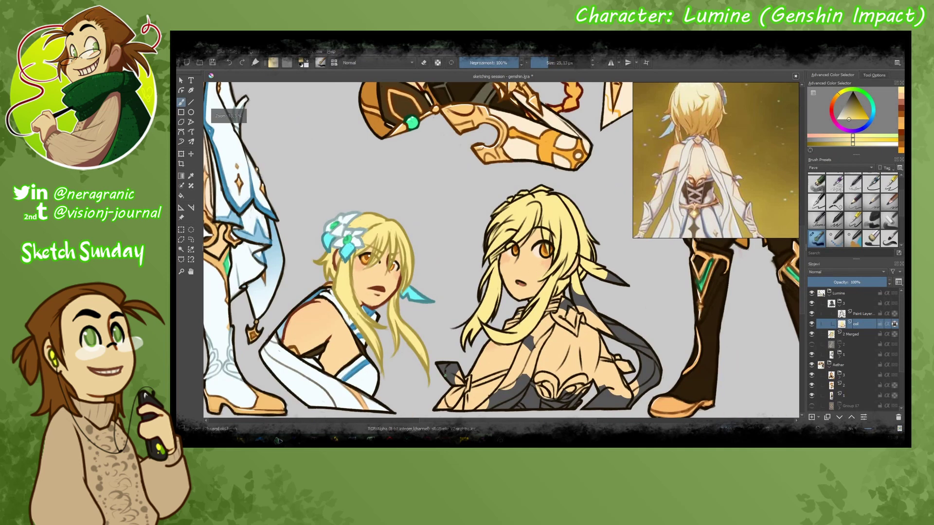
- Paint the feather ornaments behind the head turquoise and start colouring the corset's trim gold
{"action": "scroll", "coordinate": [680, 101], "scroll_direction": "up", "scroll_amount": 3}
{"action": "scroll", "coordinate": [680, 101], "scroll_direction": "up", "scroll_amount": 2}
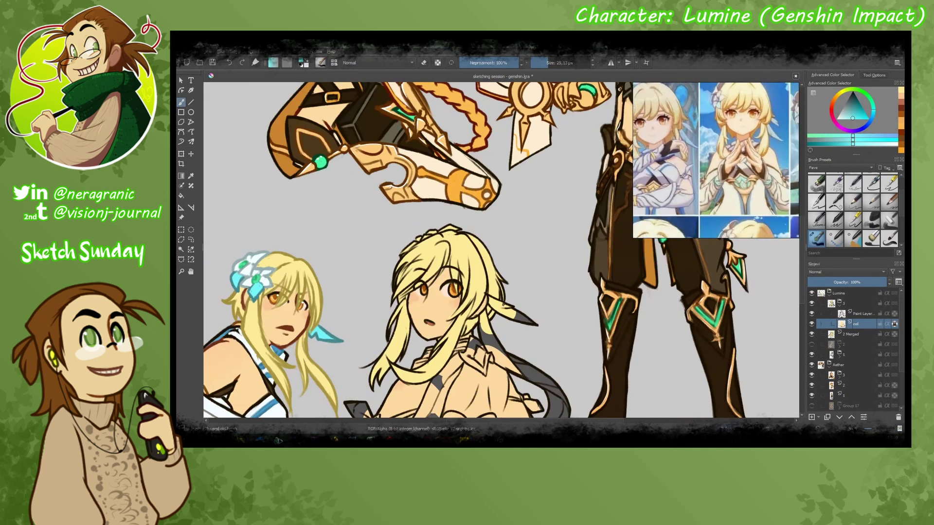
{"action": "scroll", "coordinate": [486, 285], "scroll_direction": "up", "scroll_amount": 3}
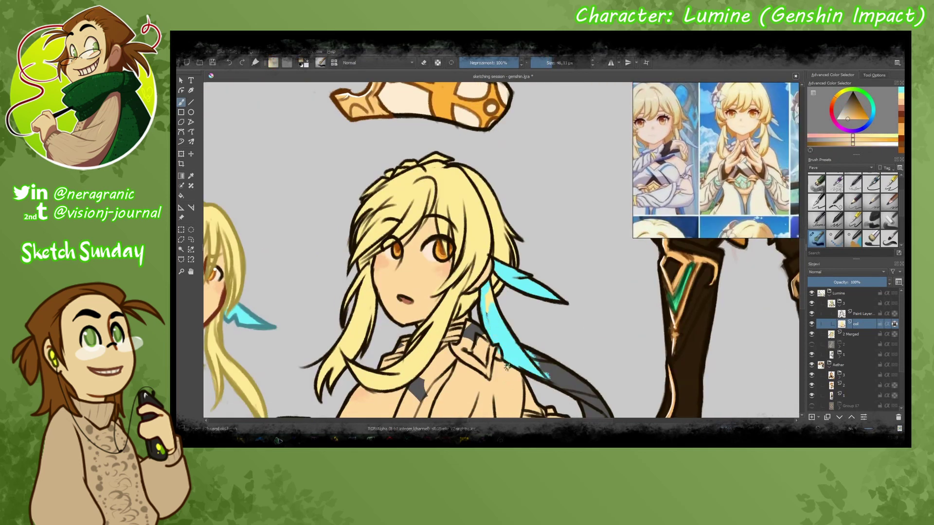
{"action": "left_click", "coordinate": [541, 374], "text": "ctrl"}
{"action": "scroll", "coordinate": [463, 341], "scroll_direction": "down", "scroll_amount": 3}
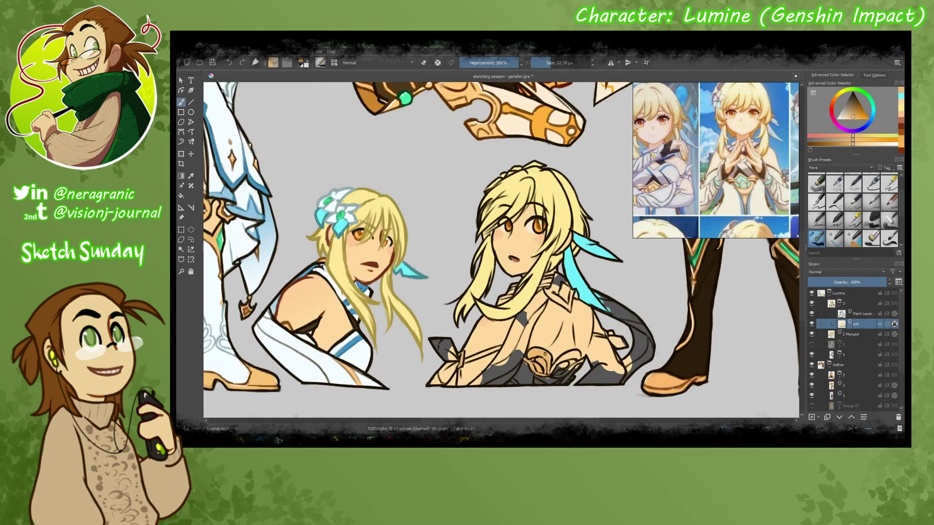